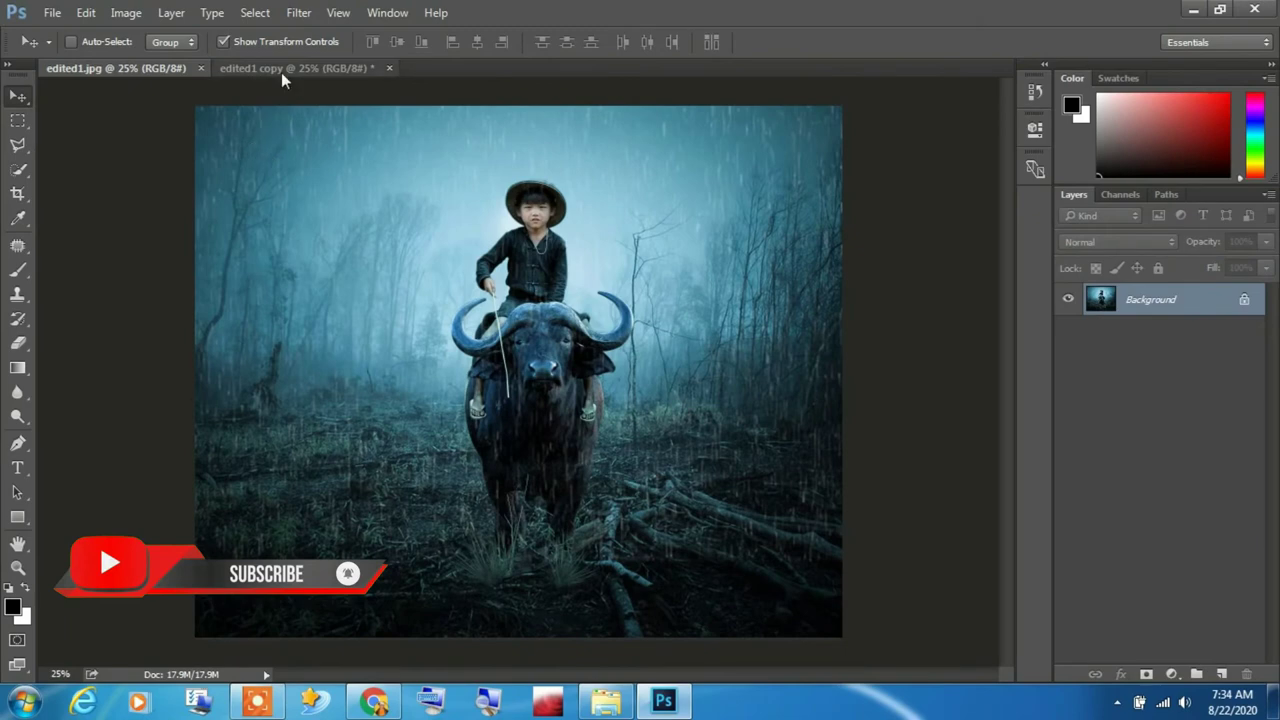
# - From the edited1 copy tab, carry the fog_64_by_jin_kstock photo from Explorer to Photoshop
pyautogui.click(281, 68)
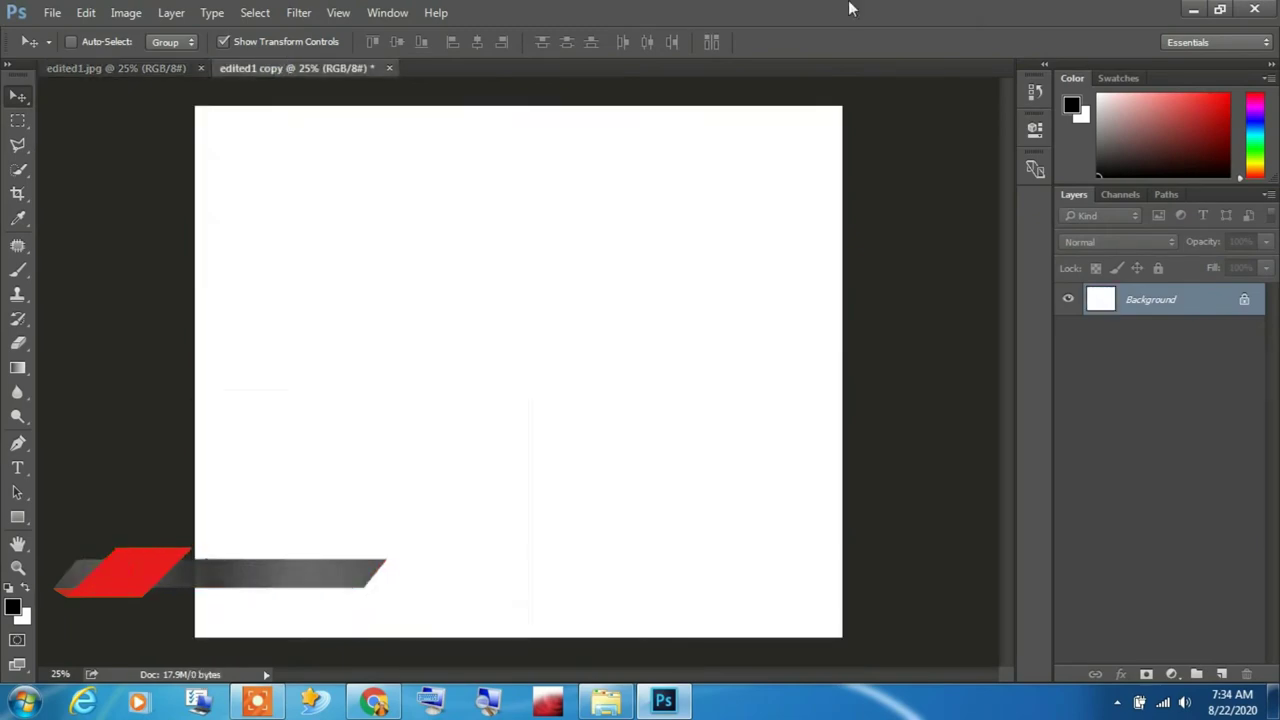
pyautogui.click(1193, 9)
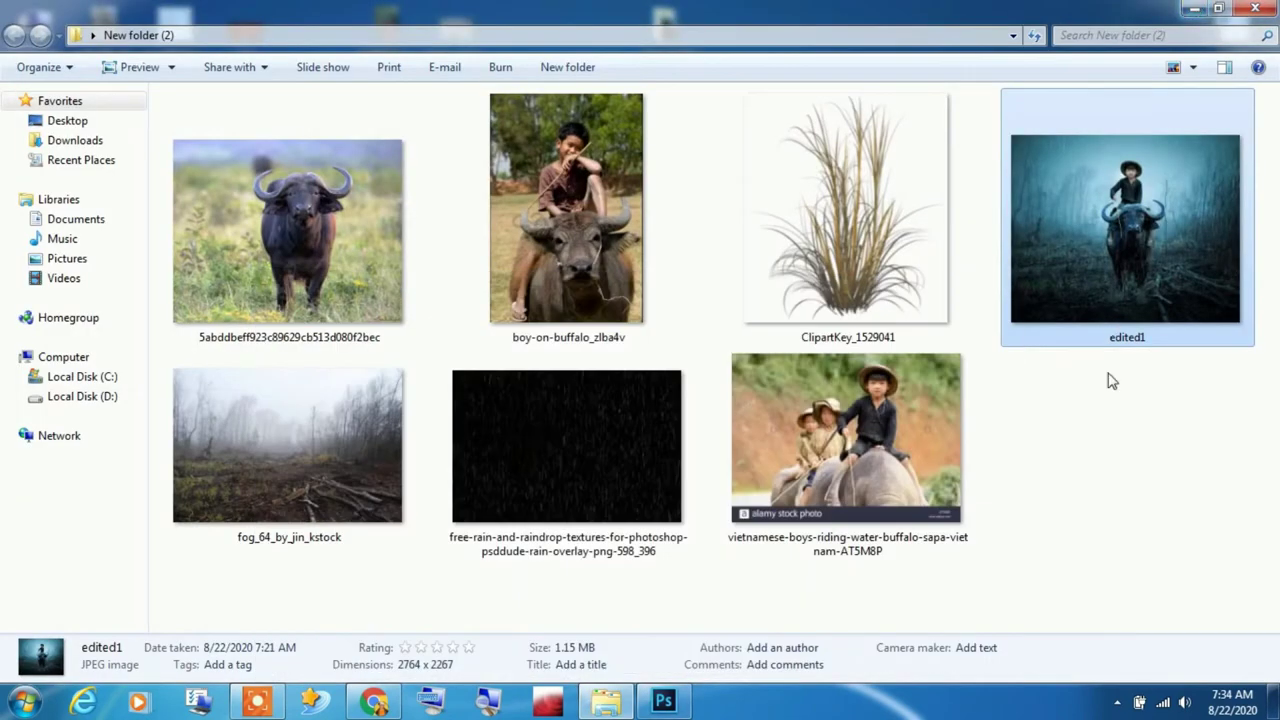
pyautogui.click(1162, 438)
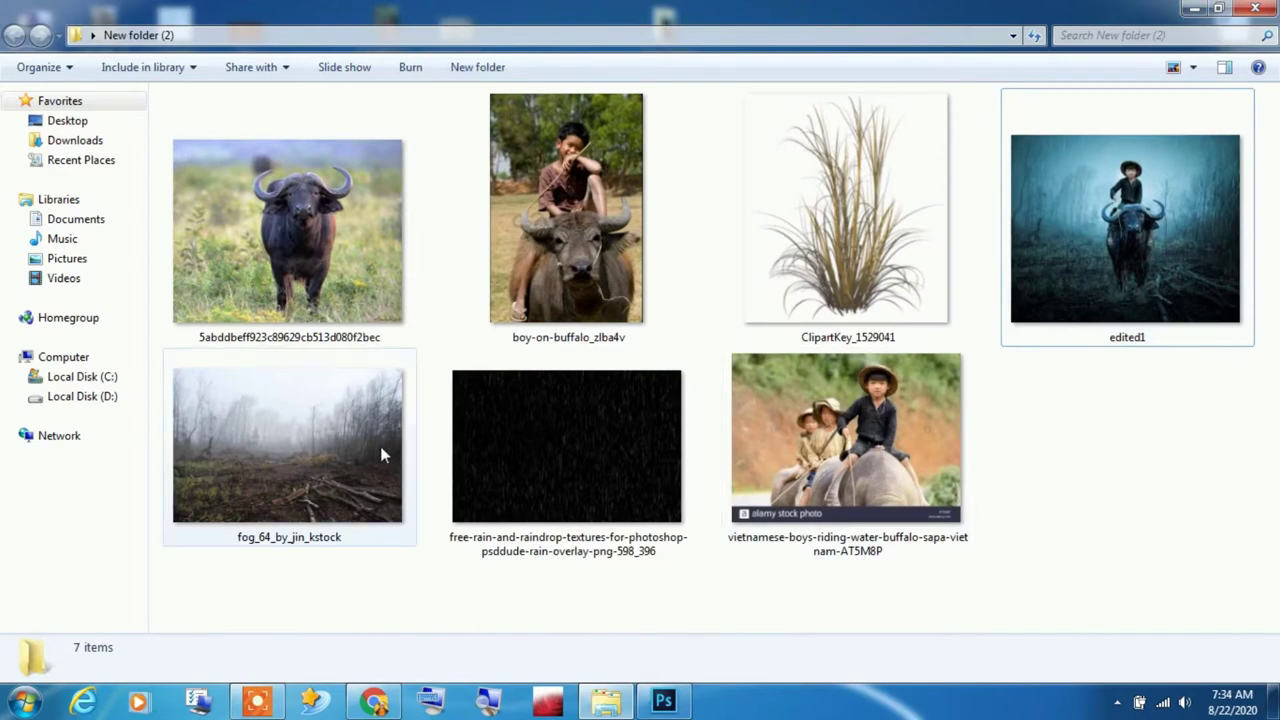
pyautogui.moveTo(265, 453); pyautogui.dragTo(690, 703)
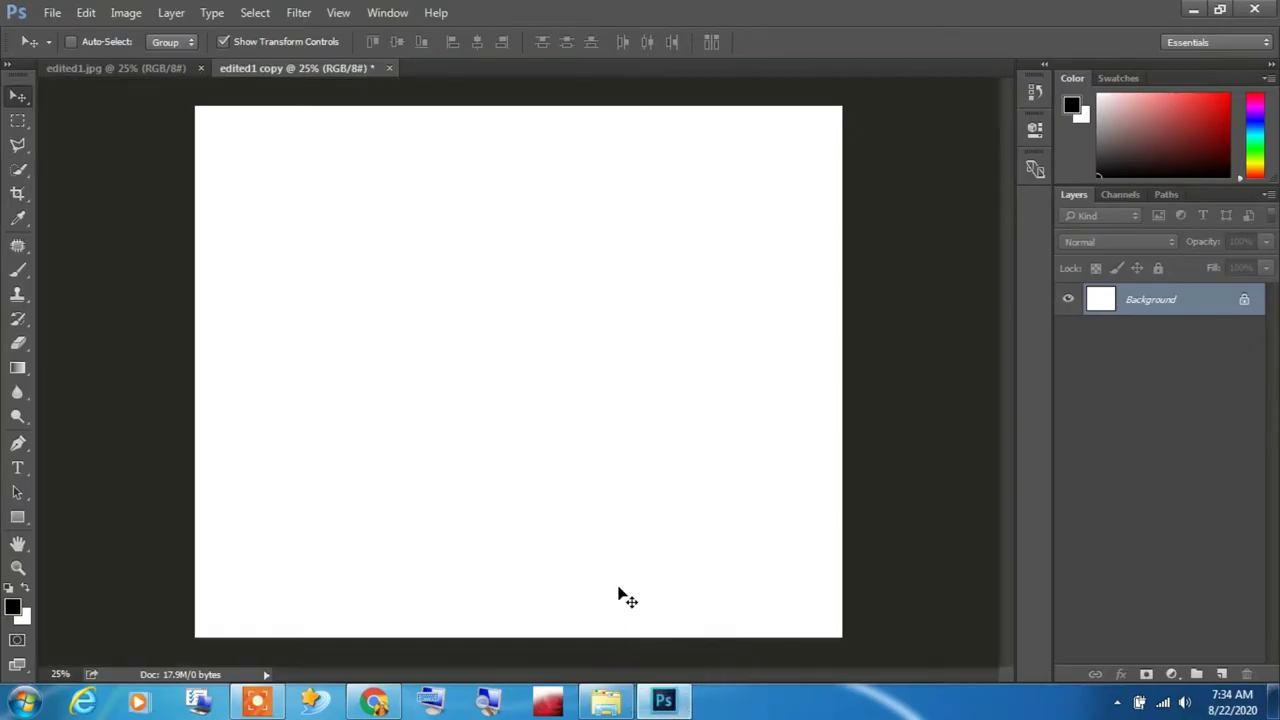
# - Place the fog photo as a layer and scale it to cover the whole canvas
pyautogui.moveTo(690, 703); pyautogui.dragTo(617, 594)
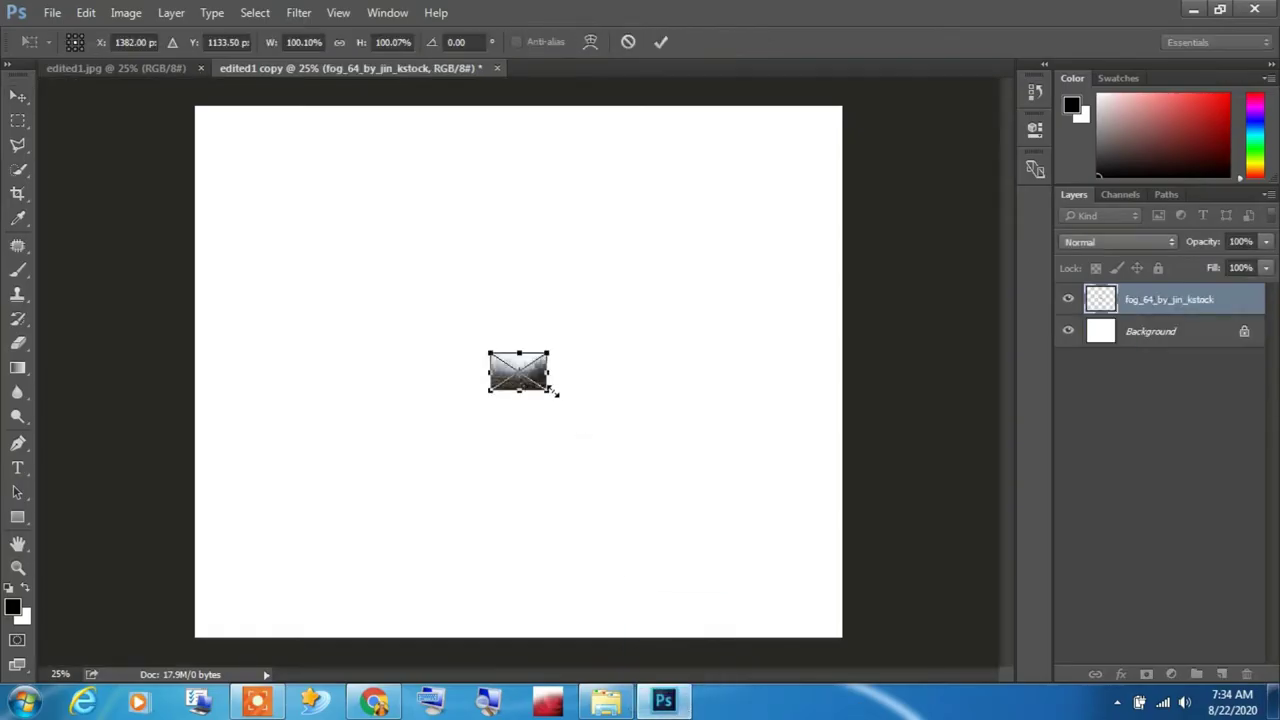
pyautogui.moveTo(553, 392); pyautogui.dragTo(848, 620)
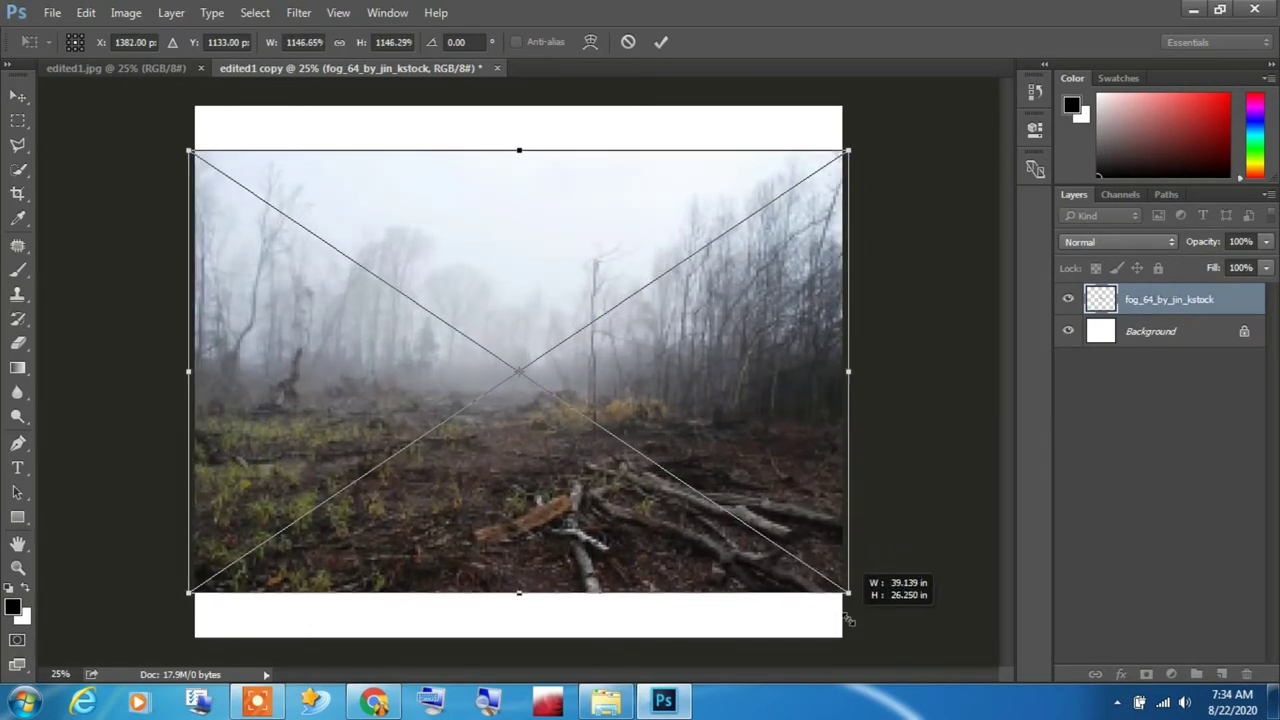
pyautogui.moveTo(685, 545); pyautogui.dragTo(685, 573)
pyautogui.press('Return')
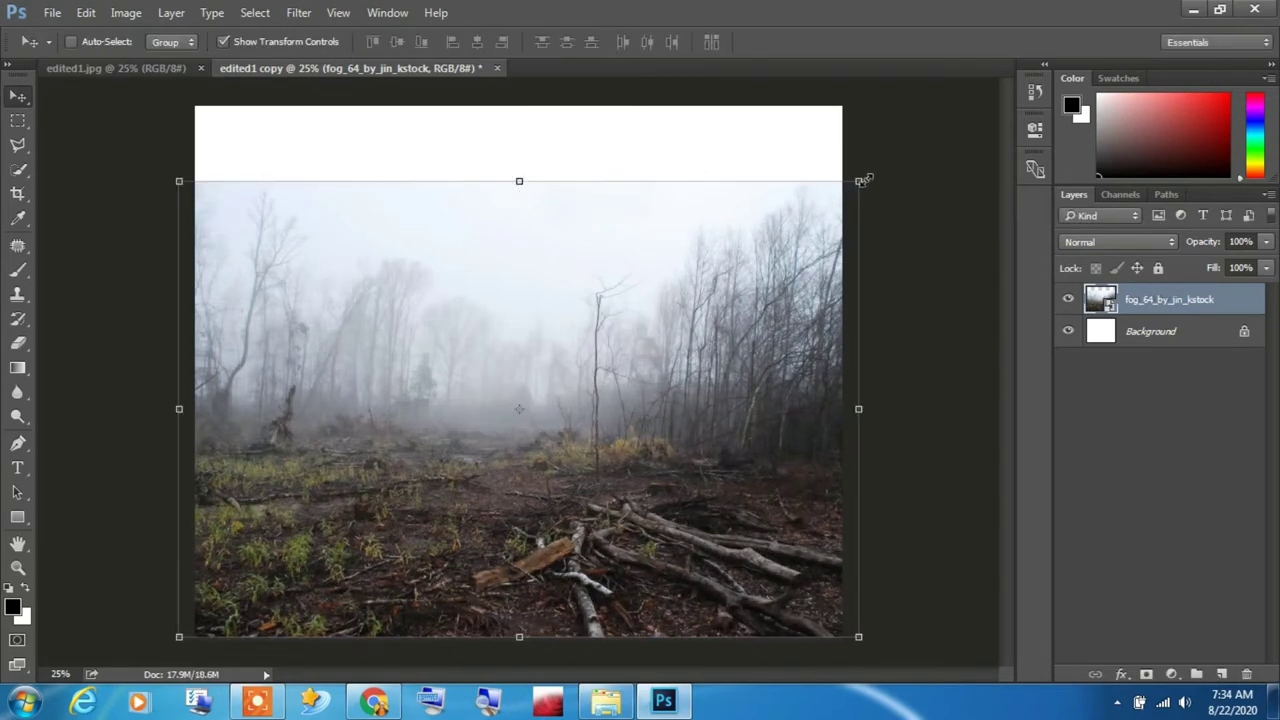
pyautogui.moveTo(863, 180); pyautogui.dragTo(985, 115)
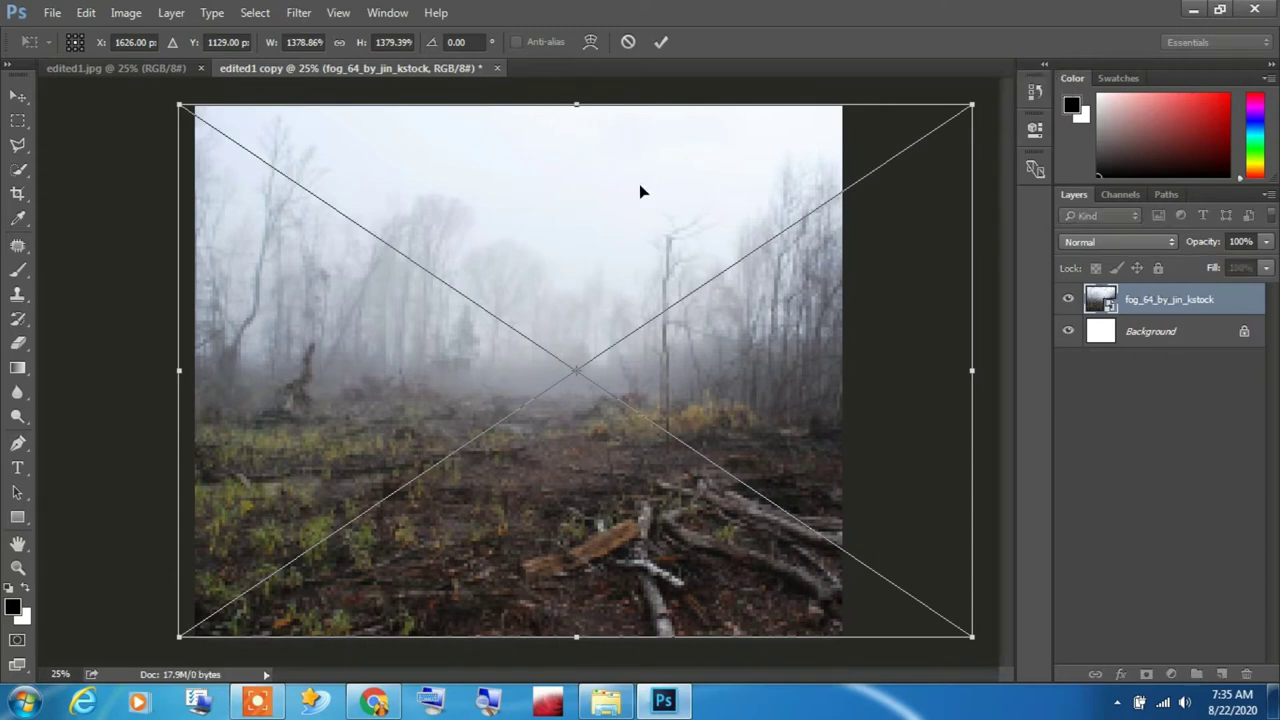
pyautogui.press('Return')
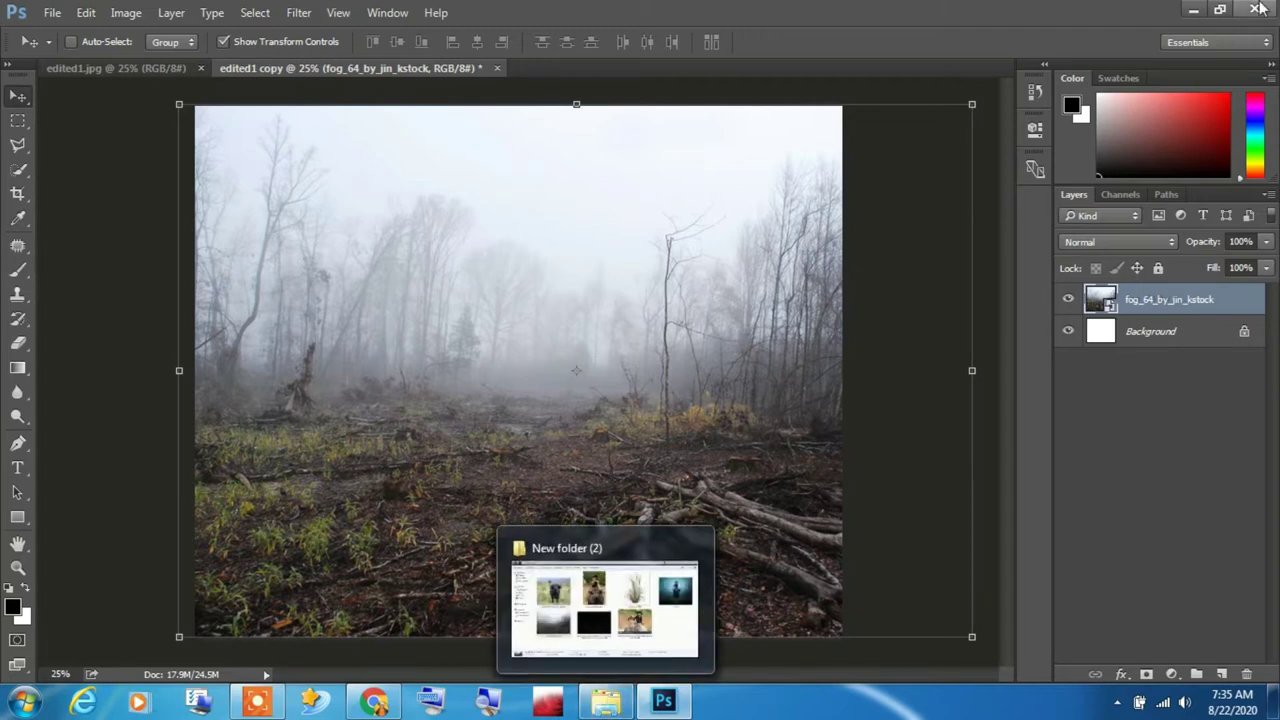
# - Open the standing buffalo photo from Explorer as its own Photoshop document
pyautogui.click(1195, 10)
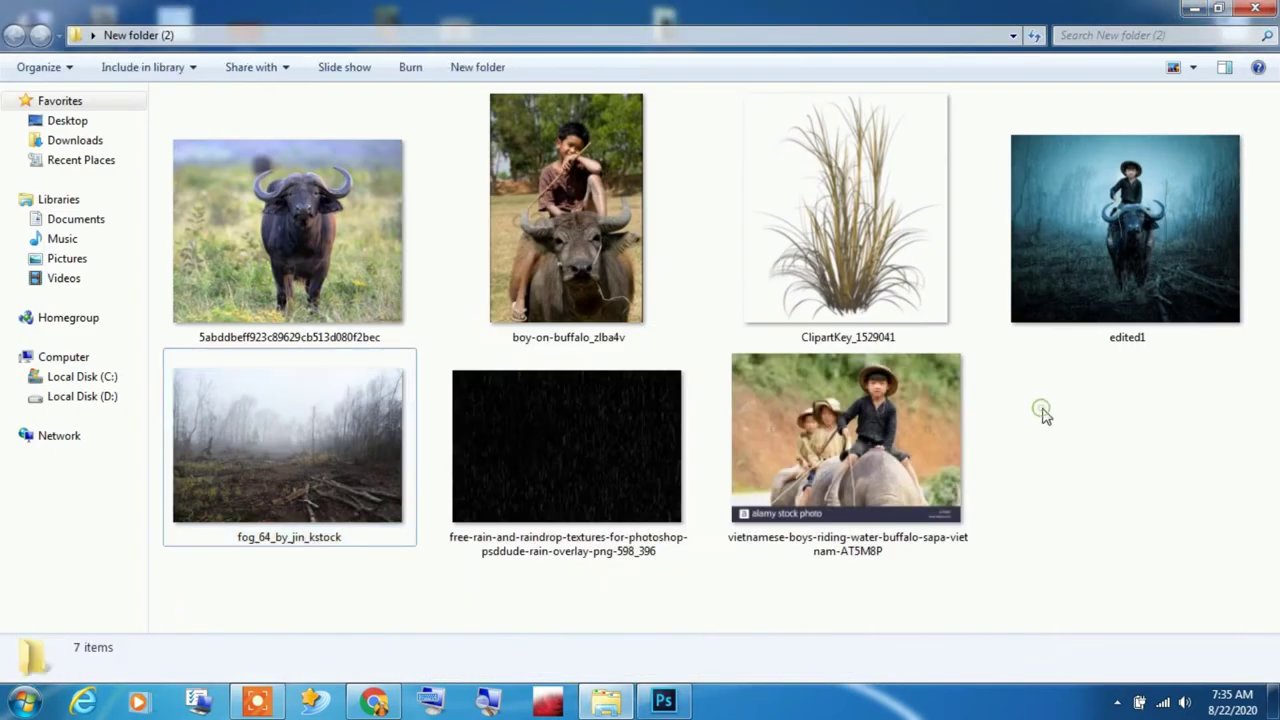
pyautogui.moveTo(248, 282)
pyautogui.mouseDown()
pyautogui.moveTo(662, 708)
pyautogui.moveTo(662, 633)
pyautogui.mouseUp()
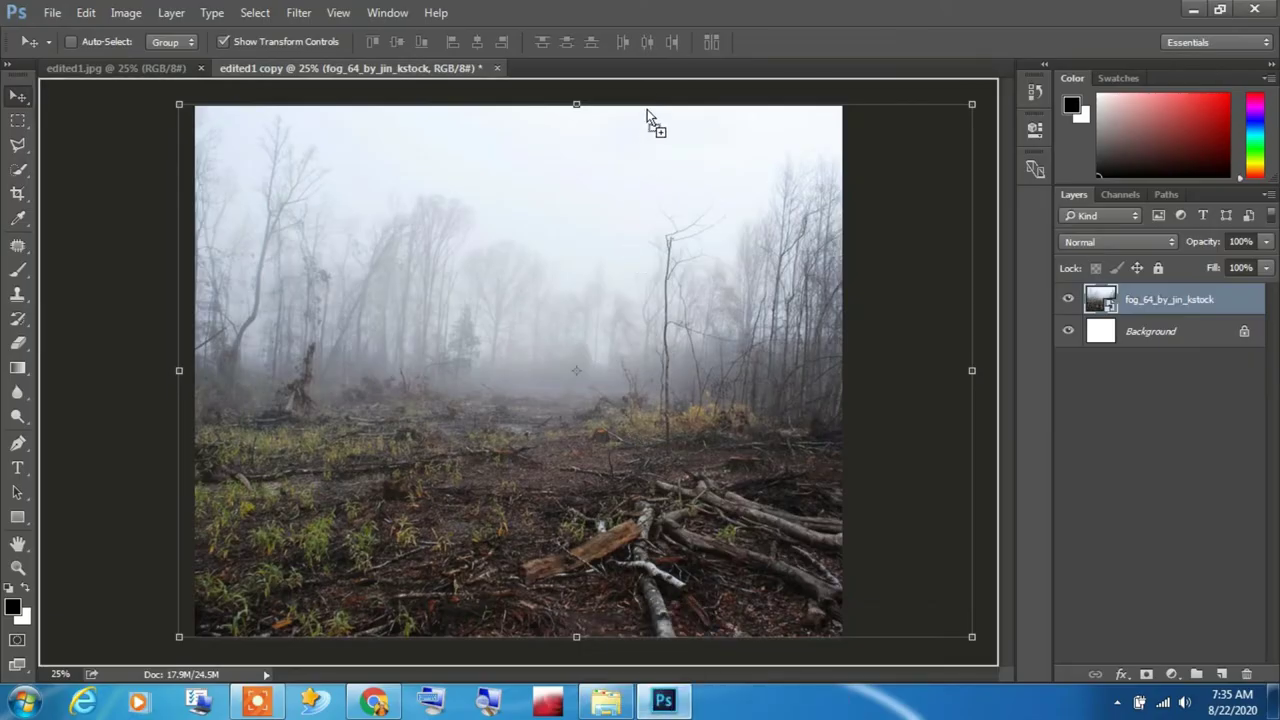
pyautogui.moveTo(647, 111); pyautogui.dragTo(649, 72)
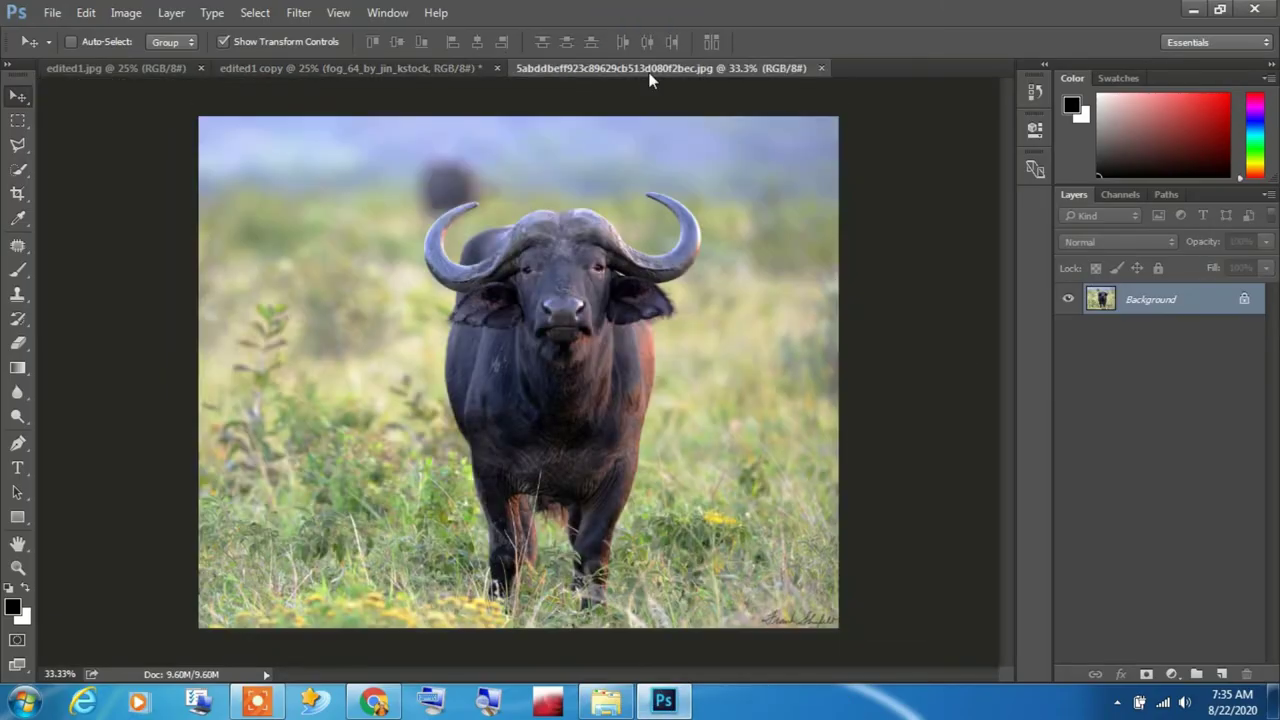
# - With the Pen tool, start the outline at the left horn tip along its inner curve
pyautogui.scroll(1, 598, 305)
pyautogui.scroll(-1, 599, 306)
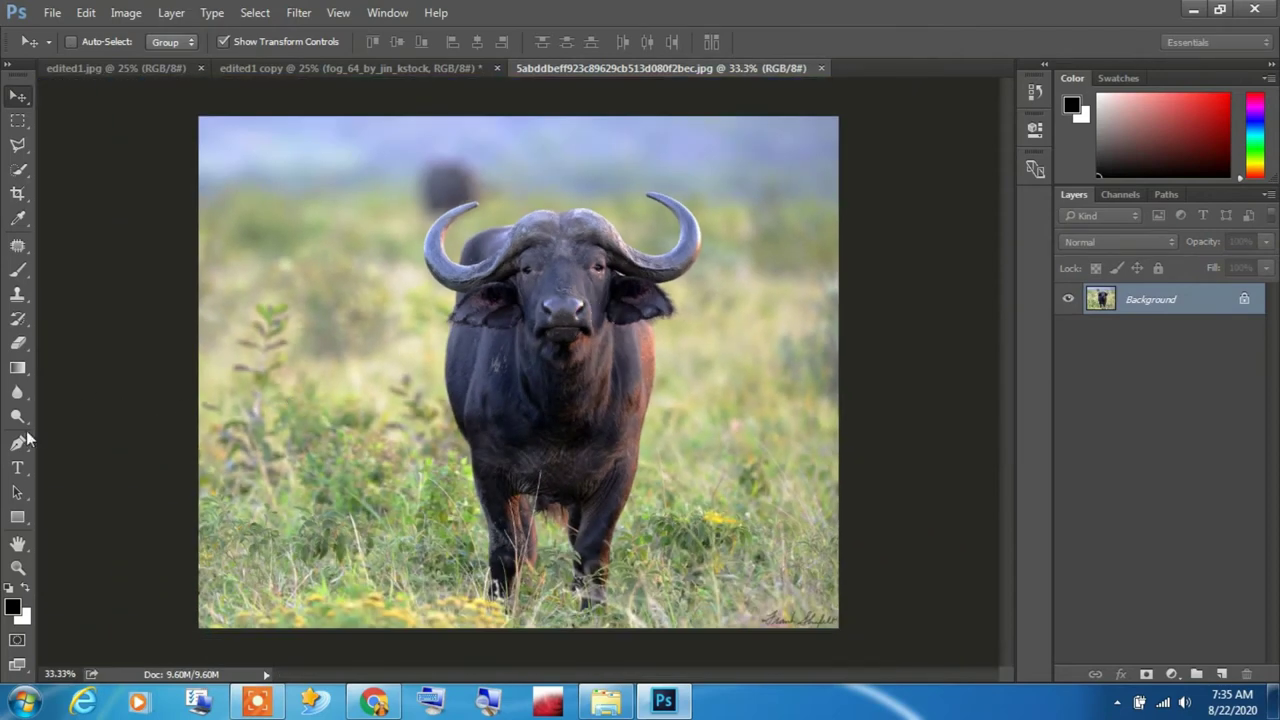
pyautogui.click(18, 442)
pyautogui.scroll(1, 443, 251)
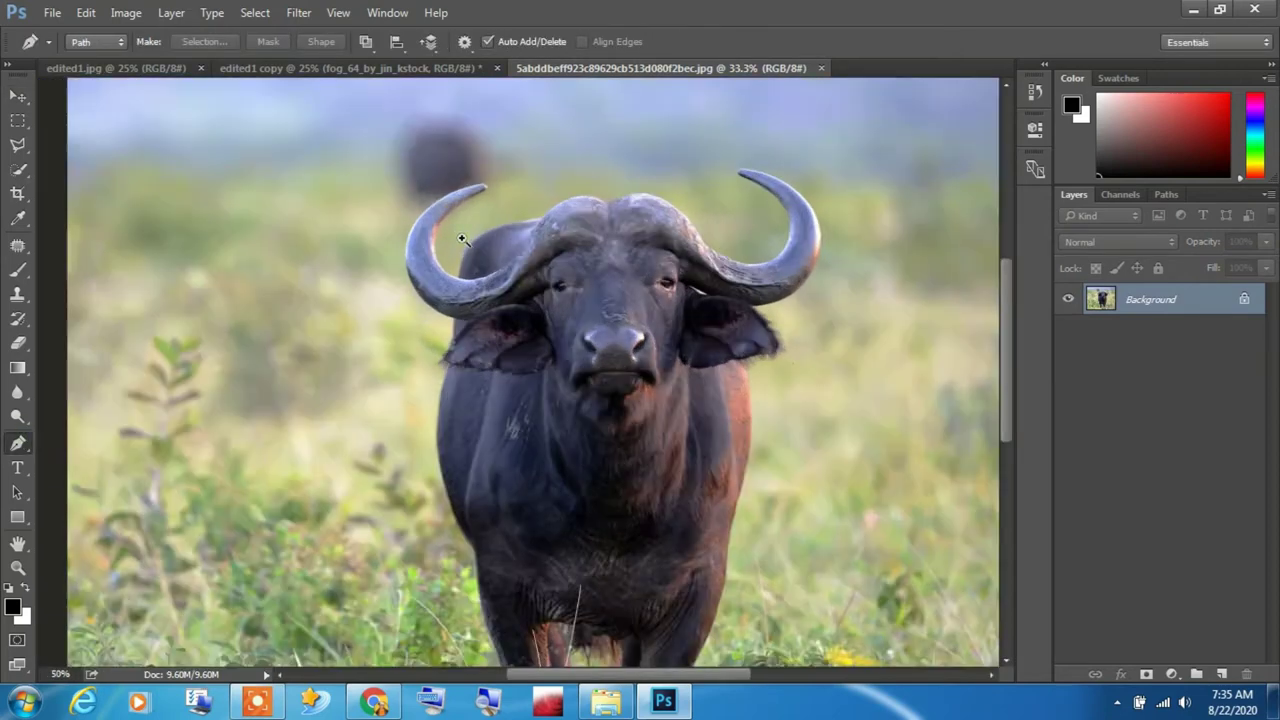
pyautogui.scroll(1, 463, 234)
pyautogui.scroll(1, 495, 178)
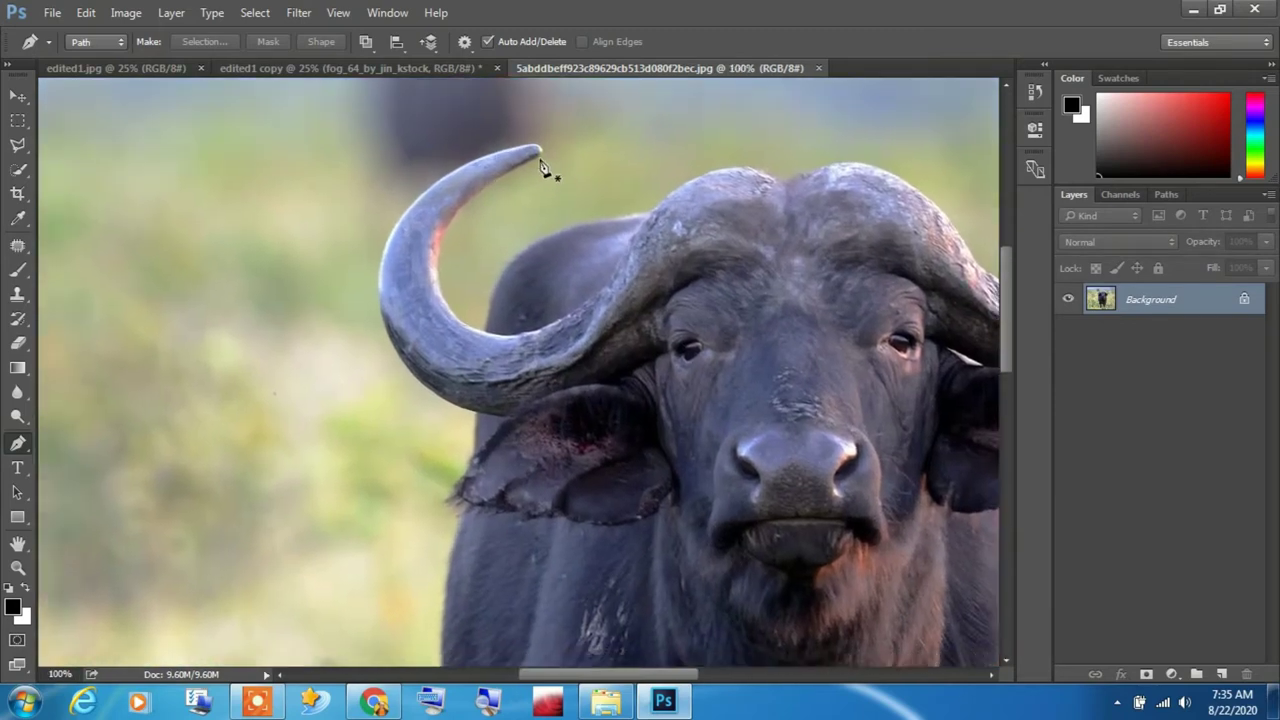
pyautogui.click(541, 153)
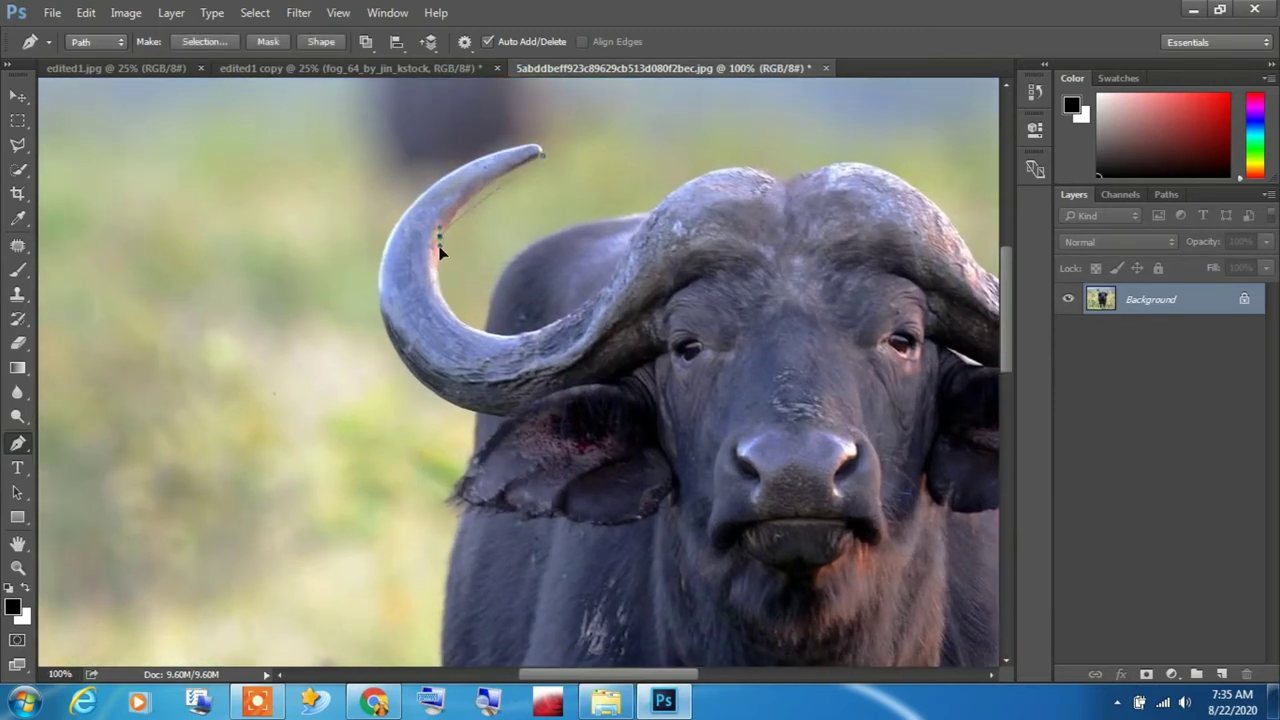
pyautogui.scroll(1, 451, 247)
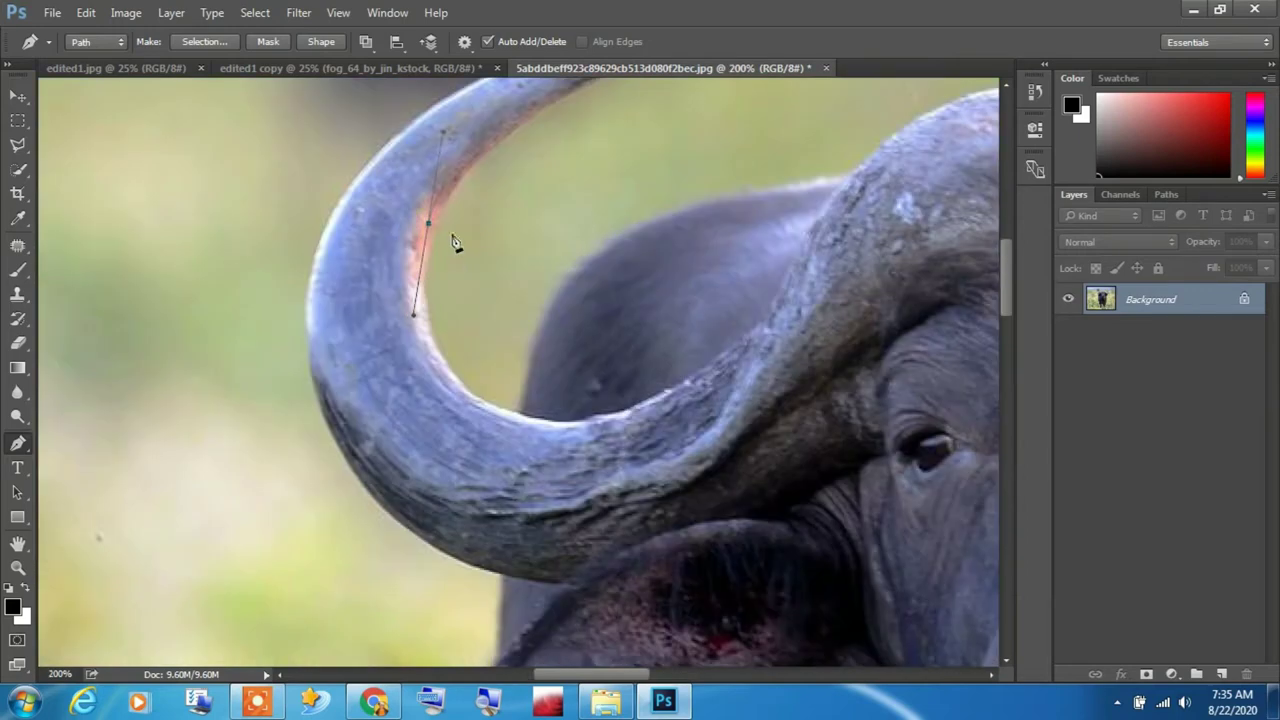
pyautogui.moveTo(461, 386); pyautogui.dragTo(525, 420)
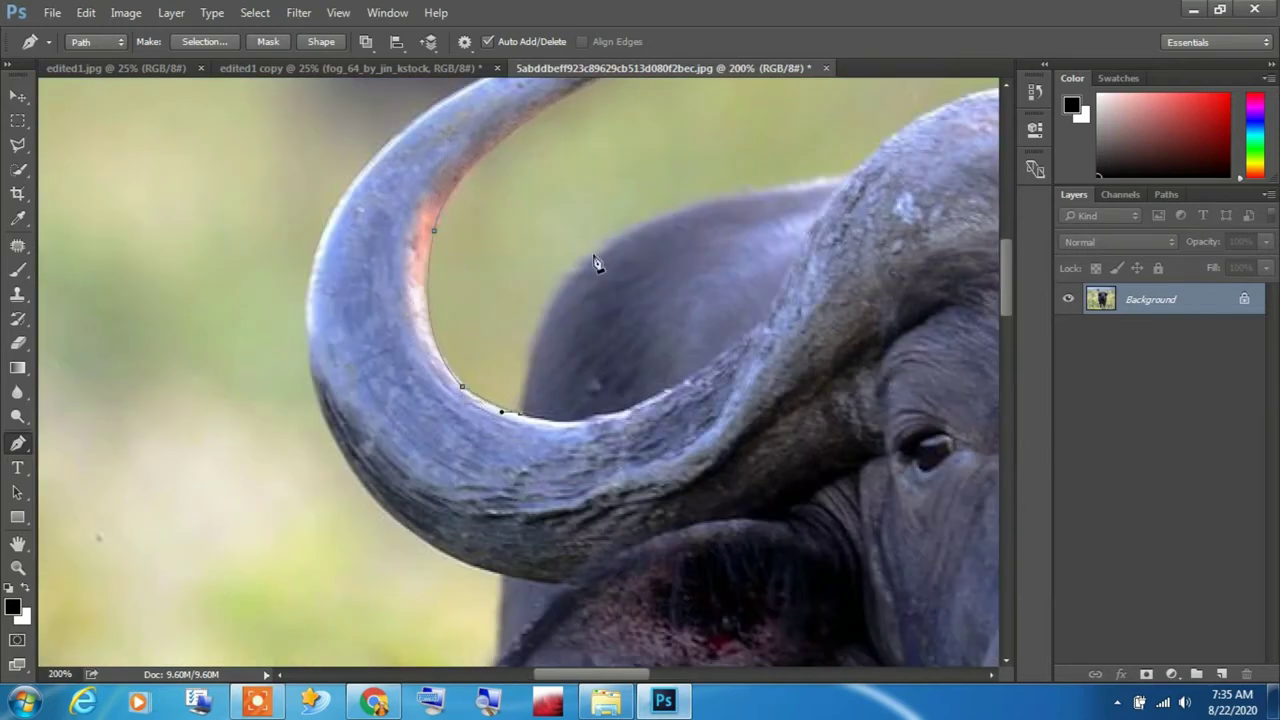
pyautogui.moveTo(800, 196)
pyautogui.mouseDown()
pyautogui.moveTo(875, 195)
pyautogui.moveTo(393, 291)
pyautogui.mouseUp()
# - Trace the outline across the top of the head and along the right horn's curves
pyautogui.click(849, 186)
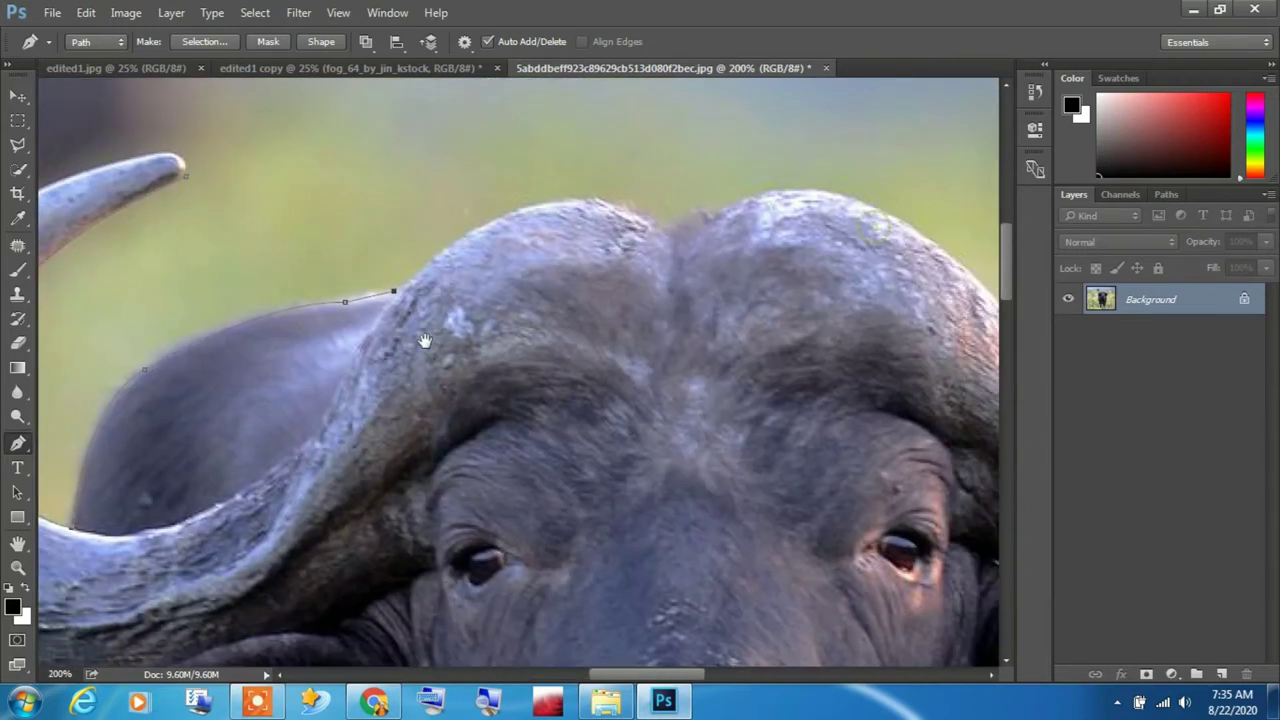
pyautogui.moveTo(541, 204); pyautogui.dragTo(597, 210)
pyautogui.moveTo(715, 222); pyautogui.dragTo(360, 205)
pyautogui.moveTo(589, 232)
pyautogui.mouseDown()
pyautogui.moveTo(728, 343)
pyautogui.moveTo(600, 251)
pyautogui.mouseUp()
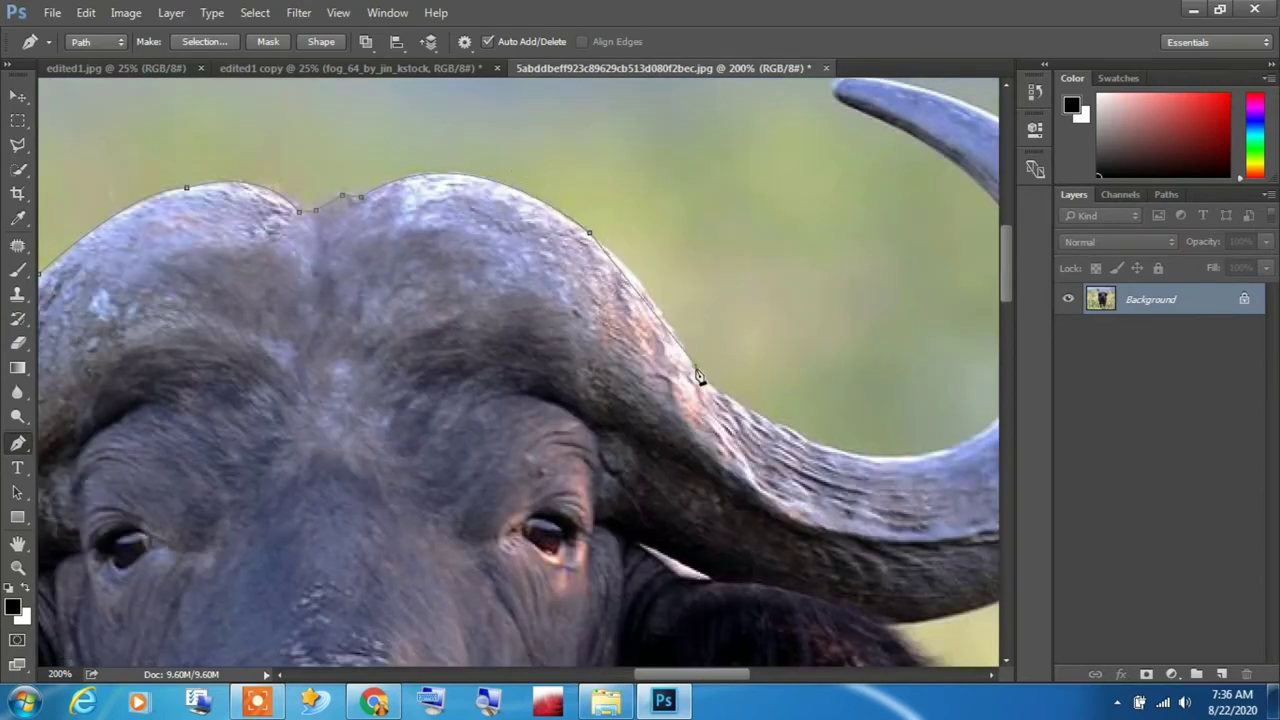
pyautogui.moveTo(699, 376); pyautogui.dragTo(385, 332)
pyautogui.moveTo(563, 411); pyautogui.dragTo(566, 420)
pyautogui.moveTo(713, 335)
pyautogui.mouseDown()
pyautogui.moveTo(745, 263)
pyautogui.moveTo(807, 350)
pyautogui.mouseUp()
pyautogui.moveTo(666, 179); pyautogui.dragTo(493, 77)
pyautogui.moveTo(493, 77); pyautogui.dragTo(644, 200)
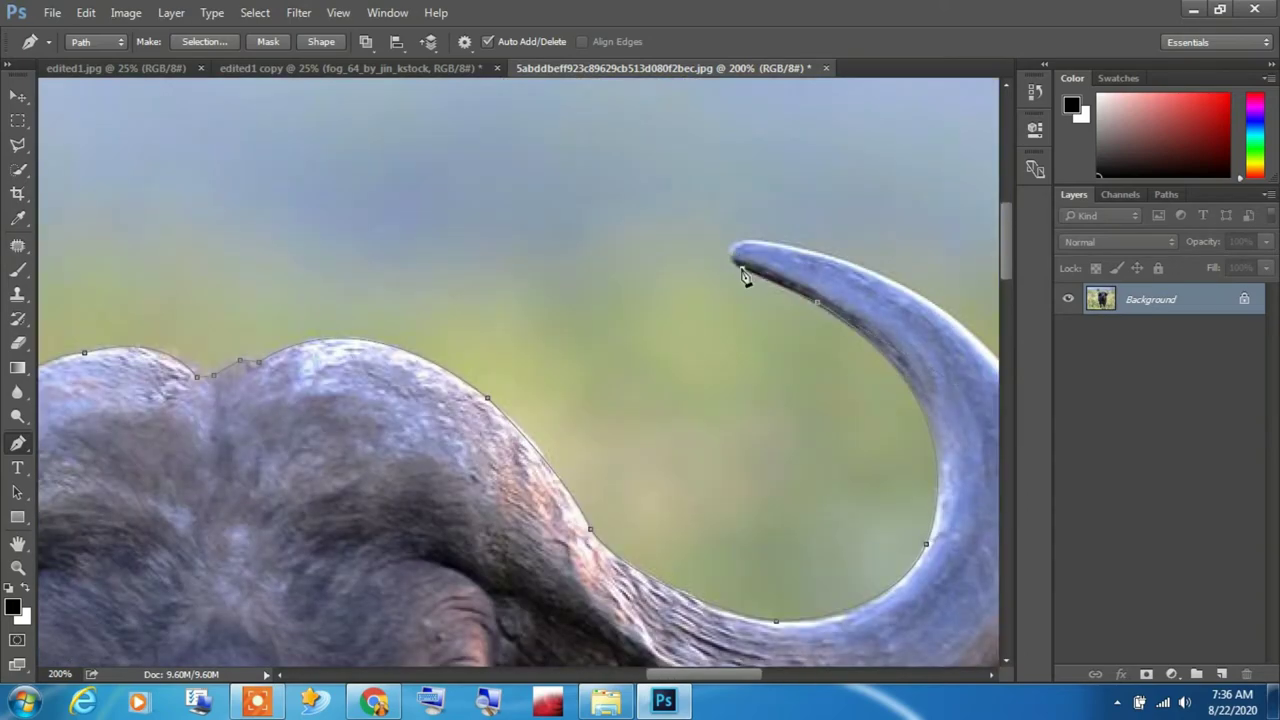
# - Anchor the path at the right horn tip and curve it down toward the ear
pyautogui.scroll(1, 745, 278)
pyautogui.moveTo(723, 323); pyautogui.dragTo(580, 338)
pyautogui.moveTo(588, 230); pyautogui.dragTo(609, 214)
pyautogui.moveTo(952, 323)
pyautogui.mouseDown()
pyautogui.moveTo(603, 243)
pyautogui.moveTo(800, 408)
pyautogui.moveTo(750, 636)
pyautogui.mouseUp()
pyautogui.scroll(-1, 800, 408)
pyautogui.scroll(1, 830, 443)
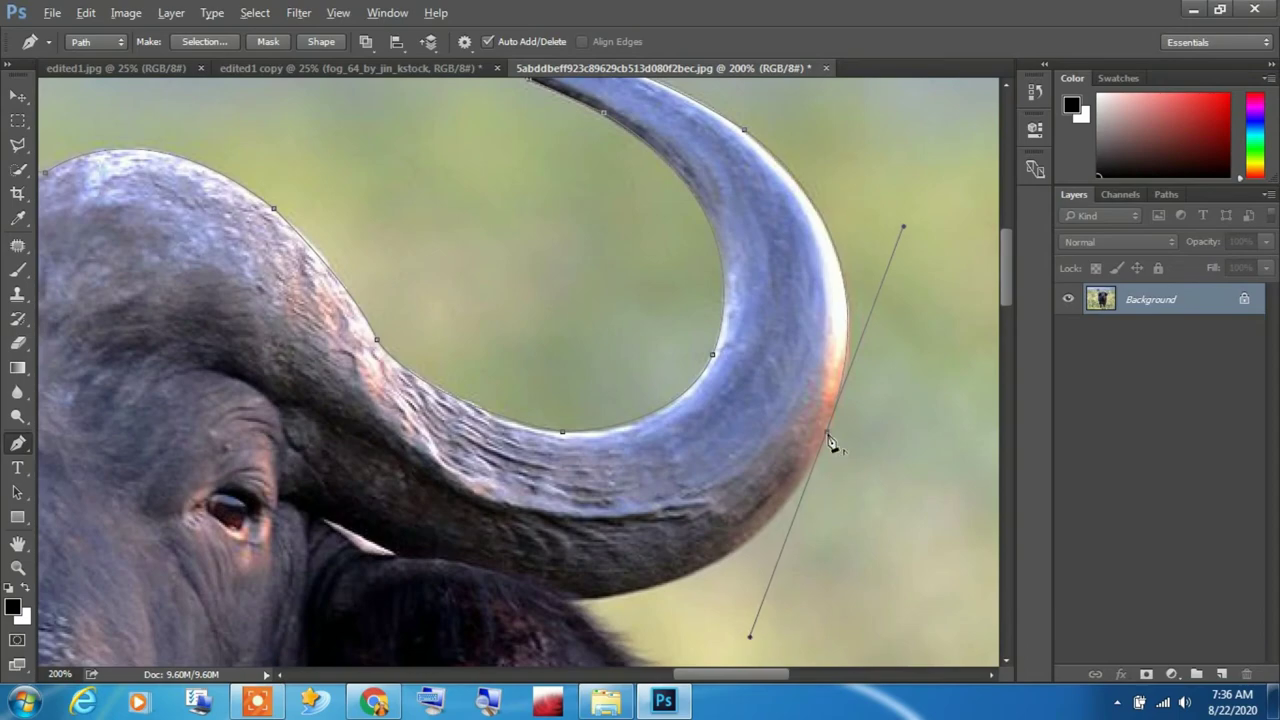
pyautogui.moveTo(830, 443); pyautogui.dragTo(900, 376)
pyautogui.moveTo(700, 525)
pyautogui.mouseDown()
pyautogui.moveTo(614, 509)
pyautogui.moveTo(557, 548)
pyautogui.moveTo(480, 316)
pyautogui.mouseUp()
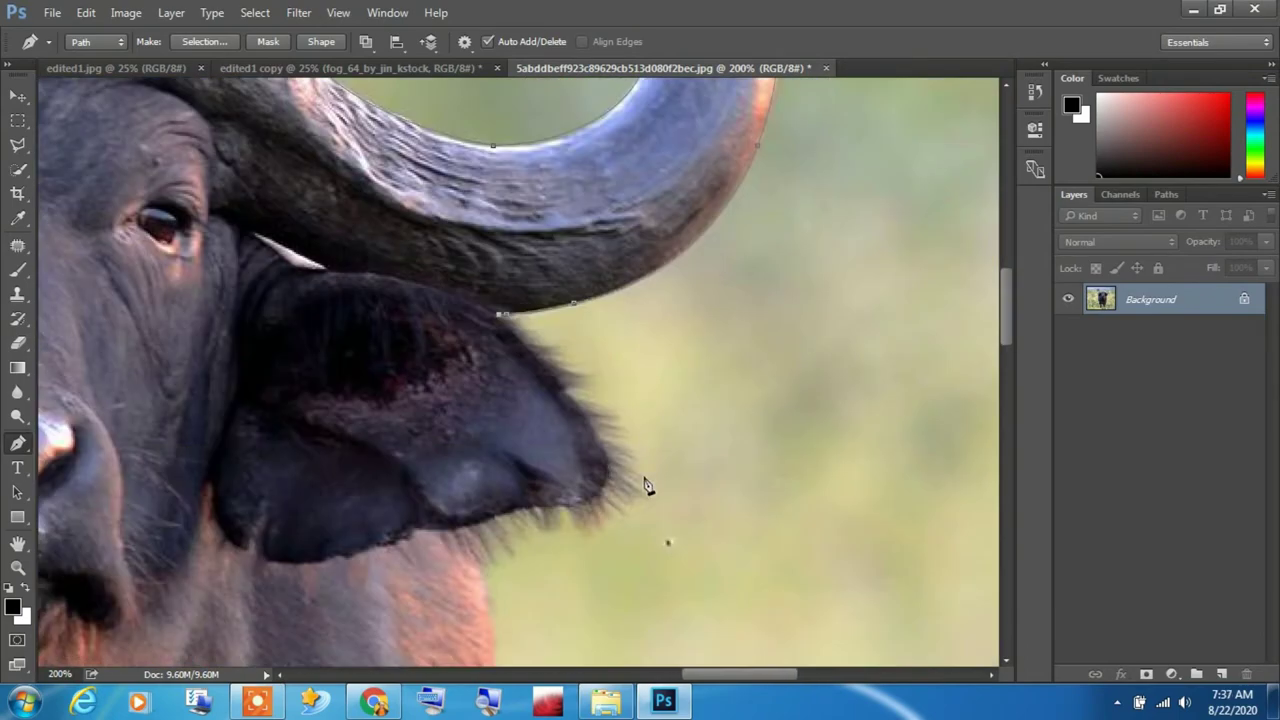
# - Trace the buffalo's belly outline with four path points
pyautogui.scroll(-2, 689, 449)
pyautogui.scroll(-1, 746, 344)
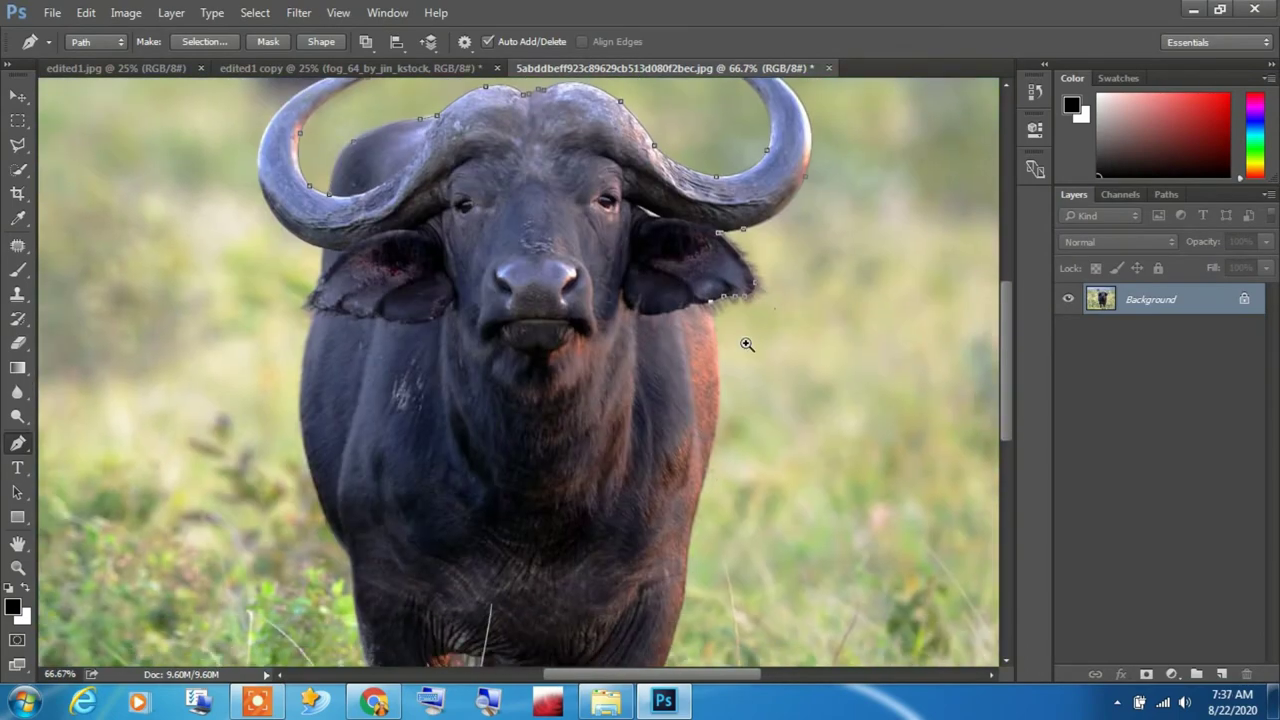
pyautogui.scroll(1, 746, 344)
pyautogui.scroll(-1, 803, 451)
pyautogui.scroll(-1, 829, 463)
pyautogui.scroll(-1, 763, 487)
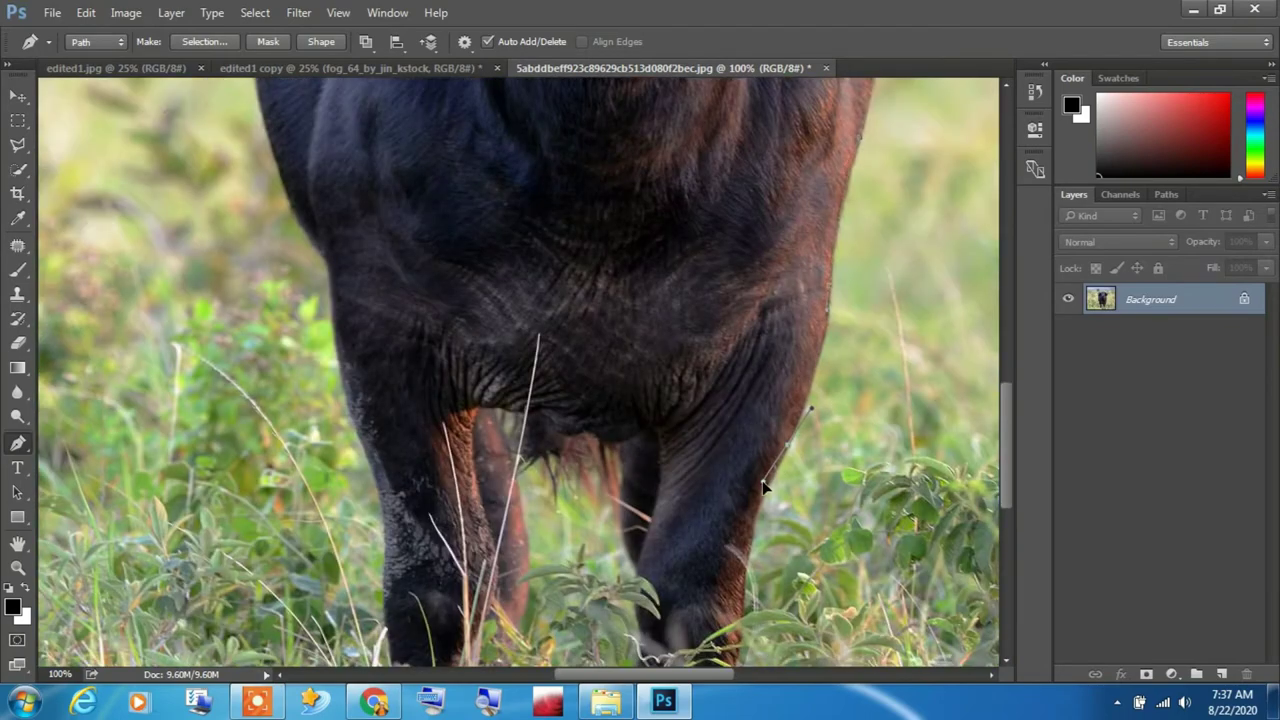
pyautogui.scroll(-1, 763, 487)
pyautogui.scroll(-2, 787, 488)
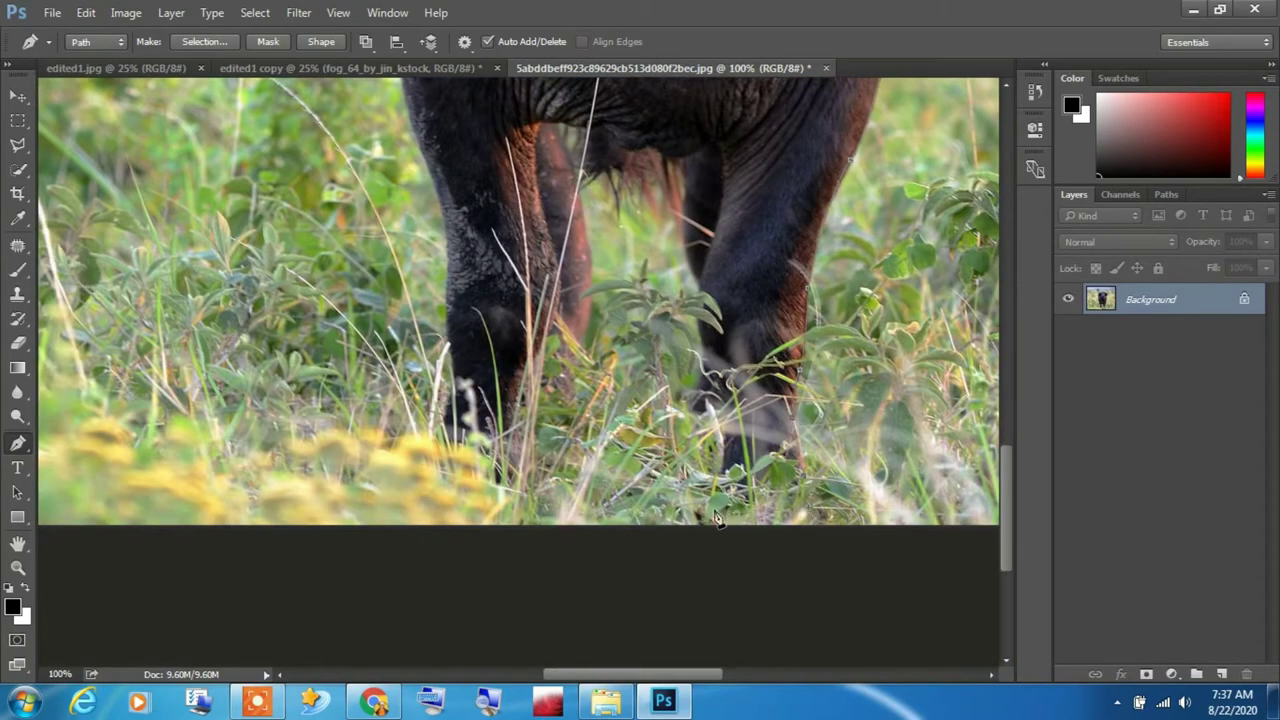
pyautogui.click(645, 148)
pyautogui.click(628, 157)
pyautogui.click(611, 169)
pyautogui.click(592, 169)
# - Zoom to 200% around the legs, then add curved anchors along the horn to its tip
pyautogui.keyDown('ctrl'); pyautogui.click(564, 416); pyautogui.keyUp('ctrl')
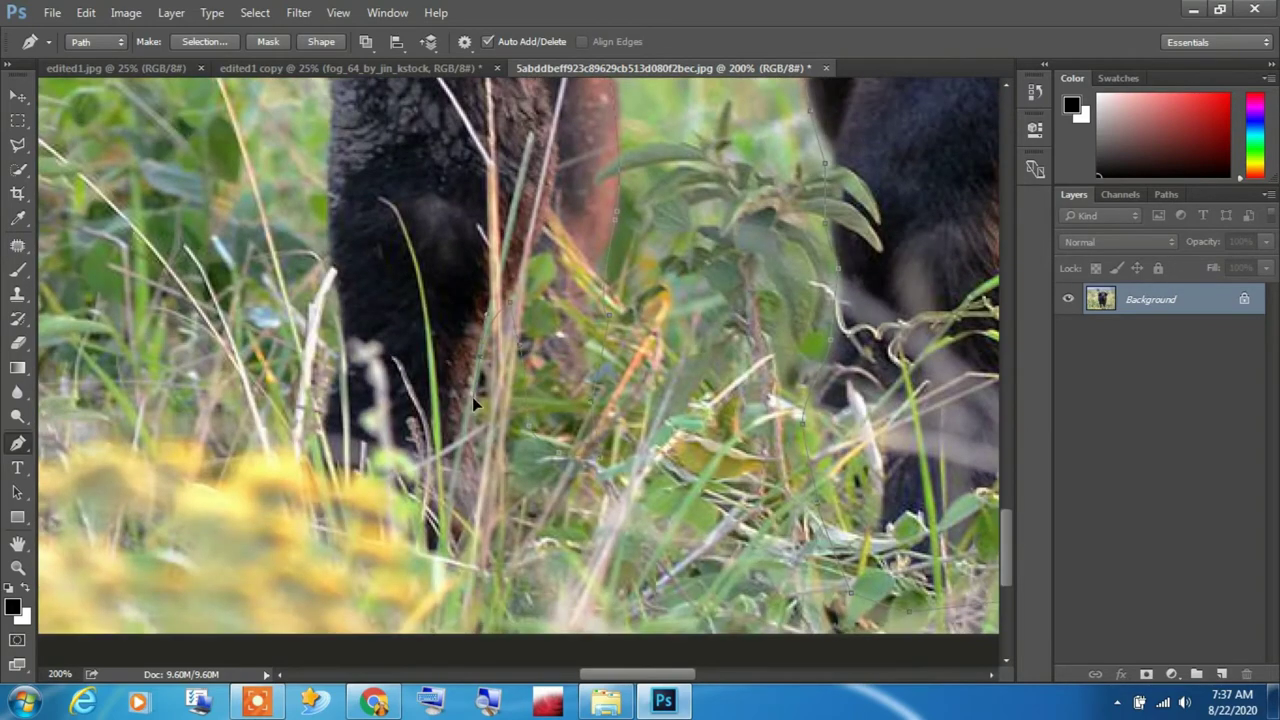
pyautogui.moveTo(472, 397); pyautogui.dragTo(536, 349)
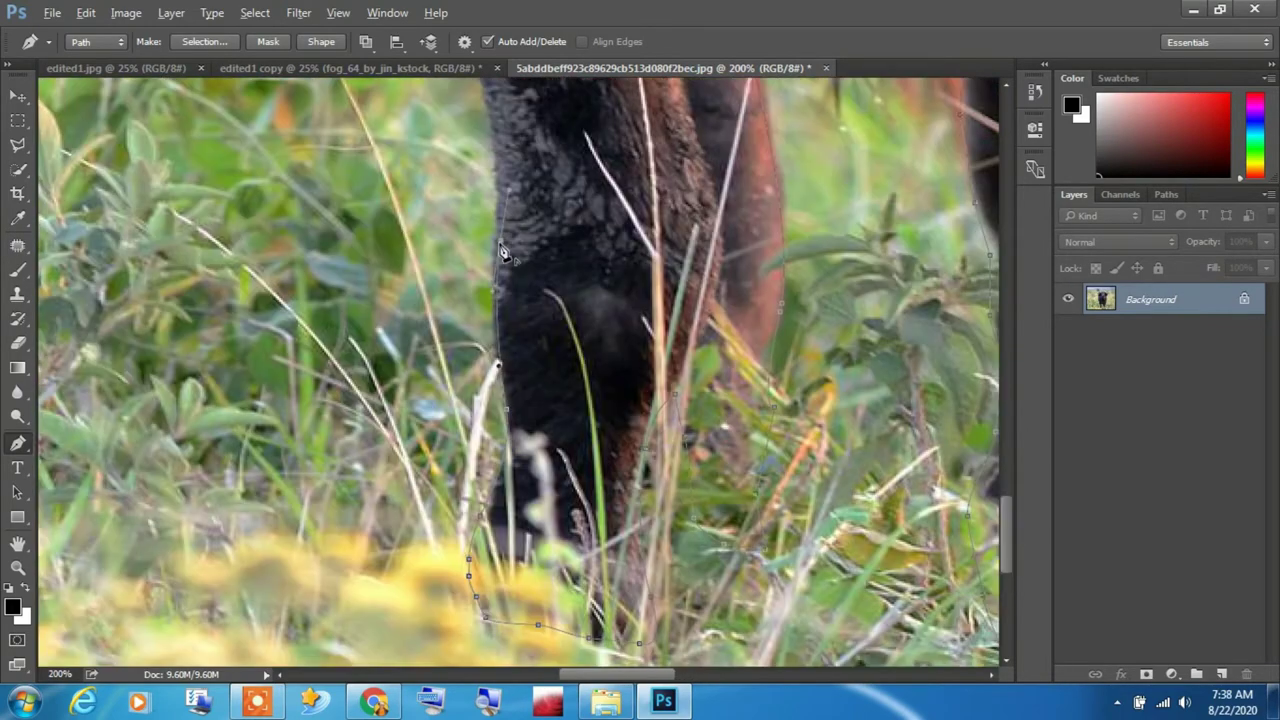
pyautogui.scroll(3, 534, 200)
pyautogui.scroll(3, 537, 217)
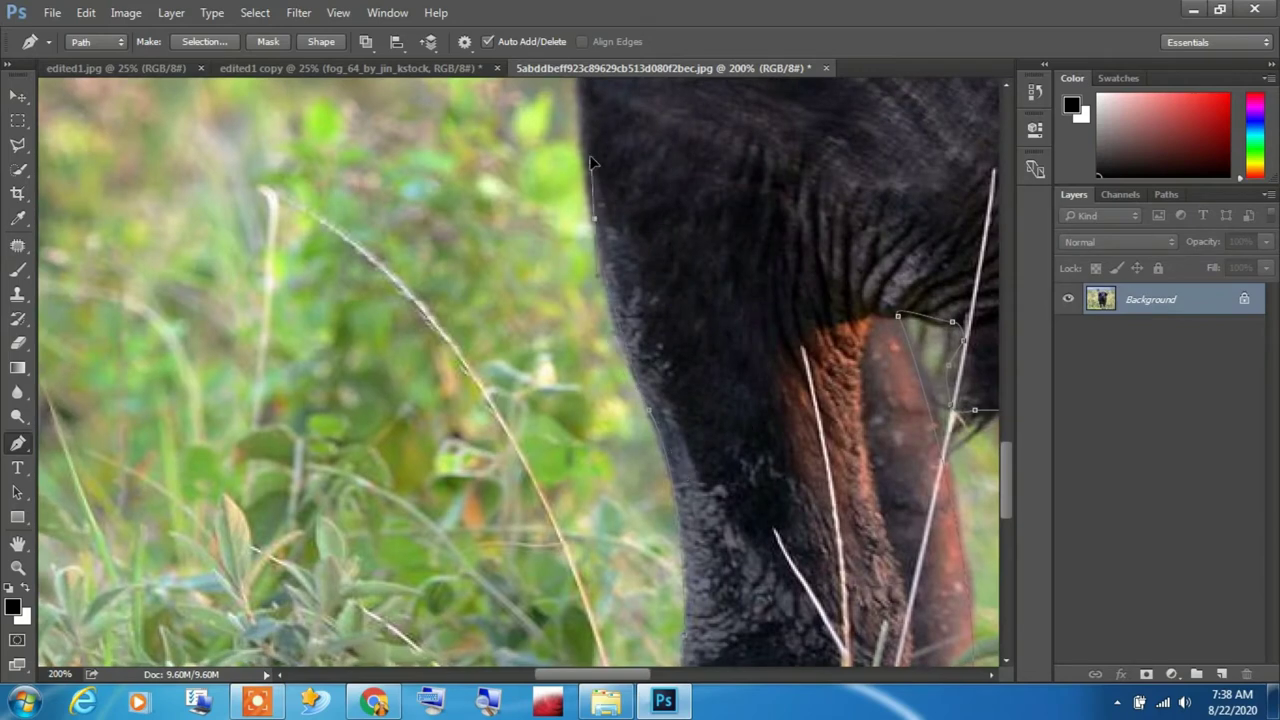
pyautogui.scroll(3, 620, 230)
pyautogui.scroll(3, 757, 317)
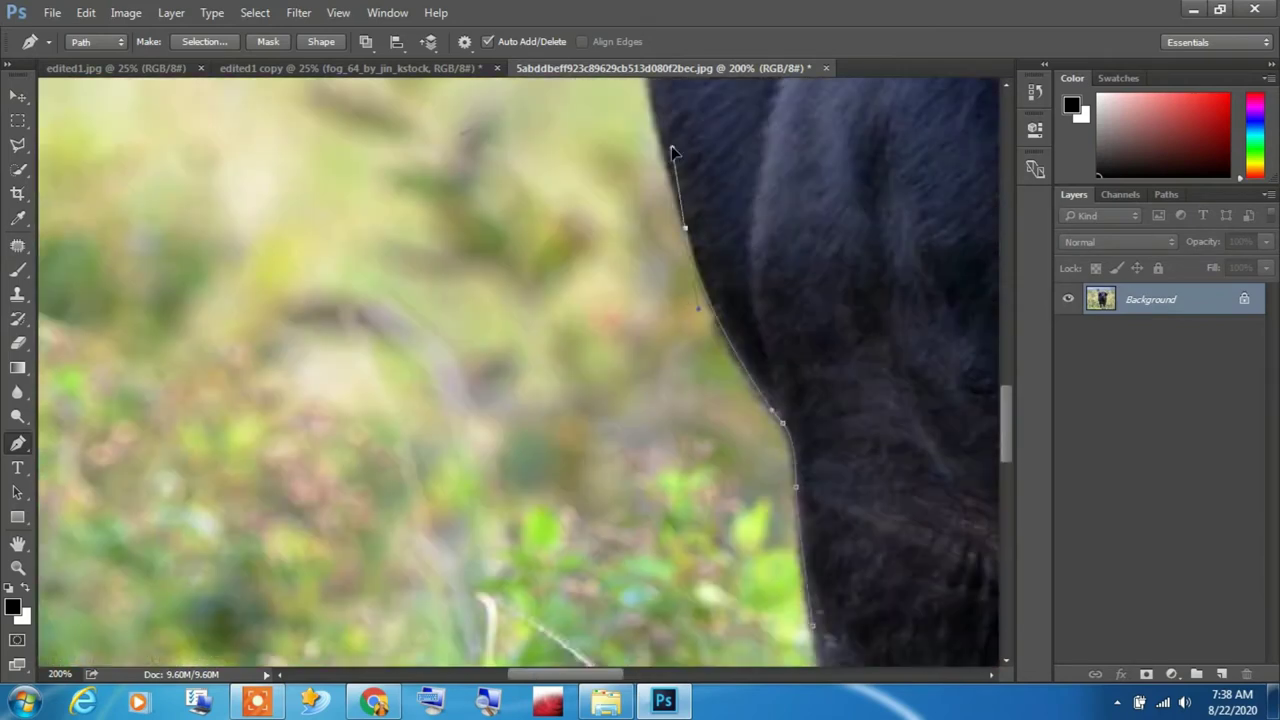
pyautogui.scroll(3, 760, 280)
pyautogui.scroll(3, 720, 220)
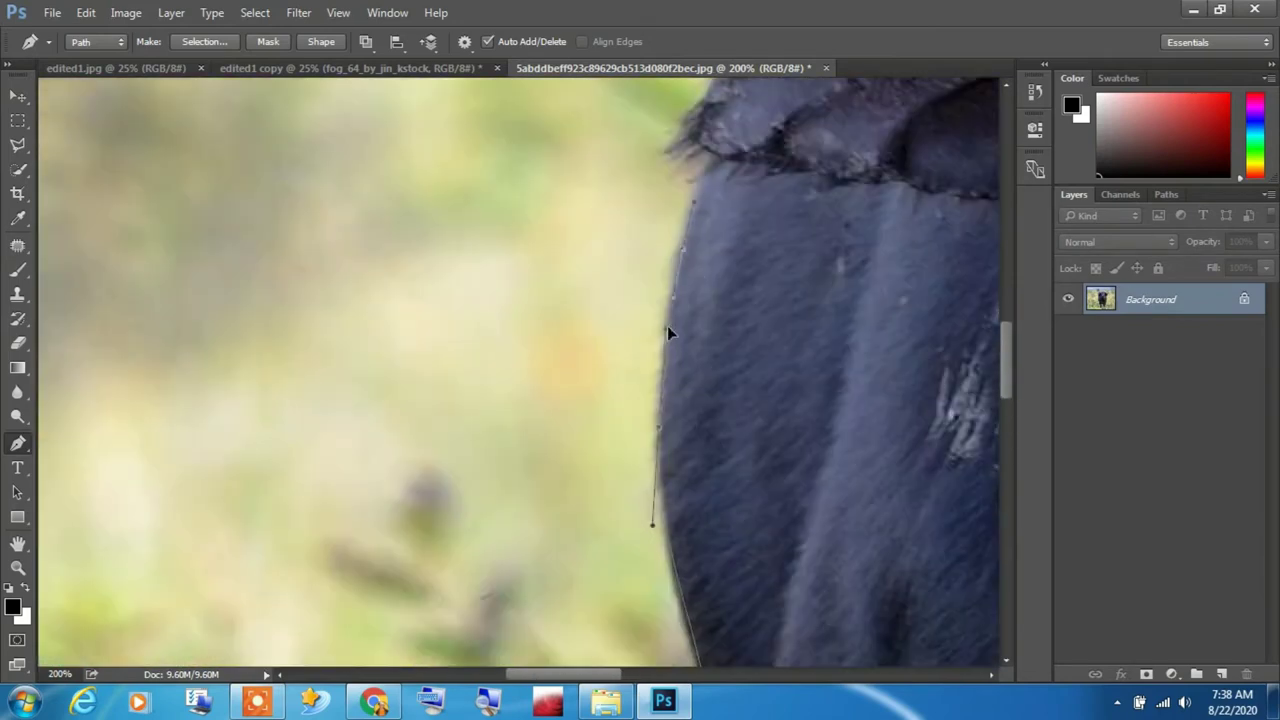
pyautogui.scroll(3, 667, 333)
pyautogui.moveTo(740, 160)
pyautogui.mouseDown()
pyautogui.moveTo(664, 337)
pyautogui.moveTo(609, 220)
pyautogui.mouseUp()
pyautogui.scroll(3, 700, 350)
pyautogui.scroll(3, 609, 220)
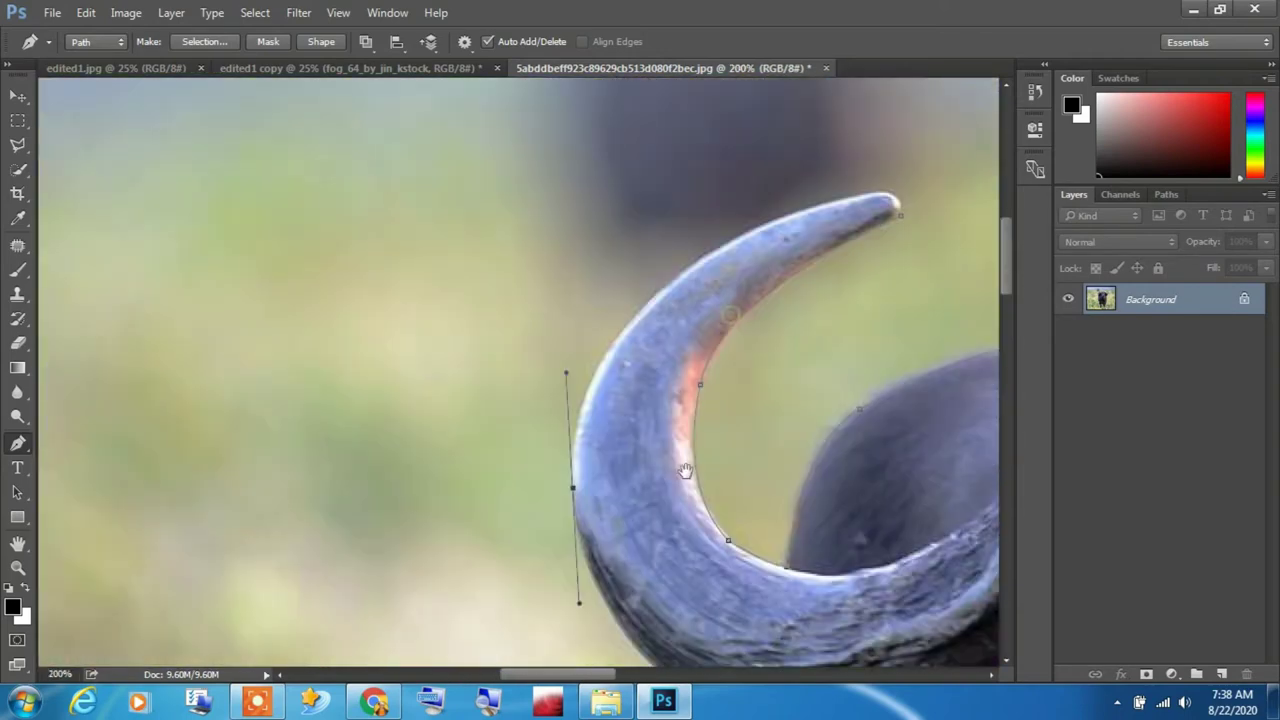
pyautogui.moveTo(637, 314); pyautogui.dragTo(662, 287)
pyautogui.moveTo(760, 227)
pyautogui.mouseDown()
pyautogui.moveTo(802, 210)
pyautogui.moveTo(901, 205)
pyautogui.mouseUp()
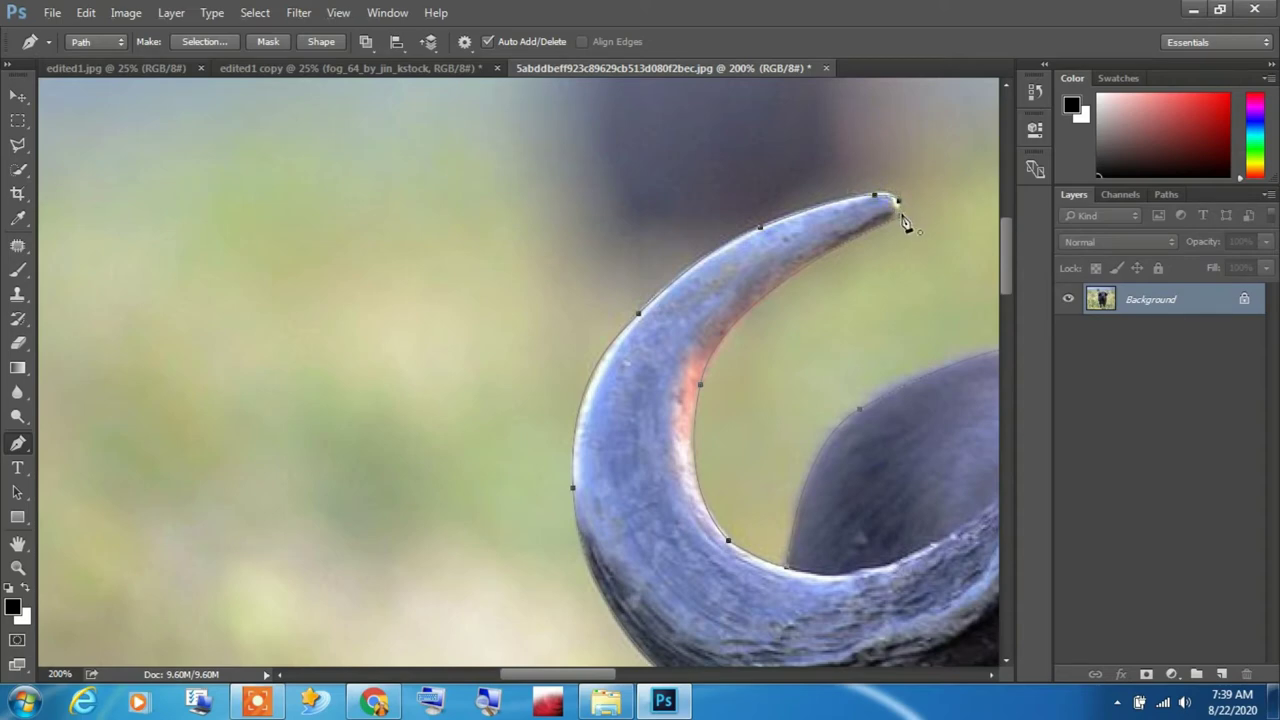
# - Convert the buffalo path into a selection with a 2-pixel anti-aliased feather
pyautogui.rightClick(843, 243)
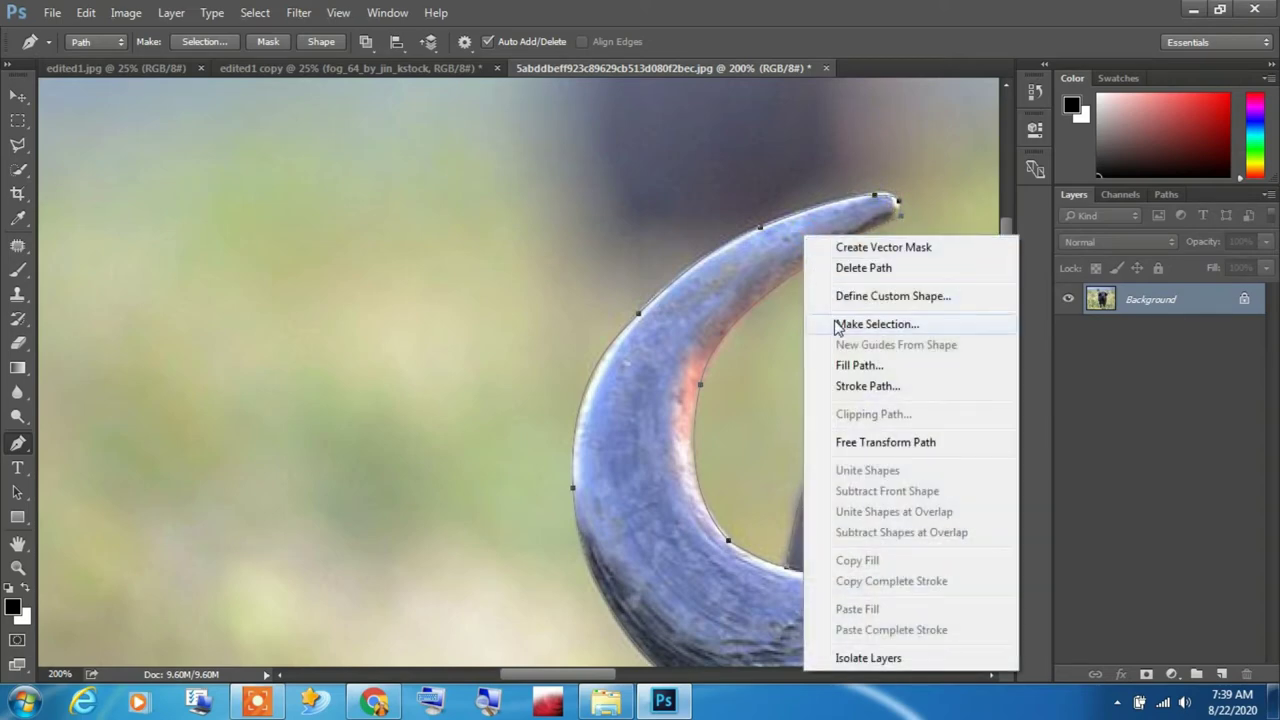
pyautogui.click(838, 325)
pyautogui.keyDown('ctrl'); pyautogui.keyDown('alt'); pyautogui.click(648, 462); pyautogui.keyUp('alt'); pyautogui.keyUp('ctrl')
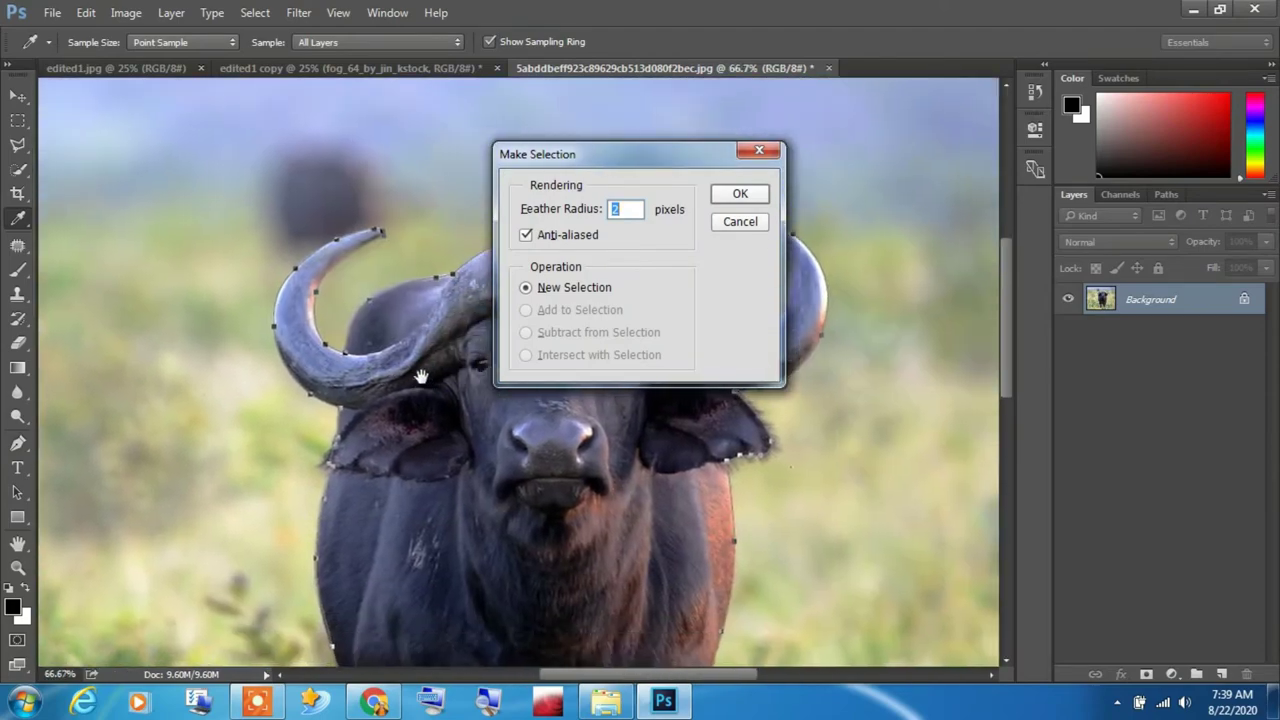
pyautogui.moveTo(423, 371); pyautogui.dragTo(338, 308)
pyautogui.click(740, 194)
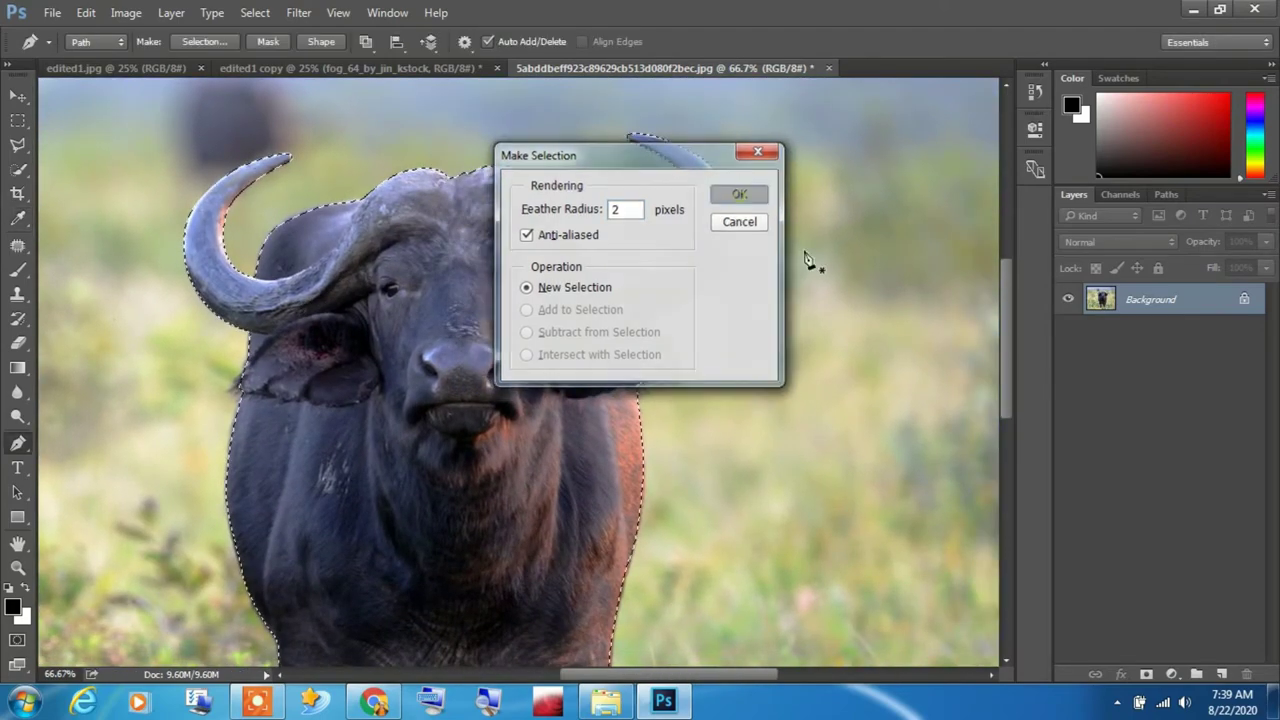
pyautogui.hotkey('ctrl', '-')
pyautogui.moveTo(663, 486); pyautogui.dragTo(716, 291)
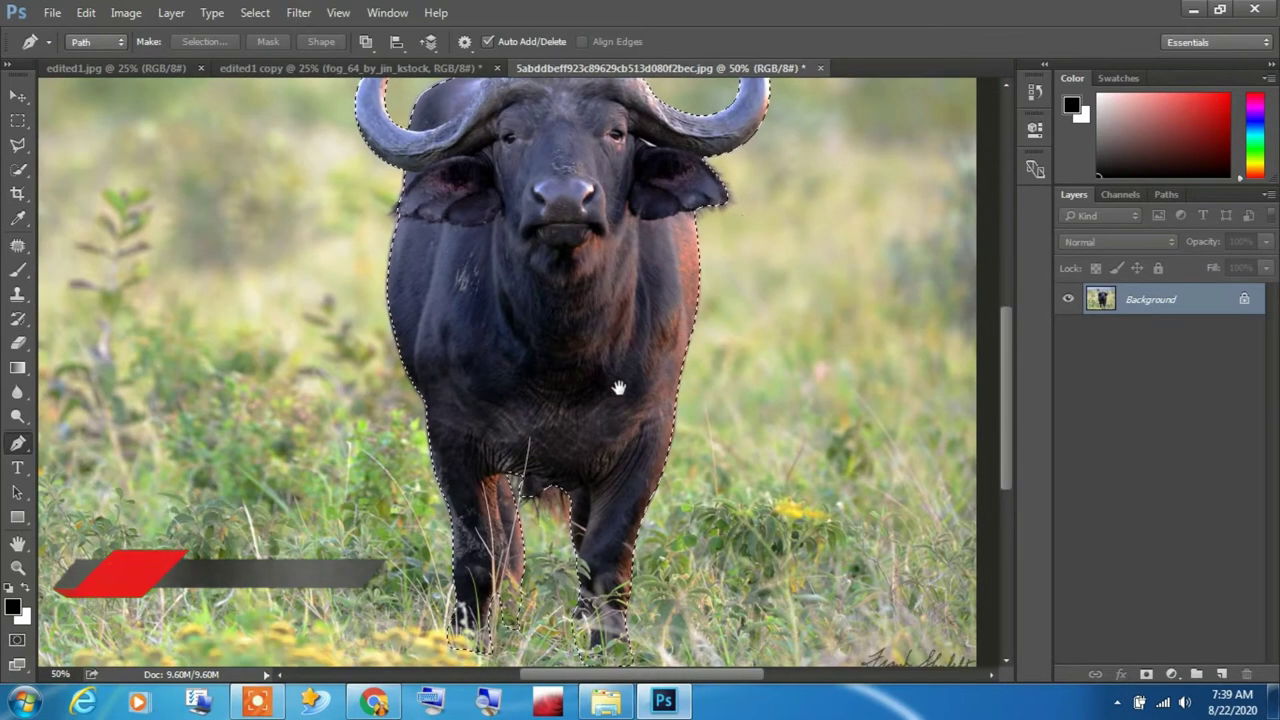
# - Move the buffalo into the foggy forest as Layer 1, scaled to about 92.6%
pyautogui.press('v')
pyautogui.moveTo(598, 361); pyautogui.dragTo(444, 66)
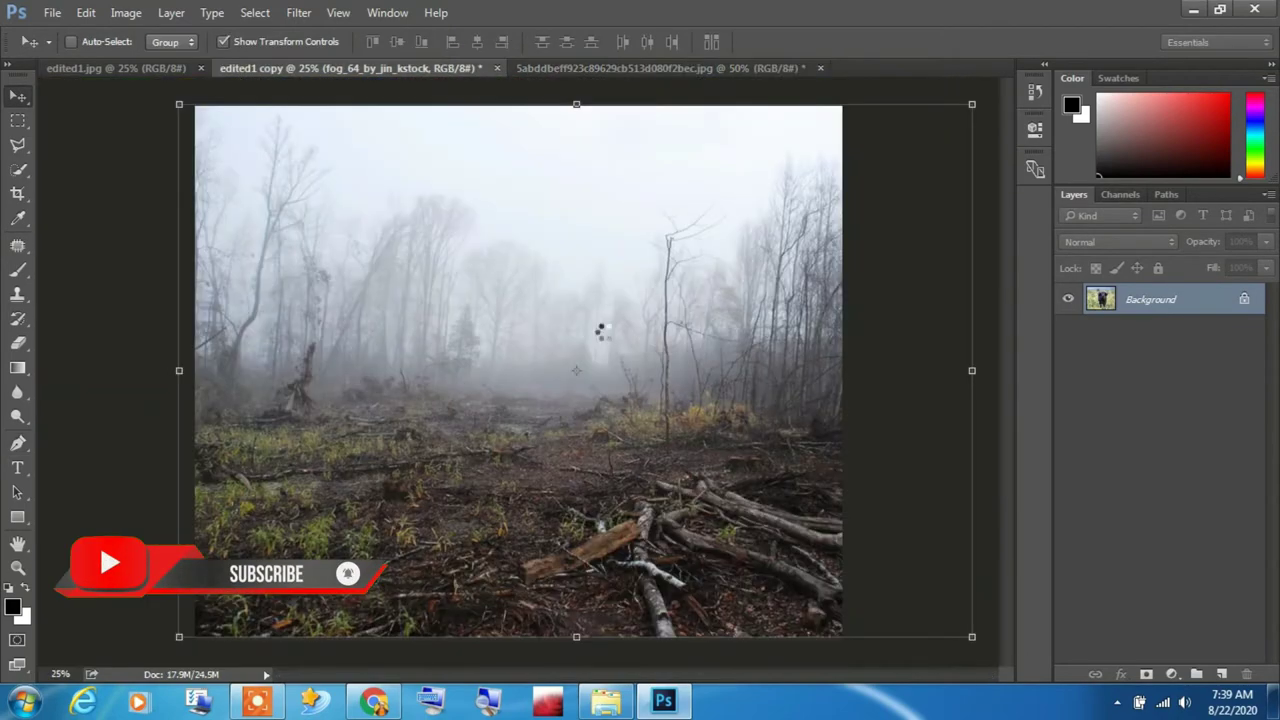
pyautogui.moveTo(442, 66)
pyautogui.mouseDown()
pyautogui.moveTo(587, 511)
pyautogui.moveTo(585, 499)
pyautogui.mouseUp()
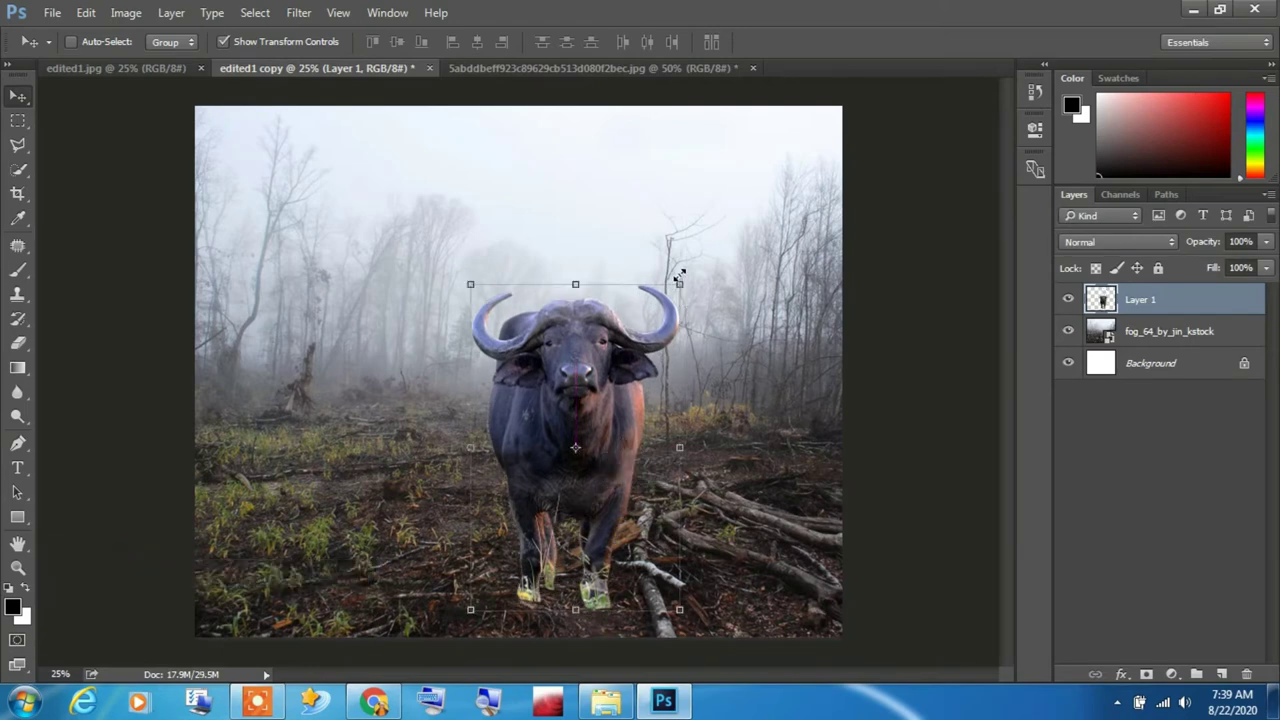
pyautogui.moveTo(679, 282); pyautogui.dragTo(665, 309)
pyautogui.moveTo(592, 425)
pyautogui.mouseDown()
pyautogui.moveTo(613, 424)
pyautogui.moveTo(589, 361)
pyautogui.moveTo(591, 396)
pyautogui.mouseUp()
pyautogui.doubleClick(607, 362)
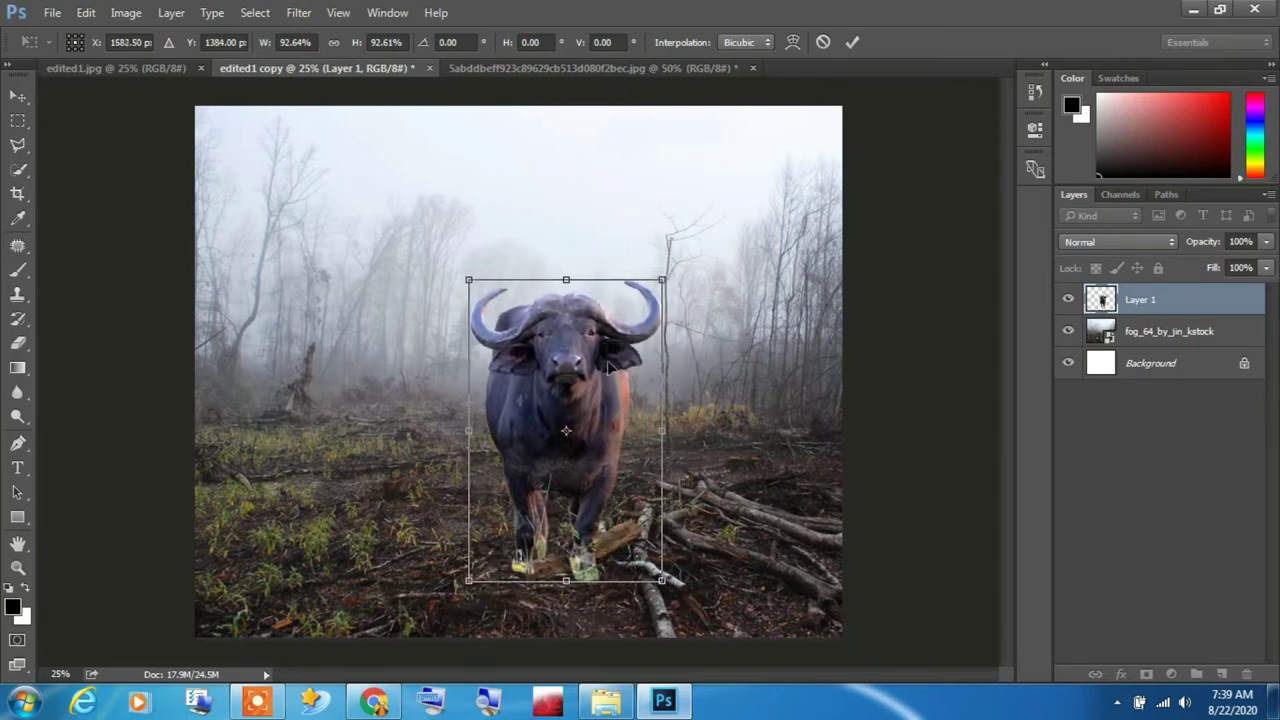
pyautogui.moveTo(628, 337); pyautogui.dragTo(614, 366)
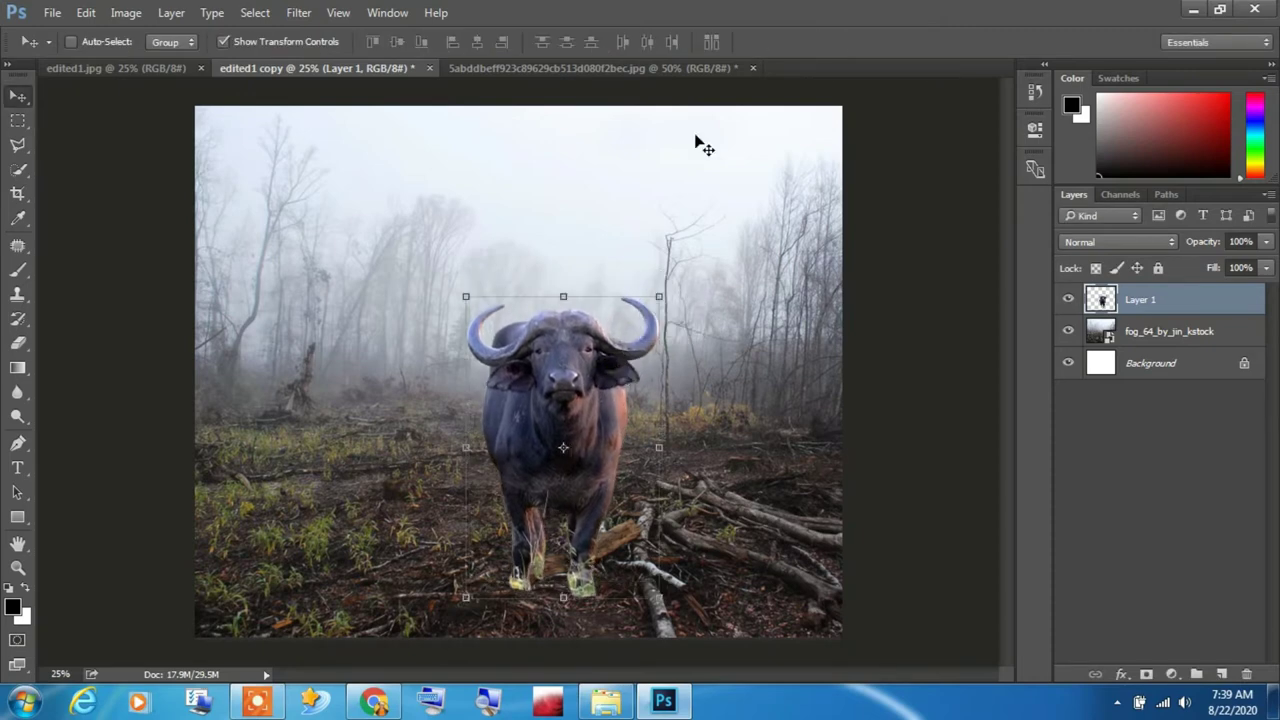
# - Close the buffalo photo without saving and open the Vietnamese boys riding-buffalo photo
pyautogui.click(691, 67)
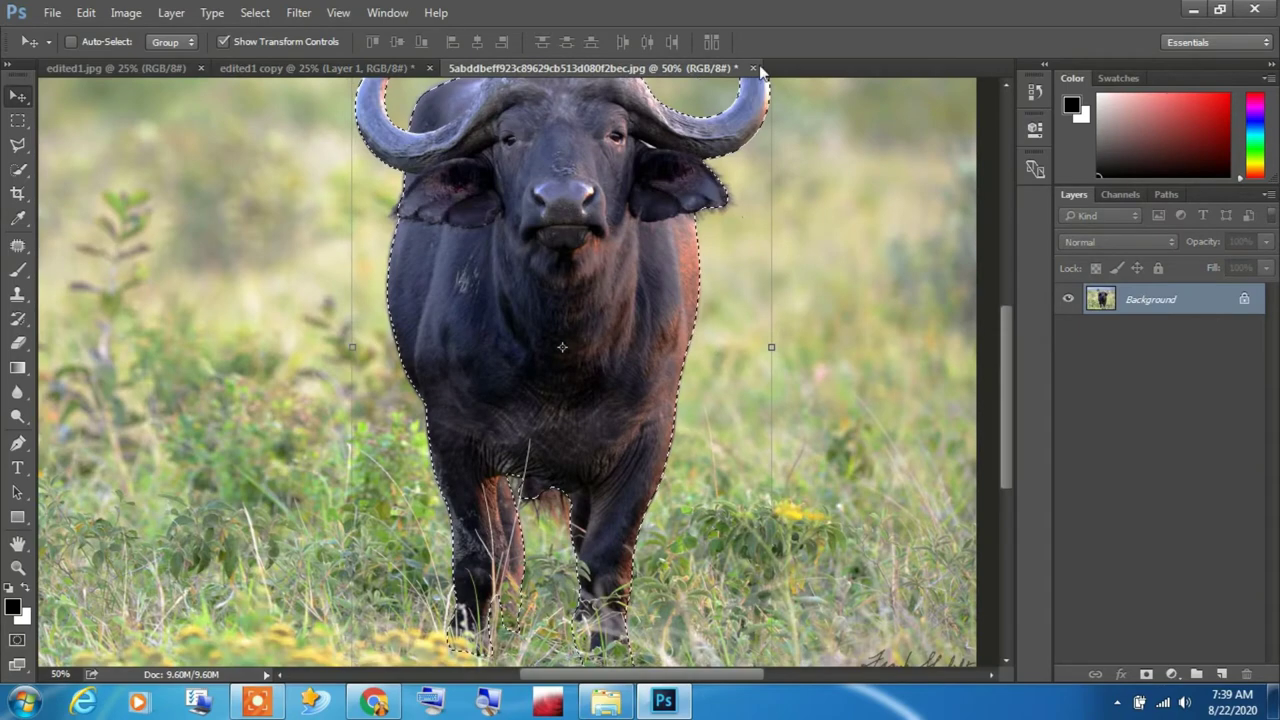
pyautogui.click(753, 68)
pyautogui.click(680, 276)
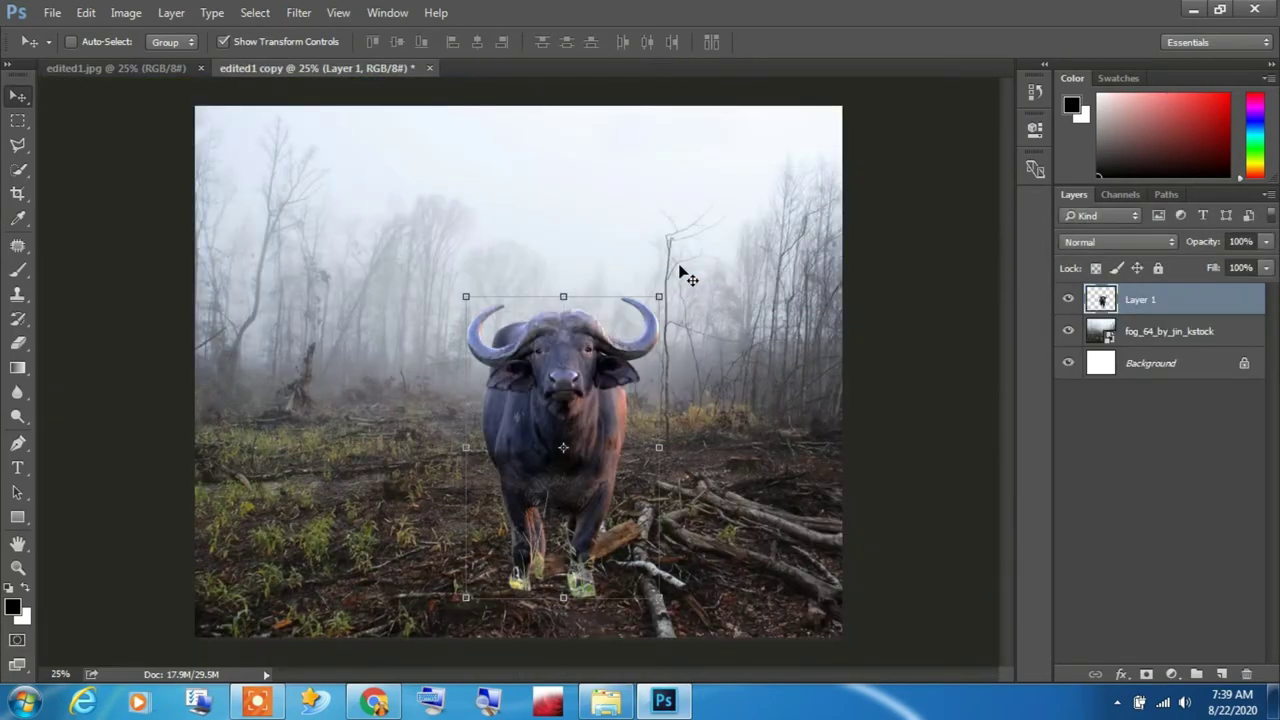
pyautogui.click(605, 701)
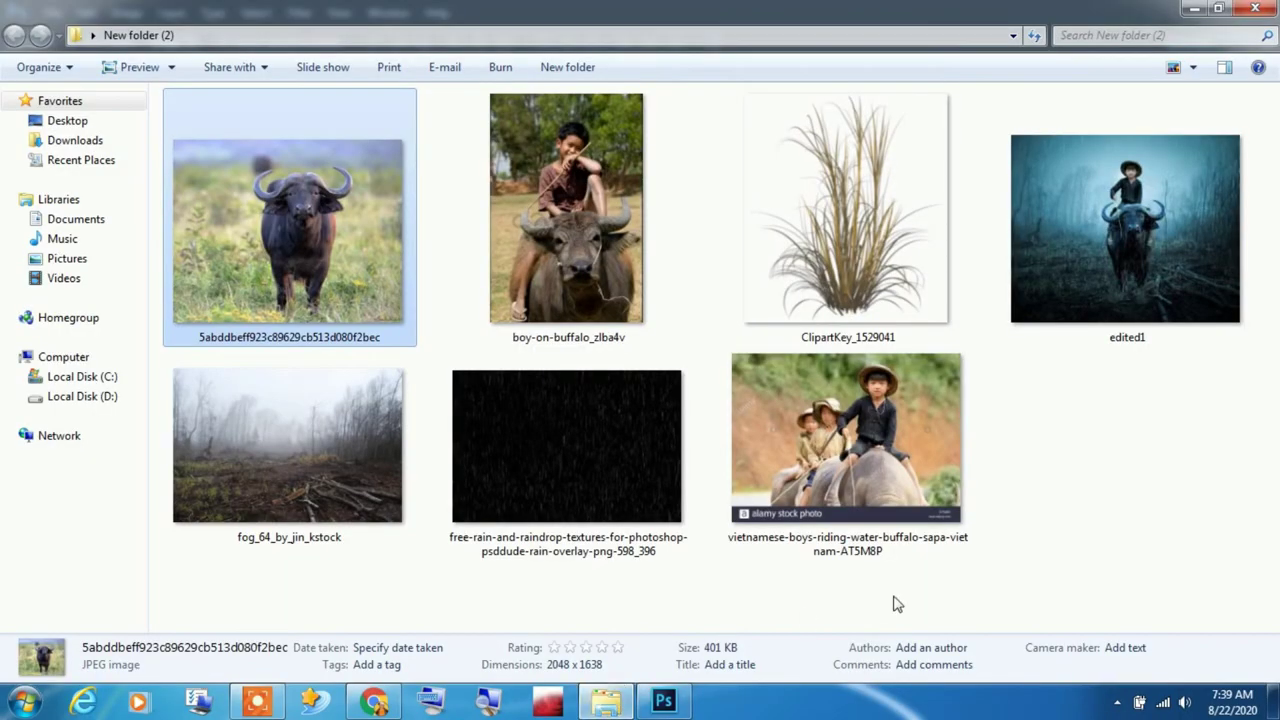
pyautogui.moveTo(870, 424)
pyautogui.mouseDown()
pyautogui.moveTo(657, 71)
pyautogui.moveTo(660, 100)
pyautogui.mouseUp()
# - Start the boy's Pen path at his collar and curve it along the hat brim
pyautogui.scroll(2, 676, 295)
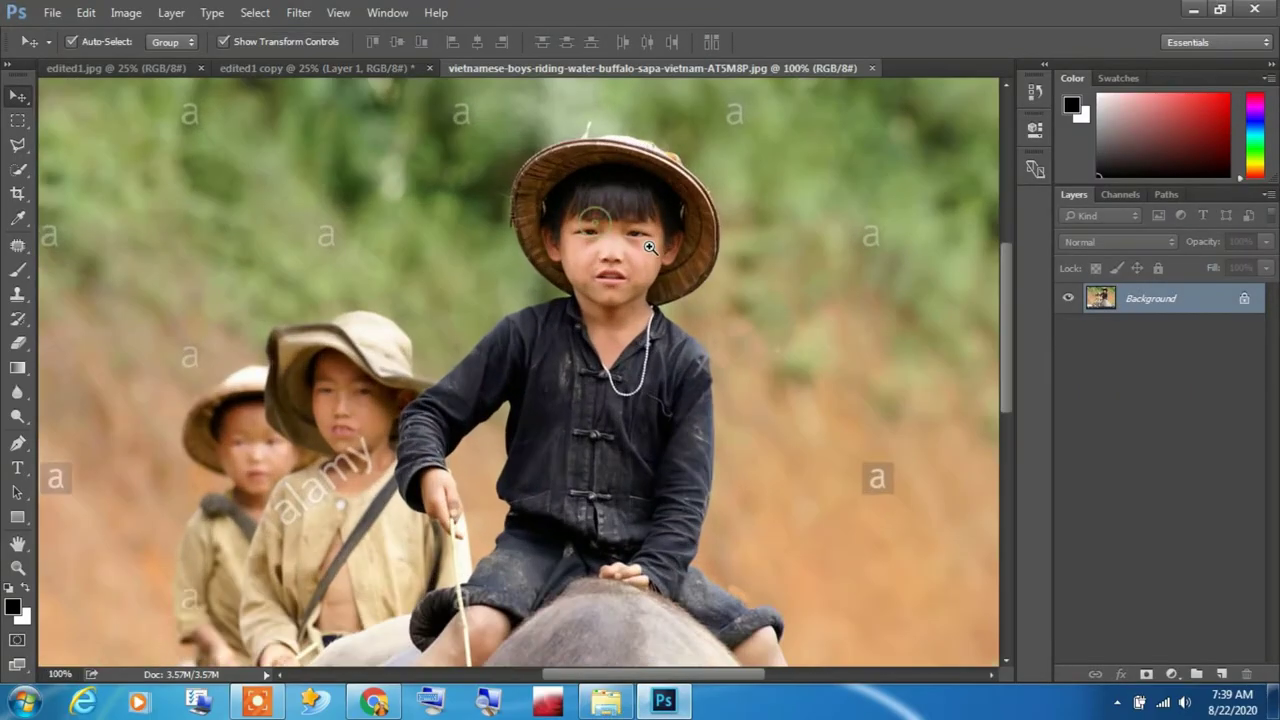
pyautogui.scroll(2, 676, 295)
pyautogui.moveTo(676, 295); pyautogui.dragTo(671, 375)
pyautogui.press('p')
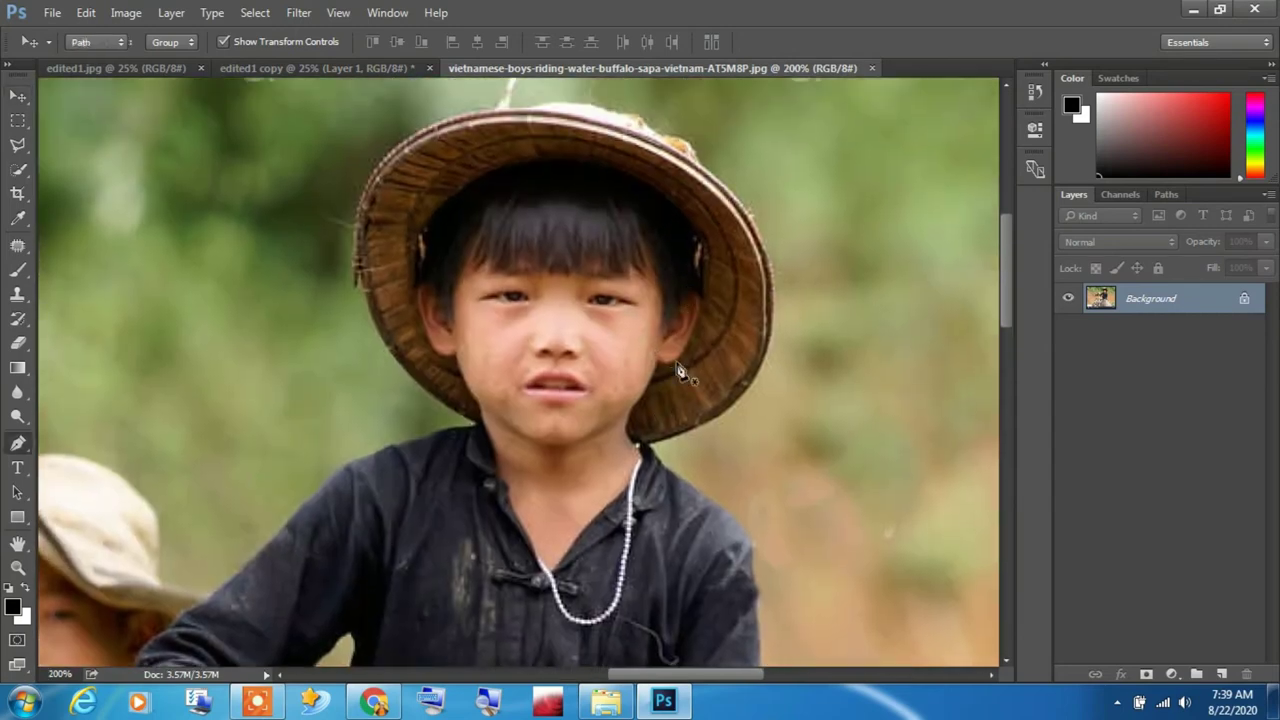
pyautogui.click(645, 445)
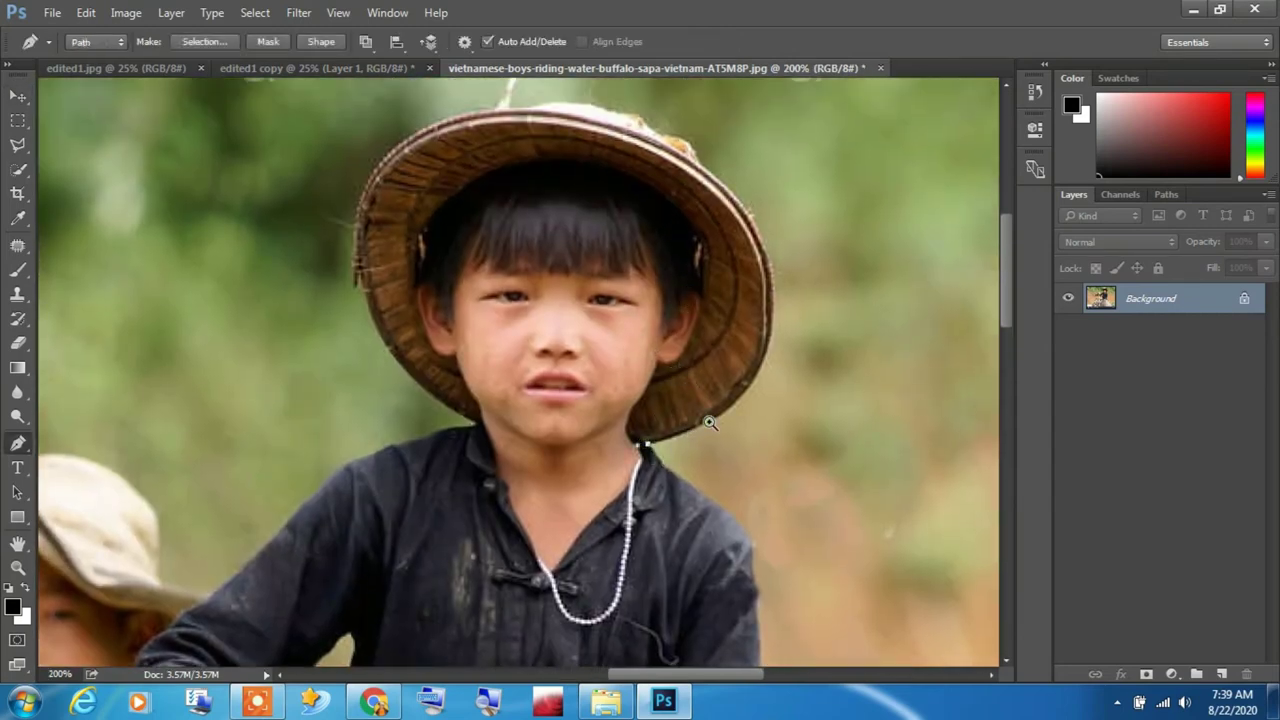
pyautogui.keyDown('ctrl'); pyautogui.click(709, 422); pyautogui.keyUp('ctrl')
pyautogui.moveTo(764, 374)
pyautogui.mouseDown()
pyautogui.moveTo(798, 323)
pyautogui.moveTo(700, 175)
pyautogui.mouseUp()
# - Continue the path down the hat's left brim onto the boy's shoulder
pyautogui.scroll(3, 799, 317)
pyautogui.scroll(1, 799, 317)
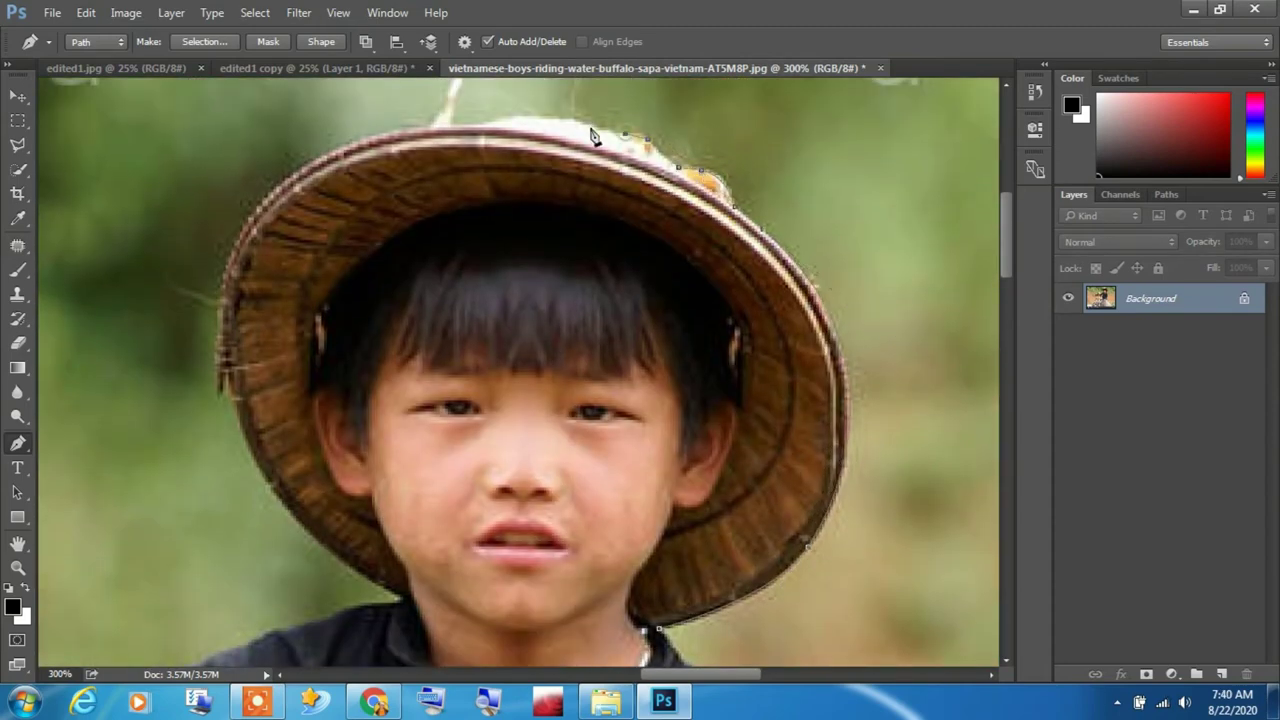
pyautogui.moveTo(453, 161); pyautogui.dragTo(346, 293)
pyautogui.scroll(-2, 346, 293)
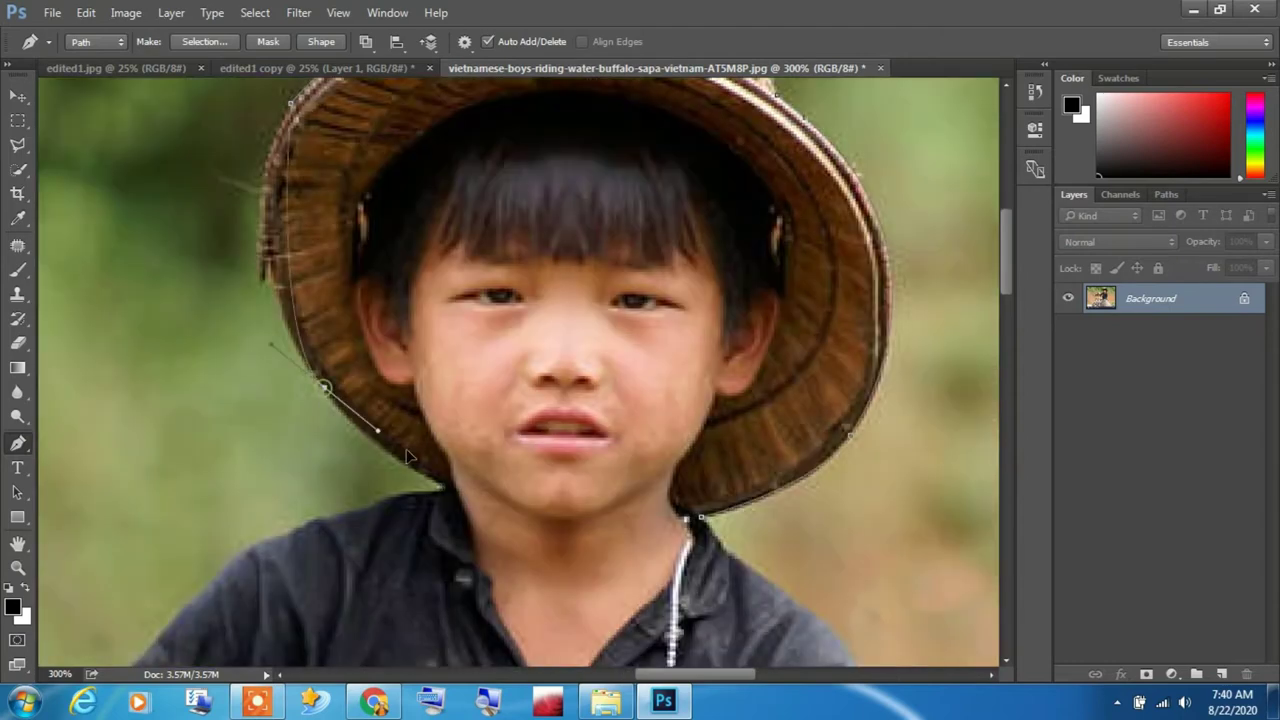
pyautogui.moveTo(325, 388)
pyautogui.mouseDown()
pyautogui.moveTo(449, 527)
pyautogui.moveTo(712, 363)
pyautogui.mouseUp()
pyautogui.moveTo(646, 340); pyautogui.dragTo(468, 400)
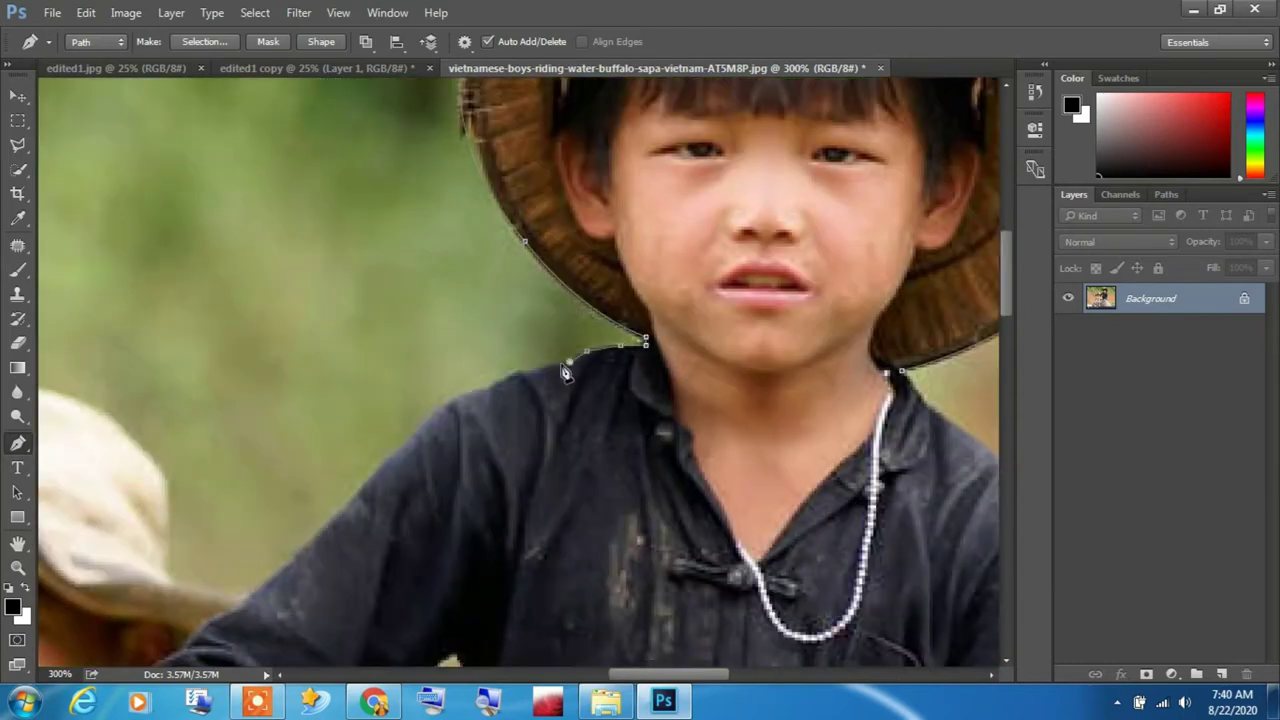
# - Trace the path down the boy's arm and sleeve and around his hand
pyautogui.moveTo(311, 565); pyautogui.dragTo(490, 323)
pyautogui.moveTo(313, 568); pyautogui.dragTo(263, 403)
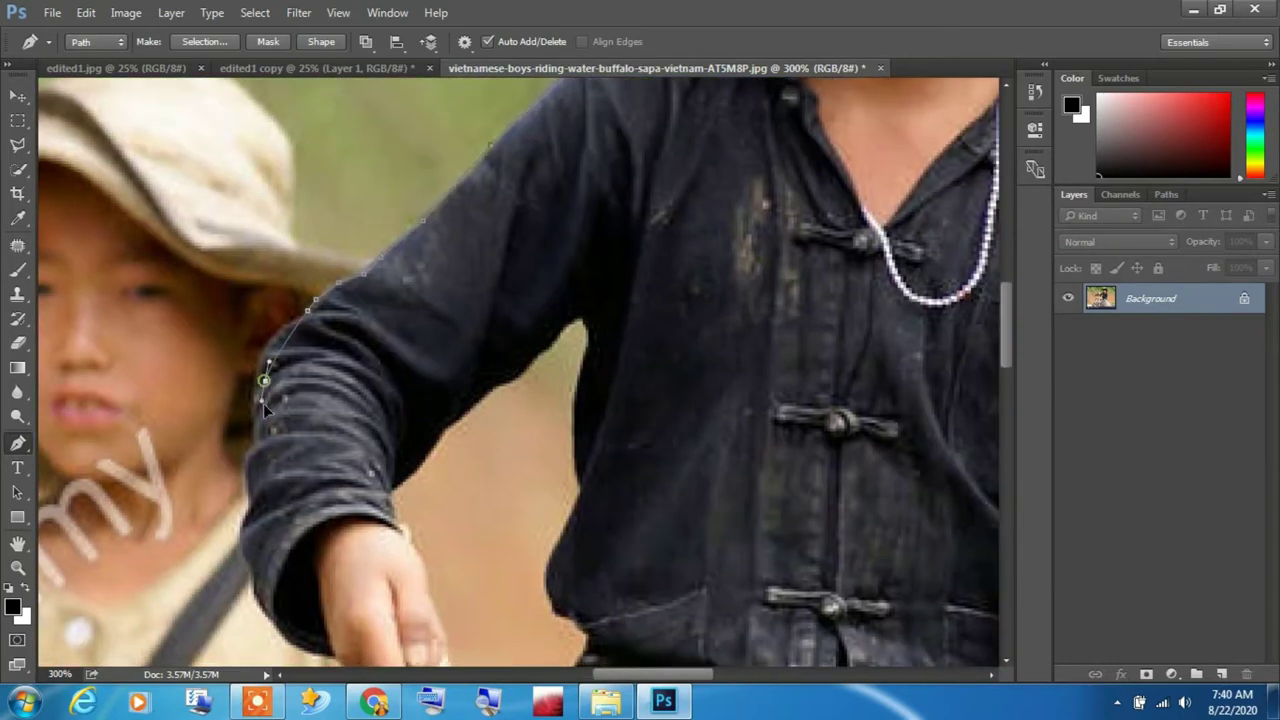
pyautogui.moveTo(300, 443); pyautogui.dragTo(260, 333)
pyautogui.click(198, 374)
pyautogui.click(190, 407)
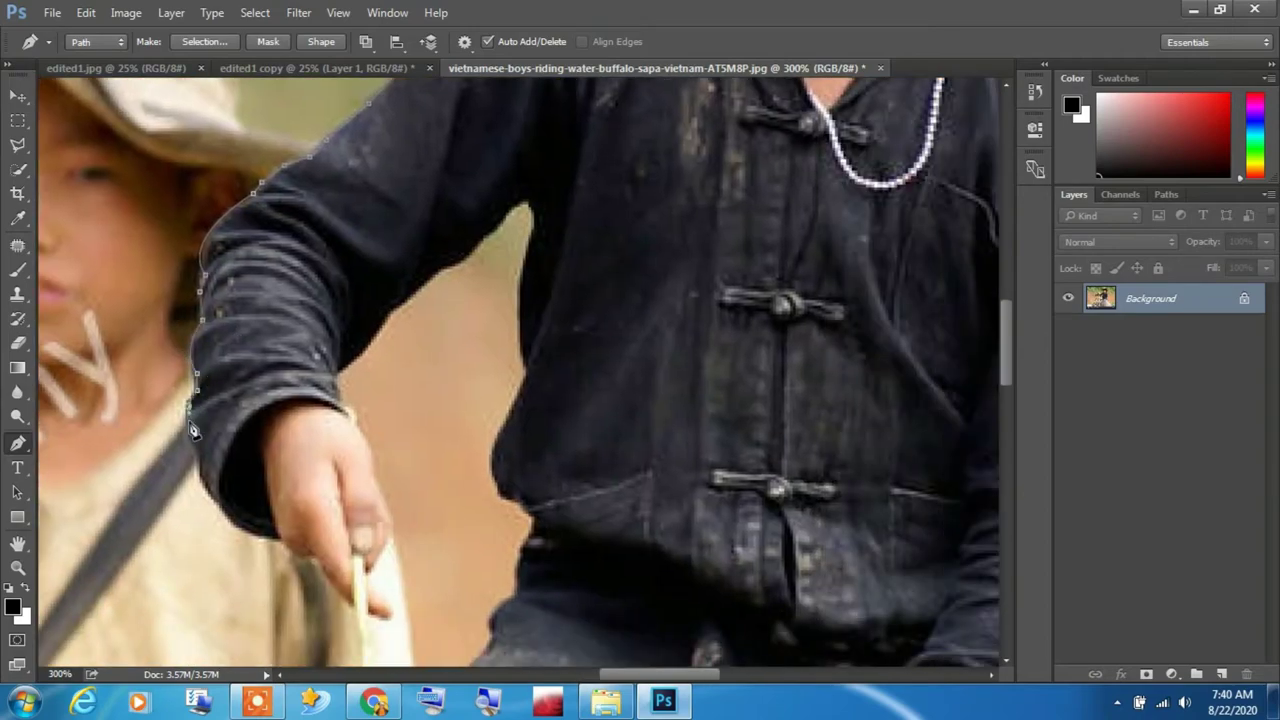
pyautogui.moveTo(281, 553); pyautogui.dragTo(238, 445)
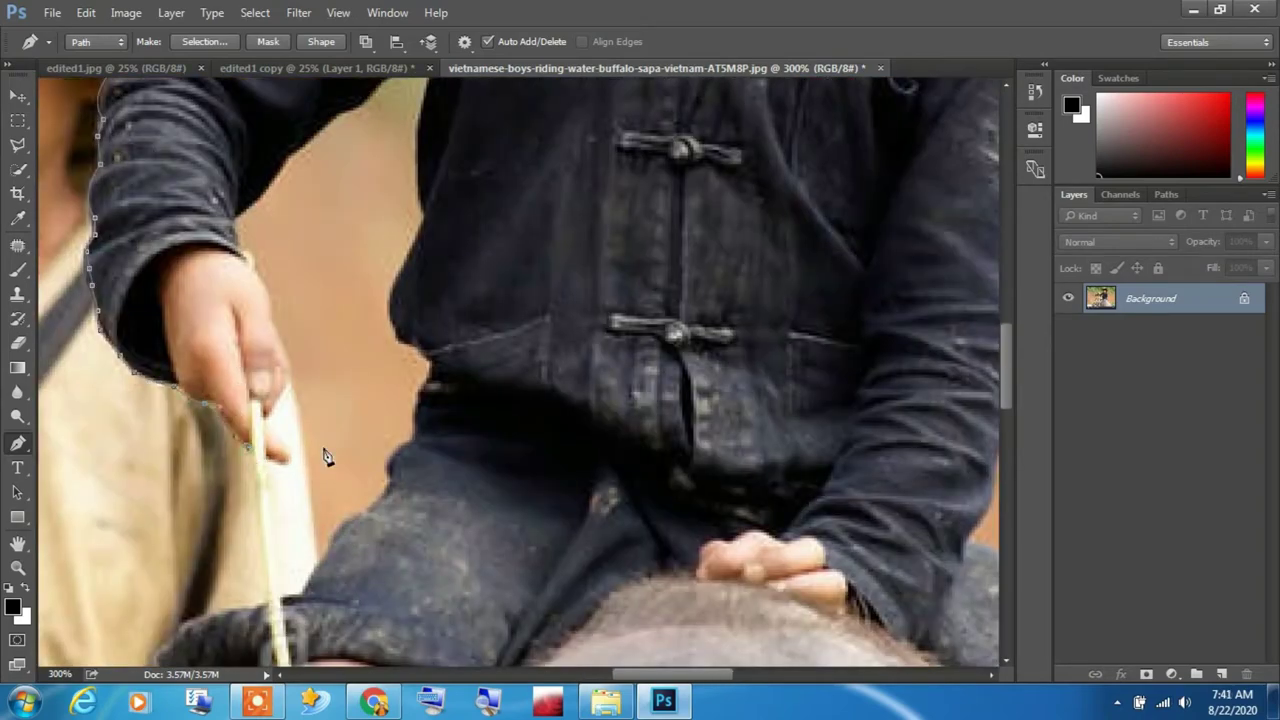
pyautogui.click(397, 332)
pyautogui.moveTo(267, 602)
pyautogui.mouseDown()
pyautogui.moveTo(397, 332)
pyautogui.moveTo(352, 280)
pyautogui.mouseUp()
pyautogui.moveTo(247, 445); pyautogui.dragTo(273, 455)
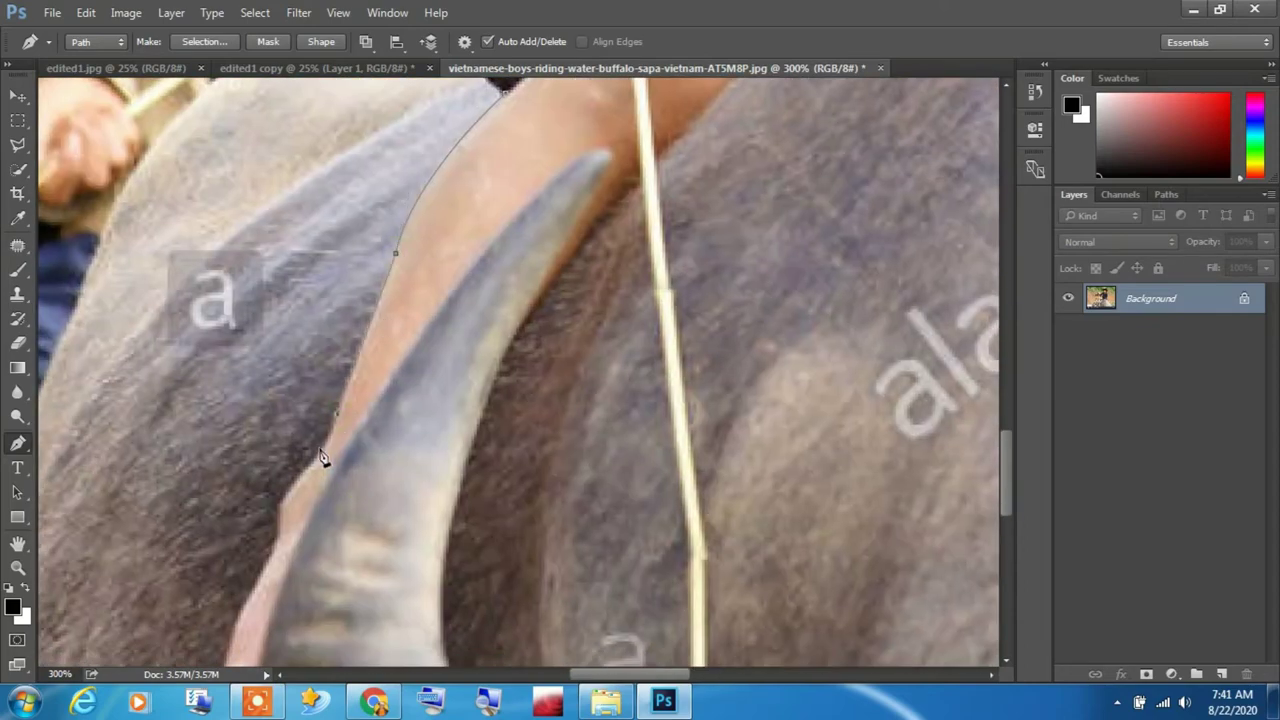
# - Extend the outline past the hand and up the edge of the horn
pyautogui.hotkey('ctrl', '-')
pyautogui.click(302, 525)
pyautogui.moveTo(365, 447); pyautogui.dragTo(471, 309)
pyautogui.click(372, 540)
pyautogui.click(403, 448)
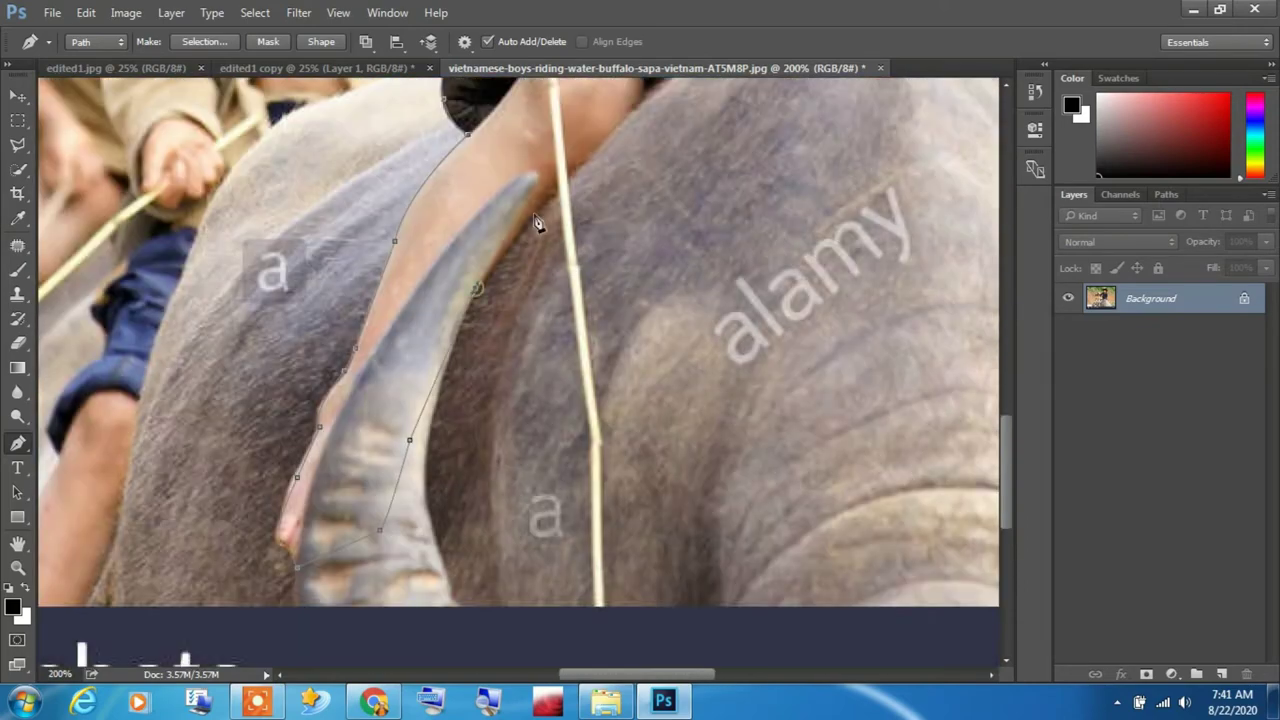
pyautogui.click(470, 295)
pyautogui.click(550, 200)
# - Trace the path down the side of the stick to its bottom end
pyautogui.click(560, 273)
pyautogui.click(578, 402)
pyautogui.scroll(-3, 580, 402)
pyautogui.click(583, 325)
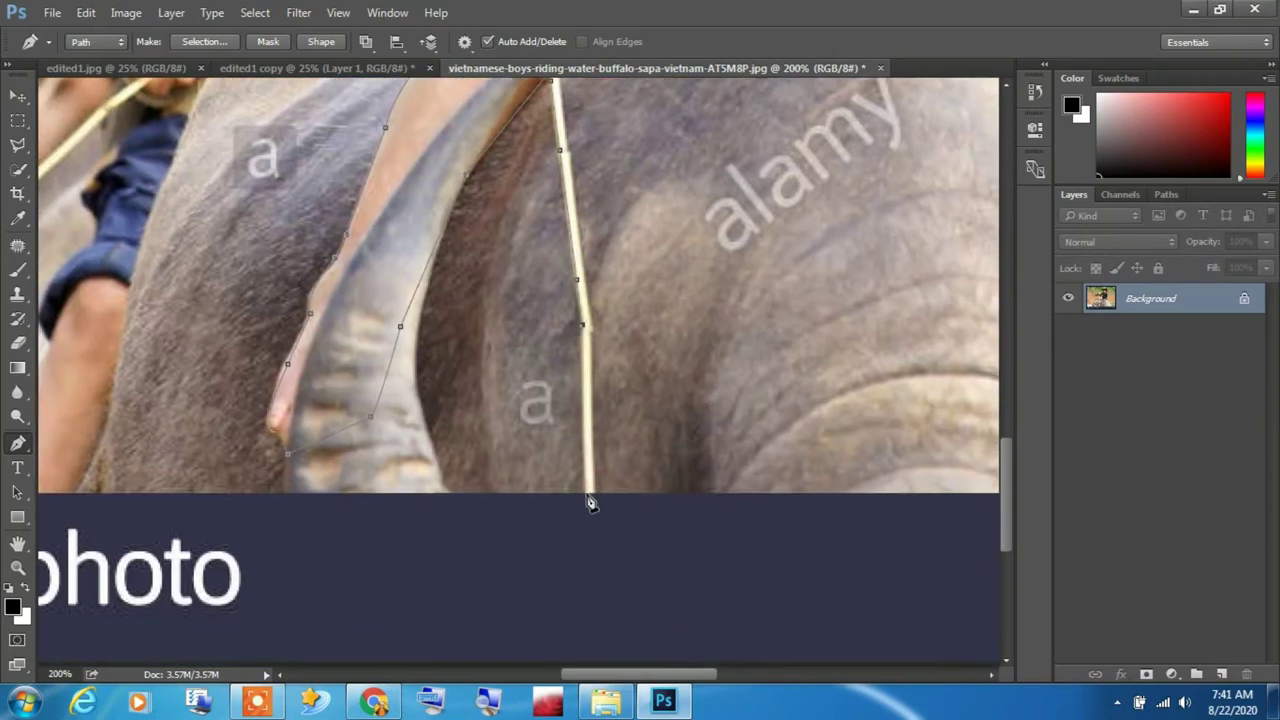
pyautogui.click(590, 495)
pyautogui.scroll(3, 590, 302)
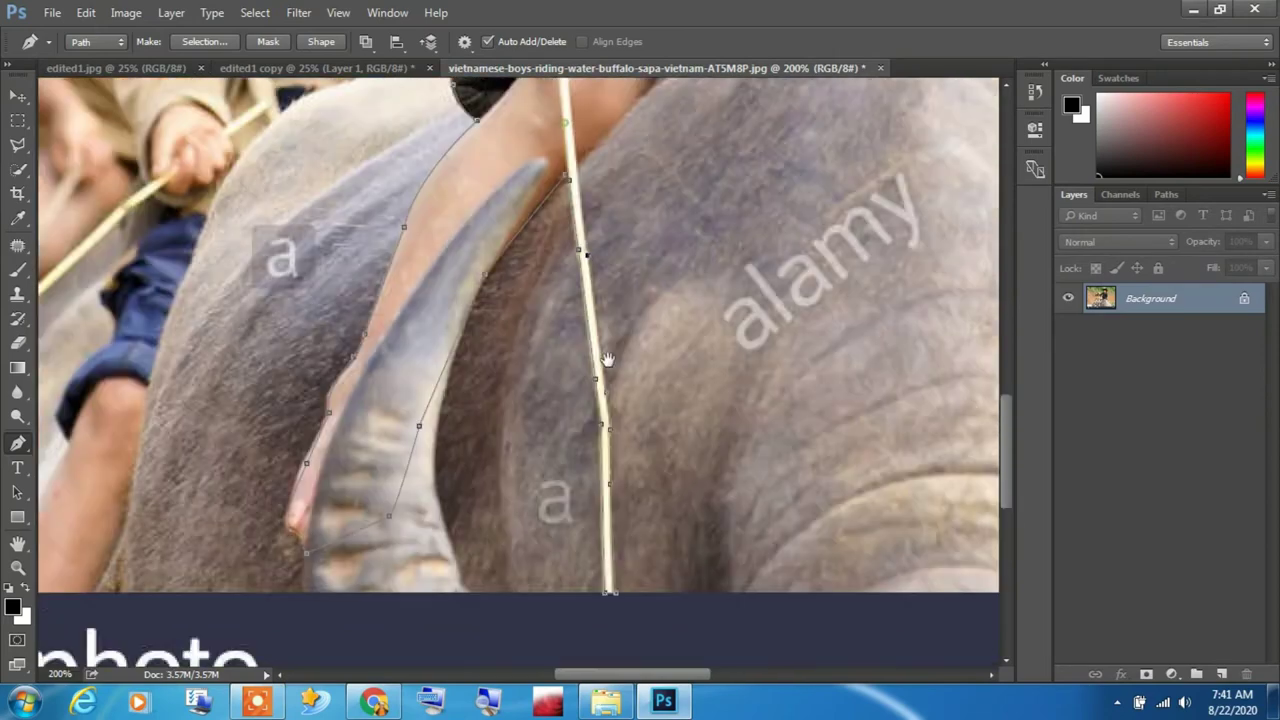
pyautogui.scroll(3, 620, 330)
pyautogui.scroll(3, 686, 266)
pyautogui.hscroll(3, 686, 266)
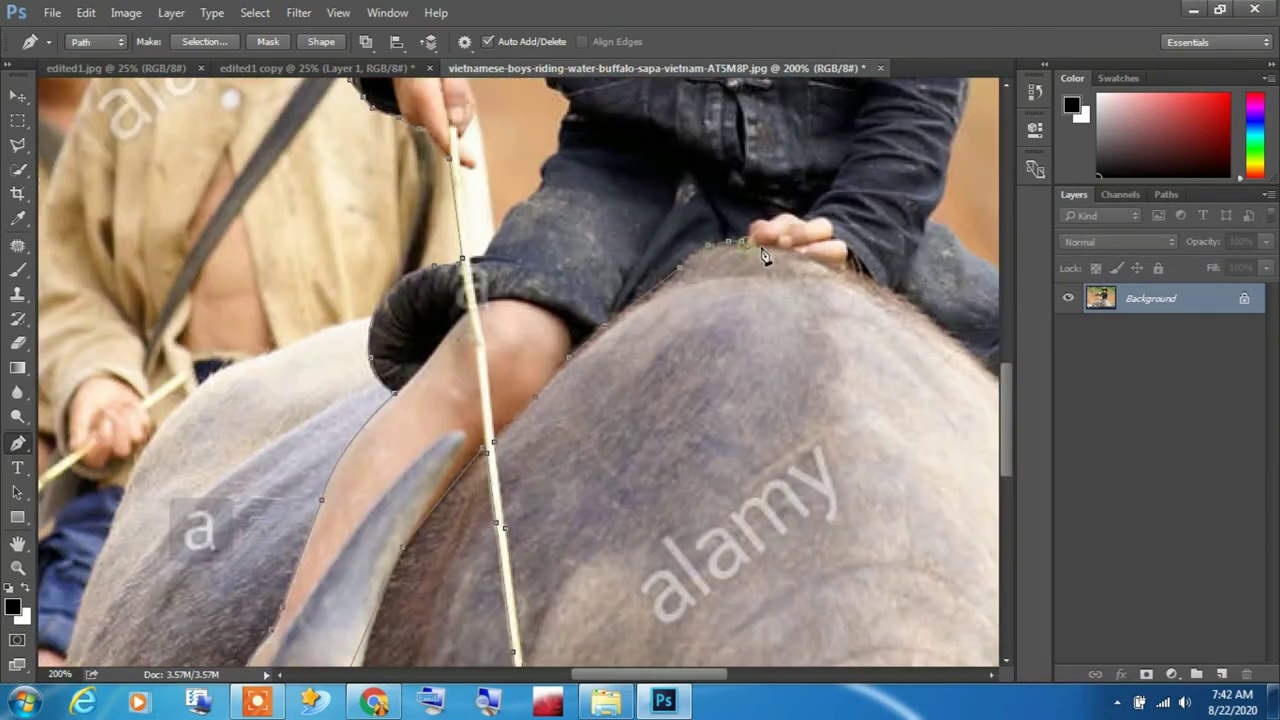
pyautogui.scroll(-3, 760, 295)
pyautogui.hscroll(3, 760, 295)
pyautogui.scroll(-3, 766, 320)
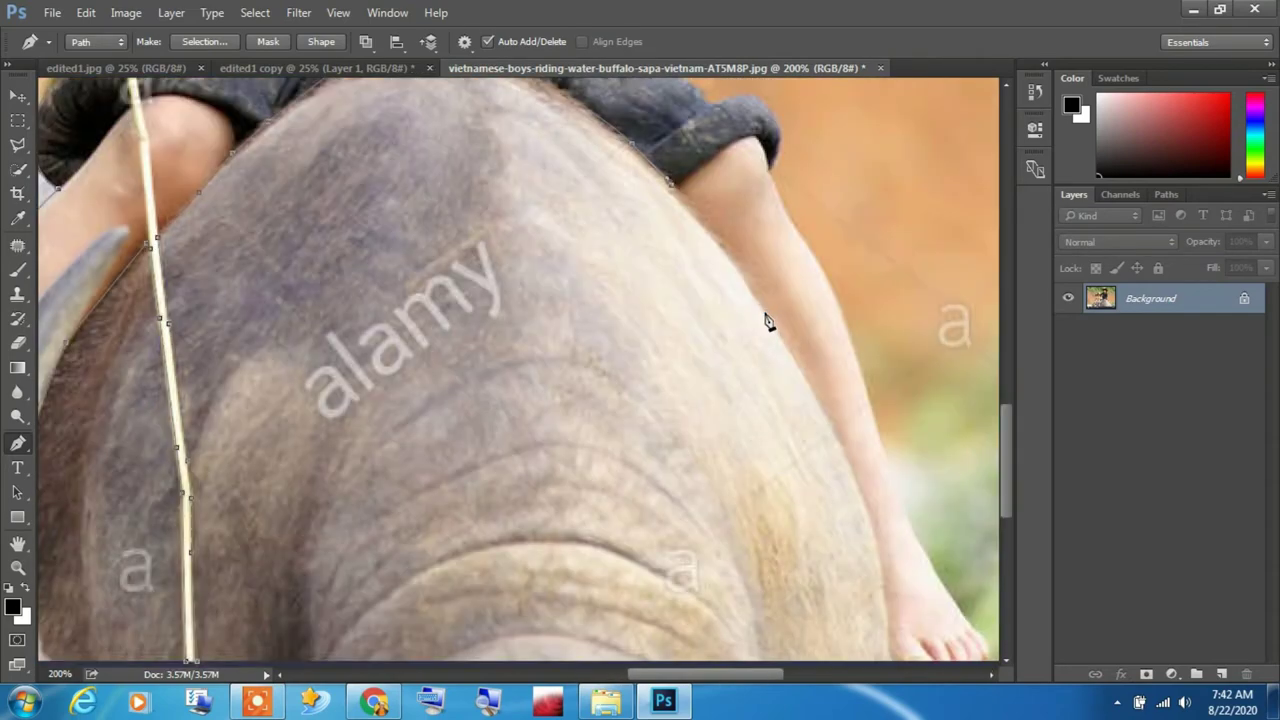
# - Outline the boy's leg and foot along the buffalo's back
pyautogui.moveTo(760, 305); pyautogui.dragTo(772, 328)
pyautogui.scroll(-3, 762, 365)
pyautogui.hscroll(2, 762, 365)
pyautogui.click(763, 370)
pyautogui.click(777, 503)
pyautogui.click(878, 490)
pyautogui.click(849, 457)
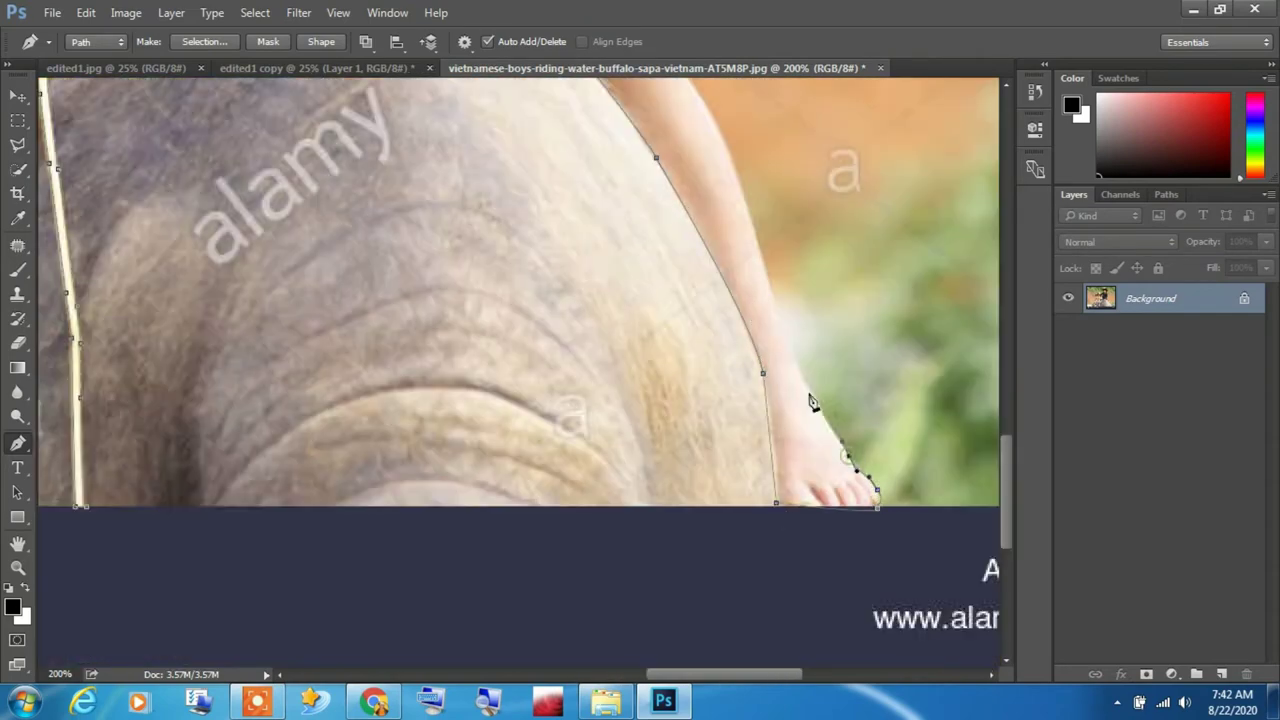
pyautogui.click(787, 334)
pyautogui.scroll(3, 788, 368)
# - Continue the outline up the leg to the shorts, toward the torso and hat
pyautogui.click(715, 218)
pyautogui.click(702, 192)
pyautogui.click(689, 162)
pyautogui.scroll(3, 731, 245)
pyautogui.hscroll(-2, 731, 245)
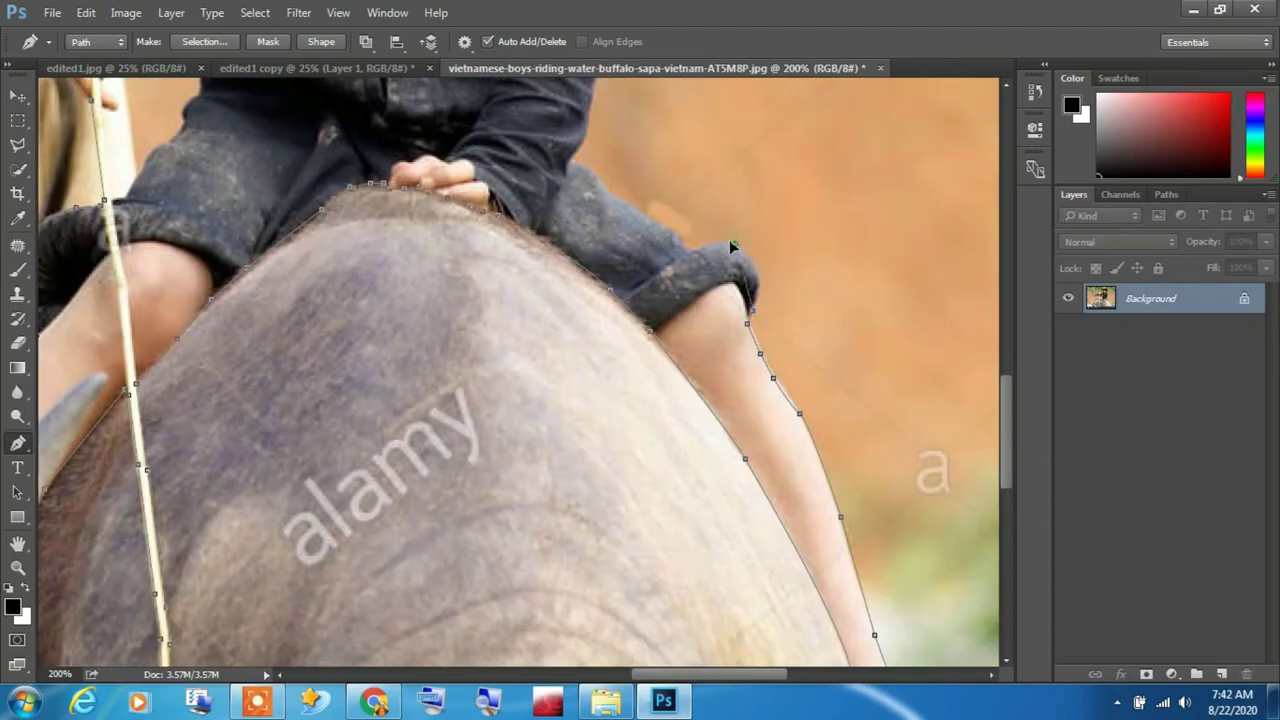
pyautogui.moveTo(570, 165); pyautogui.dragTo(675, 490)
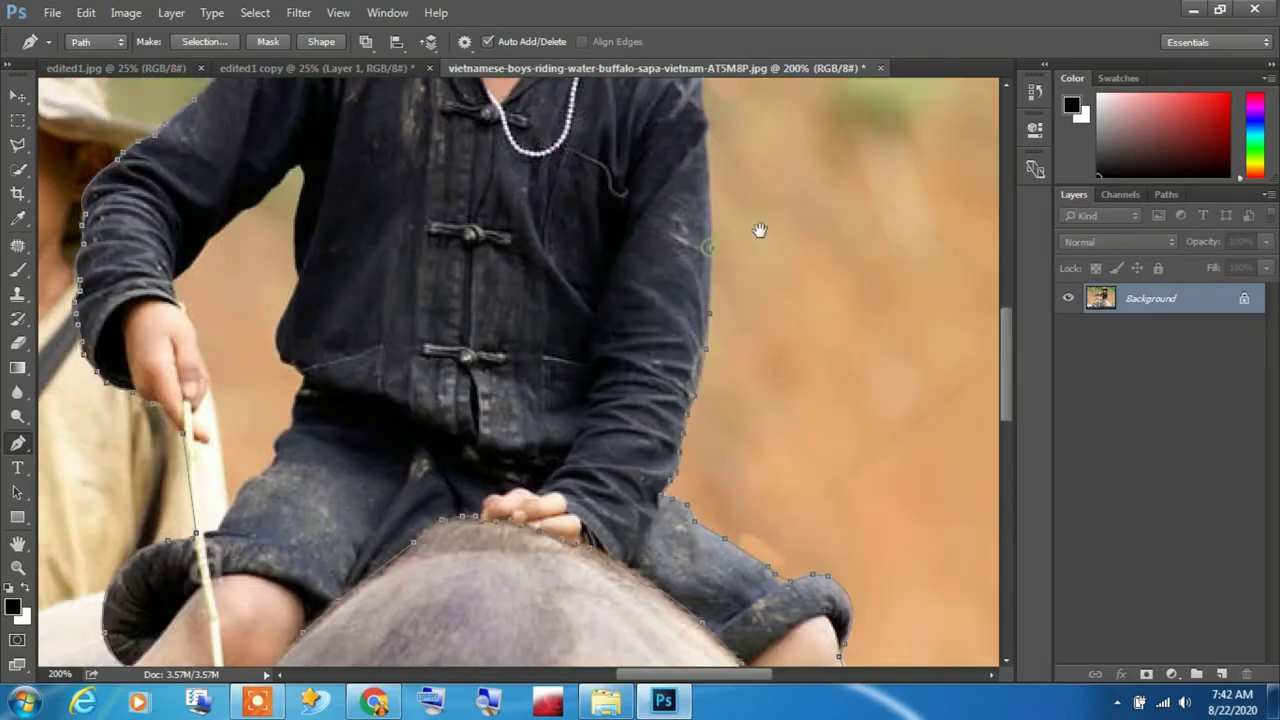
pyautogui.moveTo(759, 231); pyautogui.dragTo(772, 400)
# - Turn the boy's path into a selection and drag it into the foggy-forest composite
pyautogui.rightClick(661, 257)
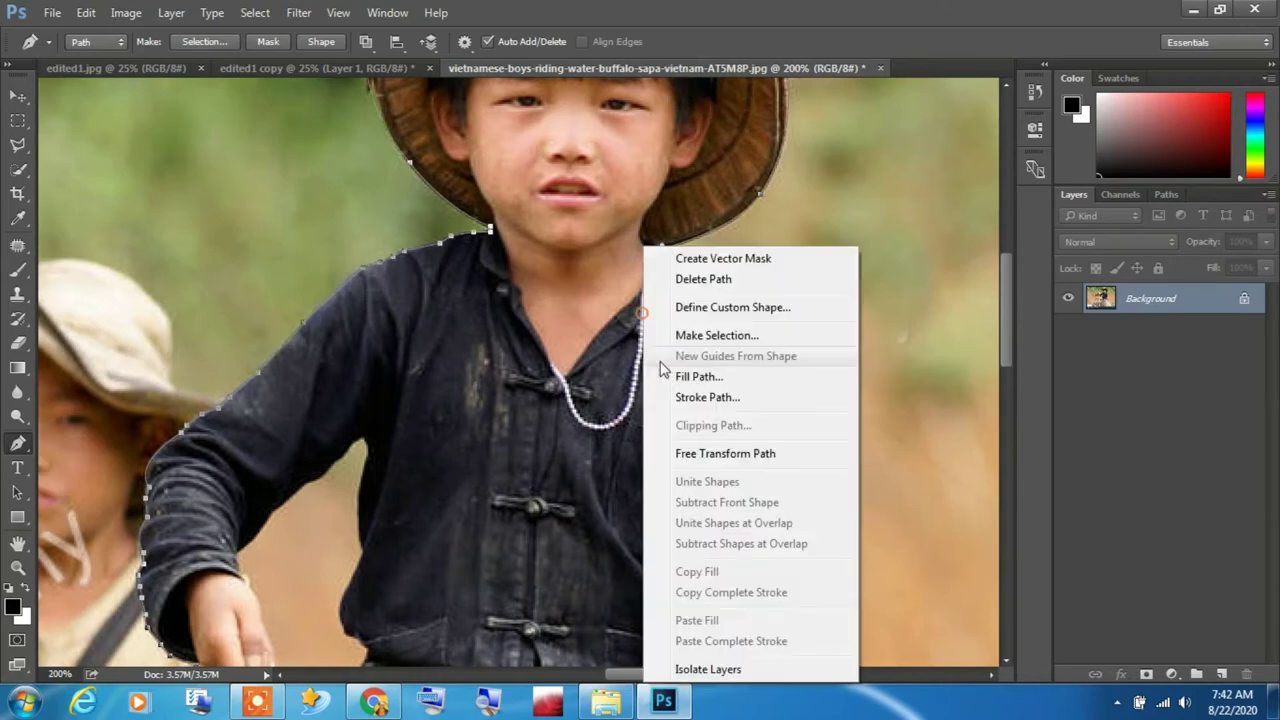
pyautogui.click(690, 333)
pyautogui.click(750, 193)
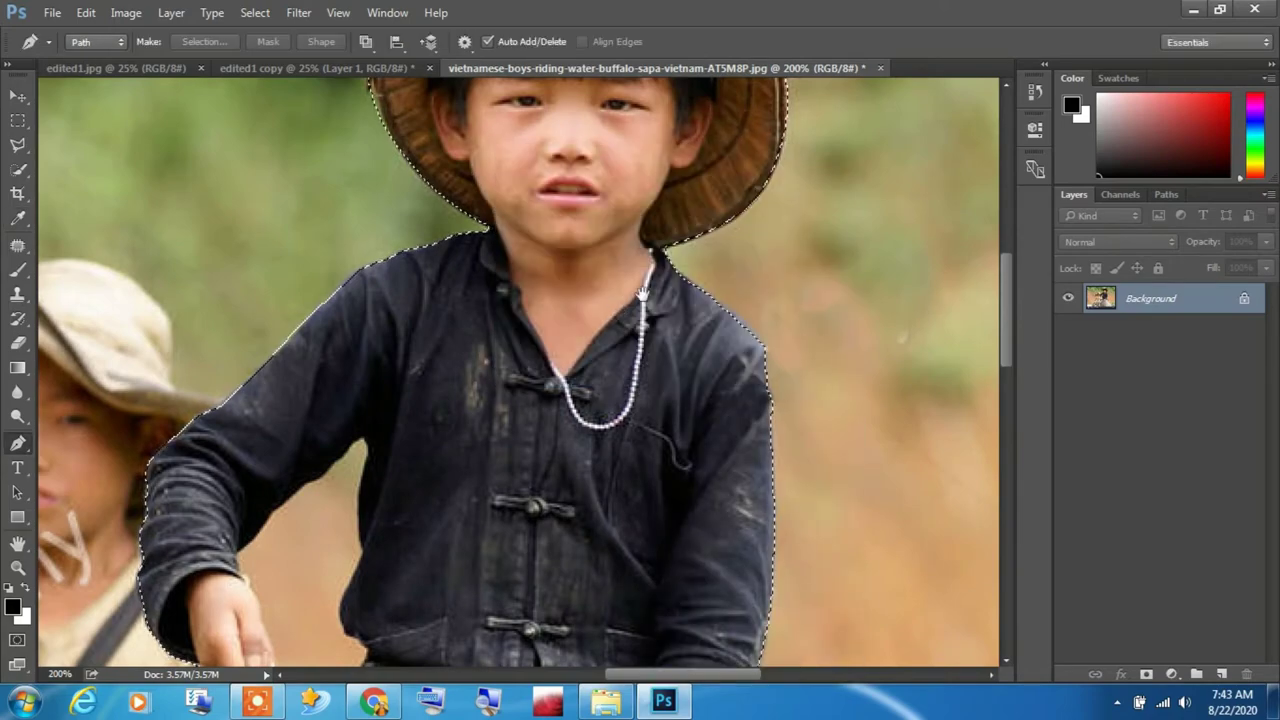
pyautogui.hotkey('ctrl', '-')
pyautogui.hotkey('ctrl', '-')
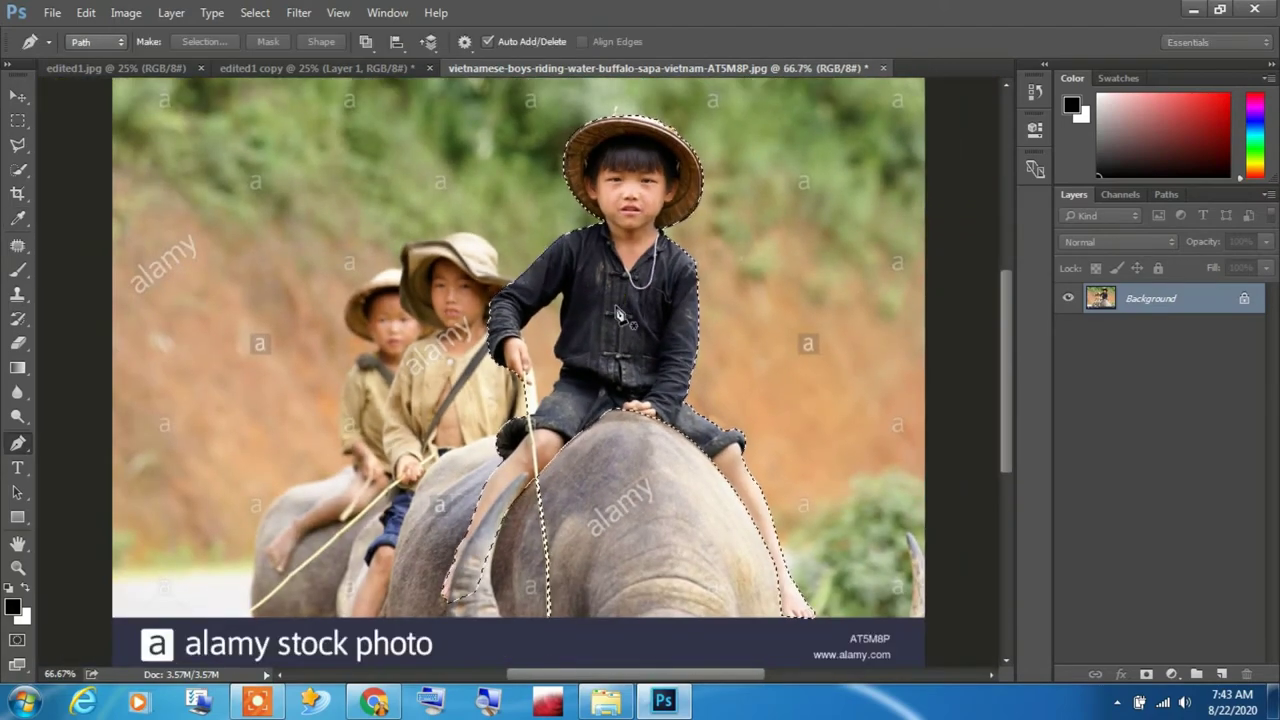
pyautogui.press('v')
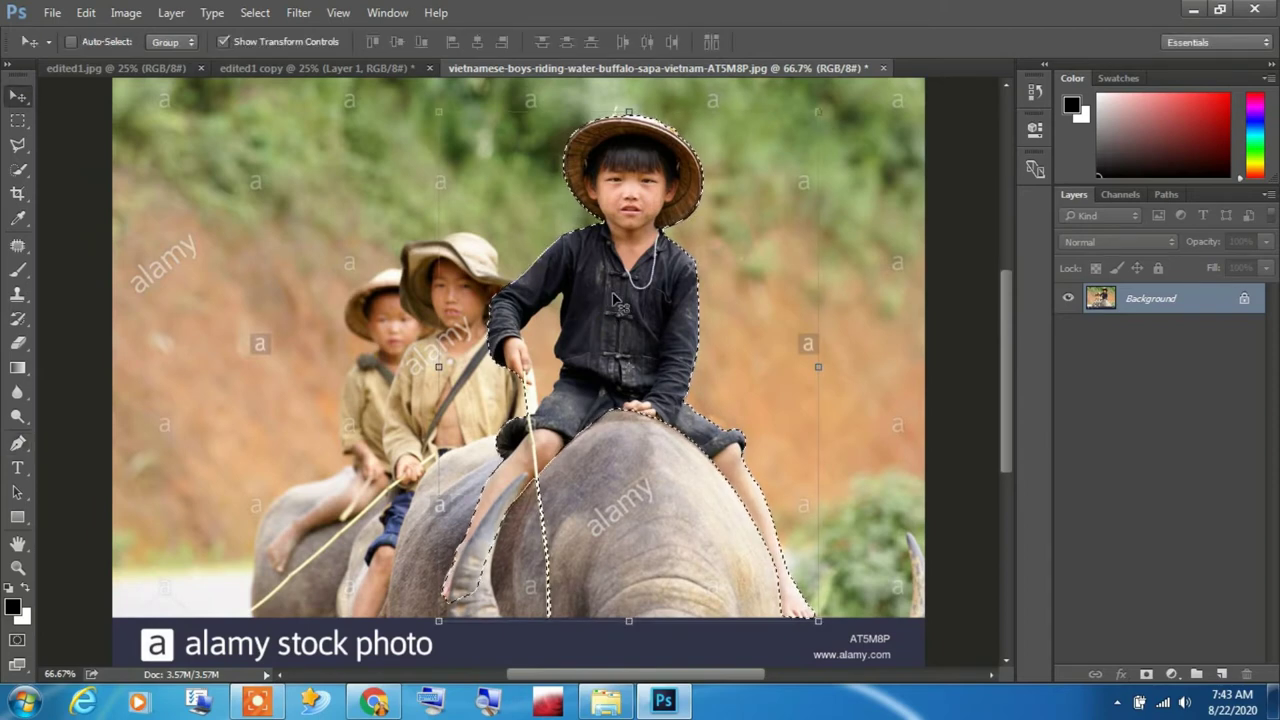
pyautogui.moveTo(608, 308); pyautogui.dragTo(374, 78)
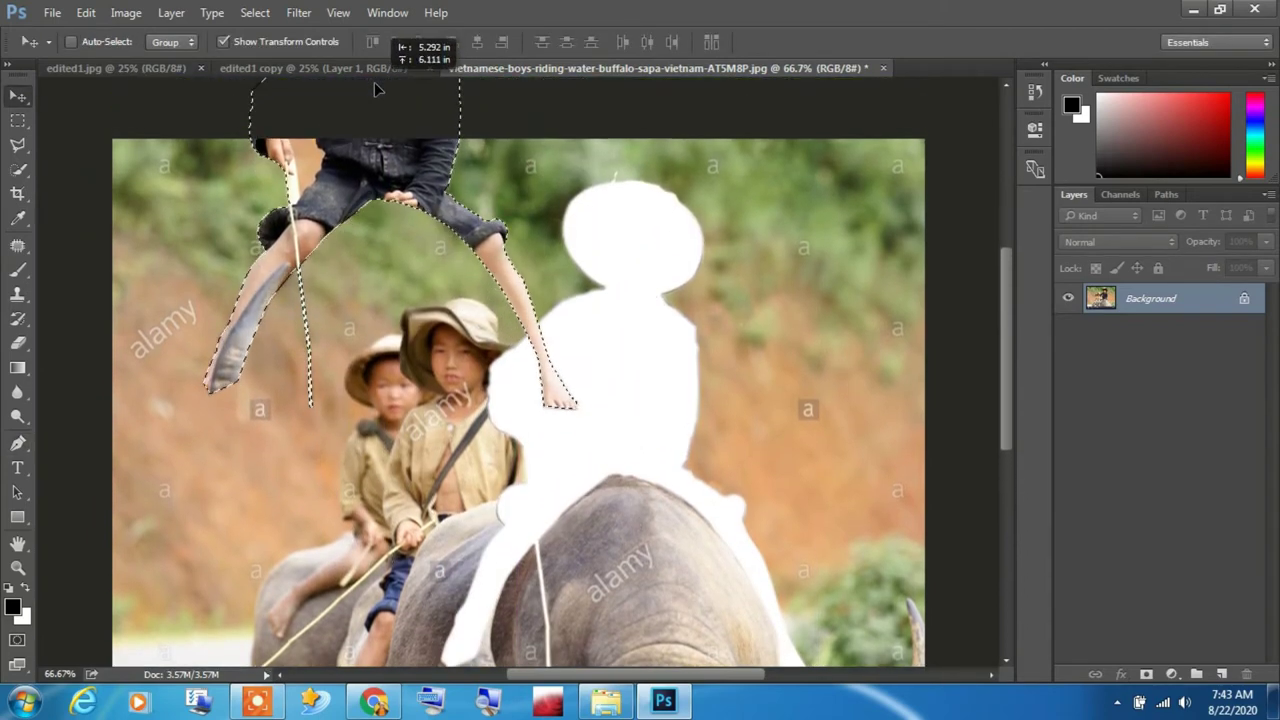
pyautogui.moveTo(374, 78)
pyautogui.mouseDown()
pyautogui.moveTo(460, 252)
pyautogui.moveTo(347, 253)
pyautogui.mouseUp()
# - Close the original boy photo without saving and zoom in on him over the buffalo
pyautogui.click(558, 70)
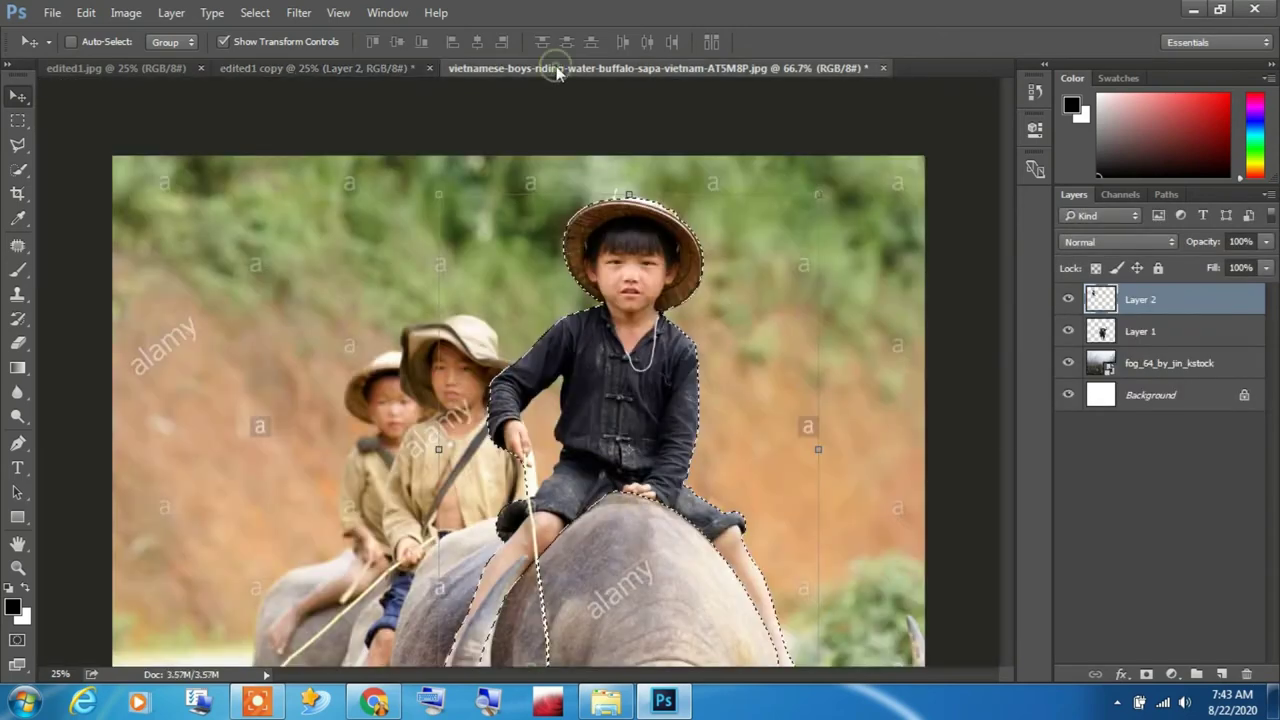
pyautogui.click(882, 68)
pyautogui.click(680, 265)
pyautogui.click(401, 241)
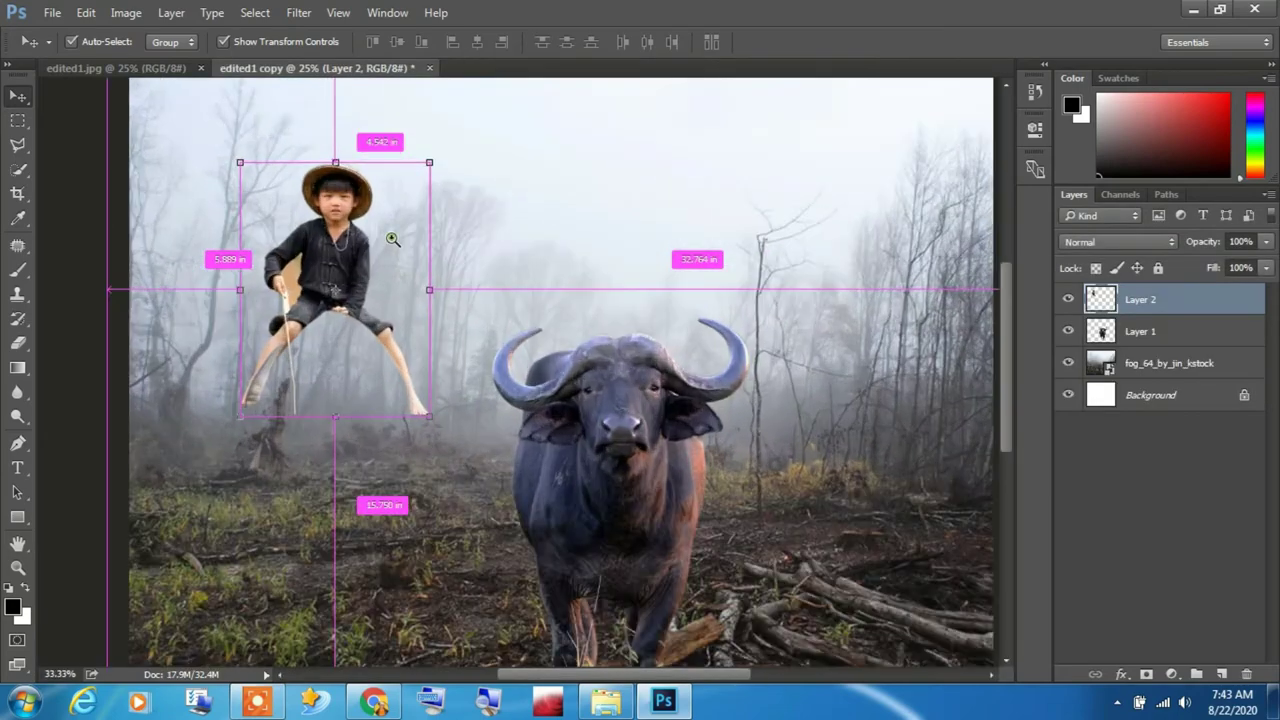
pyautogui.moveTo(289, 270)
pyautogui.mouseDown()
pyautogui.moveTo(685, 283)
pyautogui.moveTo(482, 237)
pyautogui.mouseUp()
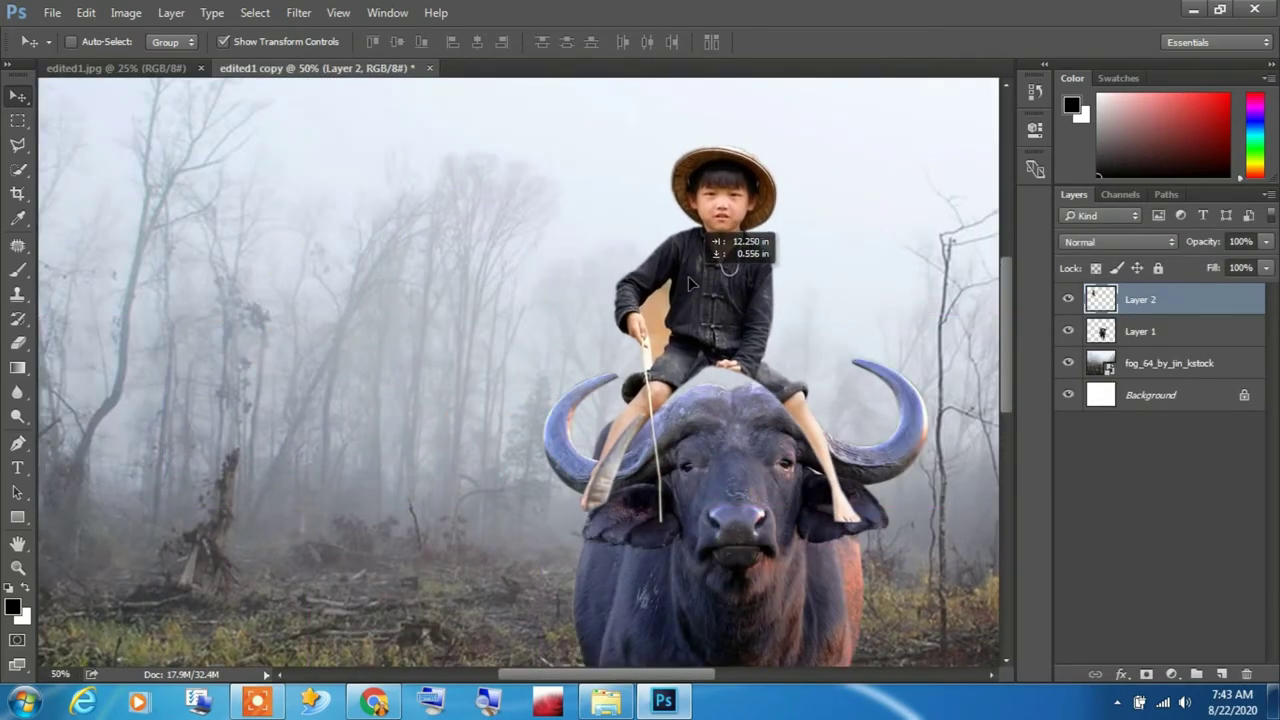
pyautogui.click(482, 237)
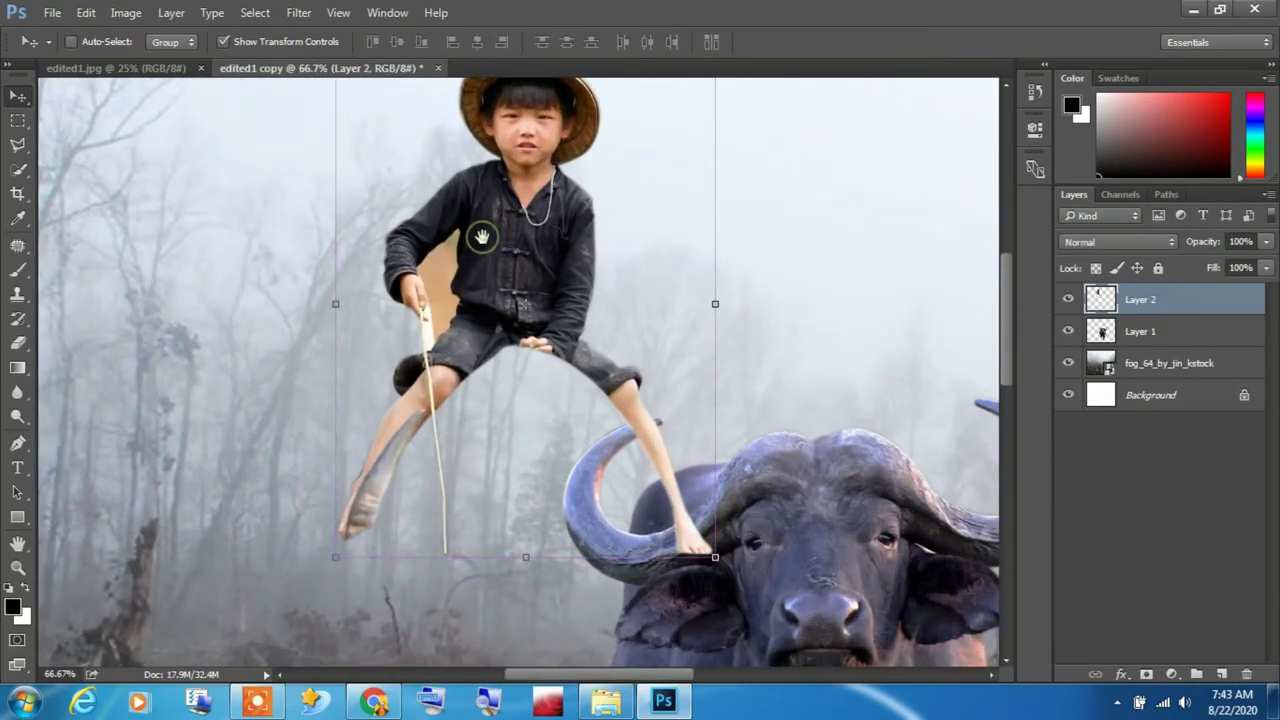
pyautogui.click(451, 349)
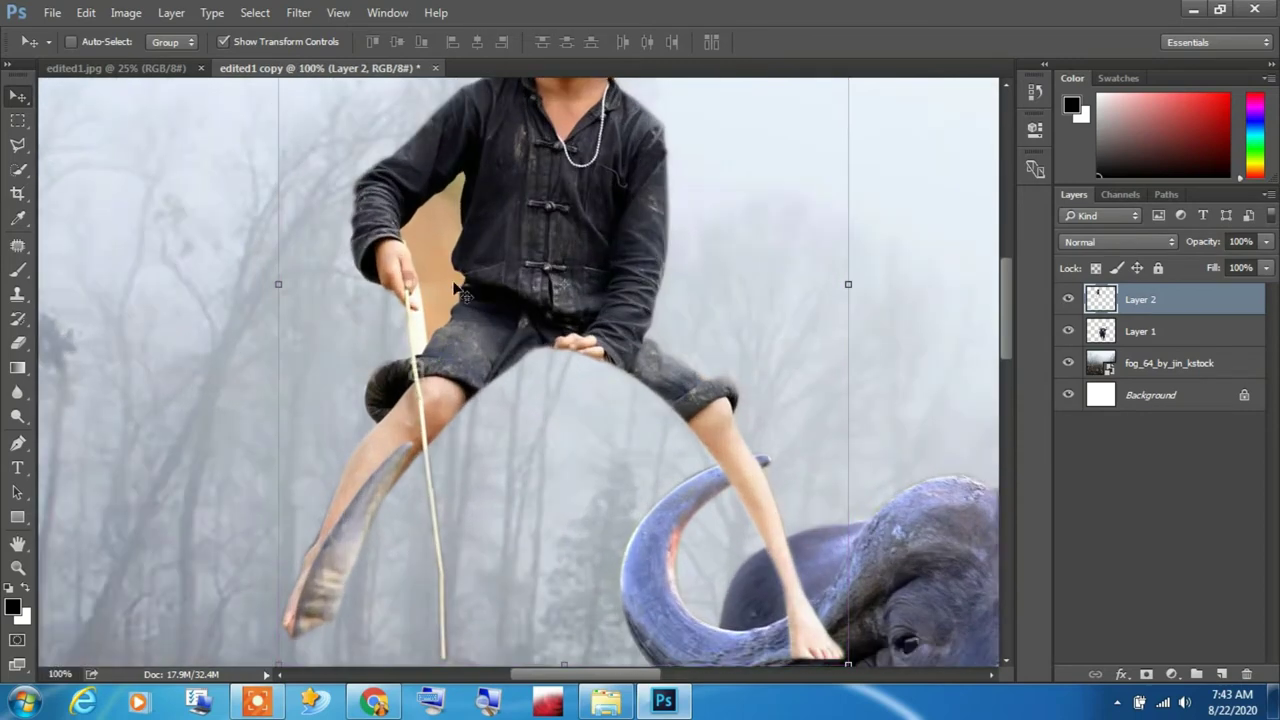
# - Trace a Pen path around the orange gap between the boy's arm, stick and body
pyautogui.press('p')
pyautogui.scroll(1, 460, 186)
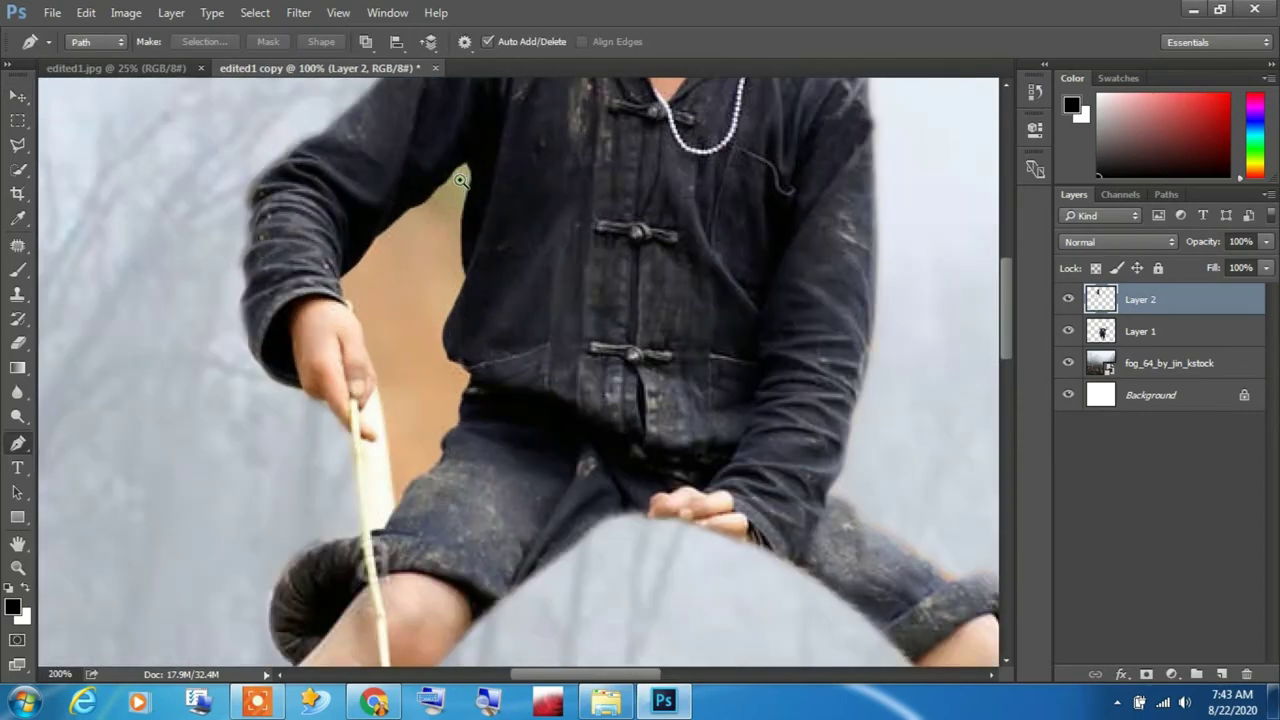
pyautogui.click(466, 164)
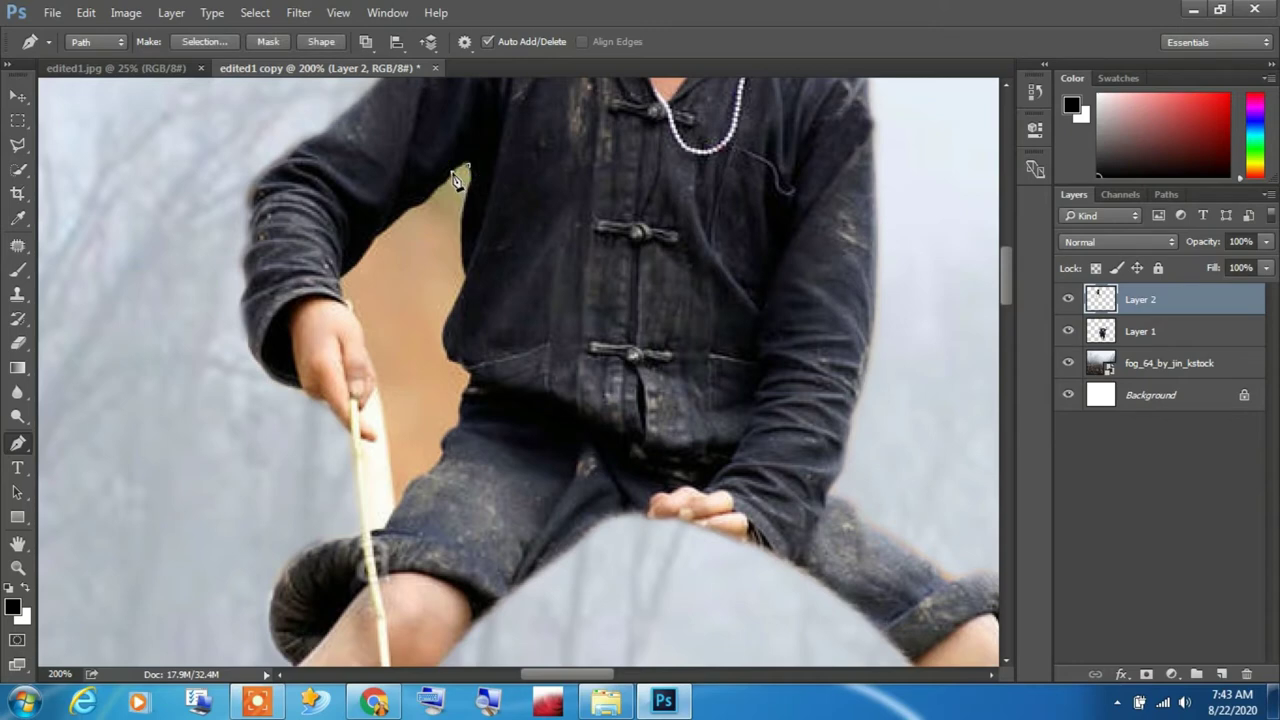
pyautogui.moveTo(446, 190); pyautogui.dragTo(412, 214)
pyautogui.moveTo(365, 360); pyautogui.dragTo(385, 540)
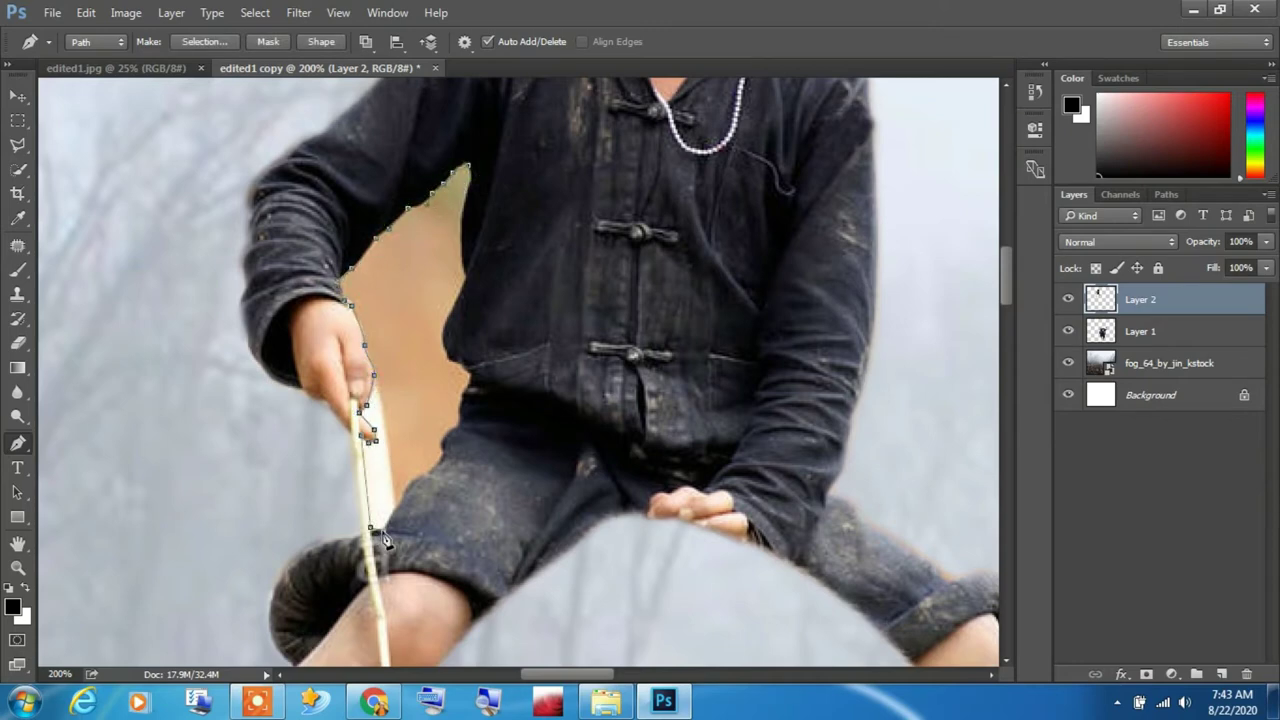
pyautogui.moveTo(417, 490)
pyautogui.mouseDown()
pyautogui.moveTo(447, 452)
pyautogui.moveTo(457, 370)
pyautogui.mouseUp()
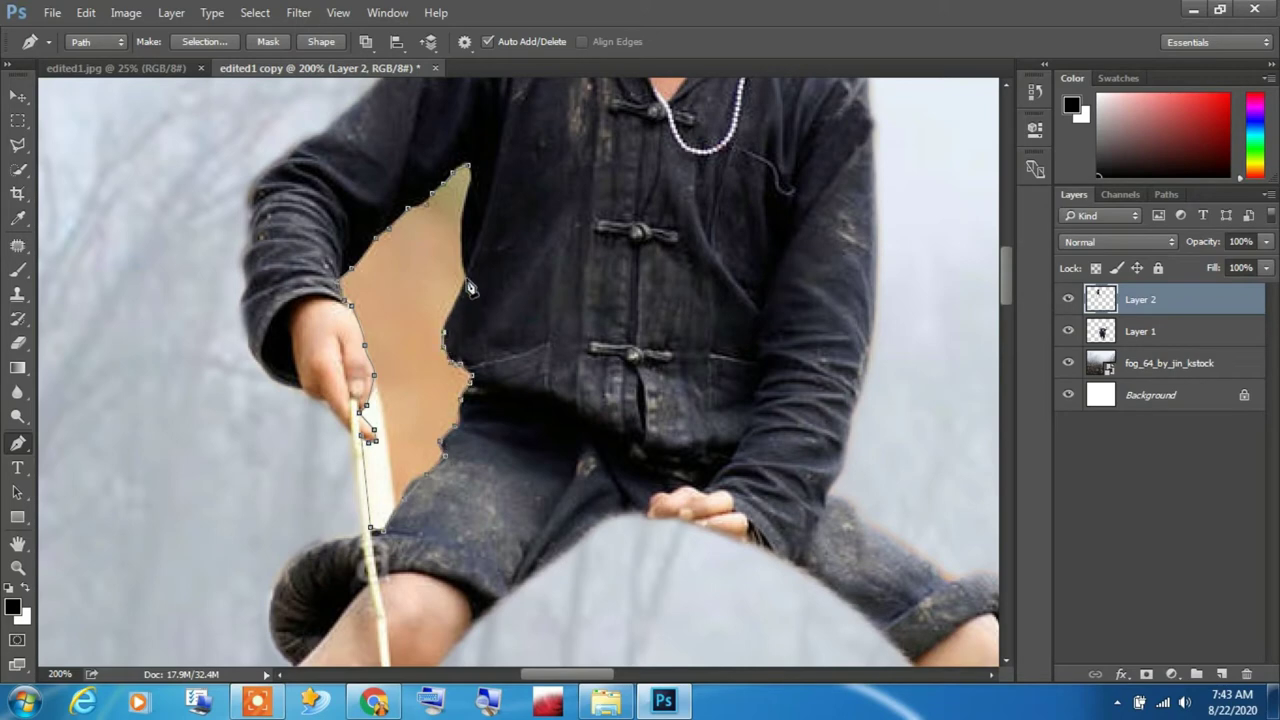
pyautogui.moveTo(470, 288); pyautogui.dragTo(474, 195)
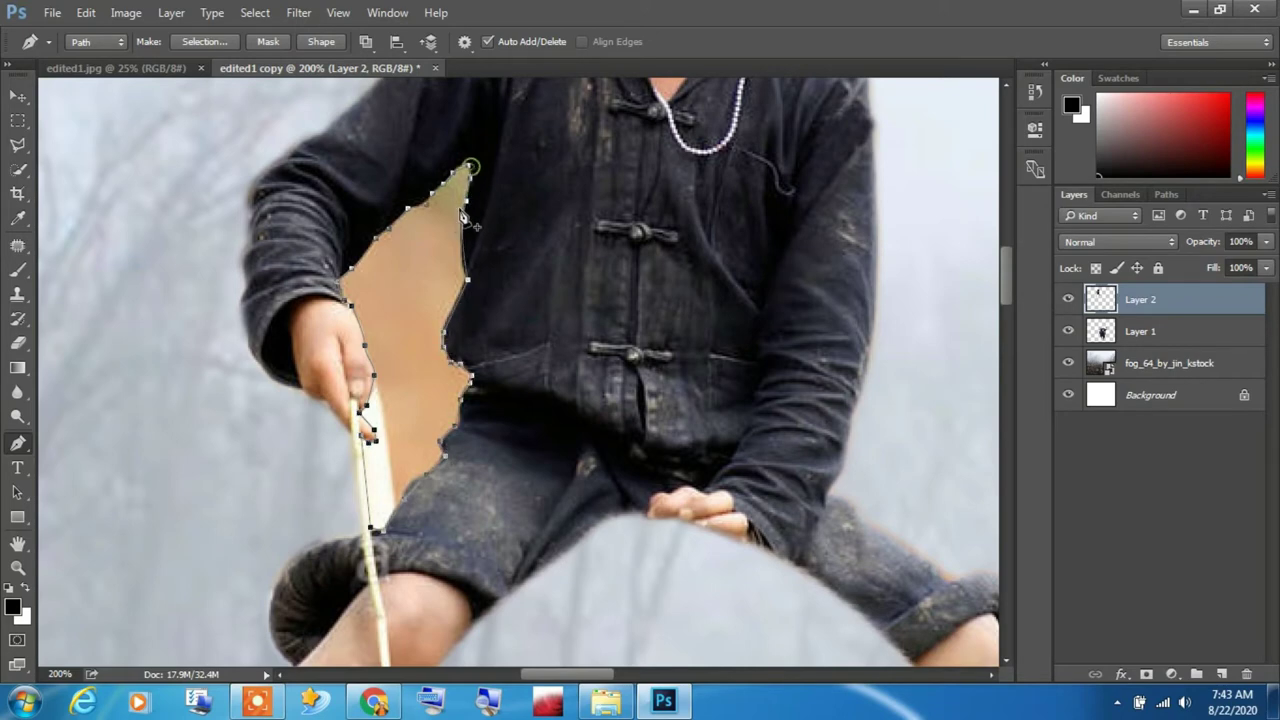
# - Make the gap outline a selection to remove the orange patch, then zoom out
pyautogui.rightClick(460, 206)
pyautogui.click(538, 326)
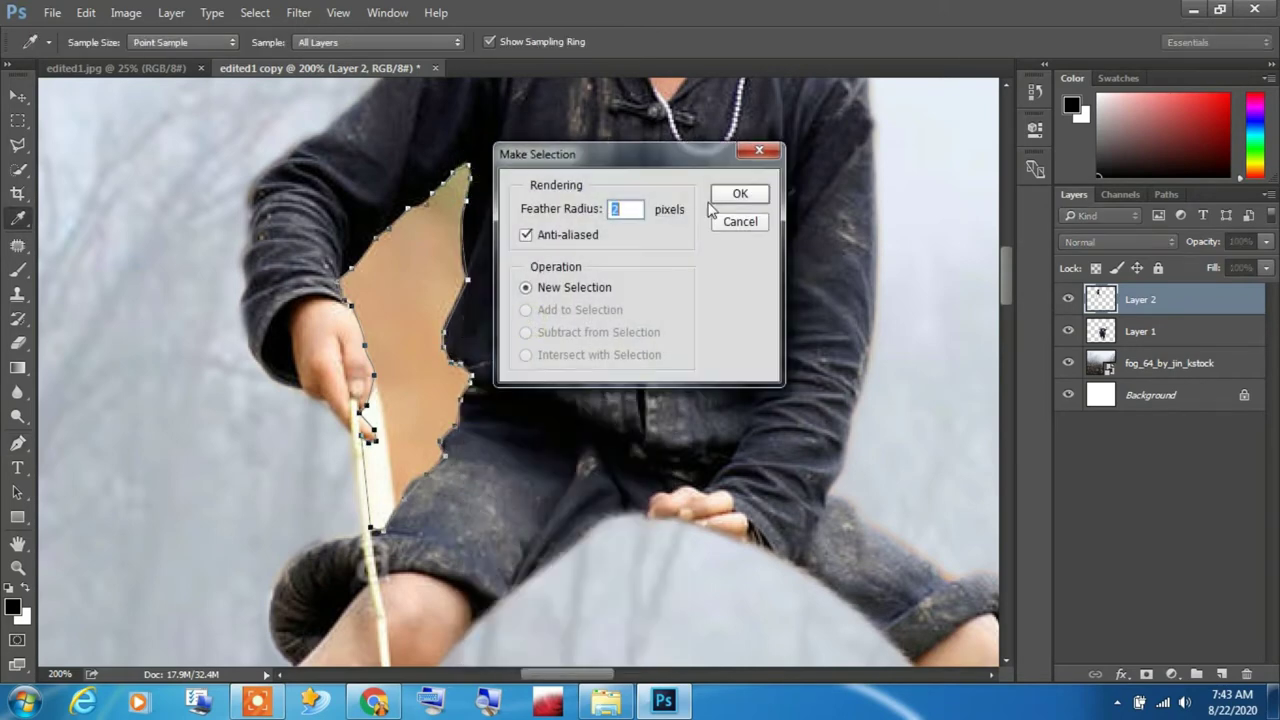
pyautogui.click(745, 200)
pyautogui.keyDown('alt'); pyautogui.click(551, 288); pyautogui.keyUp('alt')
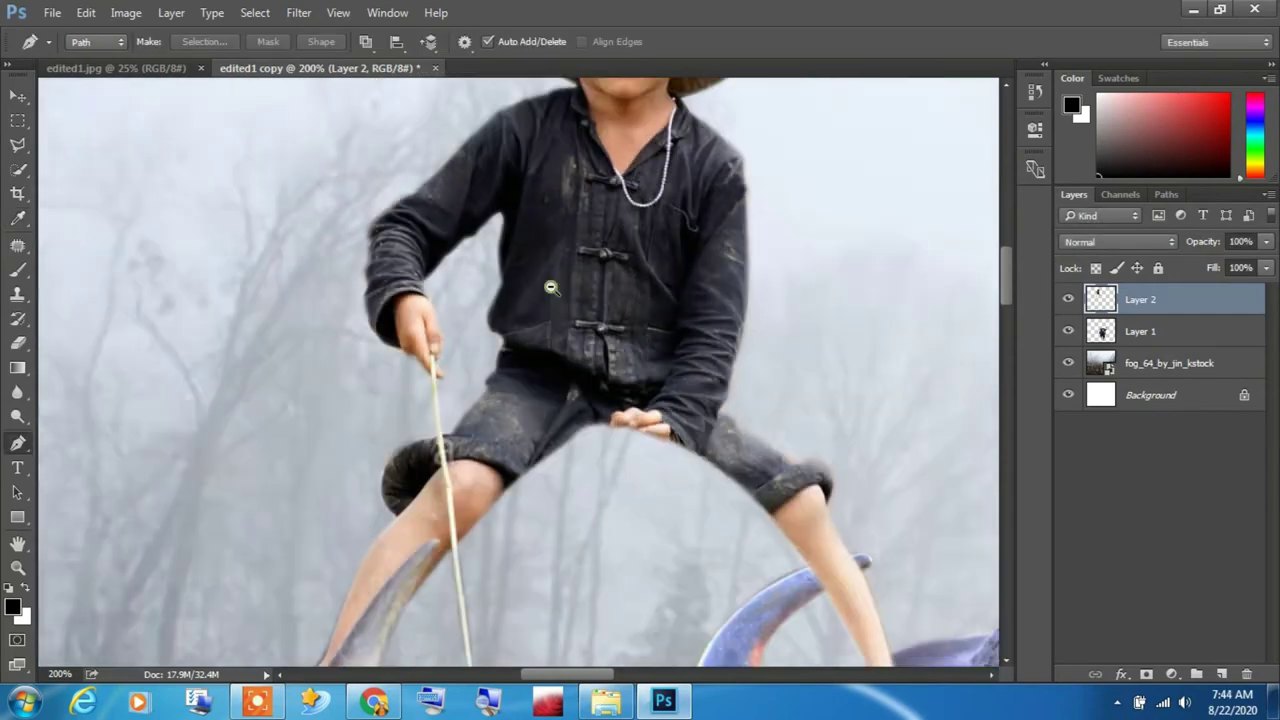
pyautogui.keyDown('alt'); pyautogui.click(551, 288); pyautogui.keyUp('alt')
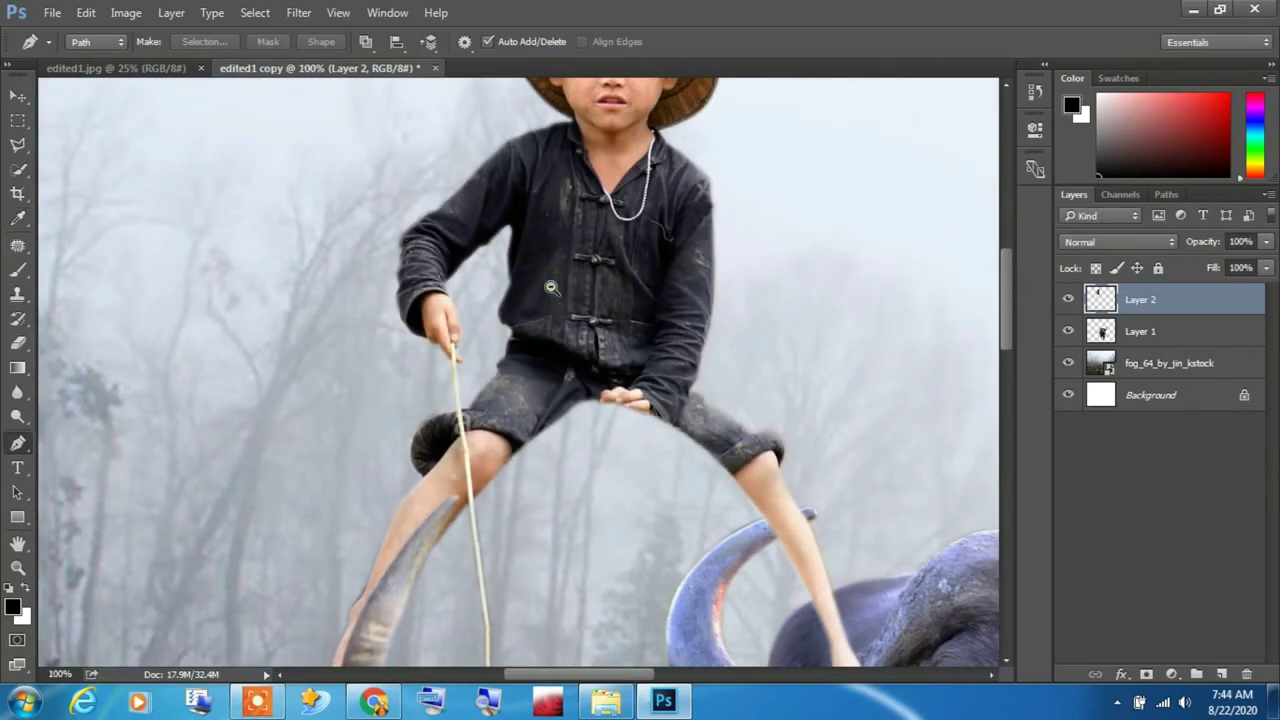
pyautogui.keyDown('alt'); pyautogui.click(551, 288); pyautogui.keyUp('alt')
pyautogui.keyDown('alt'); pyautogui.click(551, 288); pyautogui.keyUp('alt')
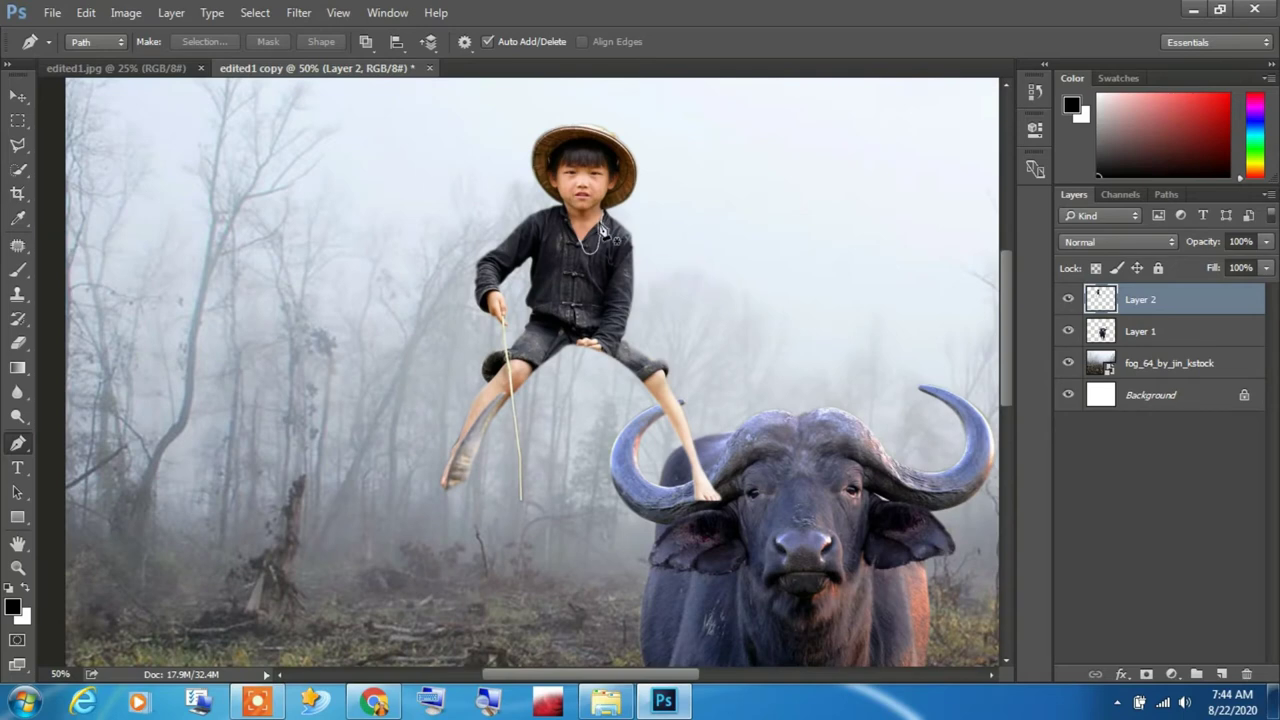
# - Move the boy onto the buffalo's back and enlarge him from a corner handle
pyautogui.press('v')
pyautogui.moveTo(580, 300)
pyautogui.mouseDown()
pyautogui.moveTo(800, 370)
pyautogui.moveTo(623, 267)
pyautogui.mouseUp()
pyautogui.scroll(1, 800, 370)
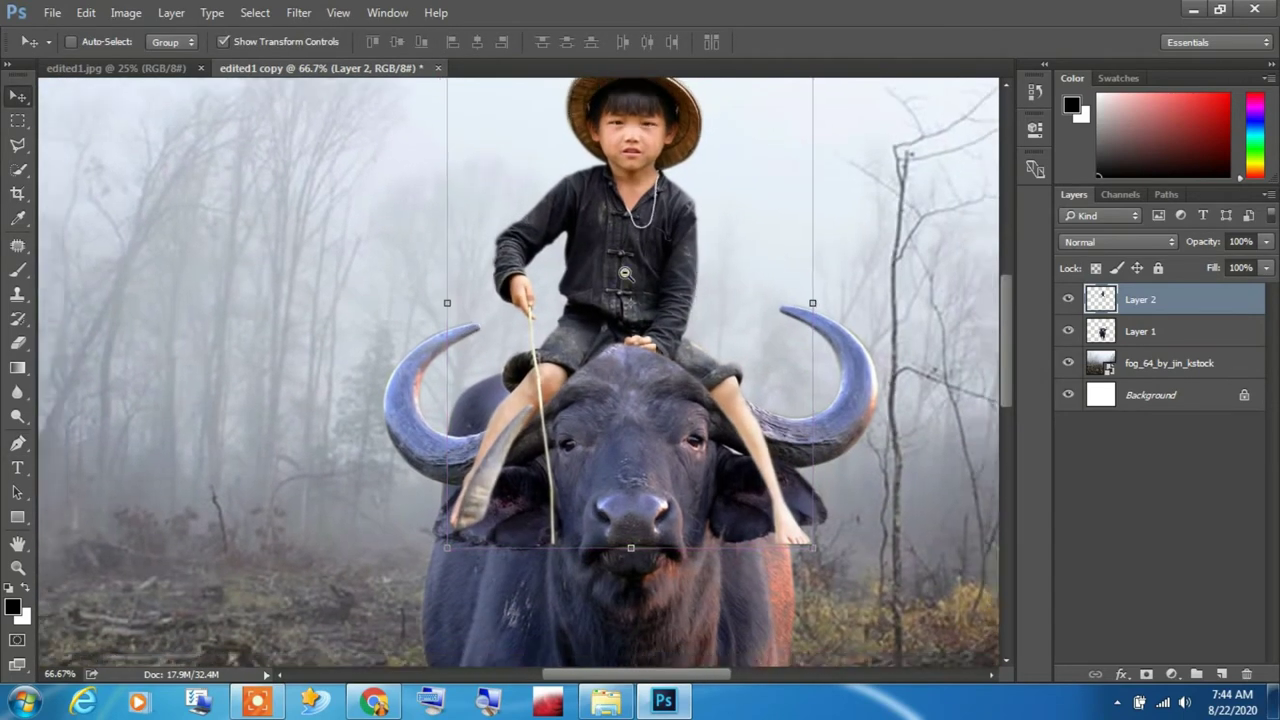
pyautogui.scroll(-1, 755, 490)
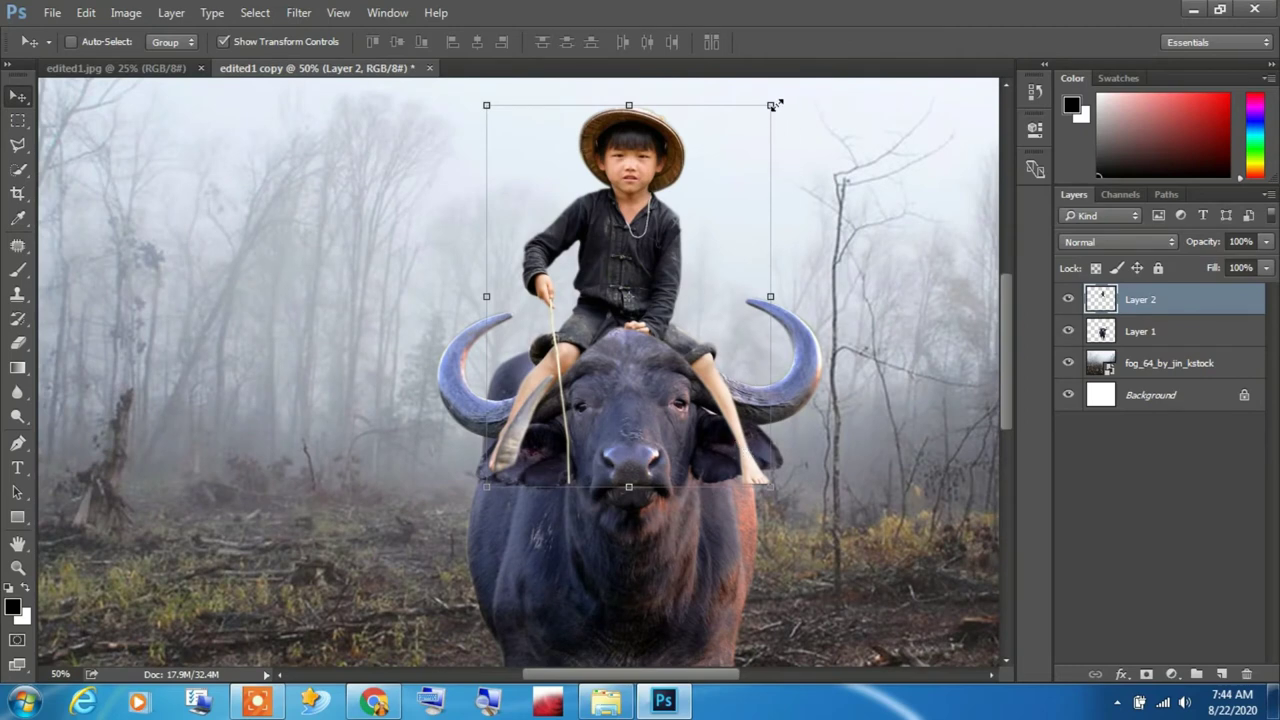
pyautogui.moveTo(776, 103); pyautogui.dragTo(786, 88)
pyautogui.press('Return')
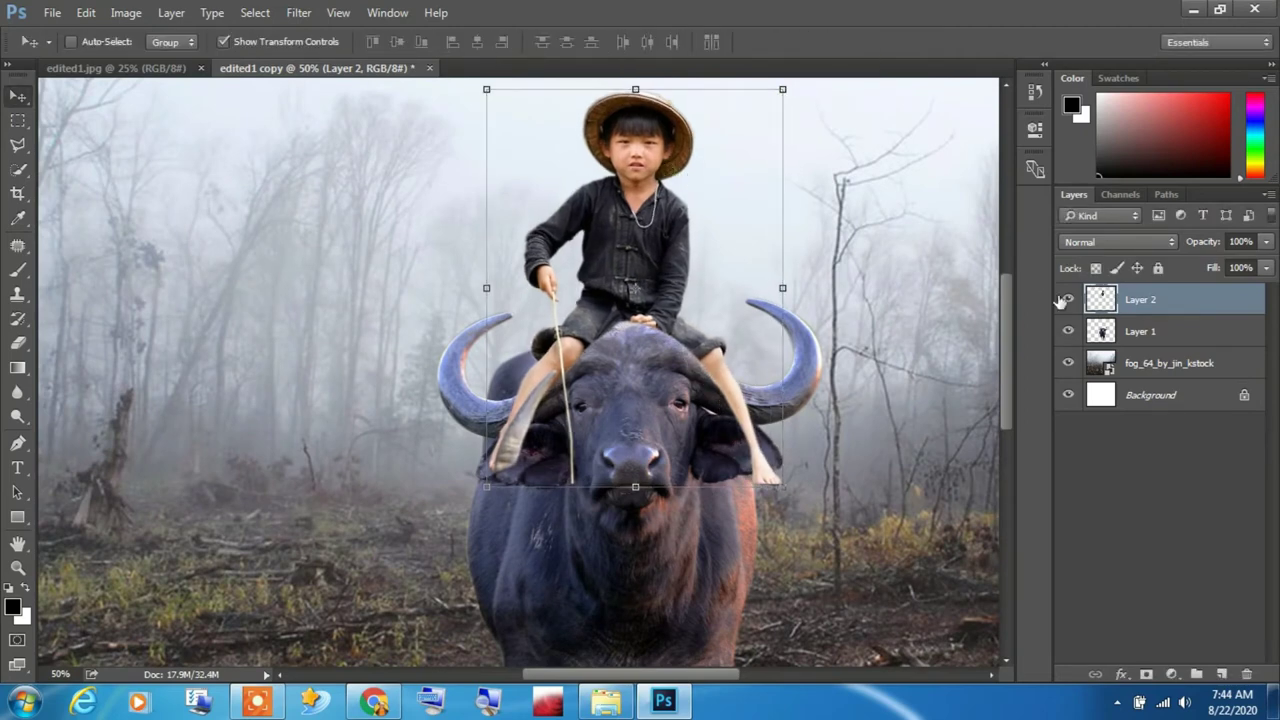
# - Hide Layer 2 and select Layer 1 so only the buffalo shows
pyautogui.click(1069, 300)
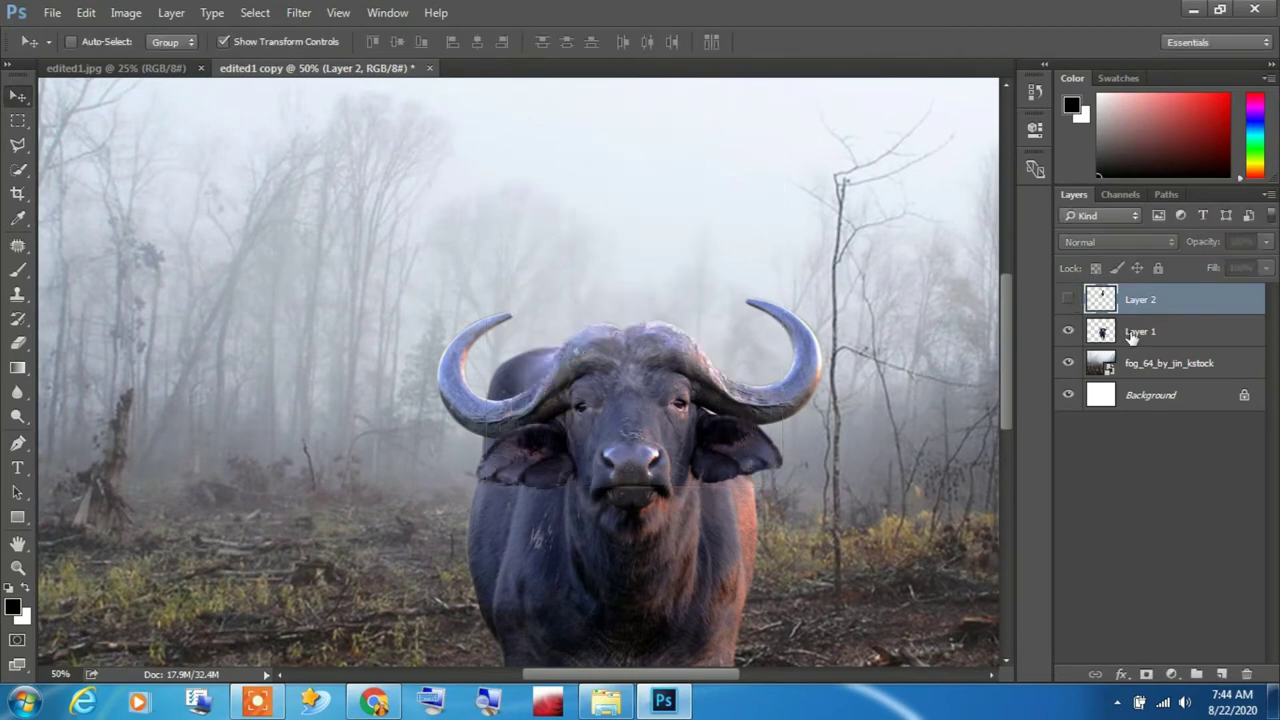
pyautogui.click(1133, 333)
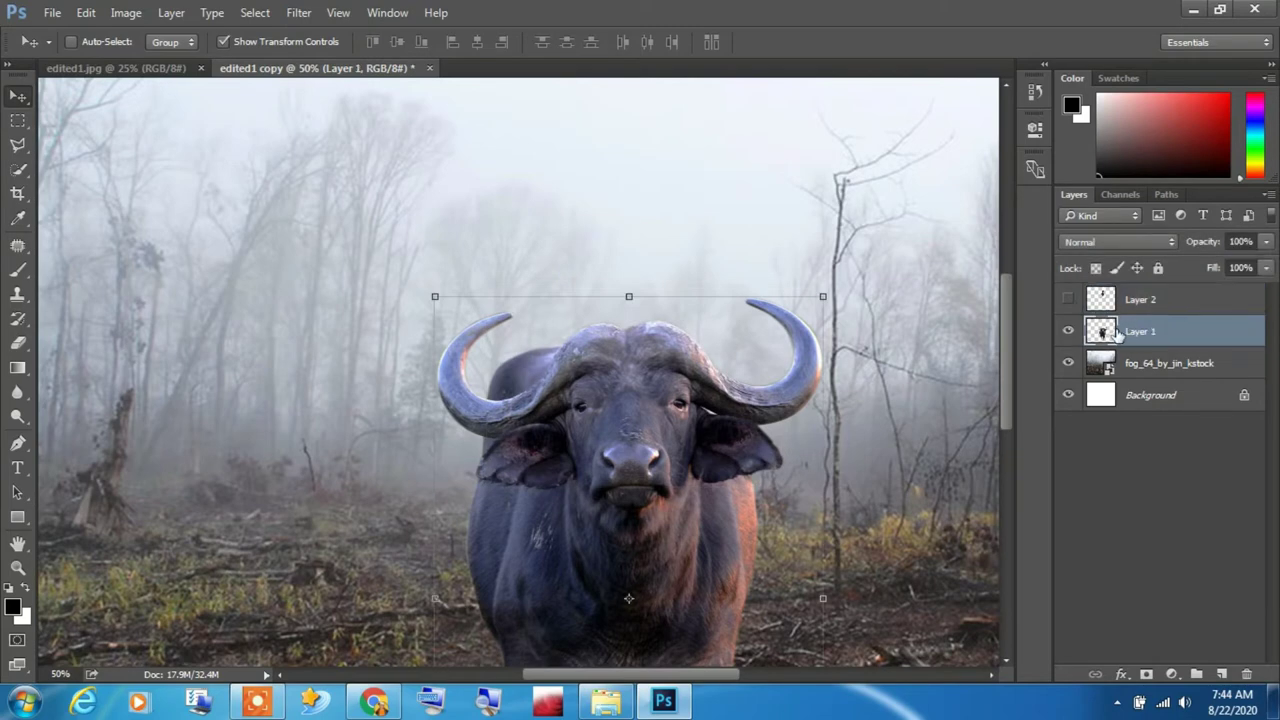
pyautogui.scroll(1, 628, 474)
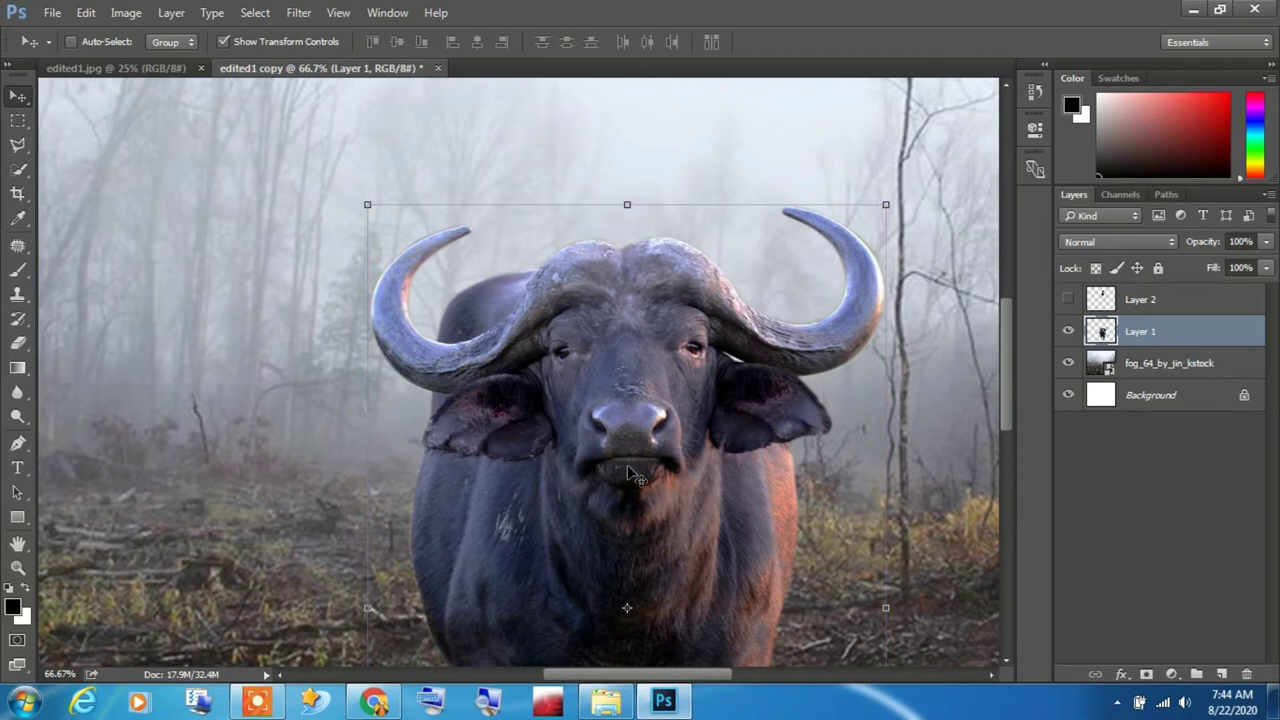
# - Start a Pen path at the head top and trace around the left horn to its tip
pyautogui.press('p')
pyautogui.scroll(1, 548, 336)
pyautogui.scroll(1, 540, 345)
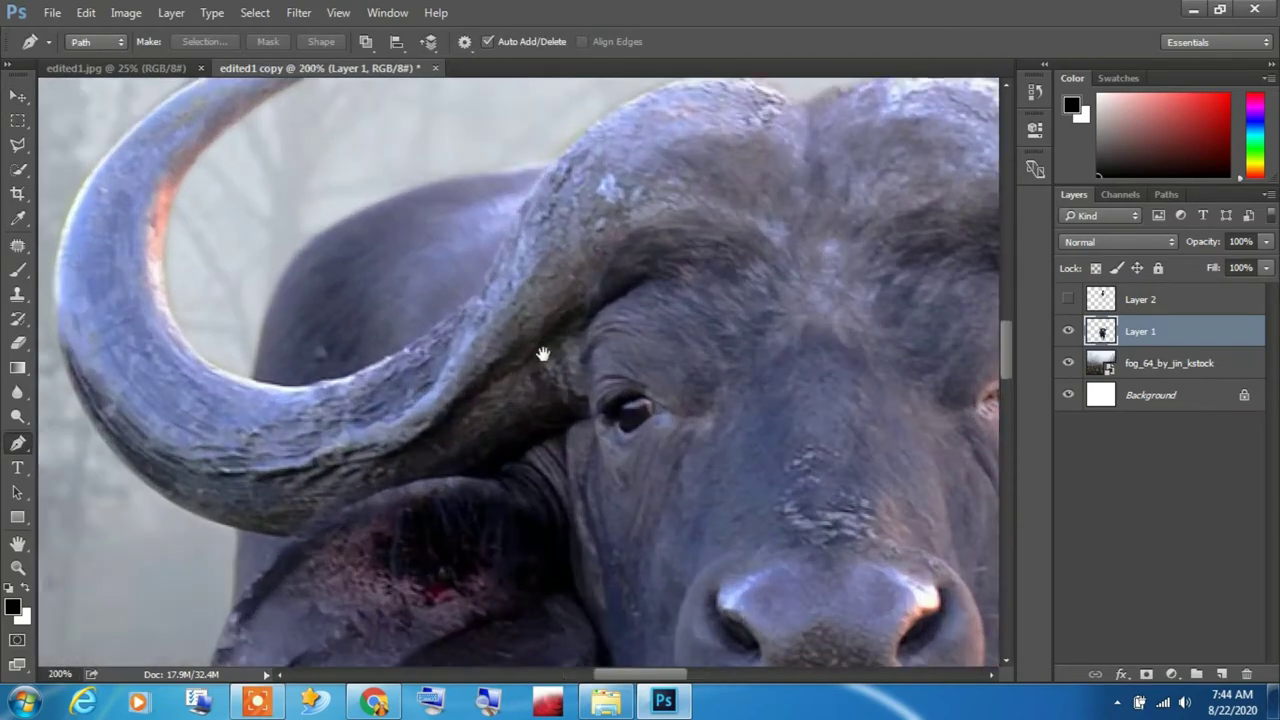
pyautogui.click(765, 159)
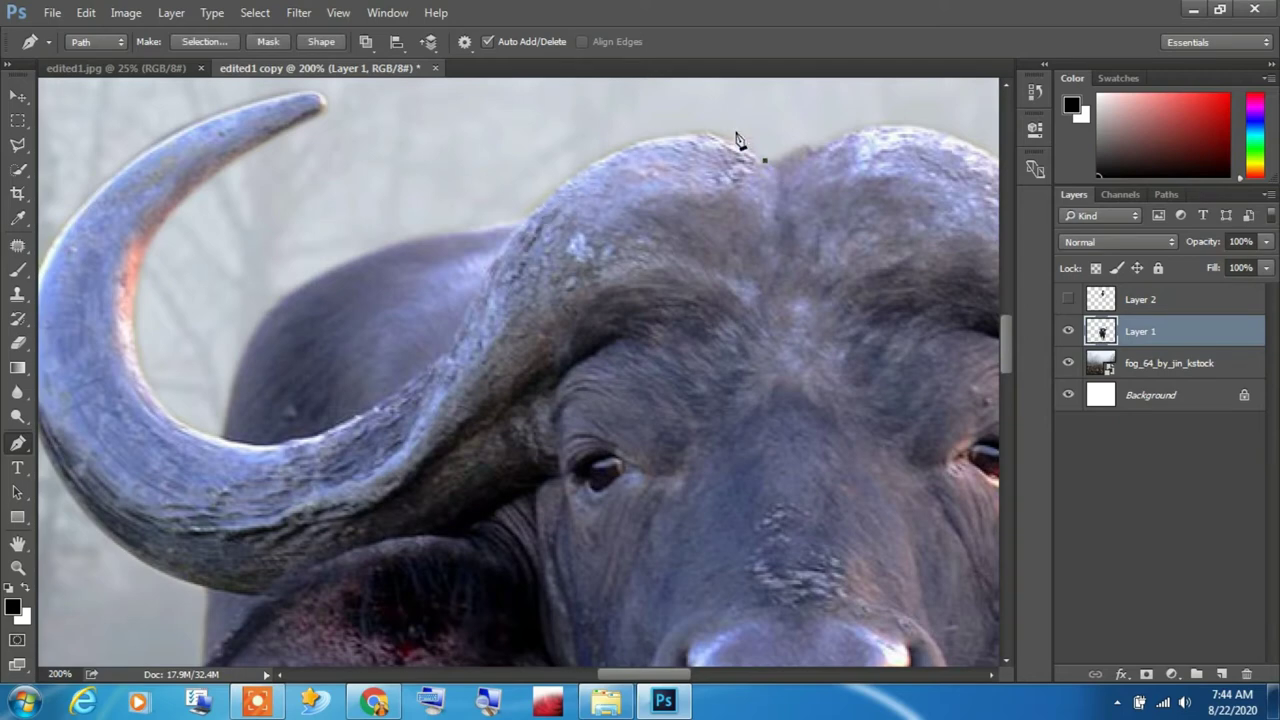
pyautogui.moveTo(711, 131); pyautogui.dragTo(695, 131)
pyautogui.click(598, 157)
pyautogui.click(511, 231)
pyautogui.moveTo(430, 362); pyautogui.dragTo(497, 308)
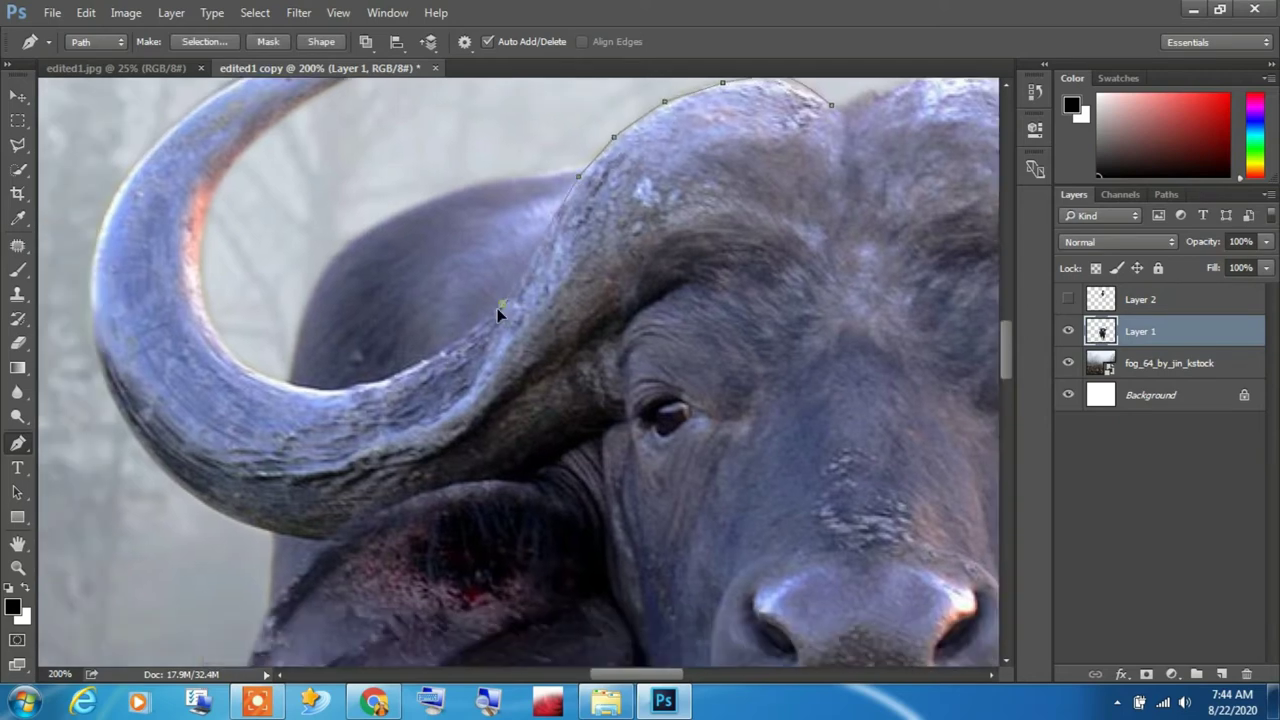
pyautogui.click(285, 380)
pyautogui.moveTo(204, 230); pyautogui.dragTo(234, 97)
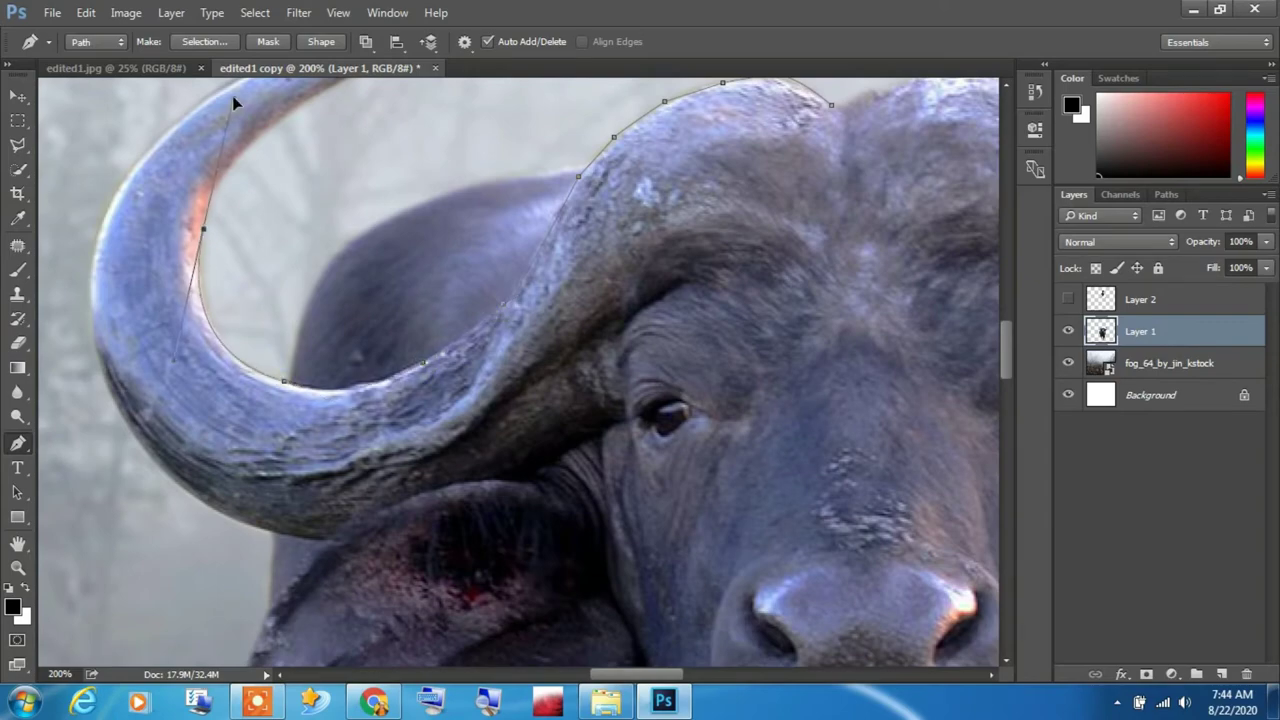
pyautogui.moveTo(313, 108); pyautogui.dragTo(285, 222)
pyautogui.click(283, 213)
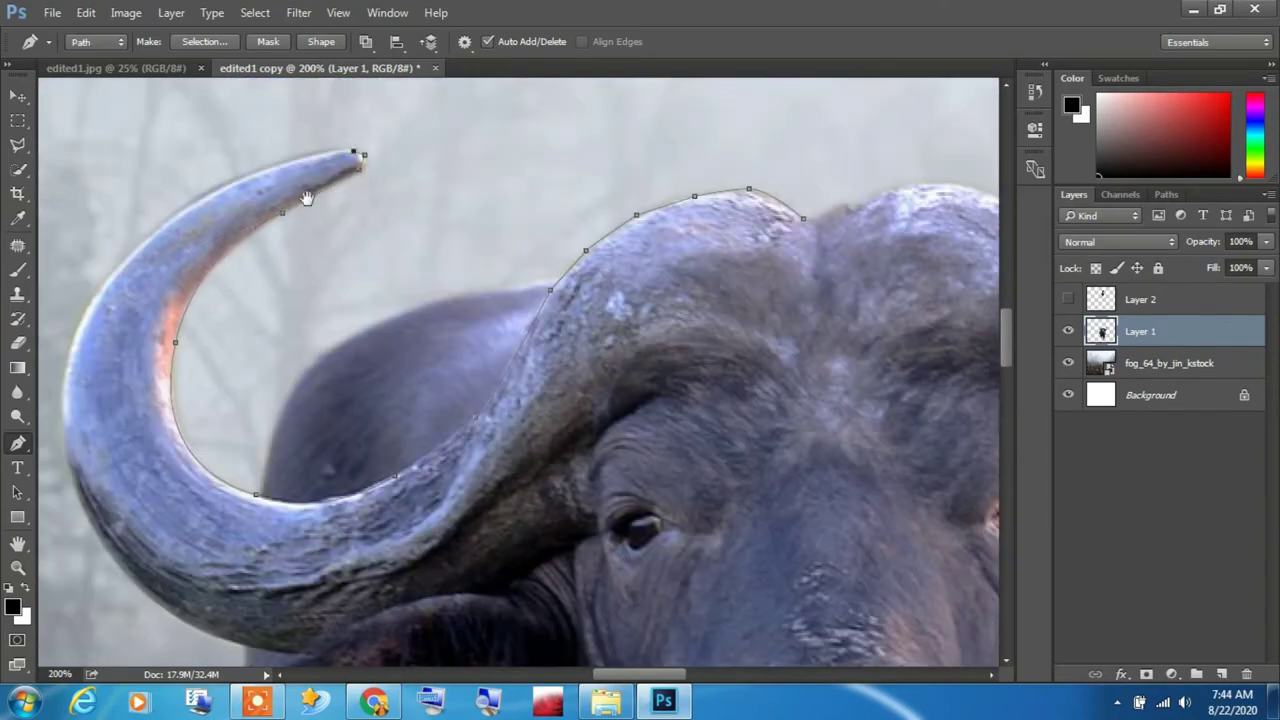
# - Trace the path along the bottom of the left ear and the buffalo's chin
pyautogui.scroll(-5, 307, 197)
pyautogui.scroll(6, 228, 257)
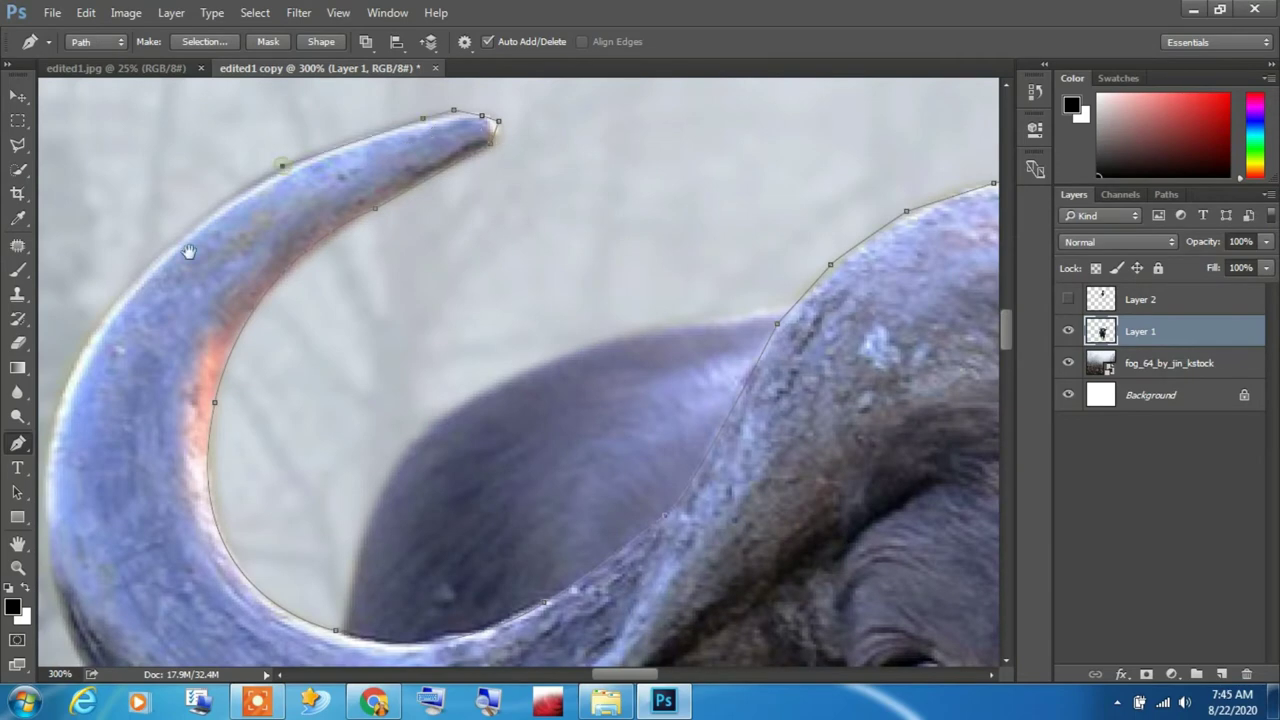
pyautogui.scroll(-3, 188, 252)
pyautogui.scroll(-3, 134, 300)
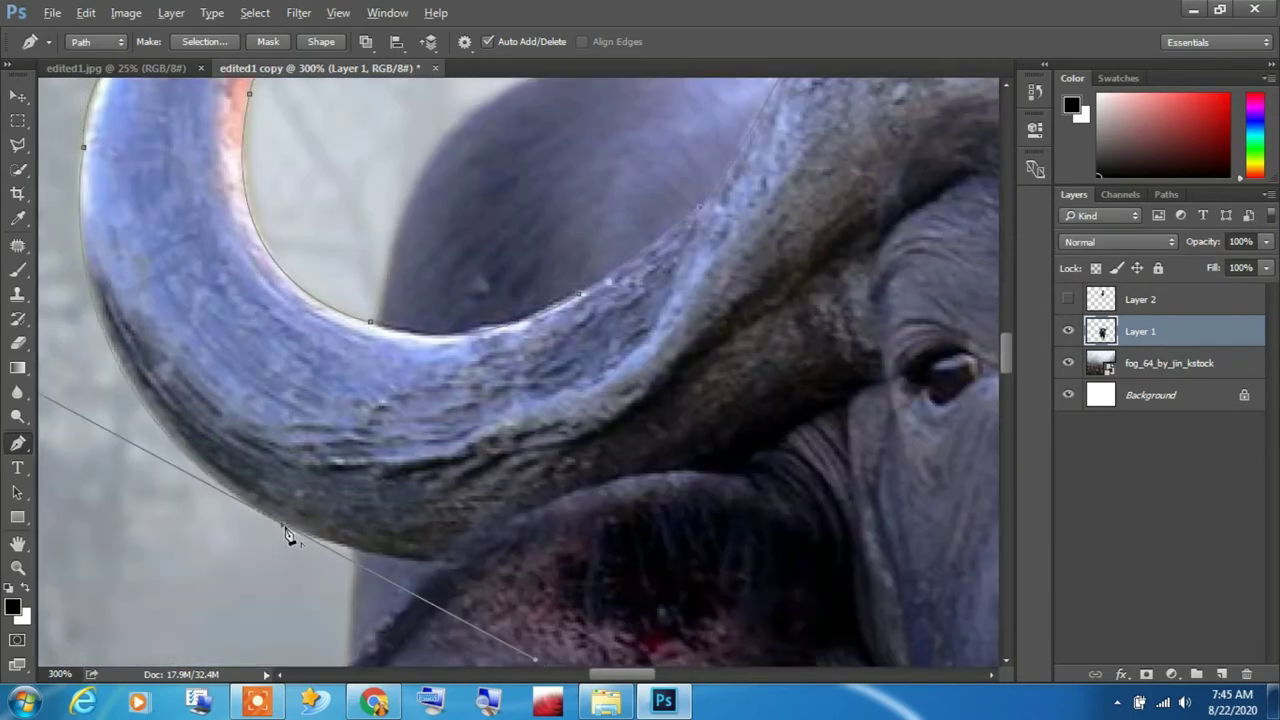
pyautogui.scroll(-3, 287, 536)
pyautogui.click(421, 594)
pyautogui.click(453, 601)
pyautogui.click(481, 601)
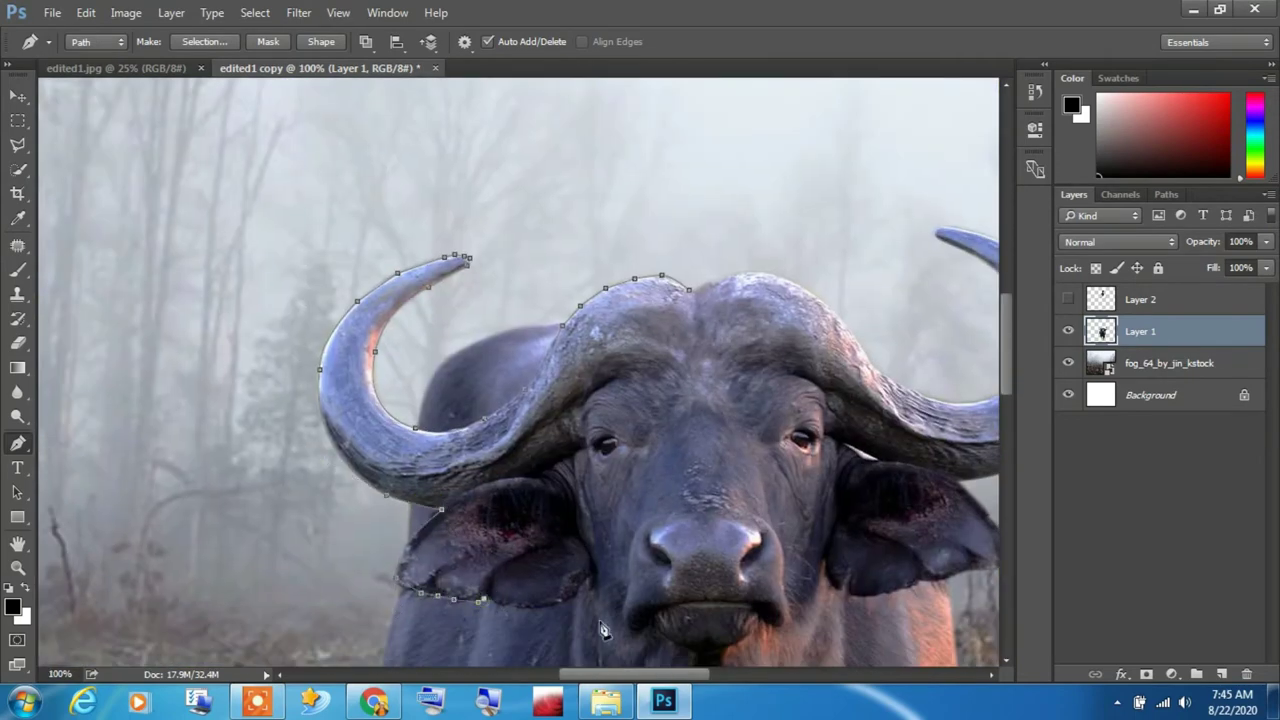
pyautogui.click(568, 602)
pyautogui.click(588, 580)
pyautogui.moveTo(633, 636); pyautogui.dragTo(608, 533)
pyautogui.click(587, 521)
pyautogui.click(669, 565)
pyautogui.click(714, 559)
# - Trace the right ear's lower edge, around the right horn, and across the head top
pyautogui.click(799, 460)
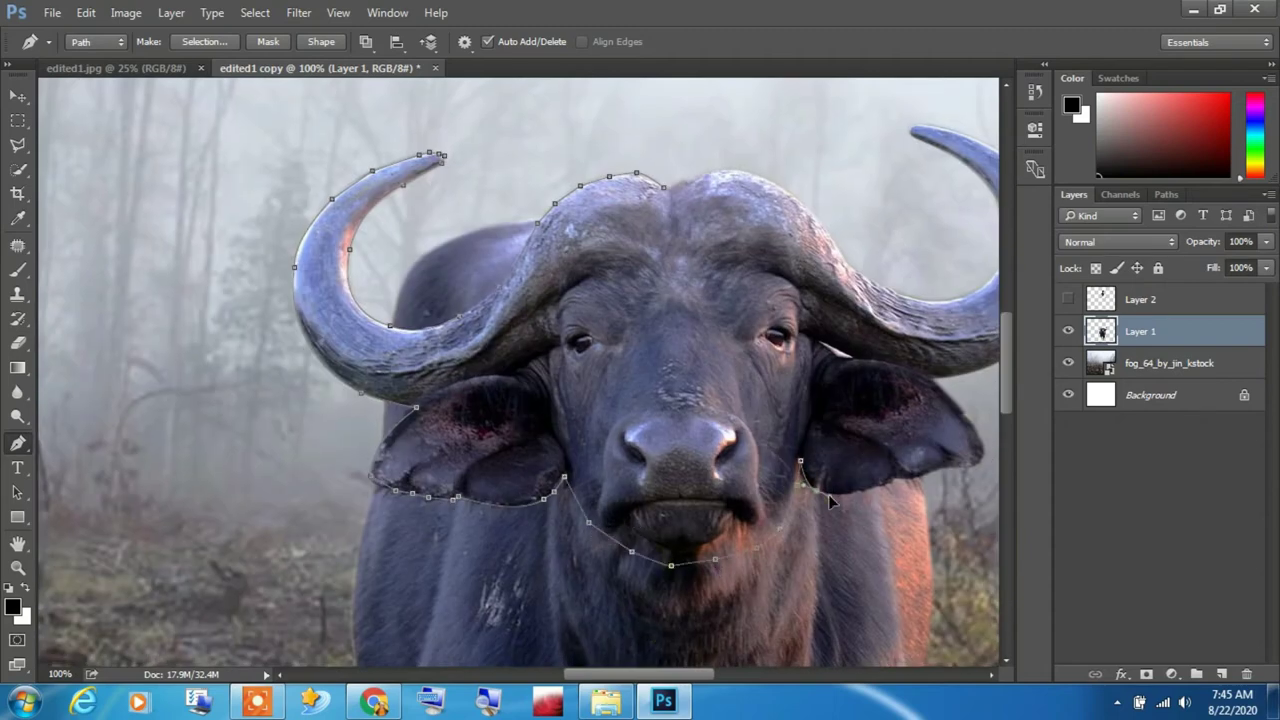
pyautogui.click(871, 483)
pyautogui.moveTo(972, 472); pyautogui.dragTo(860, 510)
pyautogui.moveTo(887, 443); pyautogui.dragTo(839, 548)
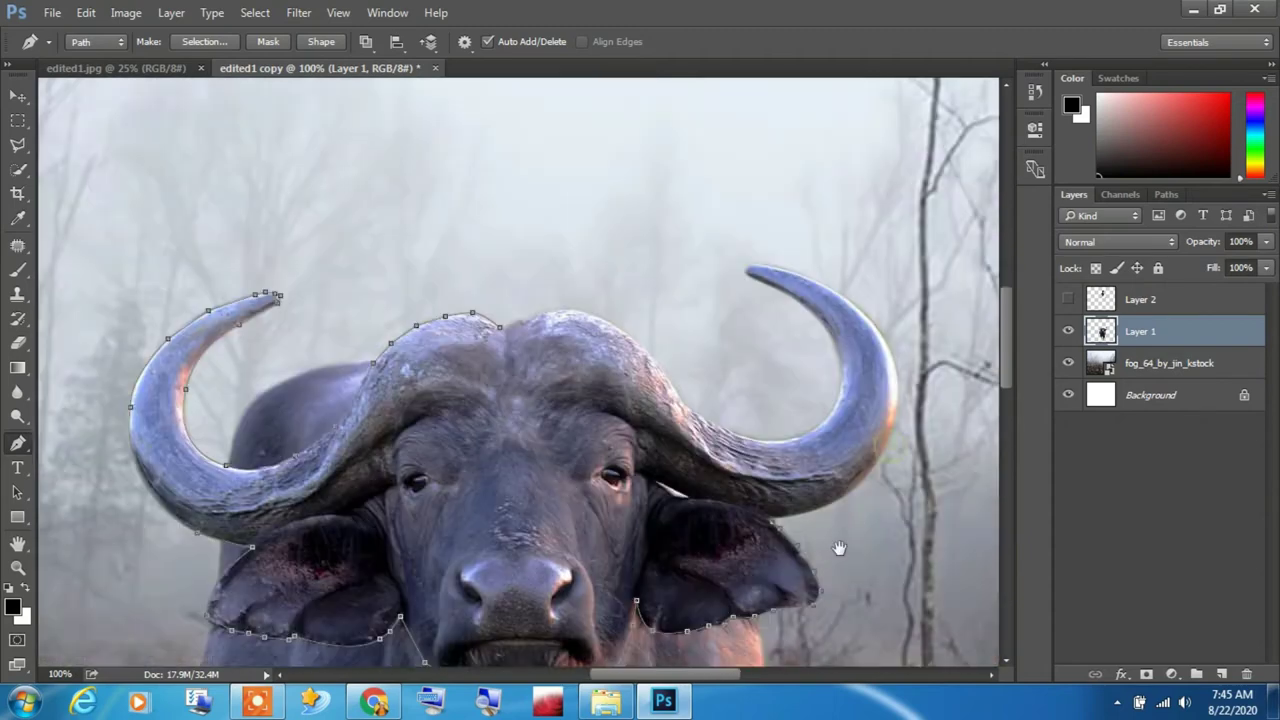
pyautogui.moveTo(857, 303); pyautogui.dragTo(818, 258)
pyautogui.click(758, 265)
pyautogui.click(740, 268)
pyautogui.click(746, 278)
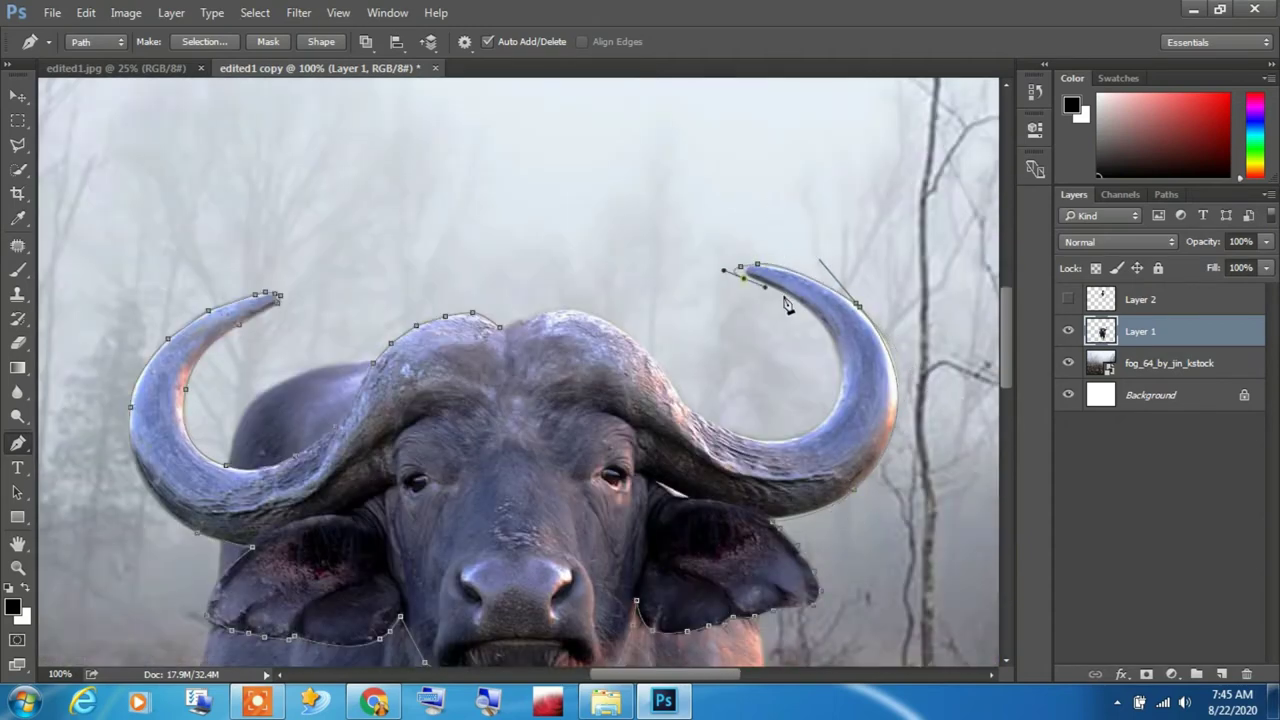
pyautogui.click(765, 287)
pyautogui.click(828, 332)
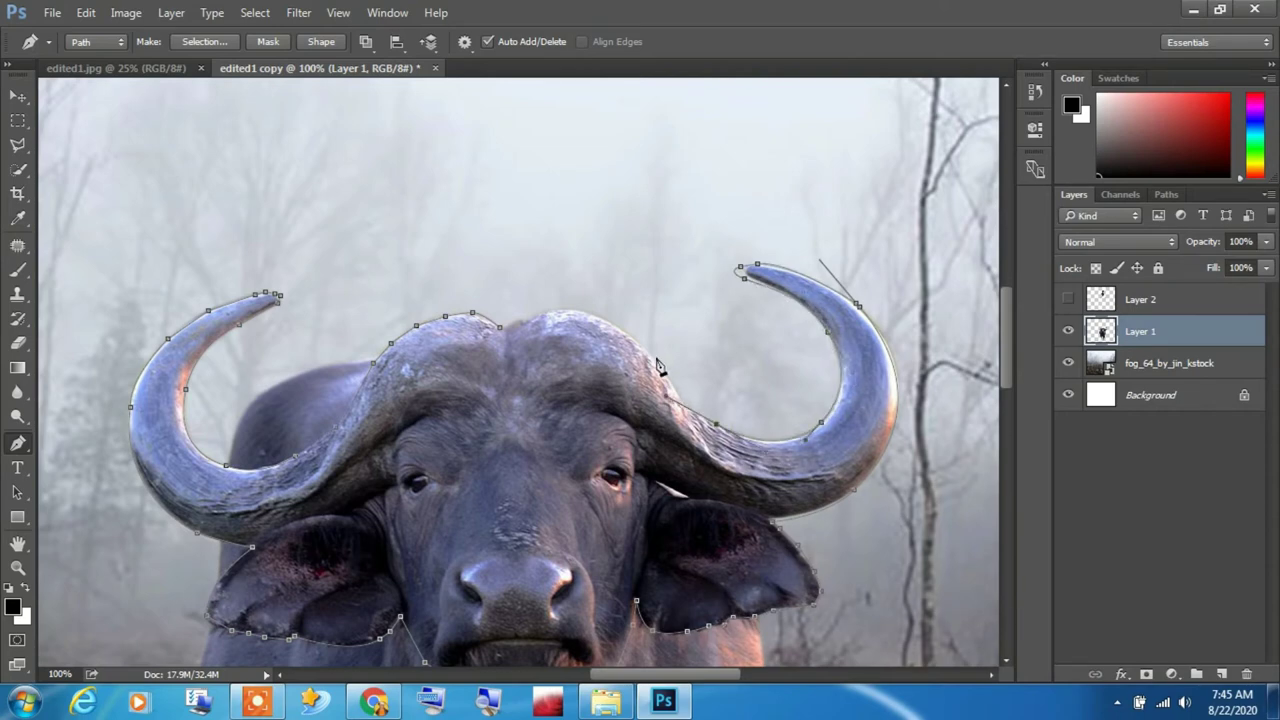
pyautogui.moveTo(559, 306); pyautogui.dragTo(475, 290)
pyautogui.moveTo(601, 318); pyautogui.dragTo(604, 319)
# - Convert the head-and-horns path into a selection with a 2 px feather
pyautogui.rightClick(505, 316)
pyautogui.click(582, 335)
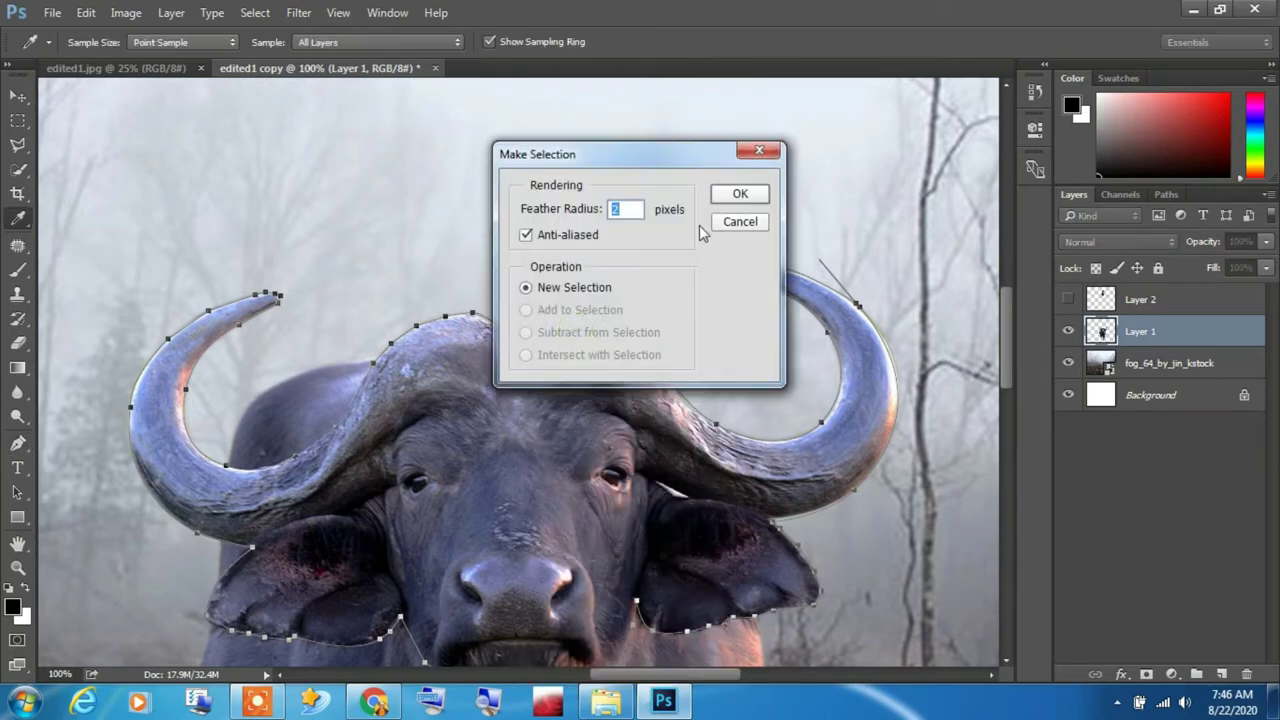
pyautogui.click(735, 194)
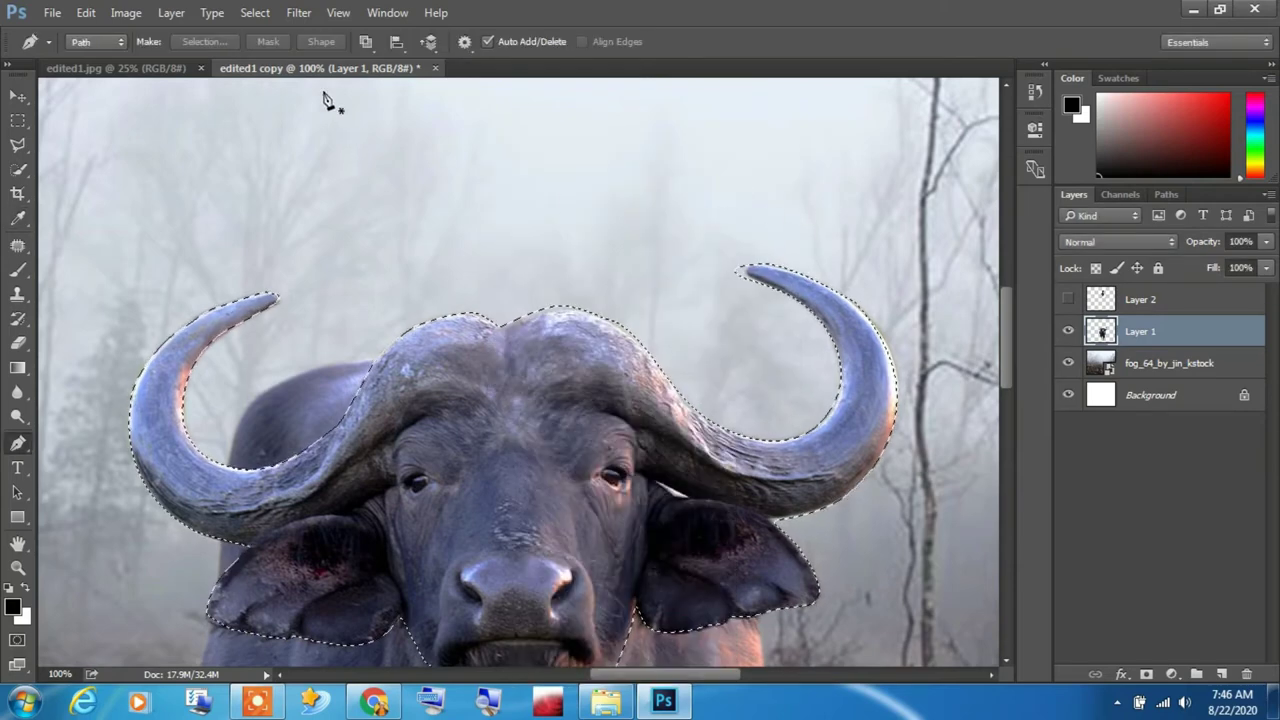
# - Copy the selection to a new layer via Layer > New > Layer via Copy, renamed 'copy'
pyautogui.click(162, 13)
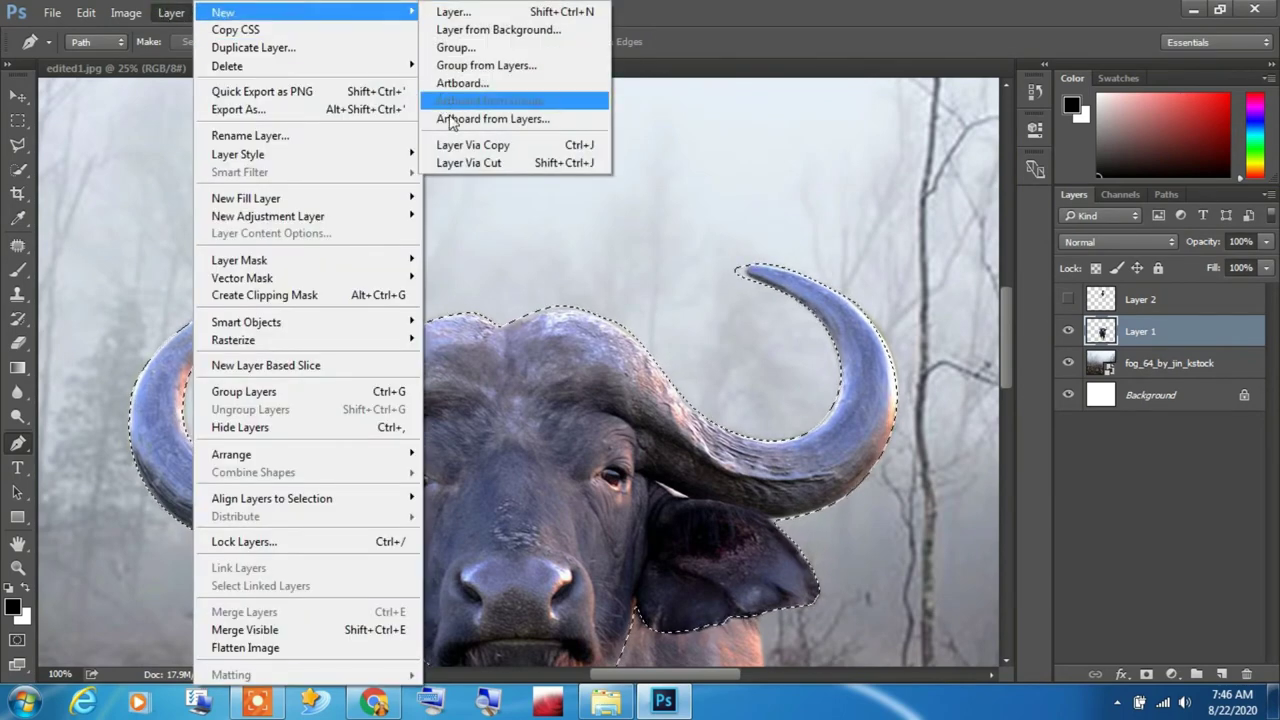
pyautogui.click(463, 145)
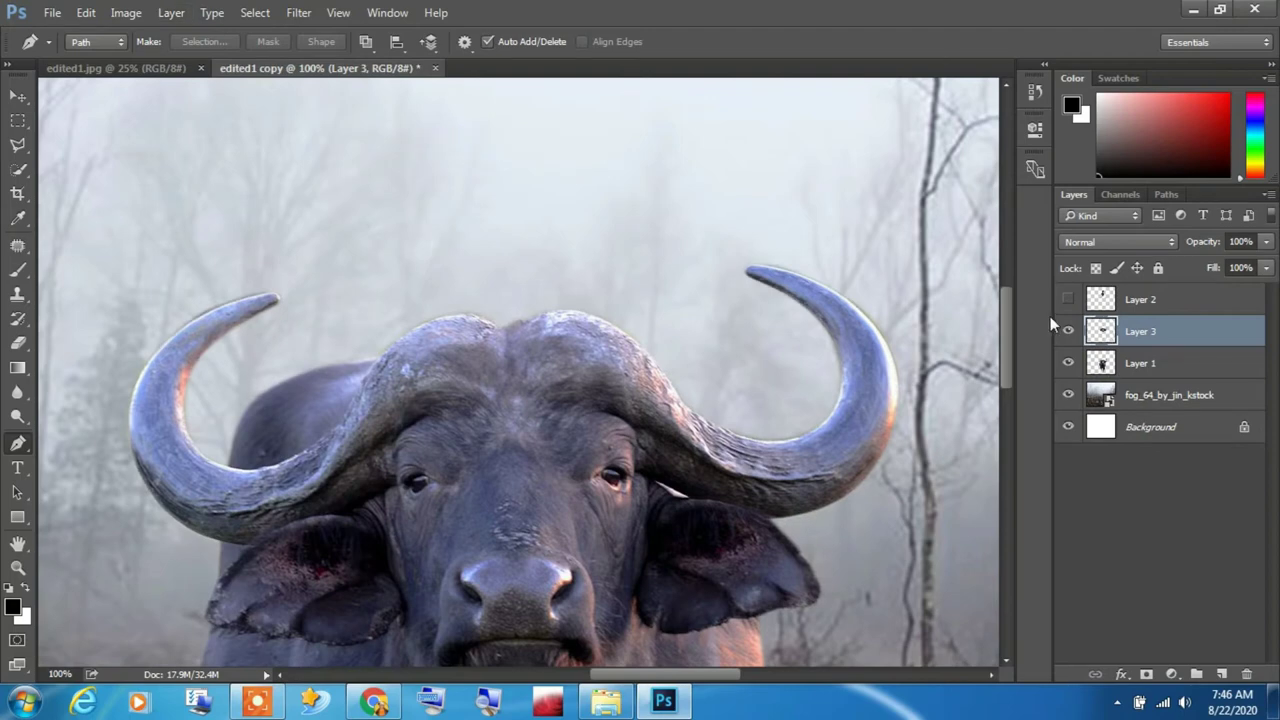
pyautogui.doubleClick(1141, 331)
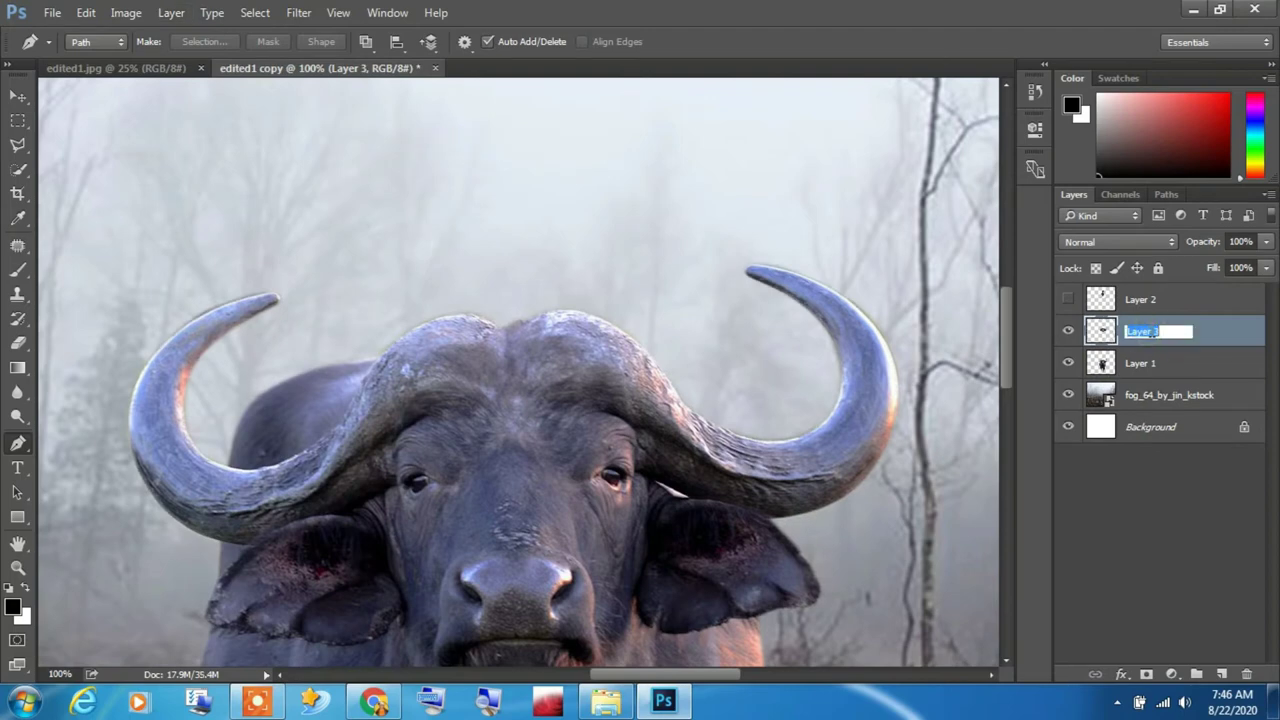
pyautogui.write('copy')
pyautogui.press('Return')
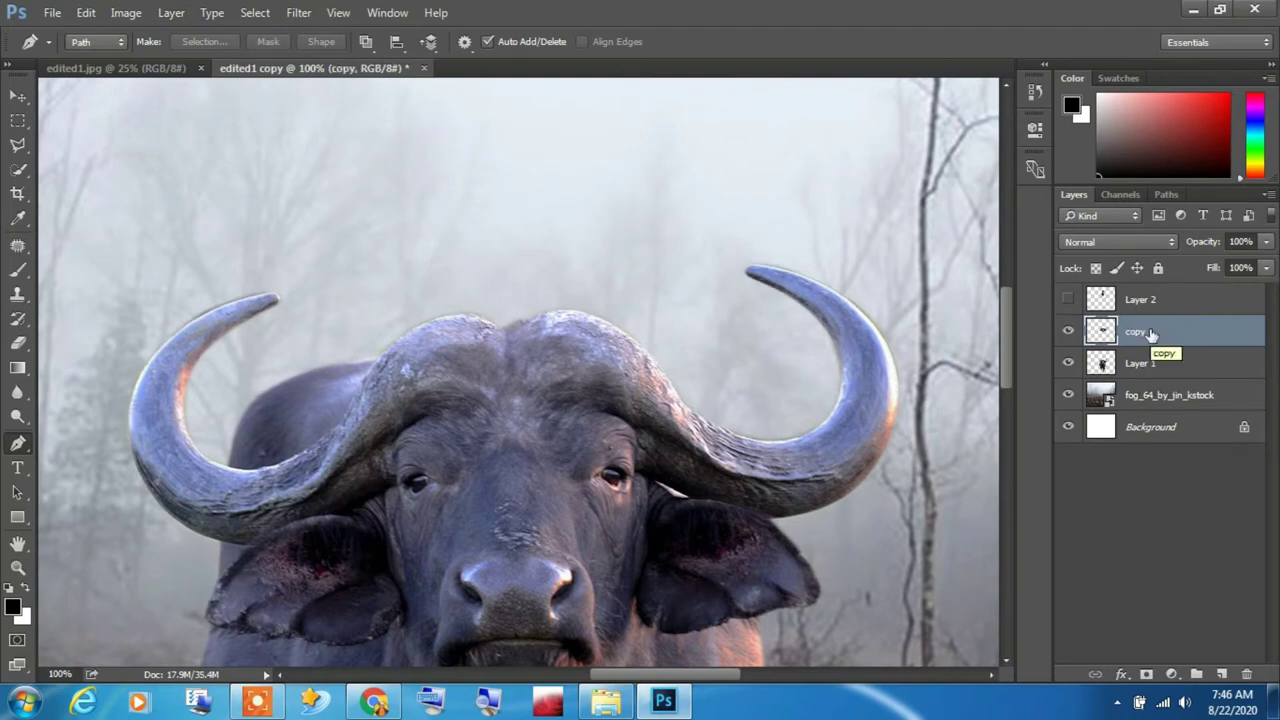
# - Show the boy's Layer 2 and stack the horns copy layer above it
pyautogui.click(1069, 300)
pyautogui.scroll(-1, 654, 408)
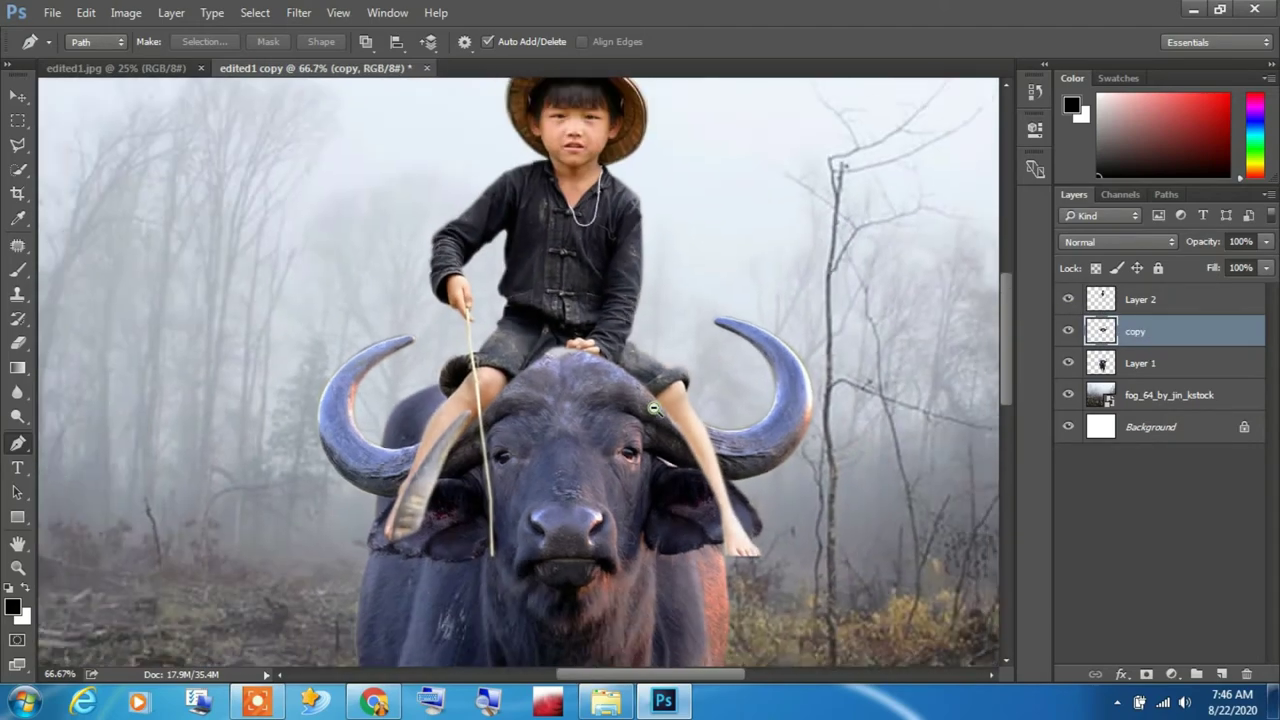
pyautogui.scroll(-1, 654, 408)
pyautogui.scroll(-1, 654, 408)
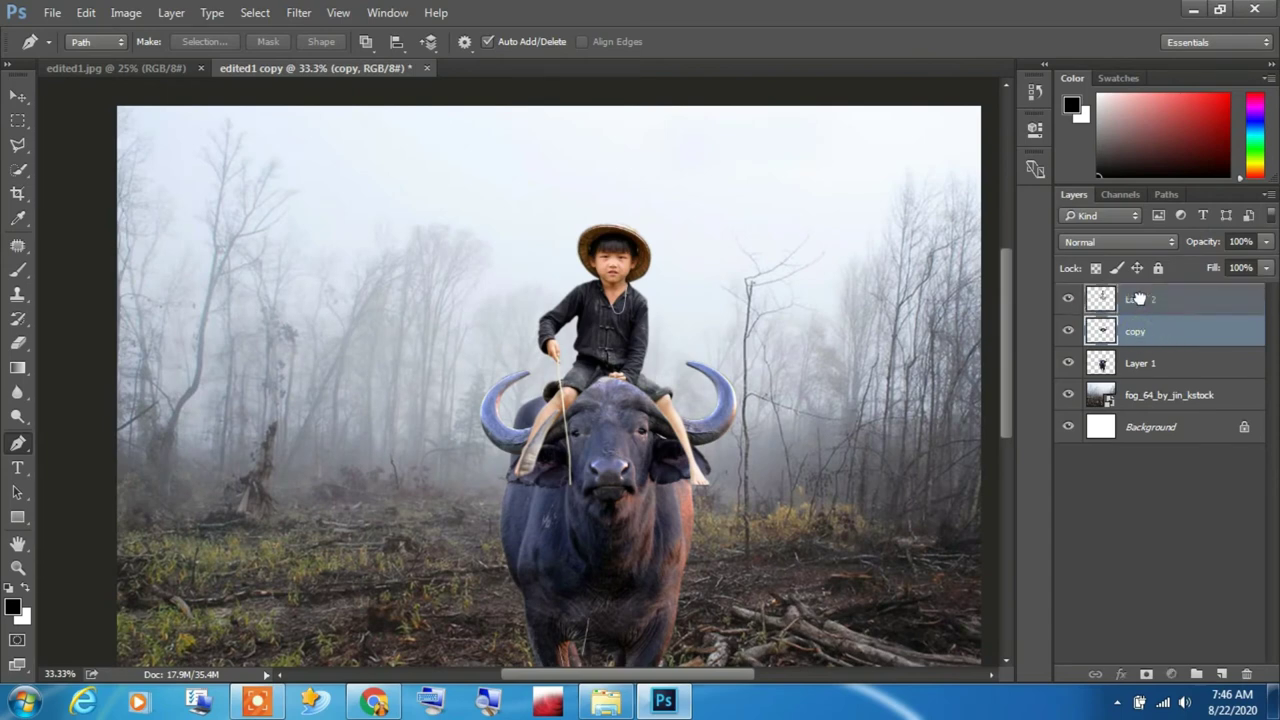
pyautogui.moveTo(1138, 338); pyautogui.dragTo(1148, 303)
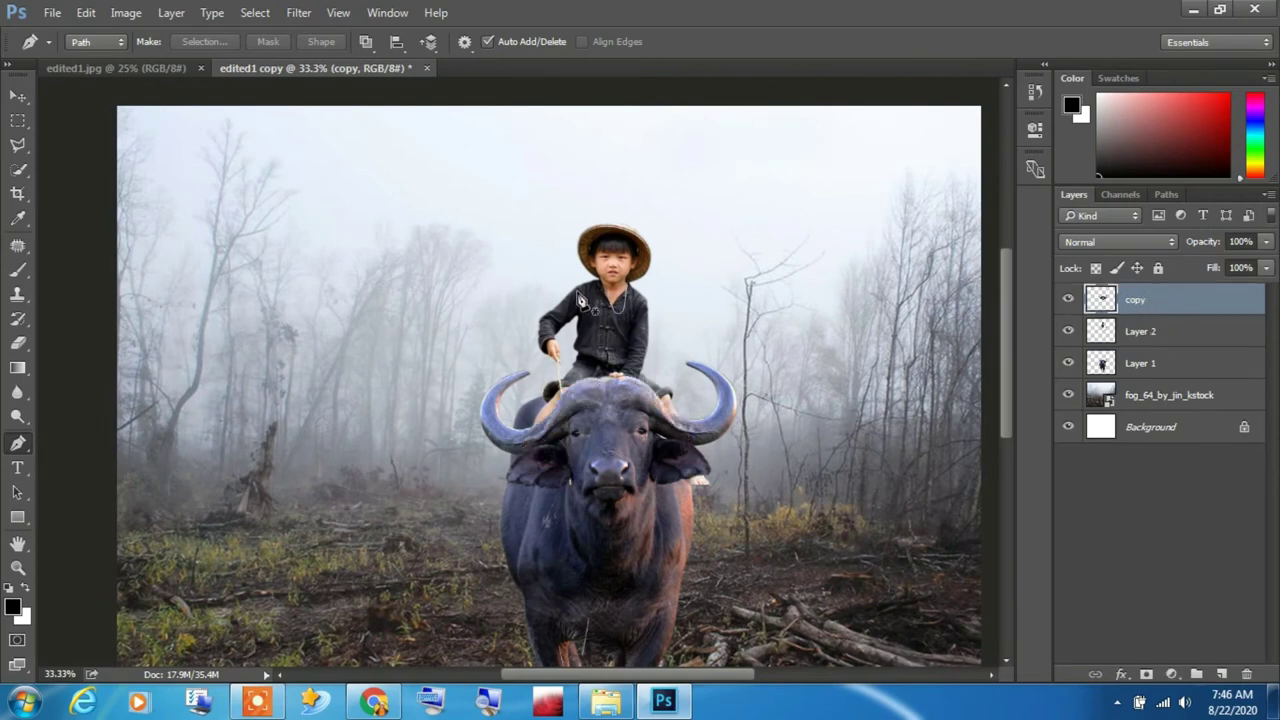
# - Rotate the boy about -2.8°, enlarge him to 115.67% and seat him on the buffalo's back
pyautogui.click(18, 95)
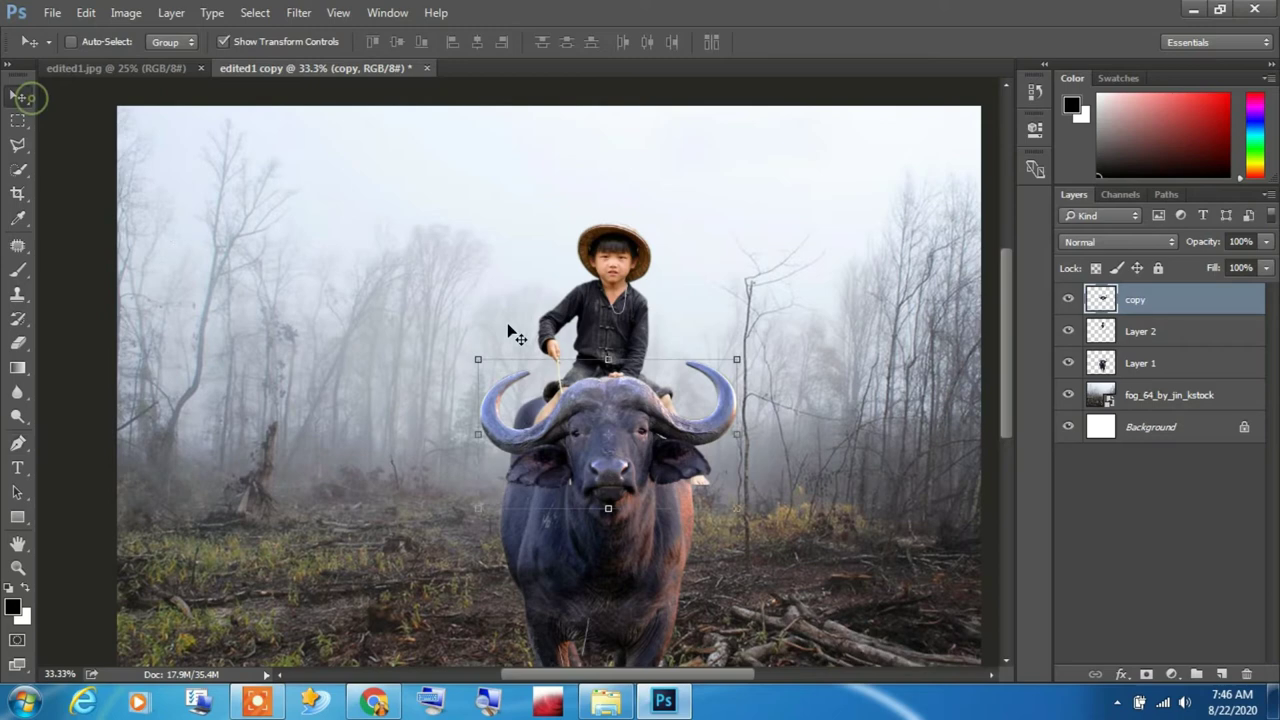
pyautogui.rightClick(598, 309)
pyautogui.click(645, 322)
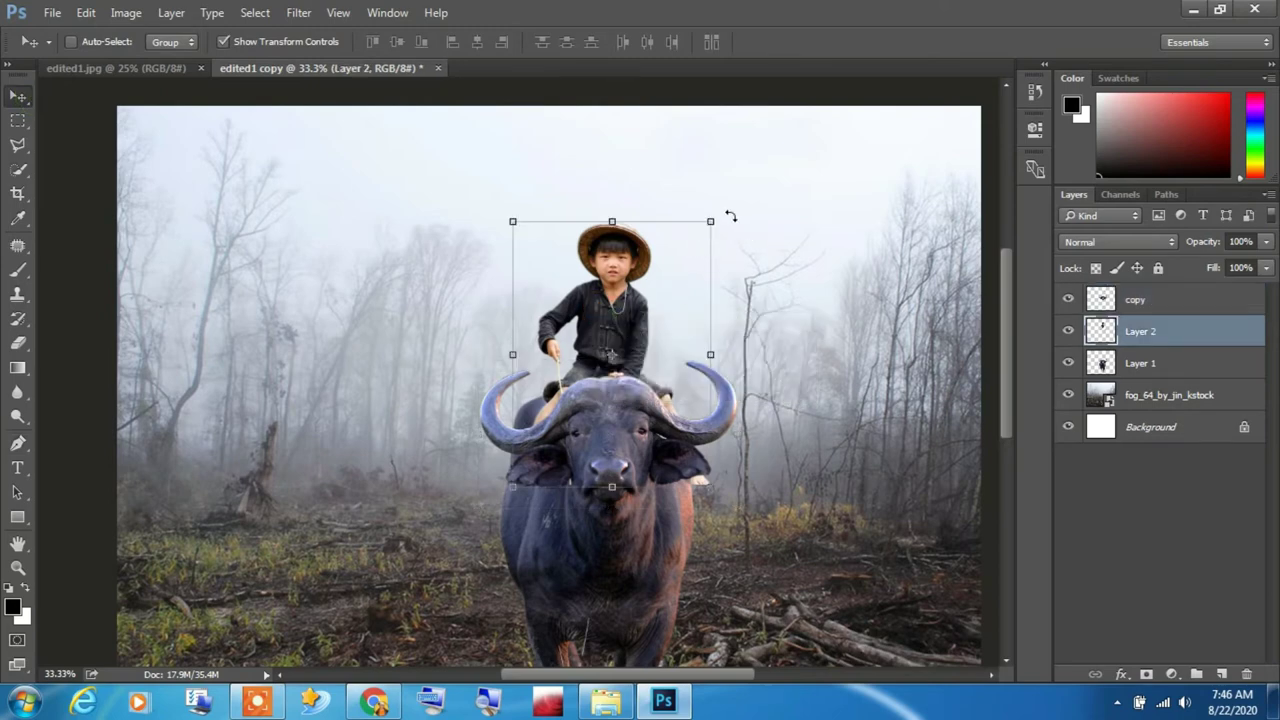
pyautogui.moveTo(727, 216); pyautogui.dragTo(717, 209)
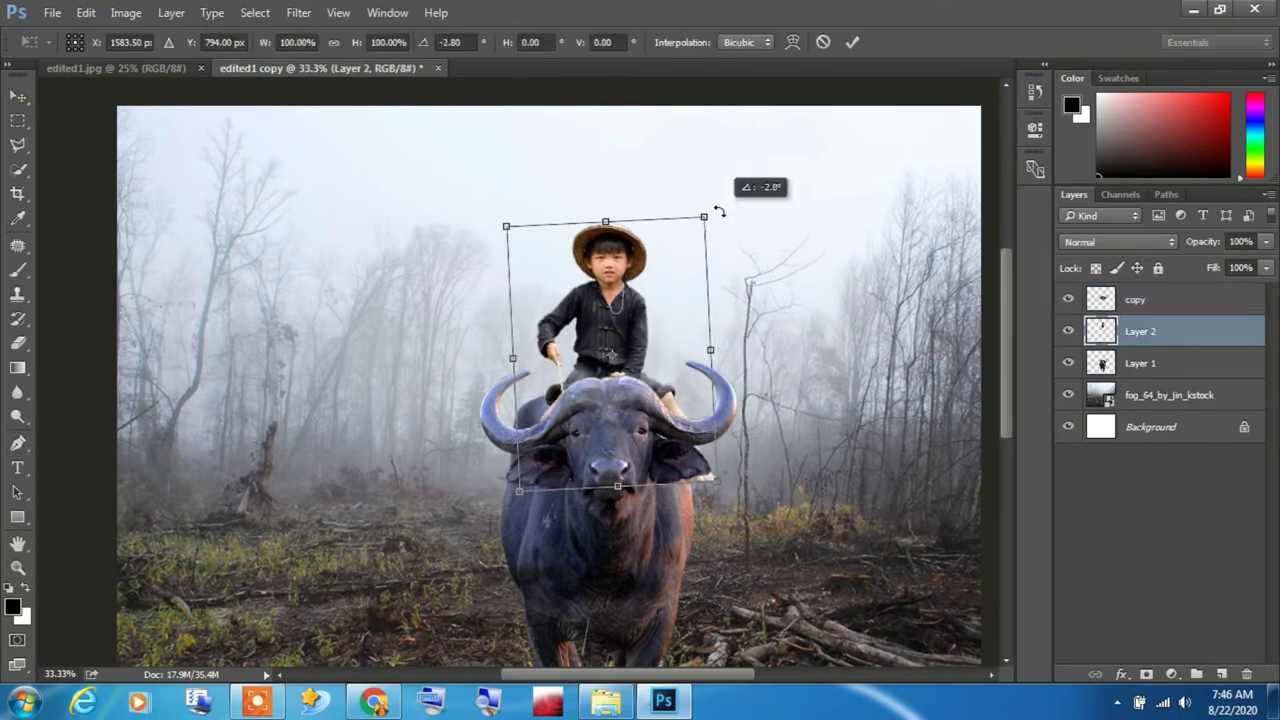
pyautogui.moveTo(717, 484); pyautogui.dragTo(727, 494)
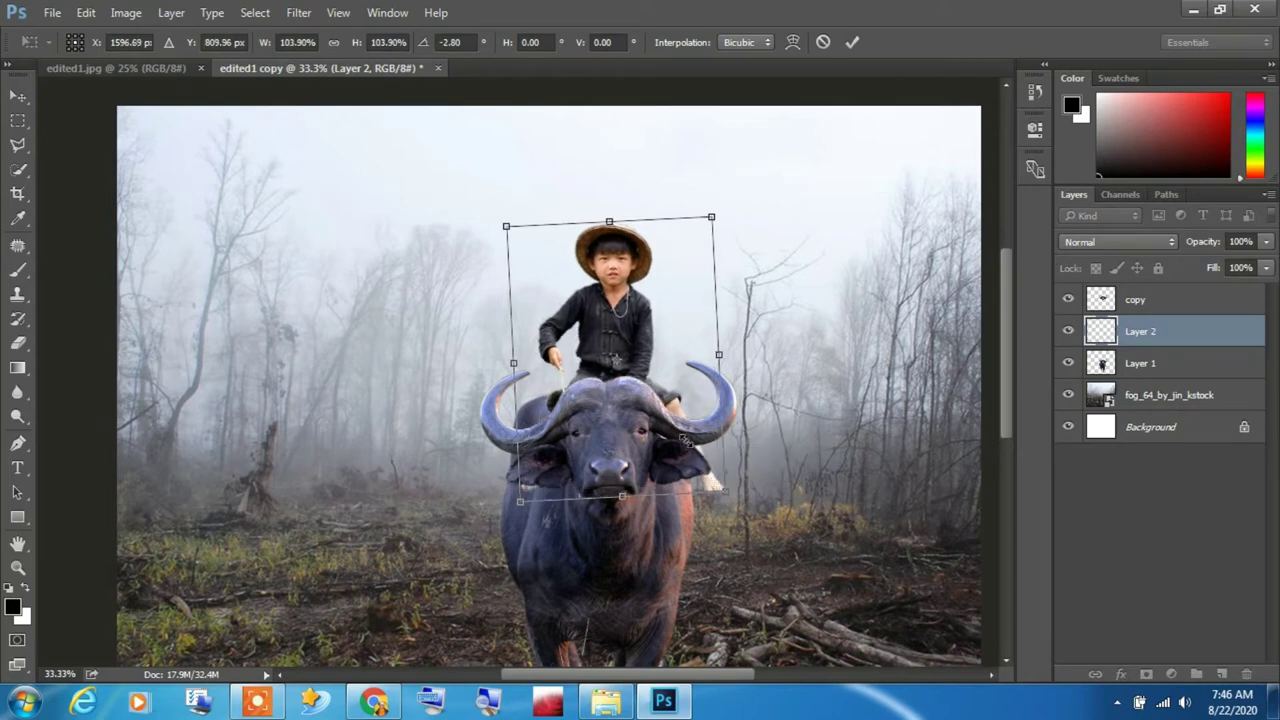
pyautogui.moveTo(640, 389)
pyautogui.mouseDown()
pyautogui.moveTo(632, 396)
pyautogui.moveTo(626, 374)
pyautogui.mouseUp()
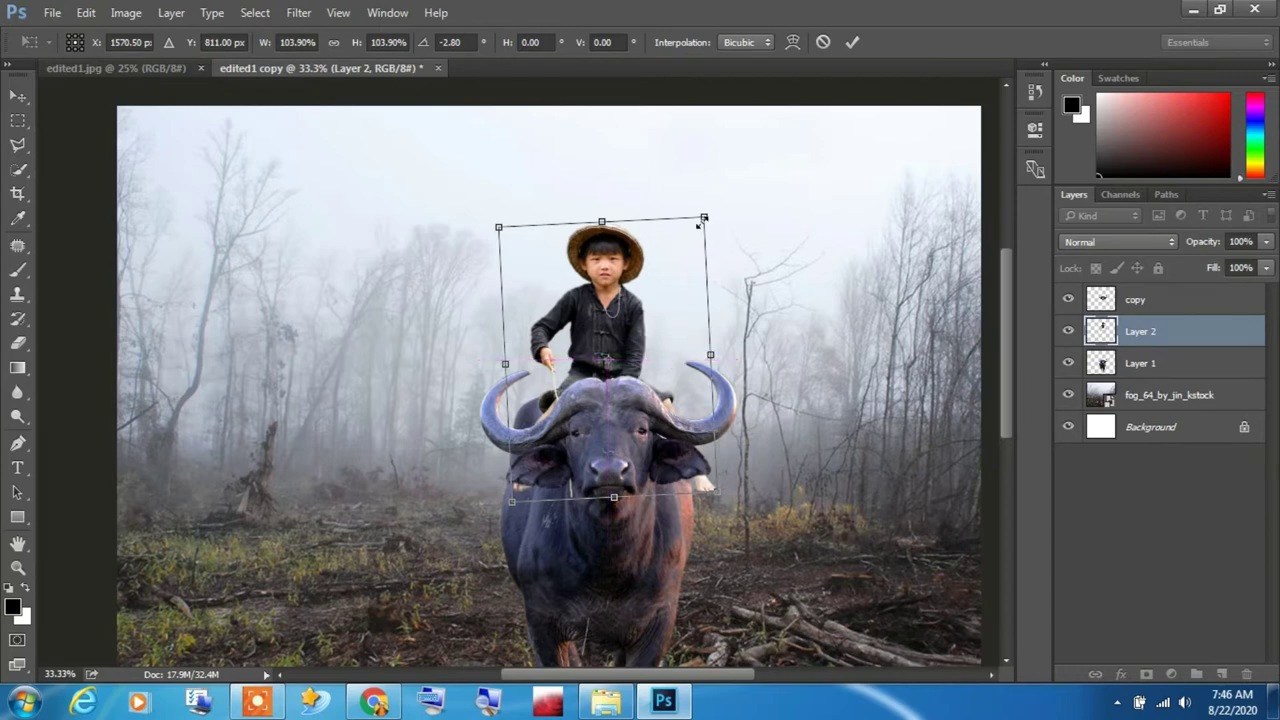
pyautogui.moveTo(711, 212); pyautogui.dragTo(725, 184)
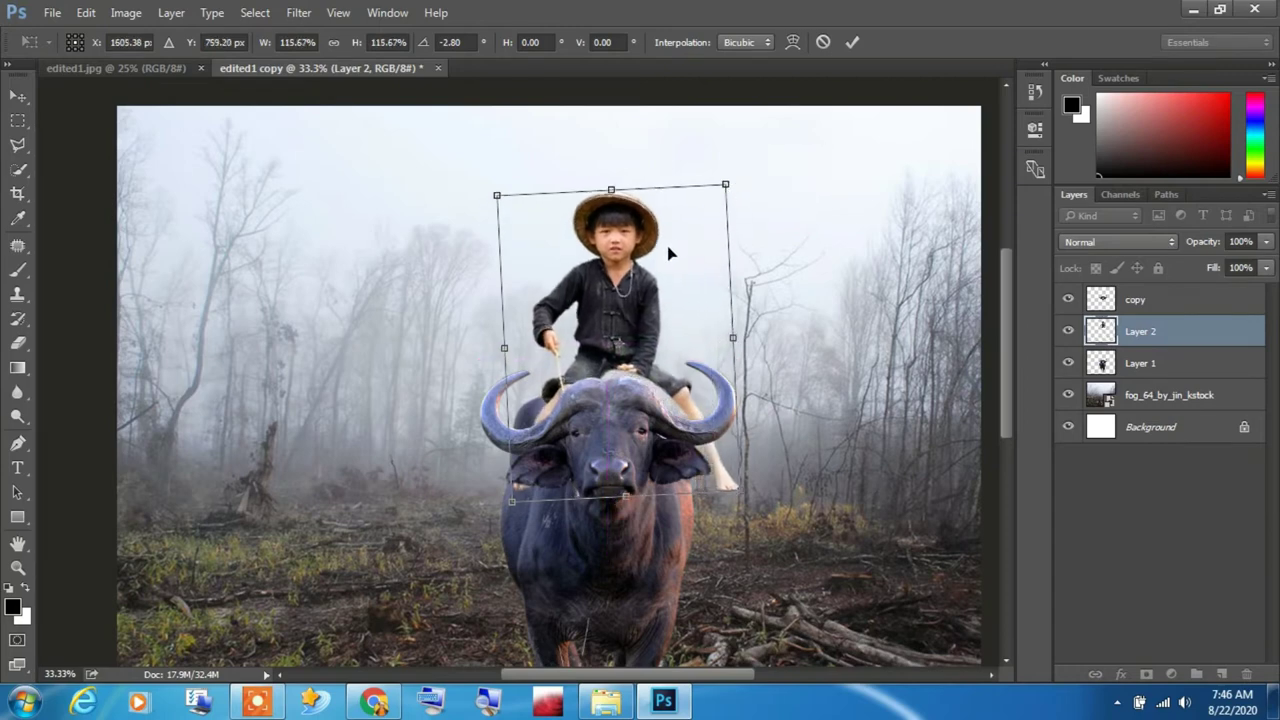
pyautogui.moveTo(635, 323); pyautogui.dragTo(624, 327)
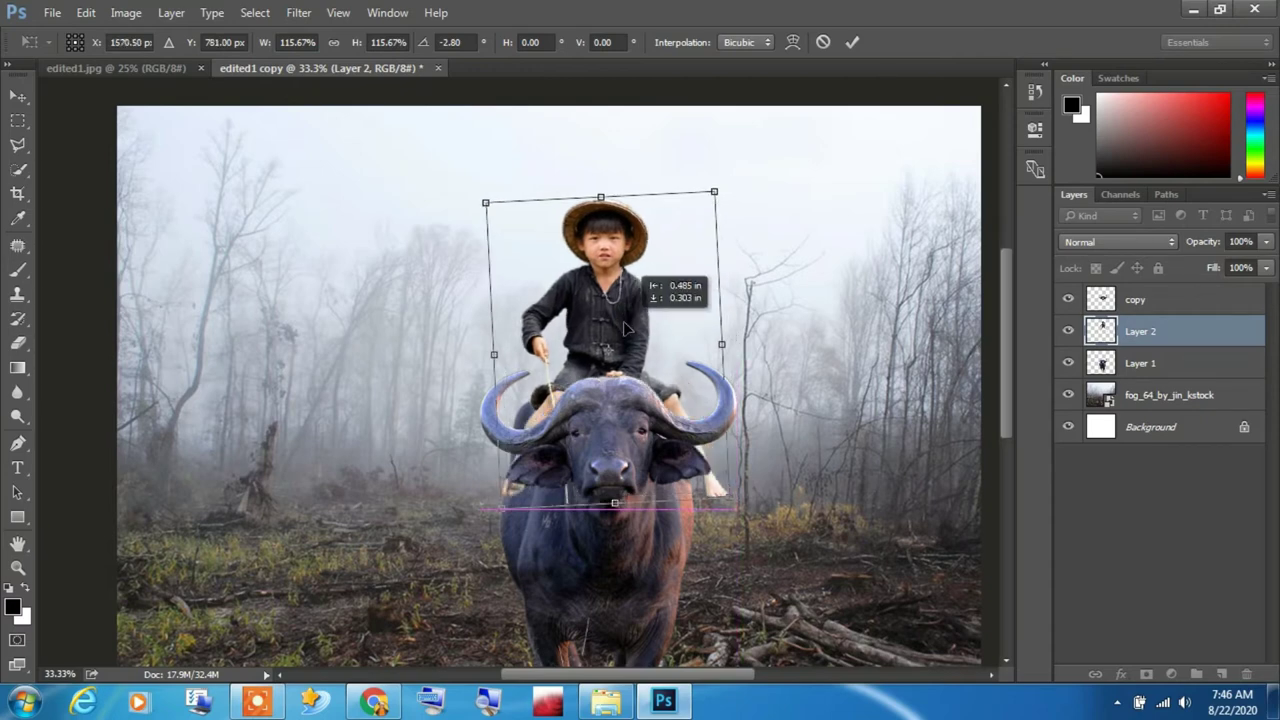
pyautogui.moveTo(625, 328); pyautogui.dragTo(627, 328)
pyautogui.press('Return')
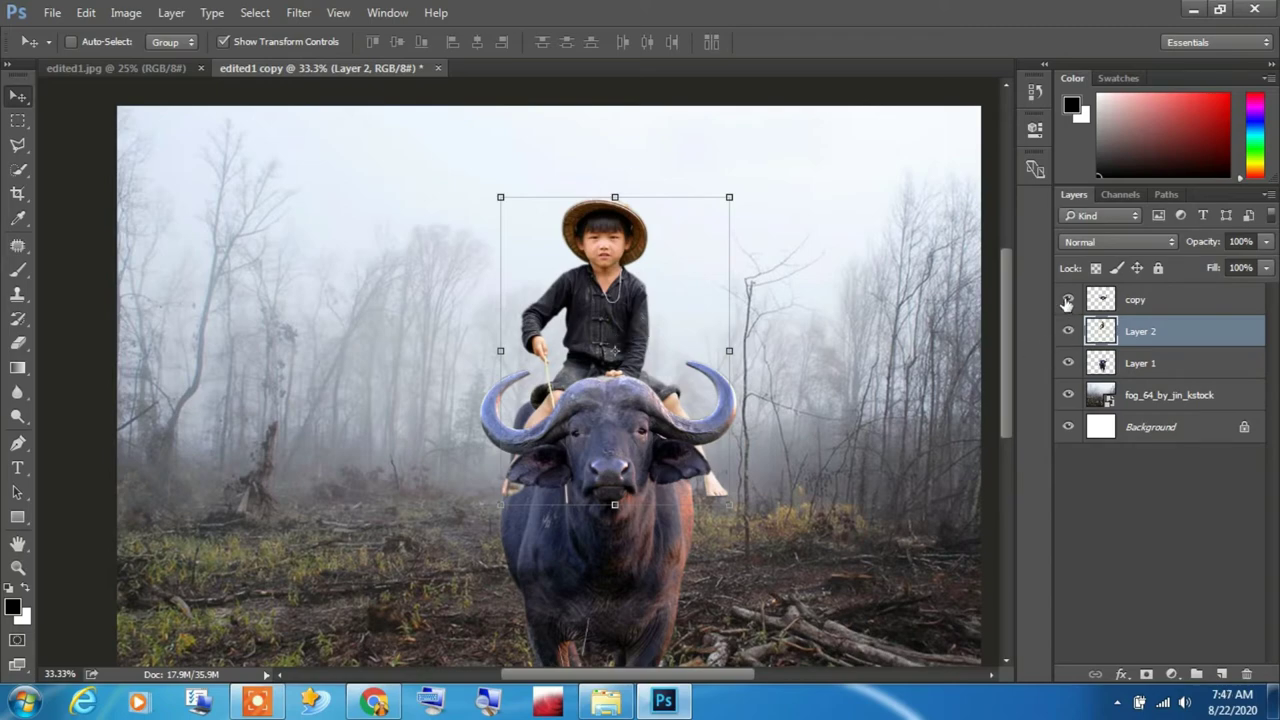
# - Hide the horns copy layer to reveal the boy's legs
pyautogui.click(1068, 299)
pyautogui.moveTo(615, 413); pyautogui.dragTo(569, 548)
pyautogui.scroll(1, 615, 413)
pyautogui.scroll(1, 615, 413)
pyautogui.scroll(2, 630, 418)
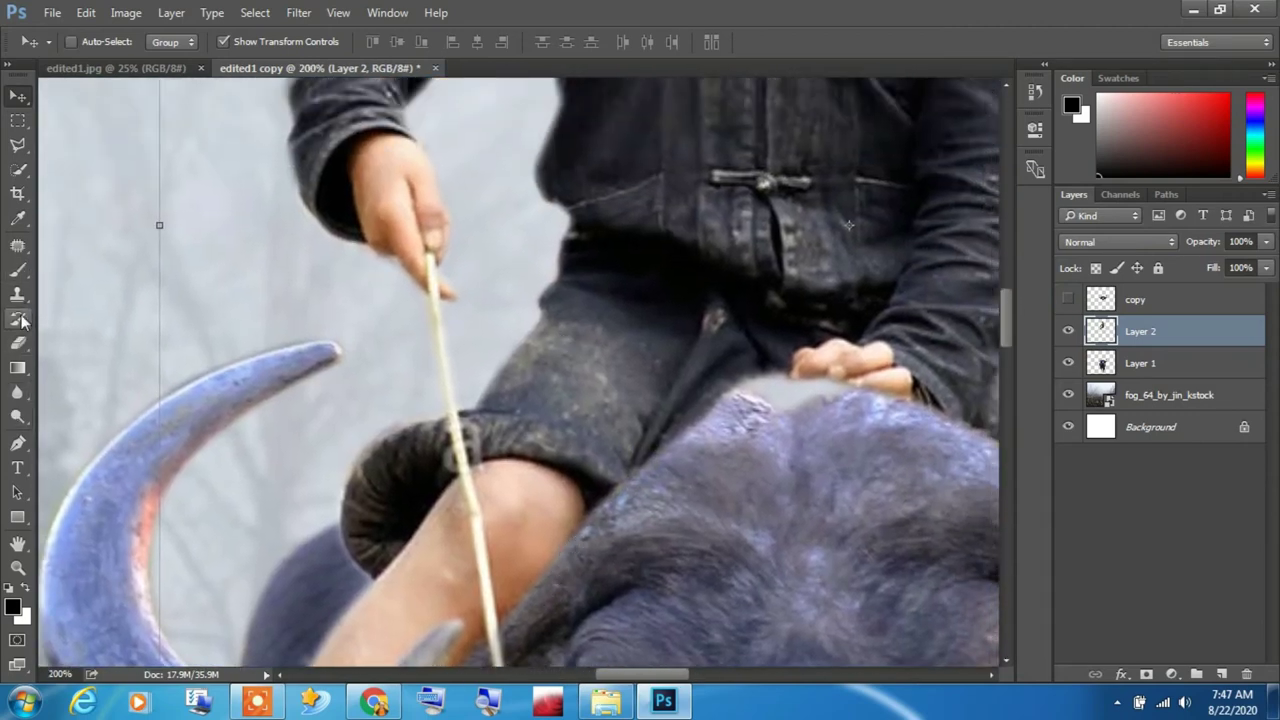
# - Trace a Pen path along the boy's stick from his hand to its lower end
pyautogui.click(18, 443)
pyautogui.click(435, 259)
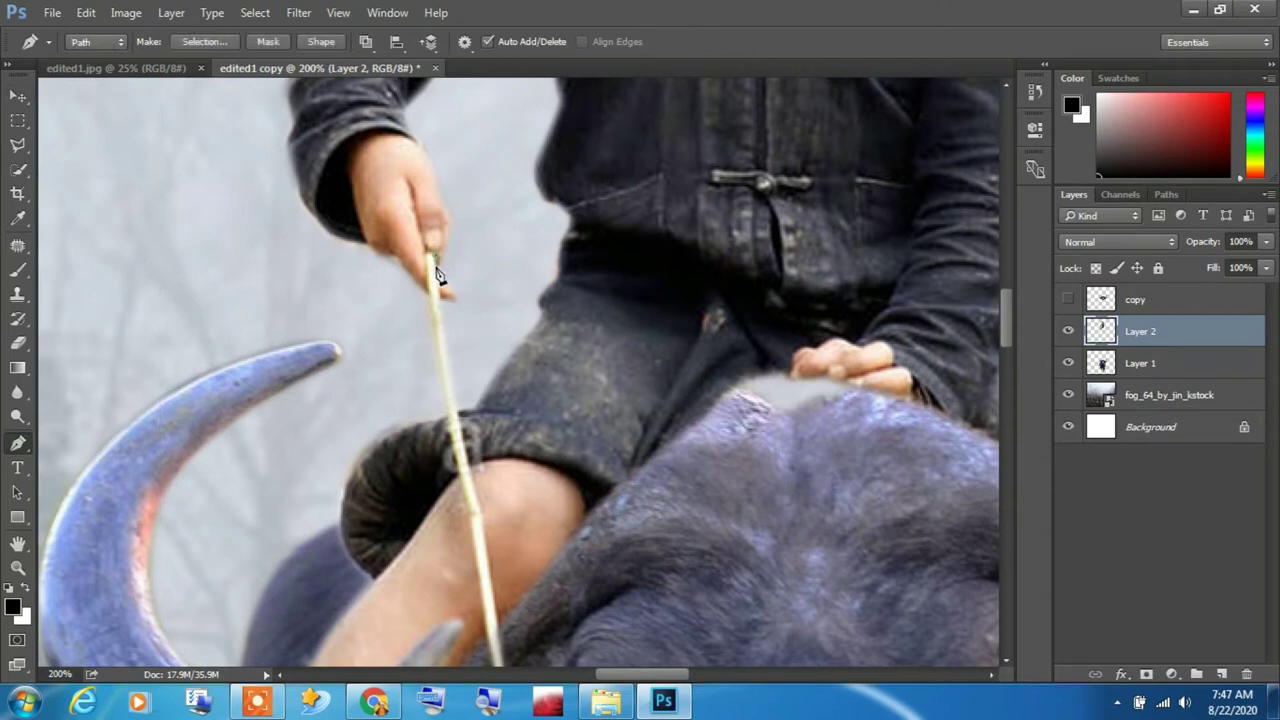
pyautogui.scroll(-3, 443, 310)
pyautogui.click(465, 341)
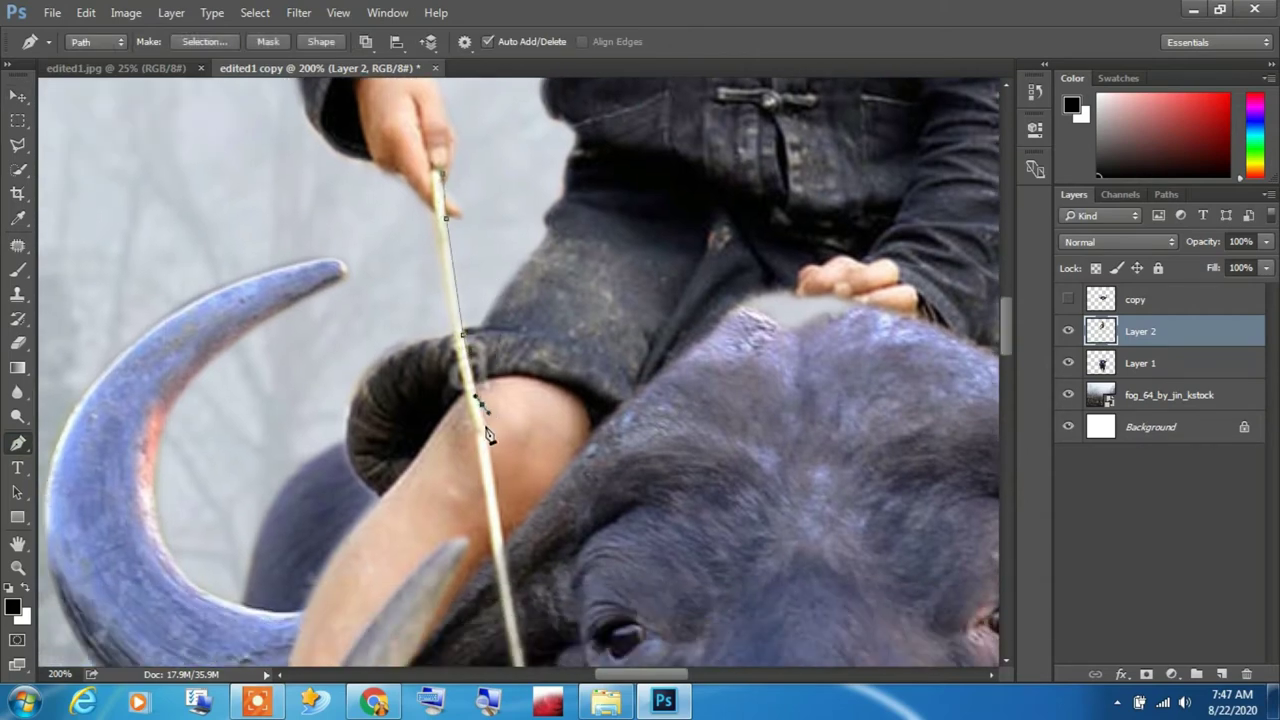
pyautogui.scroll(-5, 488, 433)
pyautogui.scroll(-4, 464, 262)
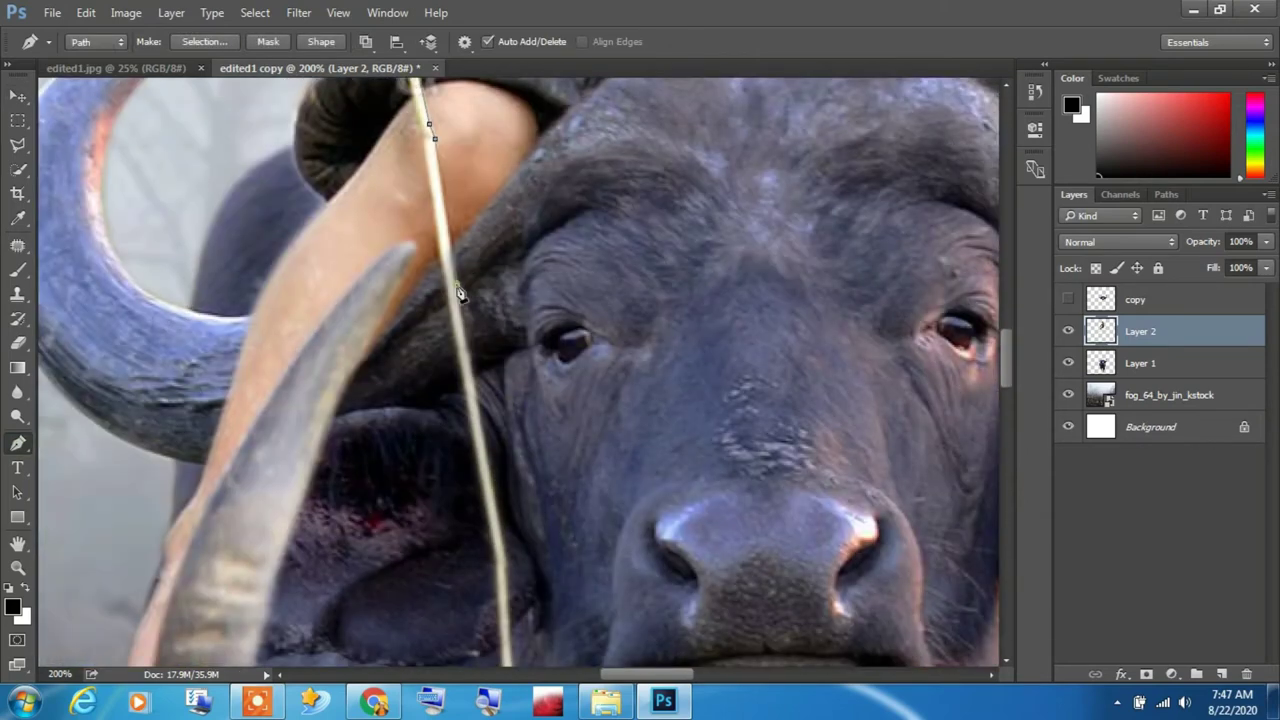
pyautogui.scroll(-5, 472, 368)
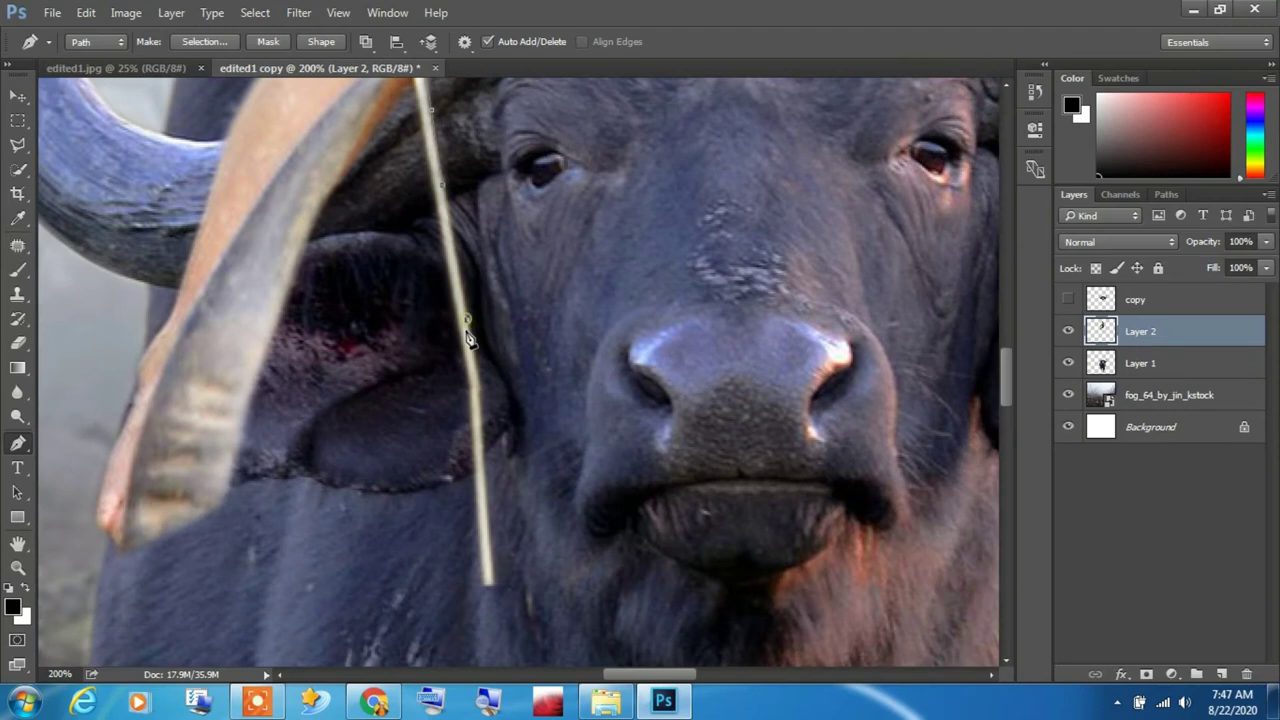
pyautogui.click(494, 585)
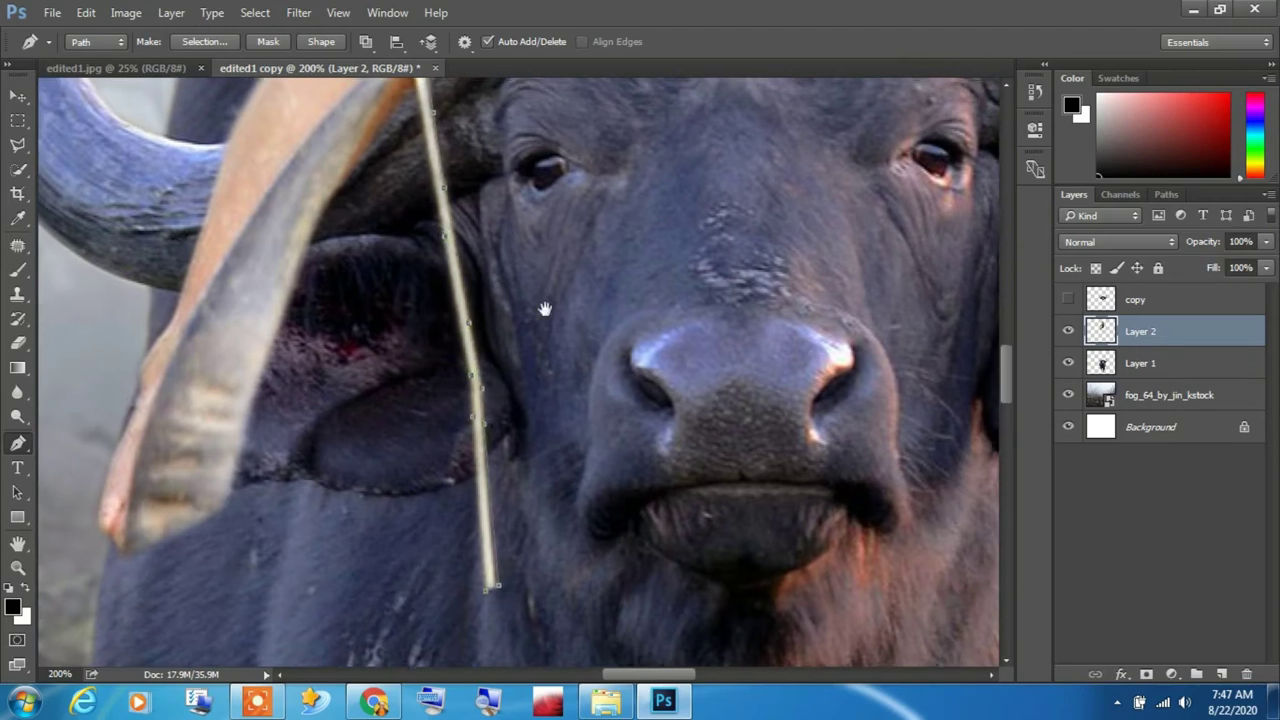
# - Add a final anchor near the hand and convert the stick path into a selection
pyautogui.scroll(6, 470, 361)
pyautogui.scroll(4, 552, 283)
pyautogui.scroll(1, 546, 415)
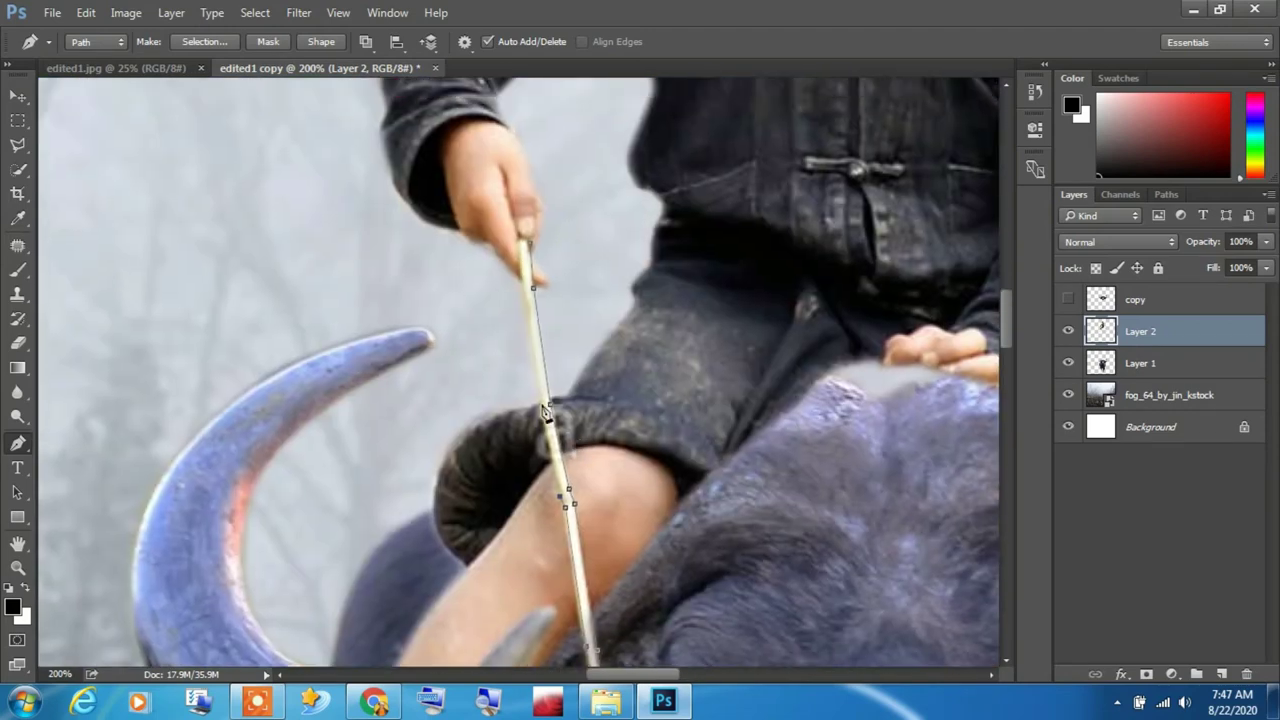
pyautogui.click(523, 299)
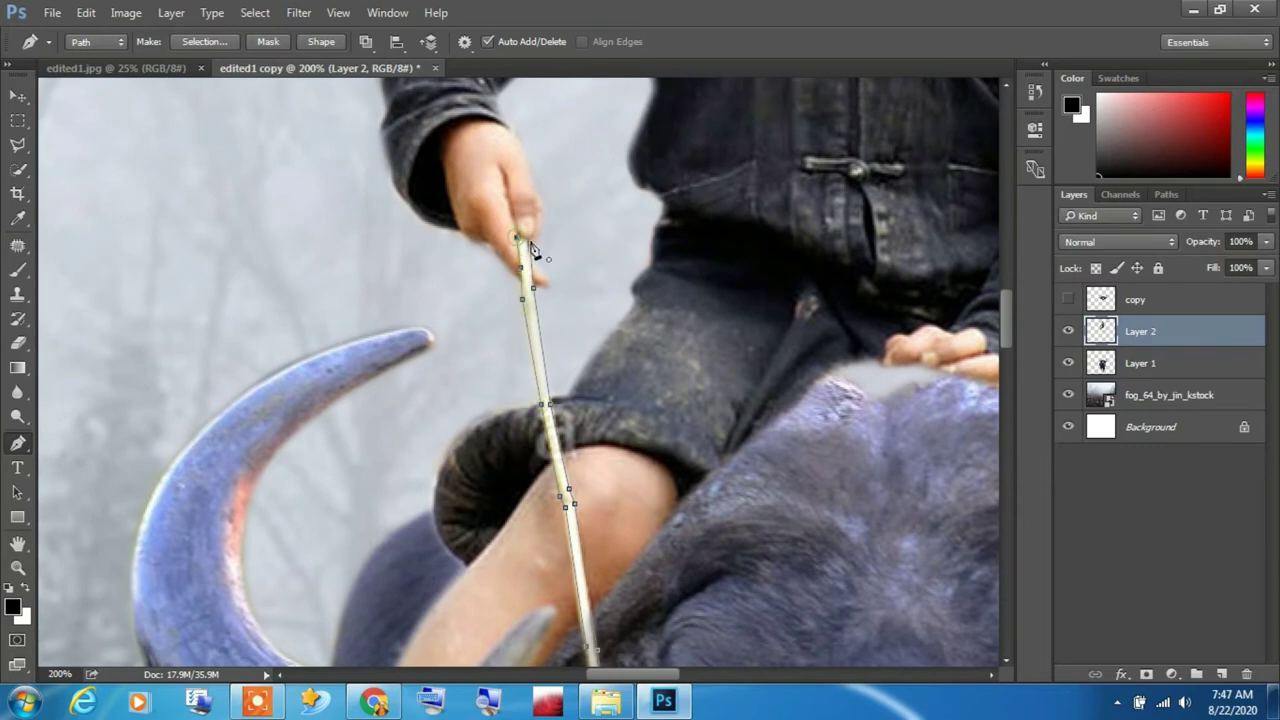
pyautogui.rightClick(522, 238)
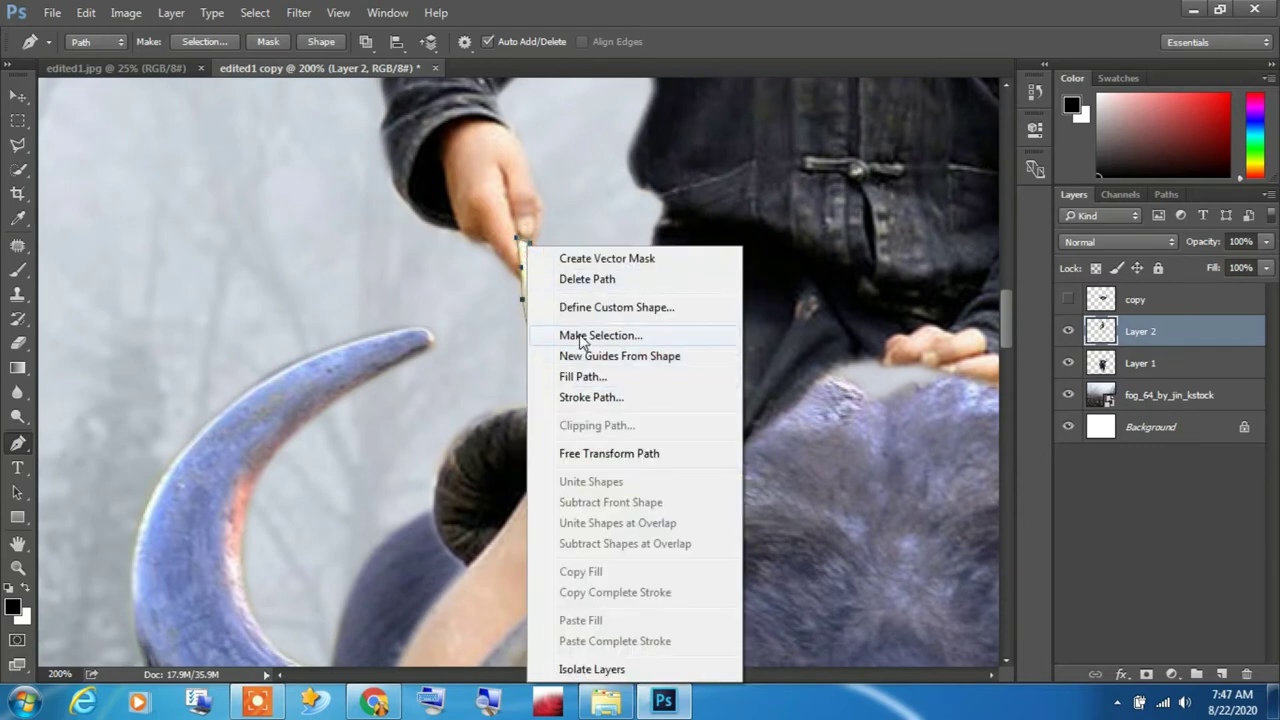
pyautogui.click(588, 336)
# - Copy the selected stick onto a new layer named STICK COPY
pyautogui.press('Return')
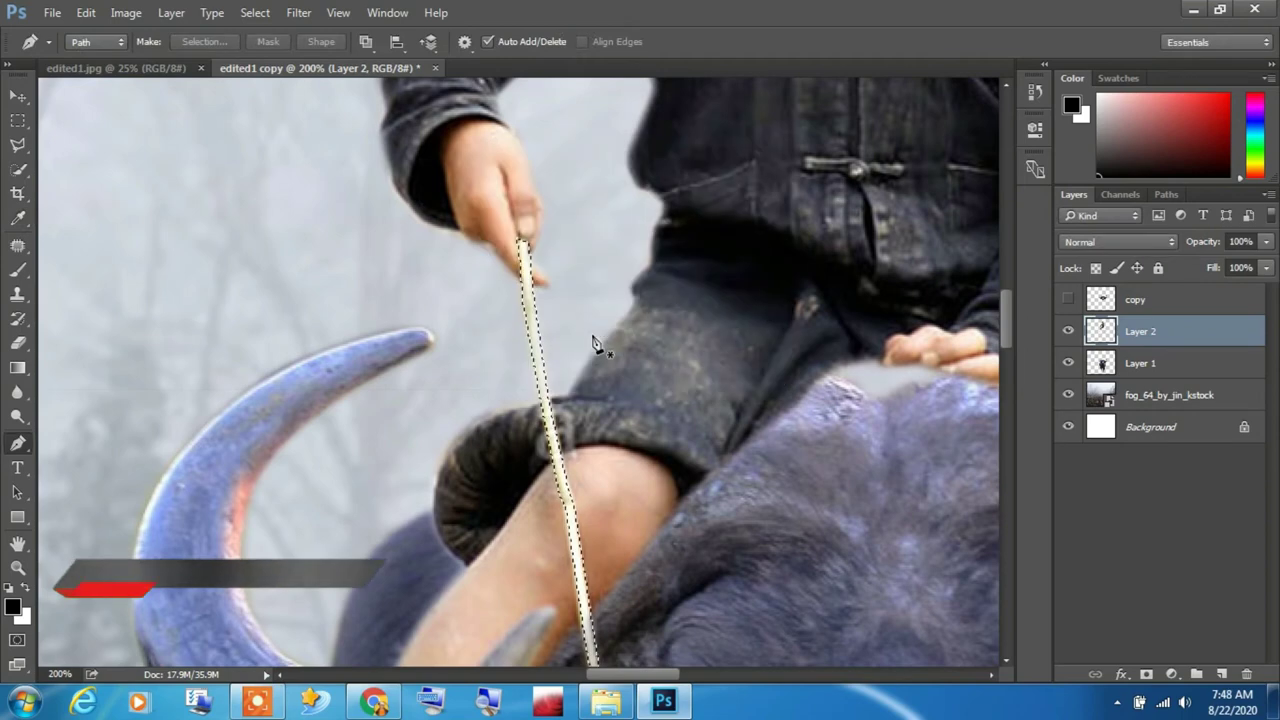
pyautogui.click(171, 12)
pyautogui.moveTo(223, 12)
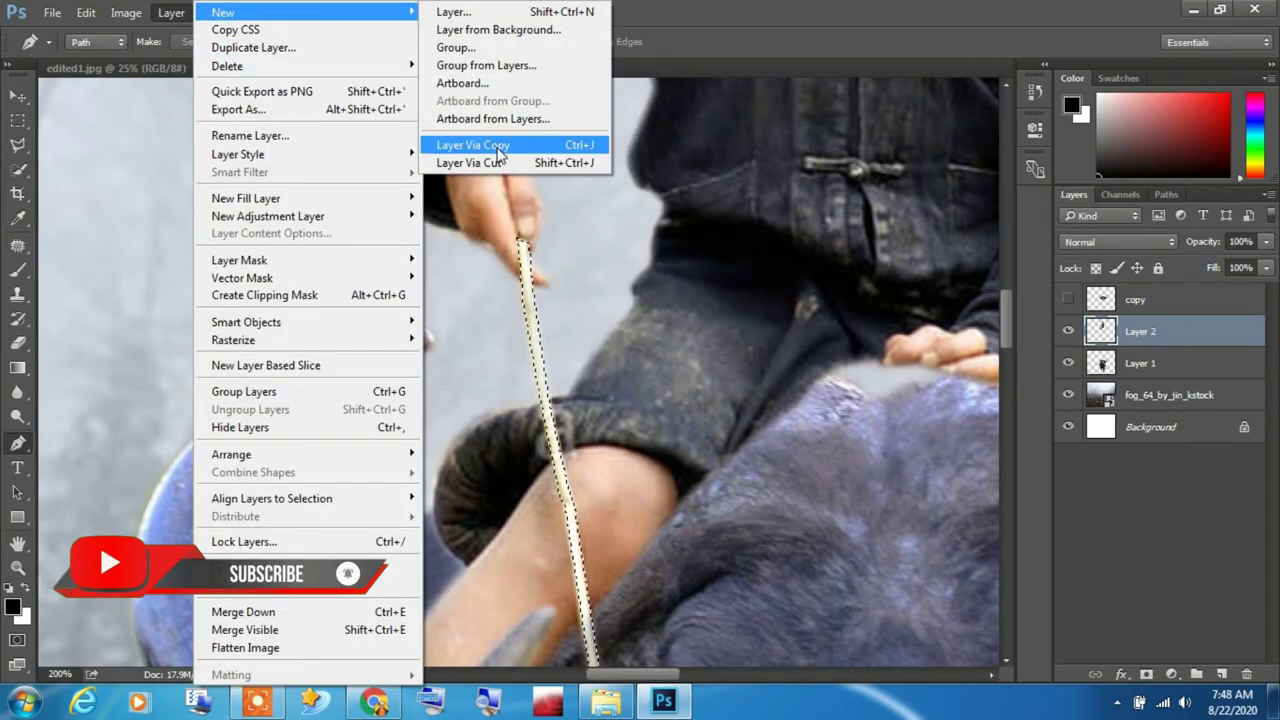
pyautogui.click(498, 153)
pyautogui.doubleClick(1140, 331)
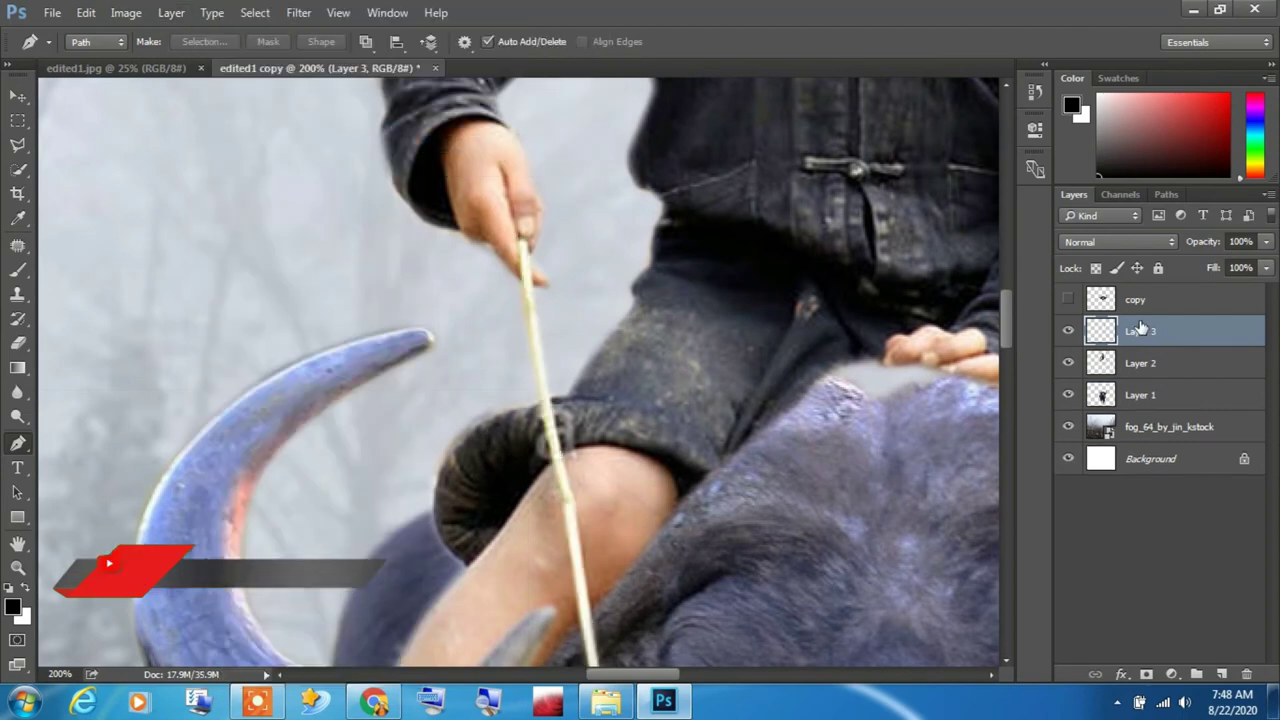
pyautogui.write('s')
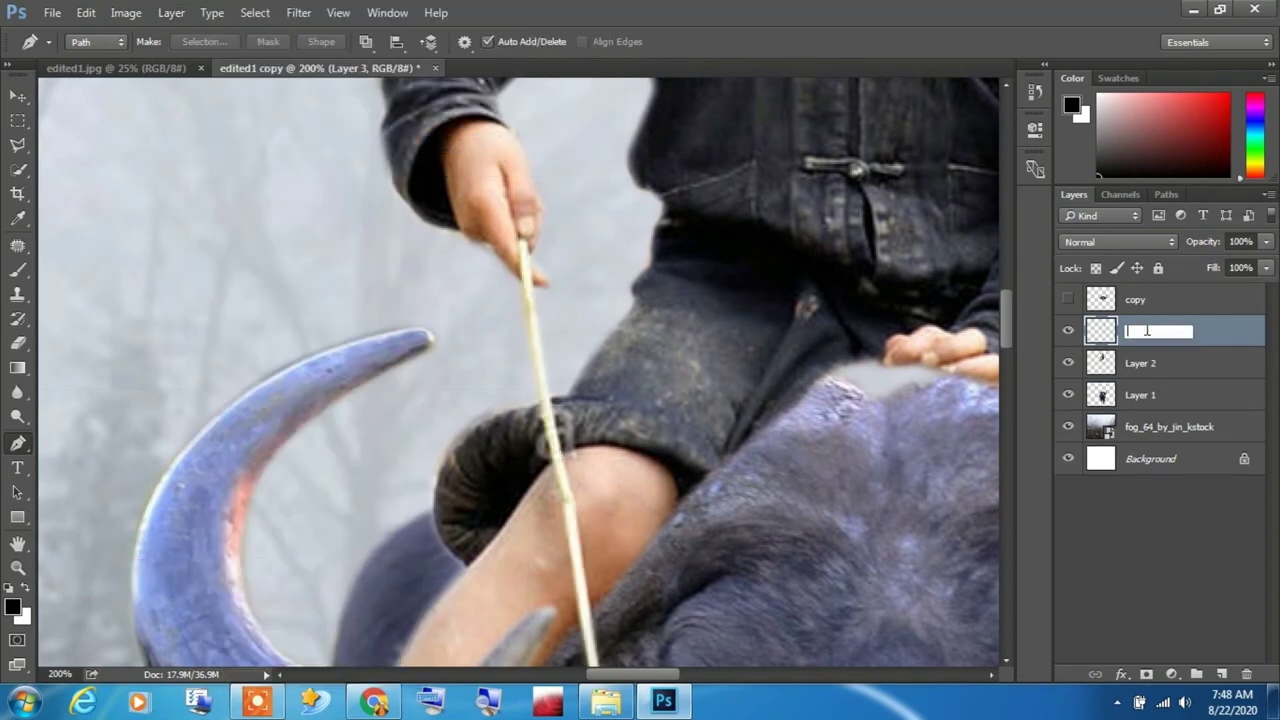
pyautogui.write('s')
pyautogui.press('Return')
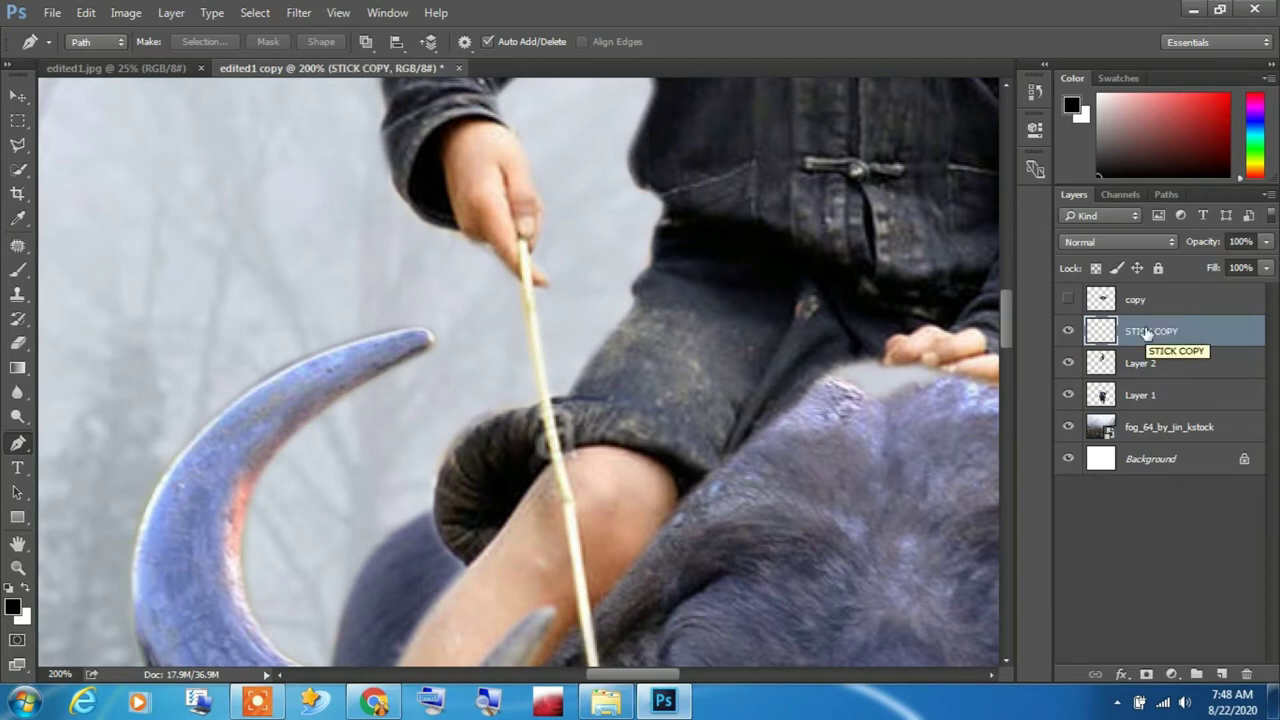
# - Show the horns copy layer again and move STICK COPY to the top of the stack
pyautogui.click(1068, 300)
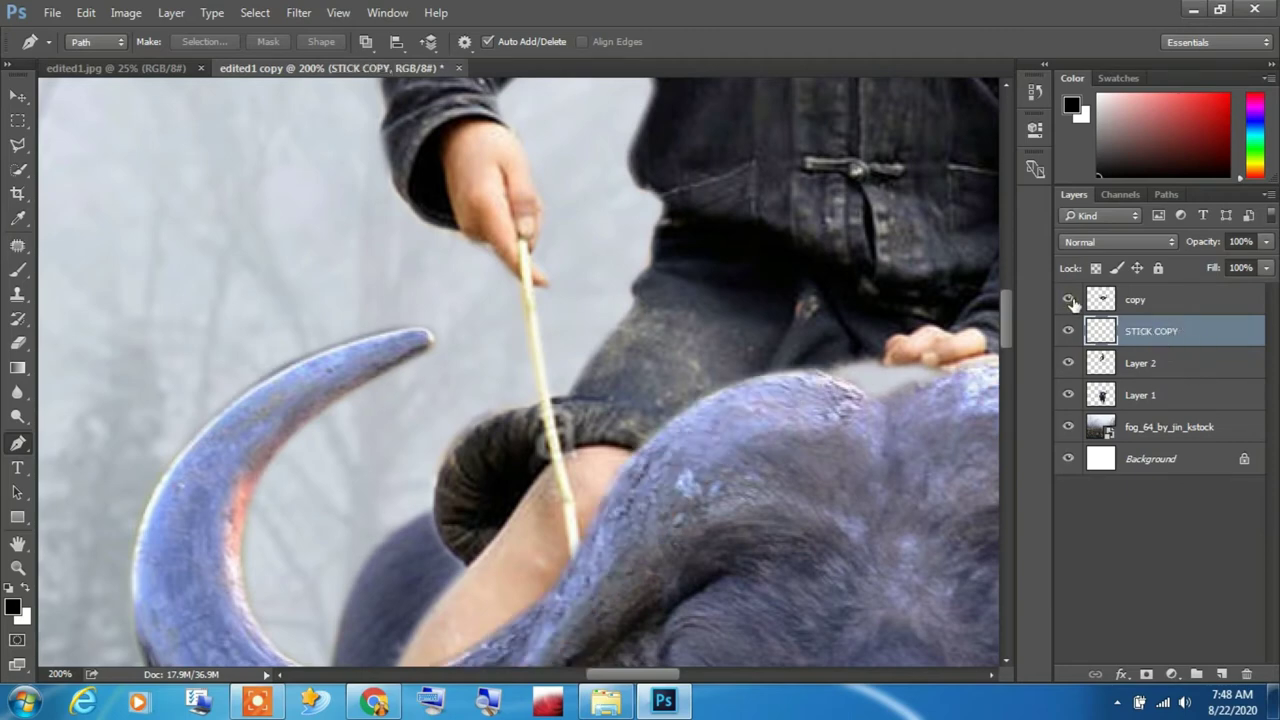
pyautogui.moveTo(990, 363); pyautogui.dragTo(690, 510)
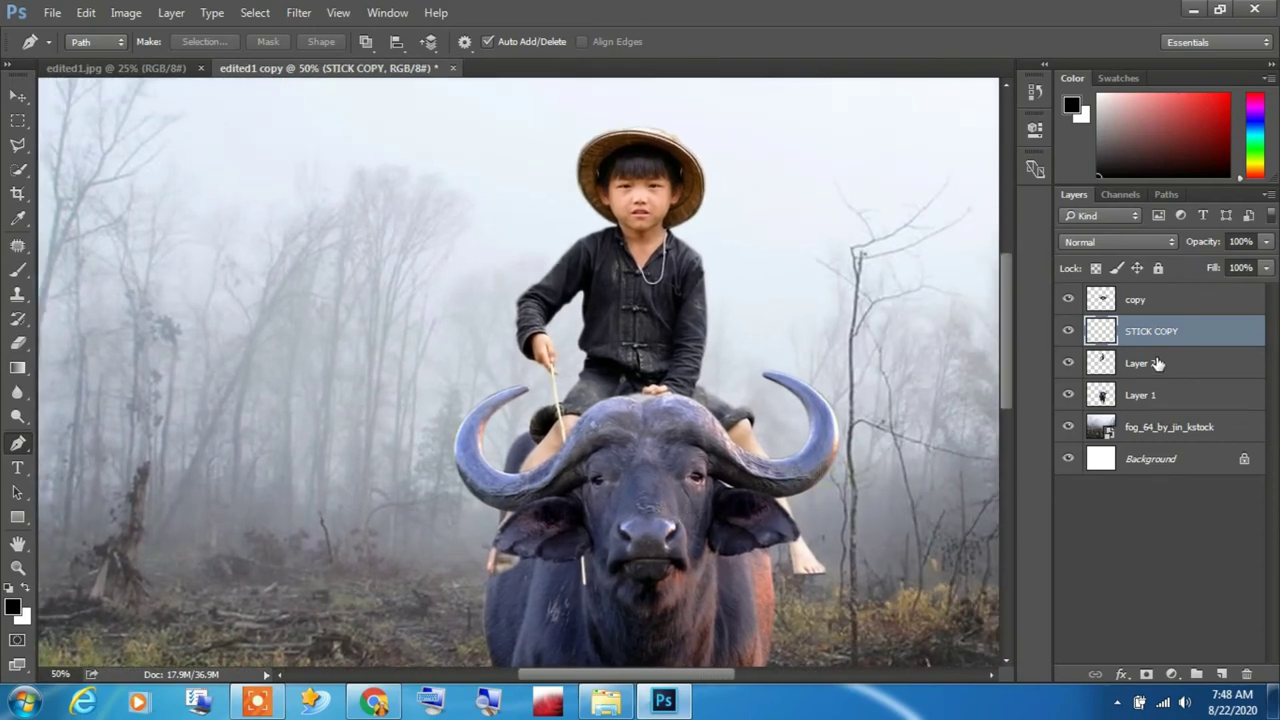
pyautogui.moveTo(1157, 363); pyautogui.dragTo(1160, 301)
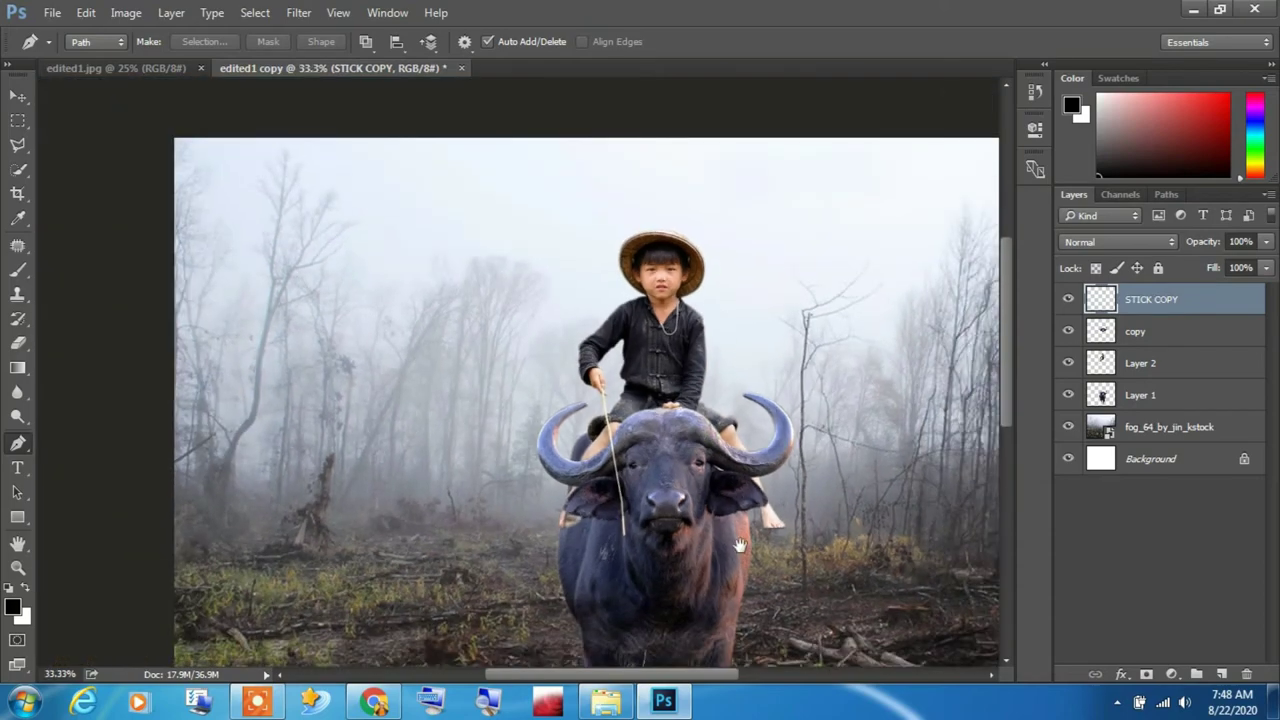
pyautogui.moveTo(703, 437); pyautogui.dragTo(581, 325)
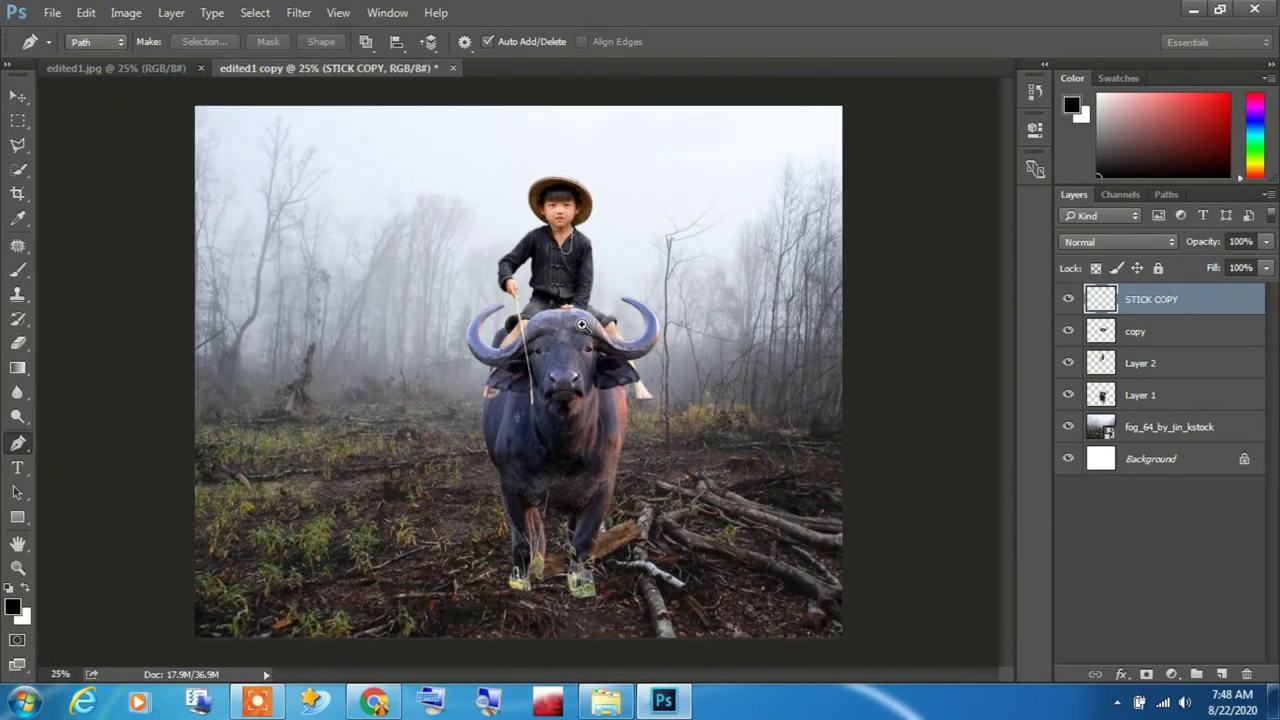
pyautogui.click(581, 325)
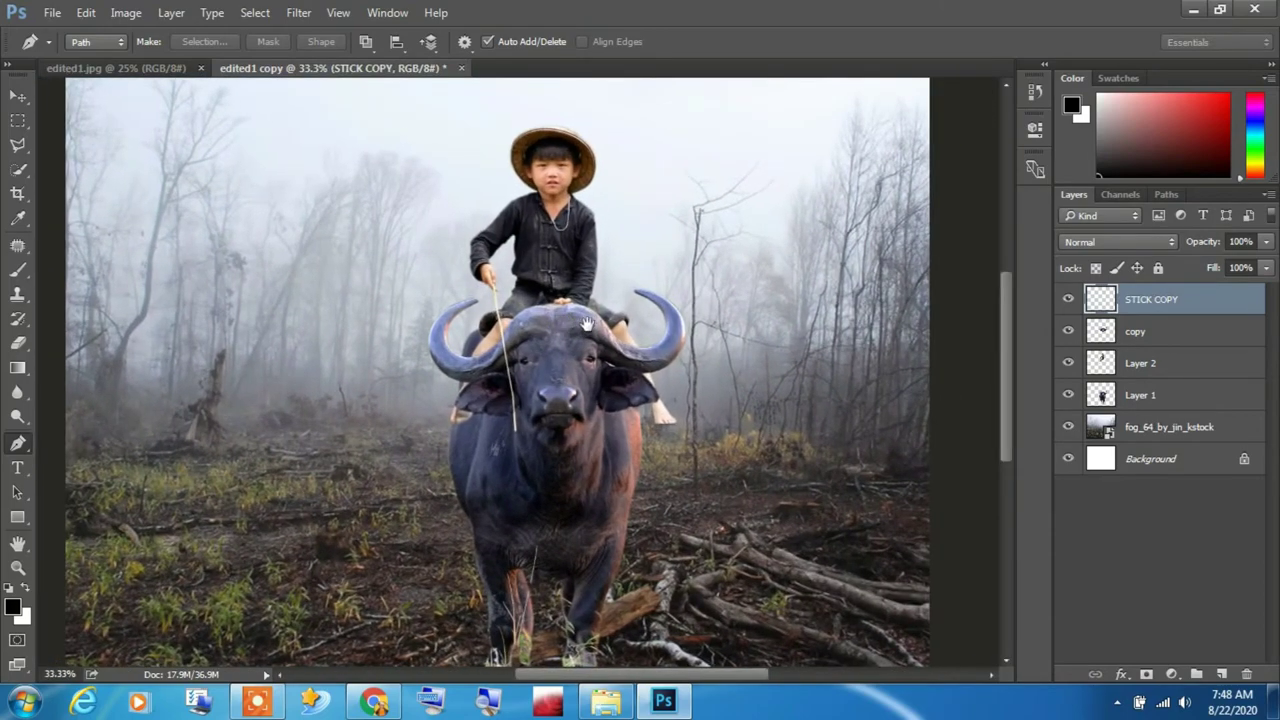
# - Select the boy's Layer 2 with the Move tool
pyautogui.click(17, 95)
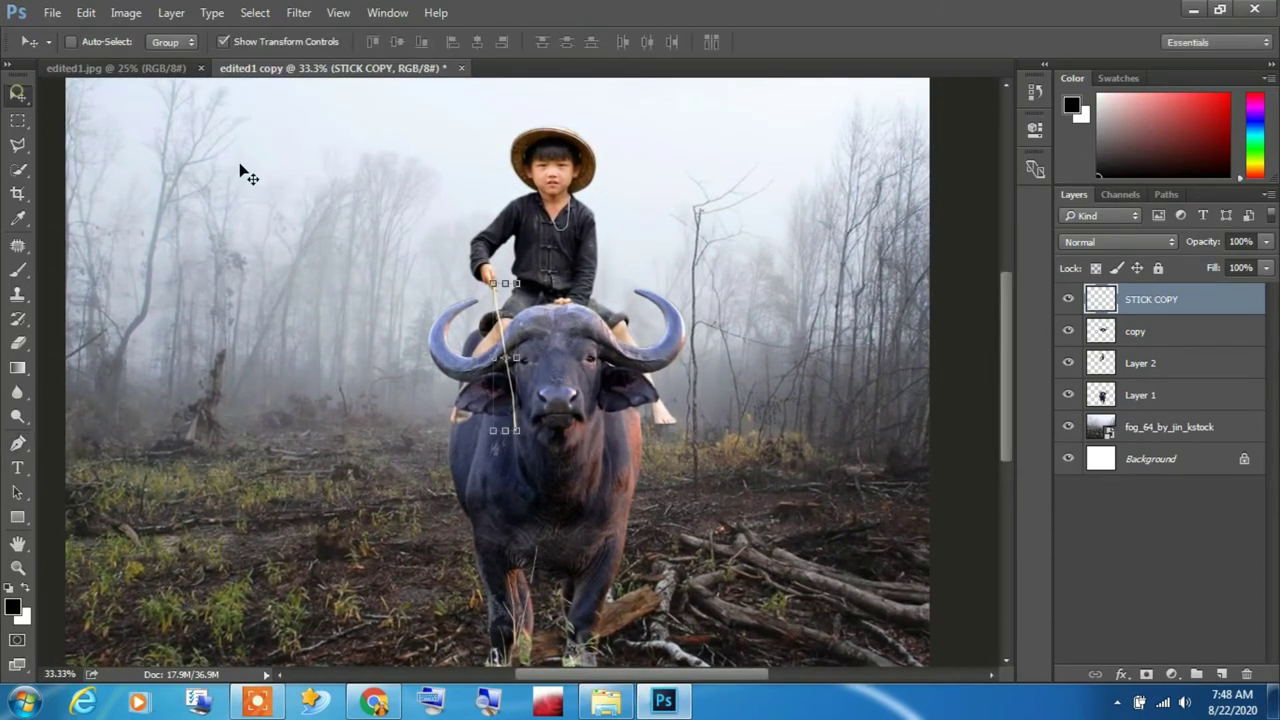
pyautogui.rightClick(532, 209)
pyautogui.click(545, 222)
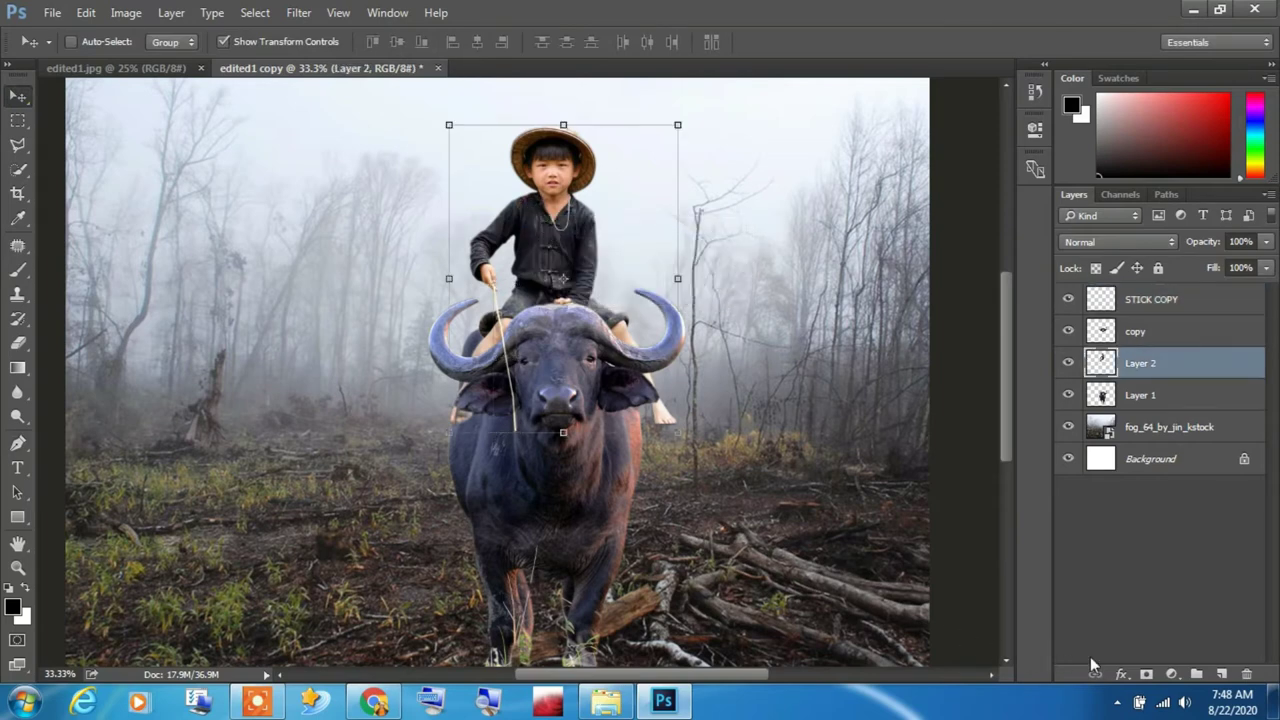
# - Add a Levels adjustment clipped to Layer 2, lowering the boy's midtones to about 0.79
pyautogui.click(1173, 674)
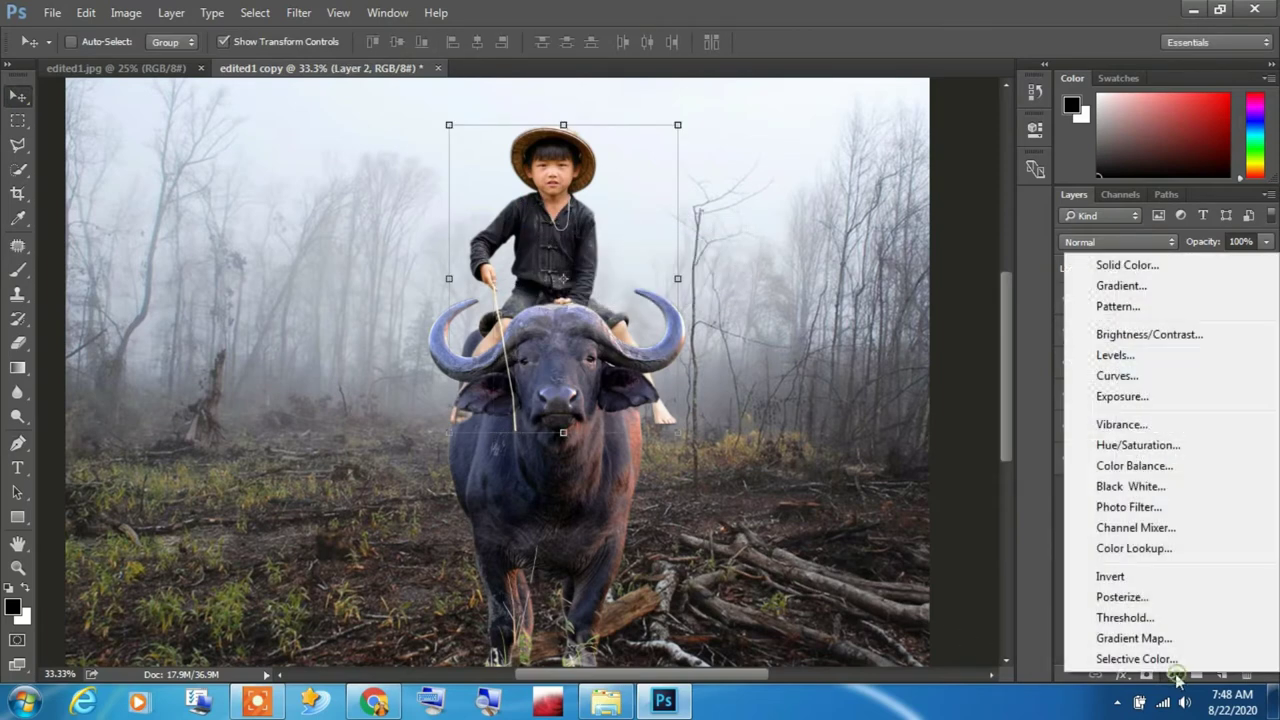
pyautogui.click(1110, 355)
pyautogui.click(868, 433)
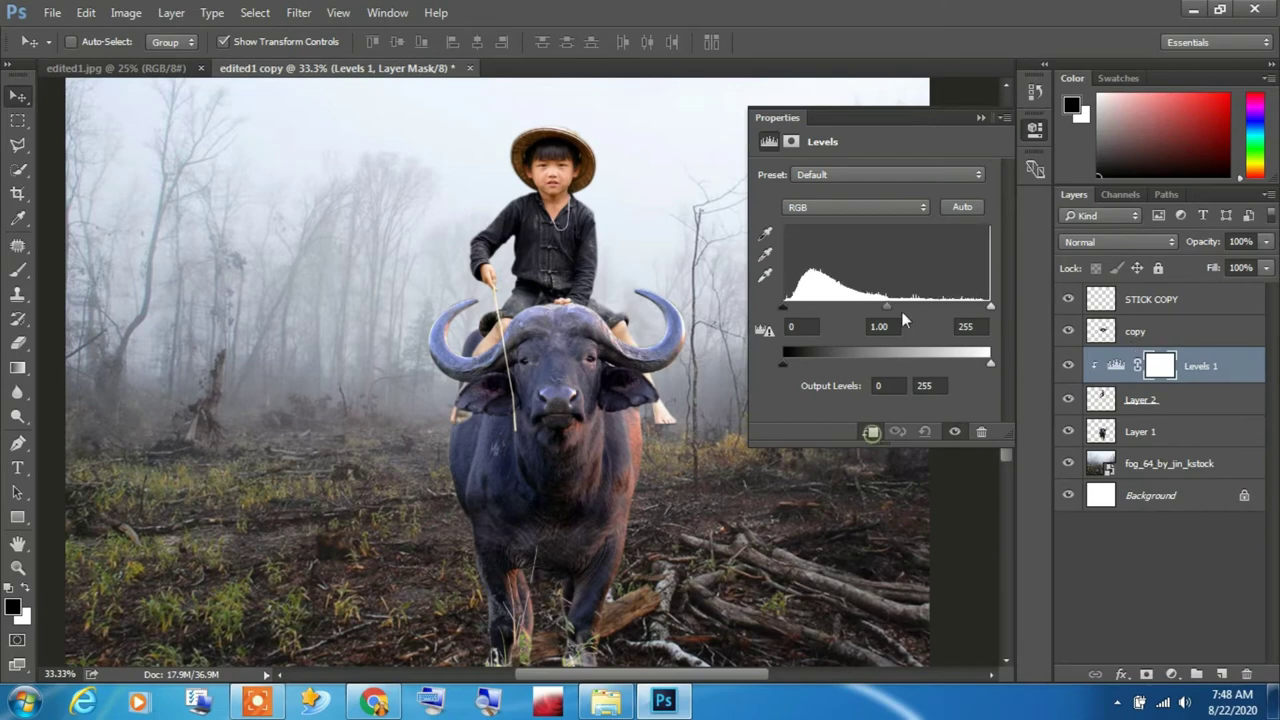
pyautogui.moveTo(890, 304); pyautogui.dragTo(900, 304)
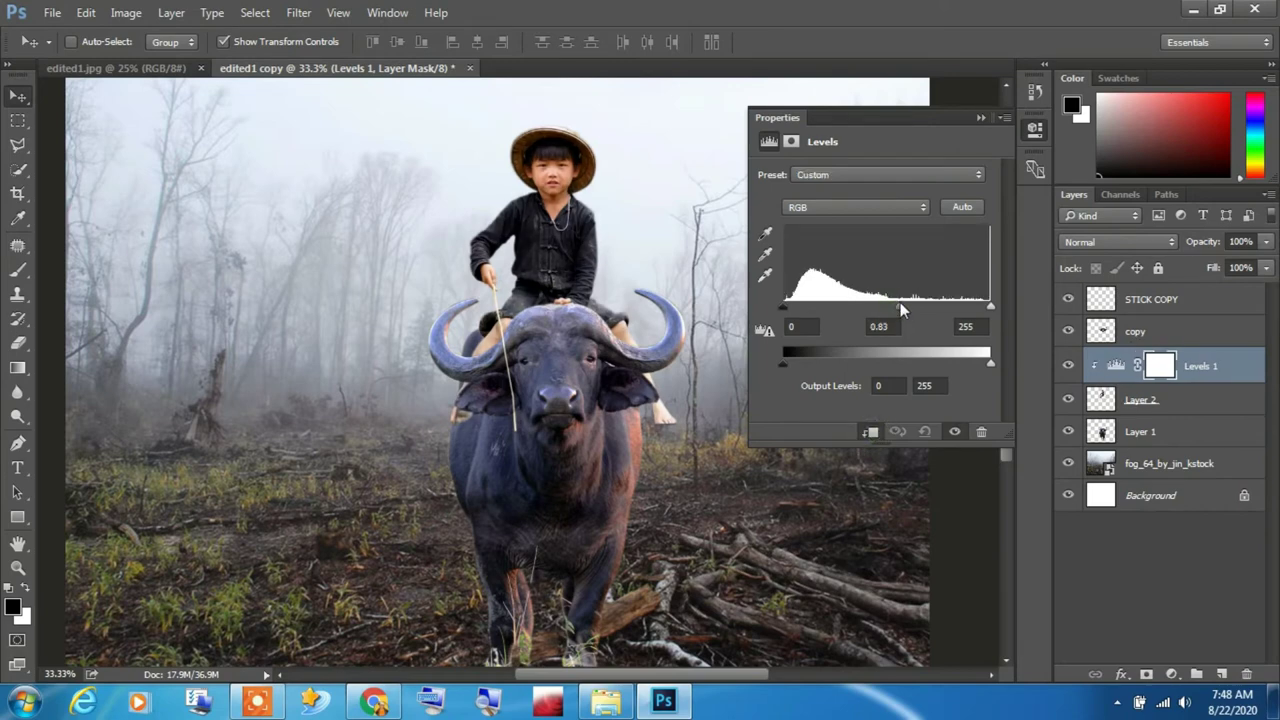
pyautogui.moveTo(990, 305); pyautogui.dragTo(983, 306)
pyautogui.moveTo(983, 306); pyautogui.dragTo(989, 304)
pyautogui.moveTo(901, 308); pyautogui.dragTo(900, 311)
pyautogui.click(980, 118)
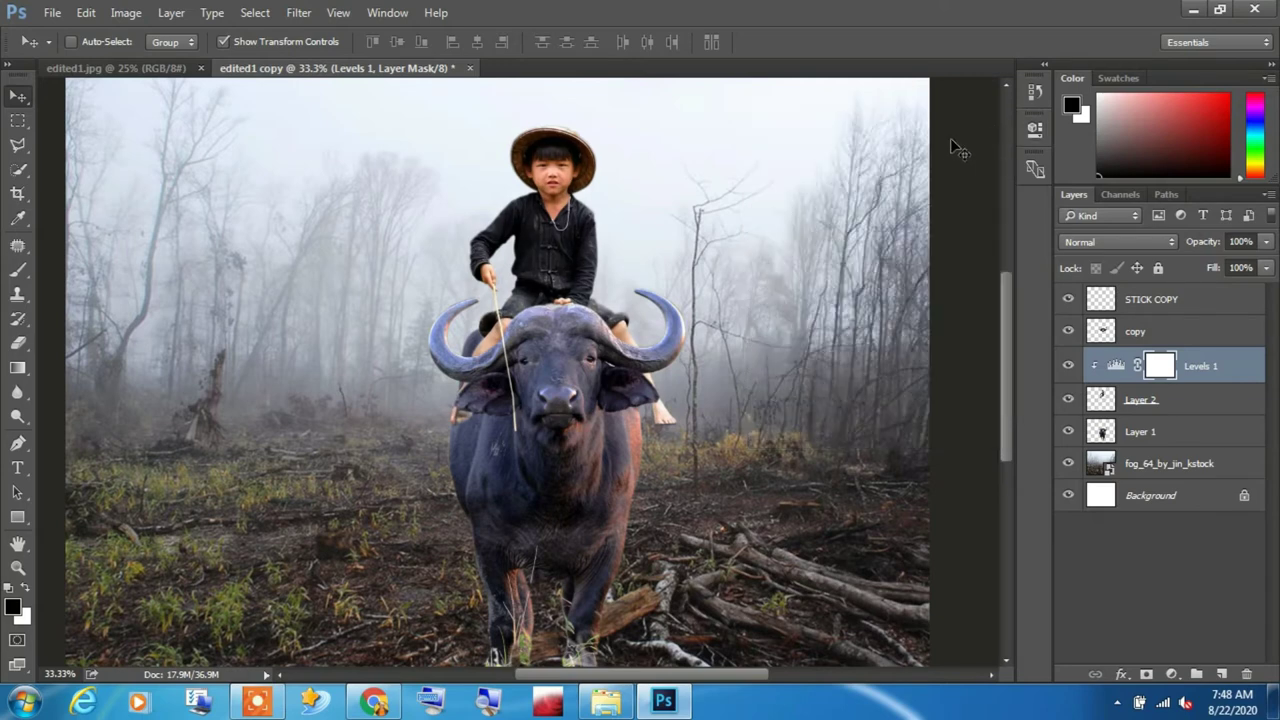
# - Check the buffalo's face and select its Layer 1
pyautogui.keyDown('ctrl'); pyautogui.keyDown('alt'); pyautogui.click(687, 357); pyautogui.keyUp('alt'); pyautogui.keyUp('ctrl')
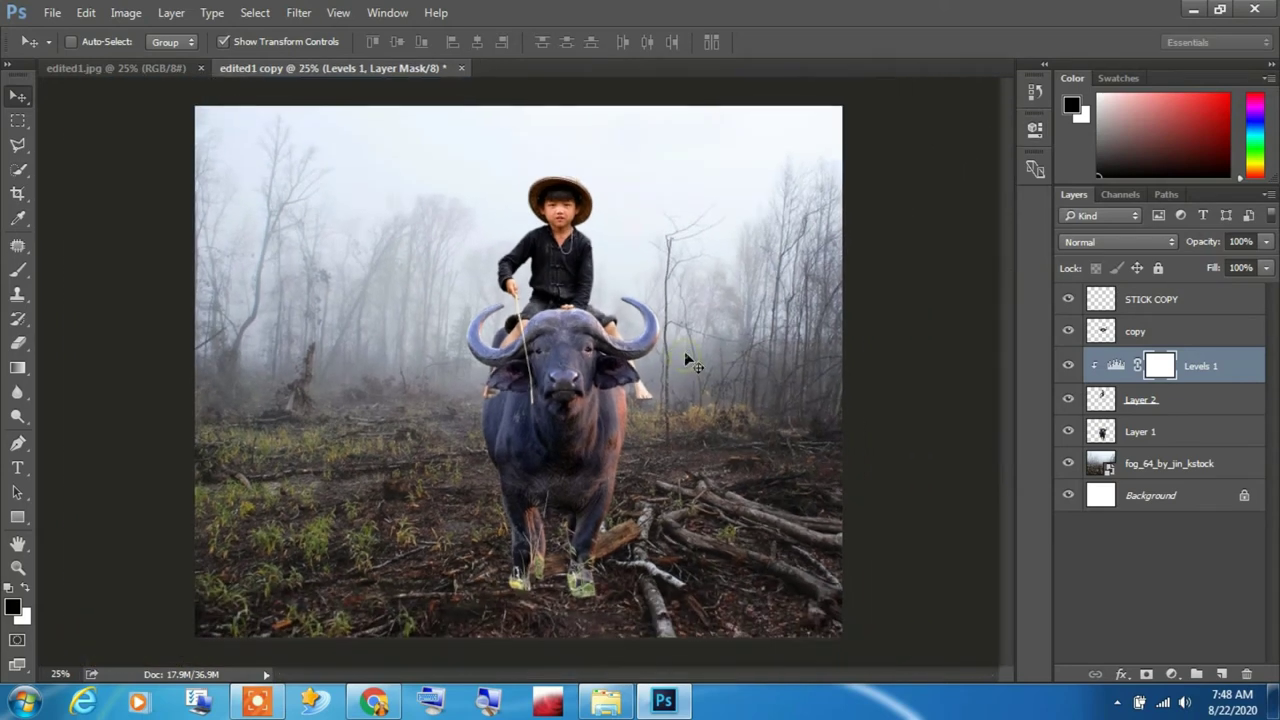
pyautogui.keyDown('ctrl'); pyautogui.click(533, 363); pyautogui.keyUp('ctrl')
pyautogui.keyDown('ctrl'); pyautogui.keyDown('alt'); pyautogui.click(533, 363); pyautogui.keyUp('alt'); pyautogui.keyUp('ctrl')
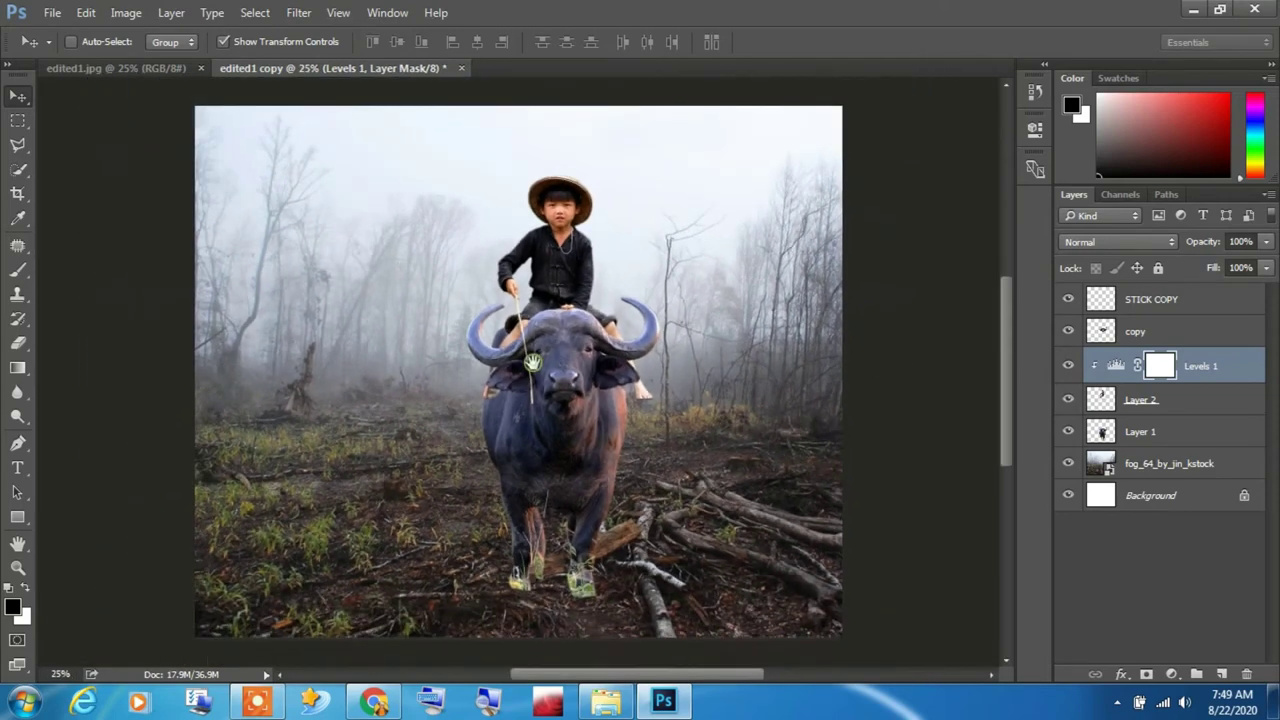
pyautogui.click(1137, 425)
# - Clip a Levels 2 adjustment to Layer 1 with midtones at 0.69, then hide the horns copy
pyautogui.click(1172, 674)
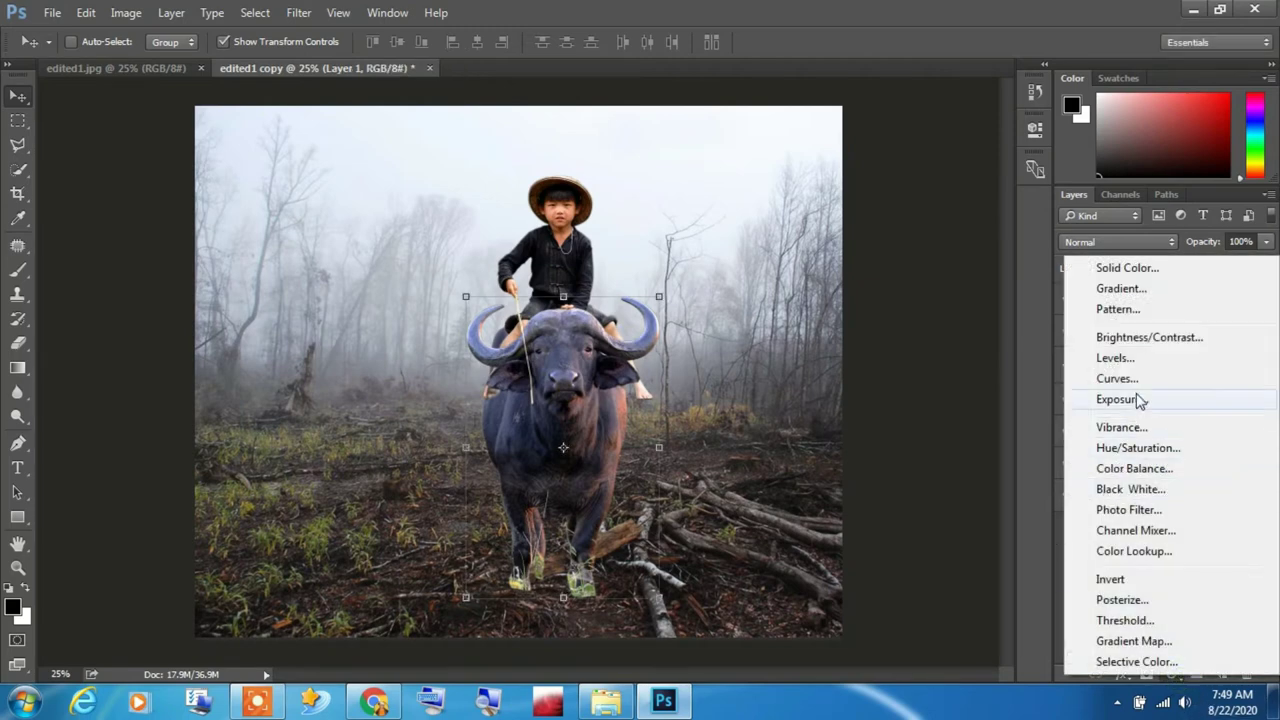
pyautogui.click(1115, 358)
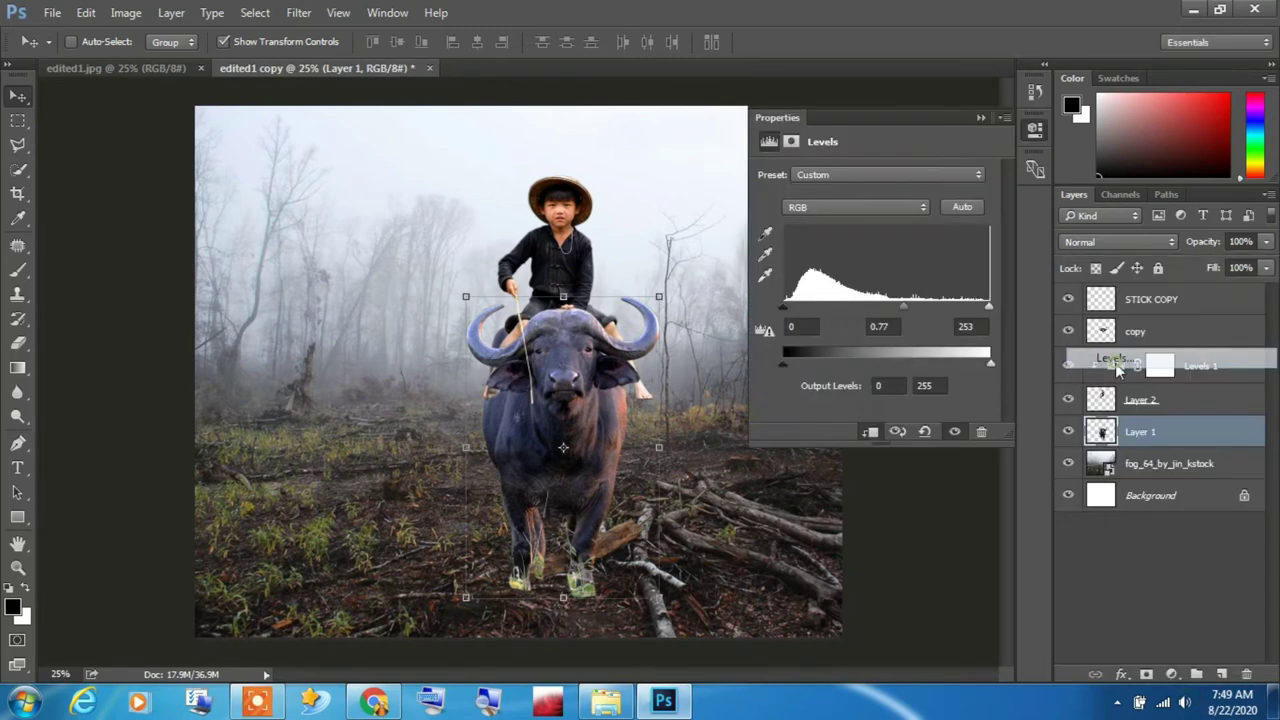
pyautogui.click(870, 431)
pyautogui.moveTo(887, 305); pyautogui.dragTo(904, 310)
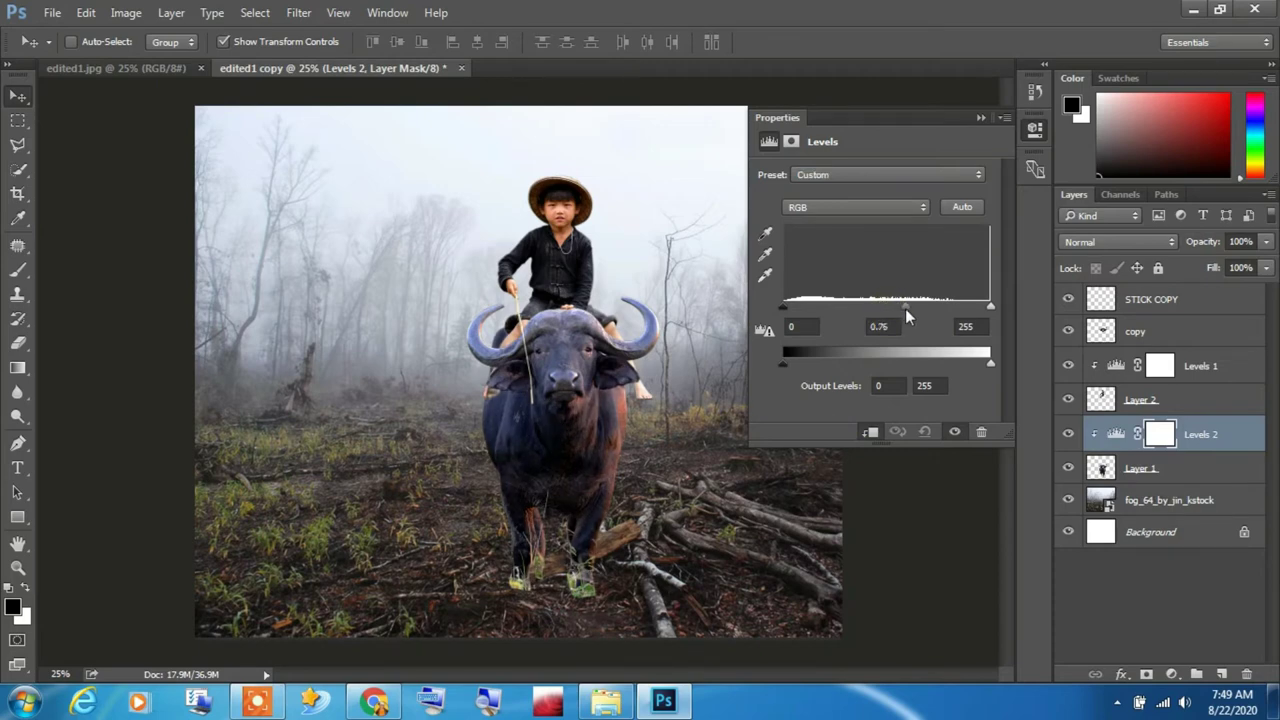
pyautogui.moveTo(907, 308); pyautogui.dragTo(911, 310)
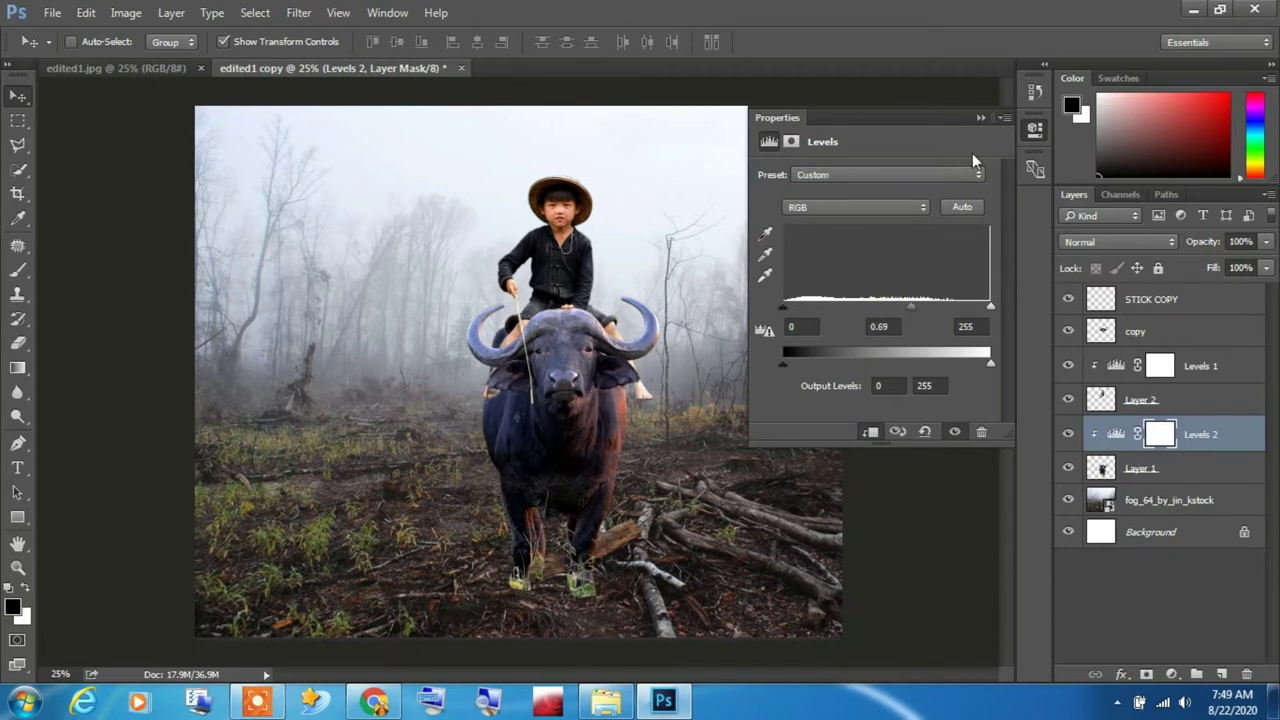
pyautogui.click(980, 118)
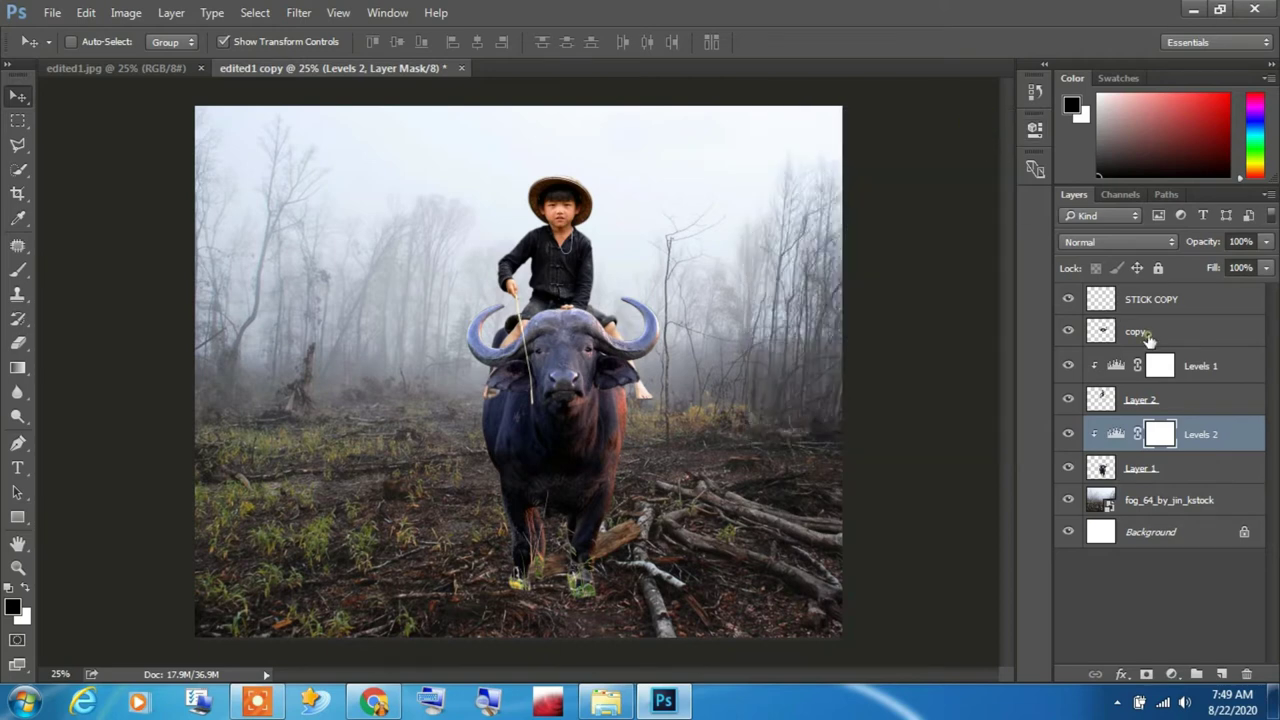
pyautogui.click(1148, 340)
pyautogui.click(1068, 331)
# - Show the horns copy and clip a Levels 3 adjustment to it with midtones at 0.62
pyautogui.click(1068, 331)
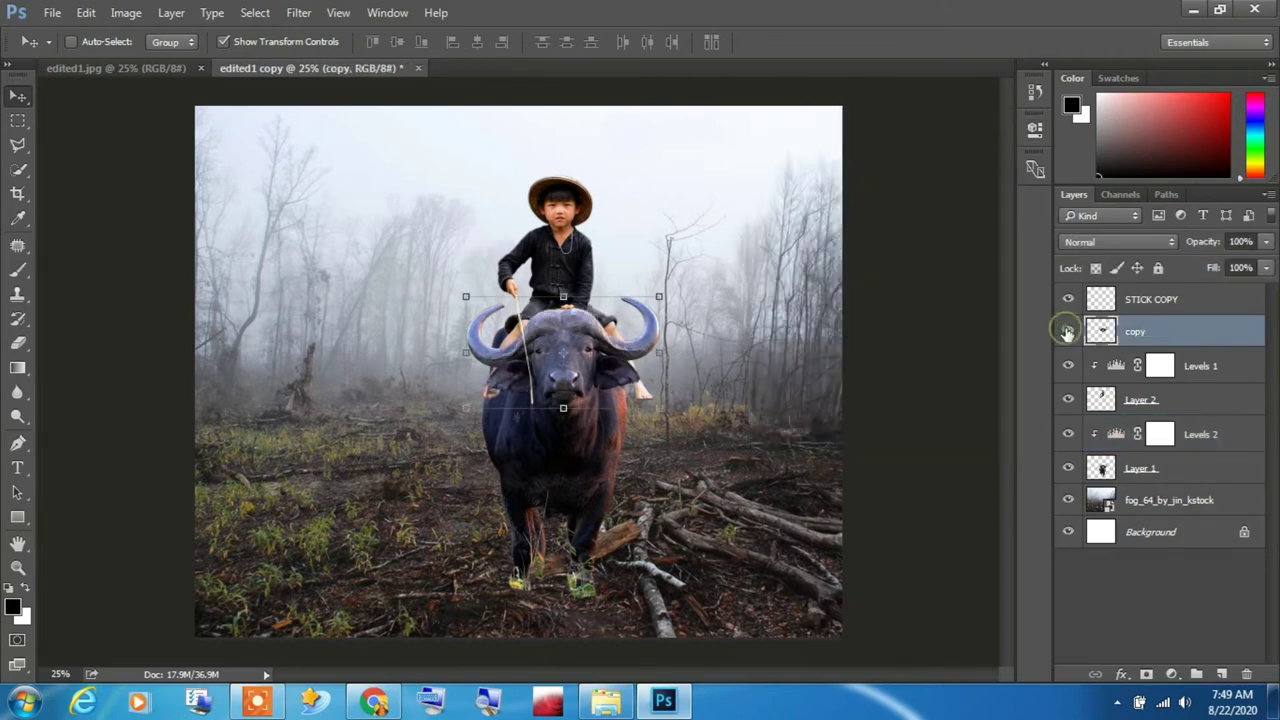
pyautogui.click(1172, 674)
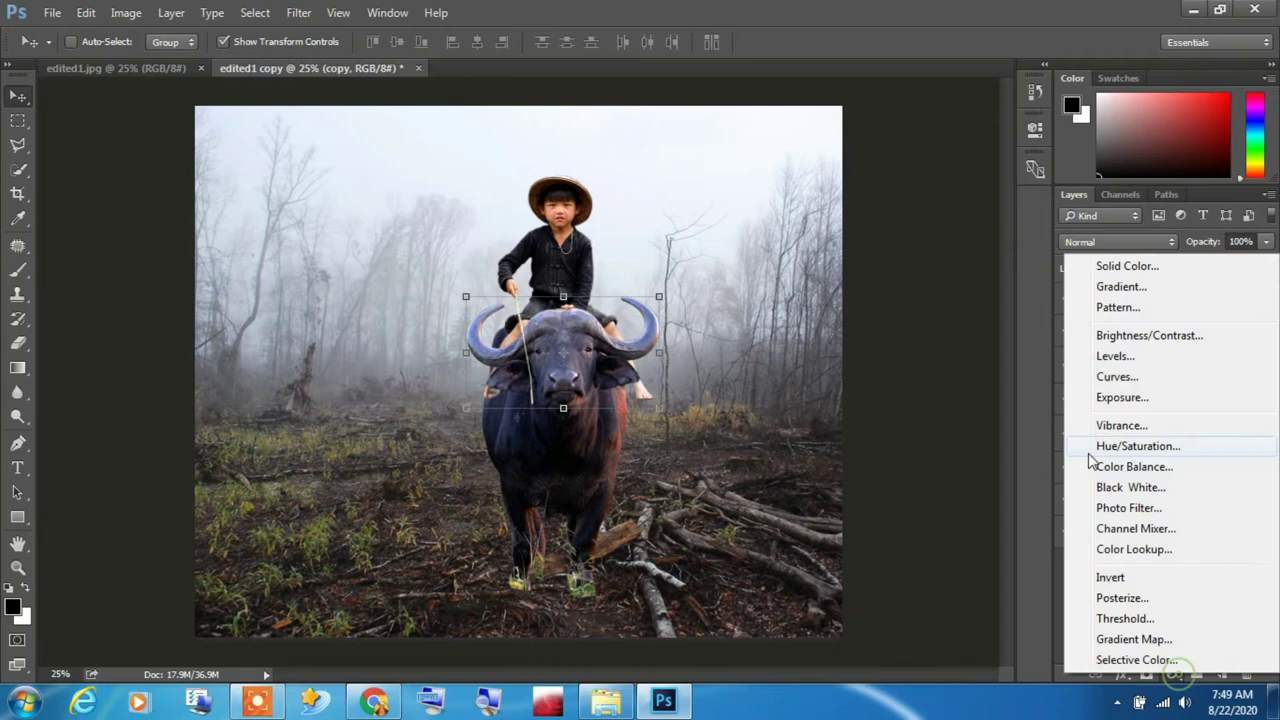
pyautogui.click(1118, 360)
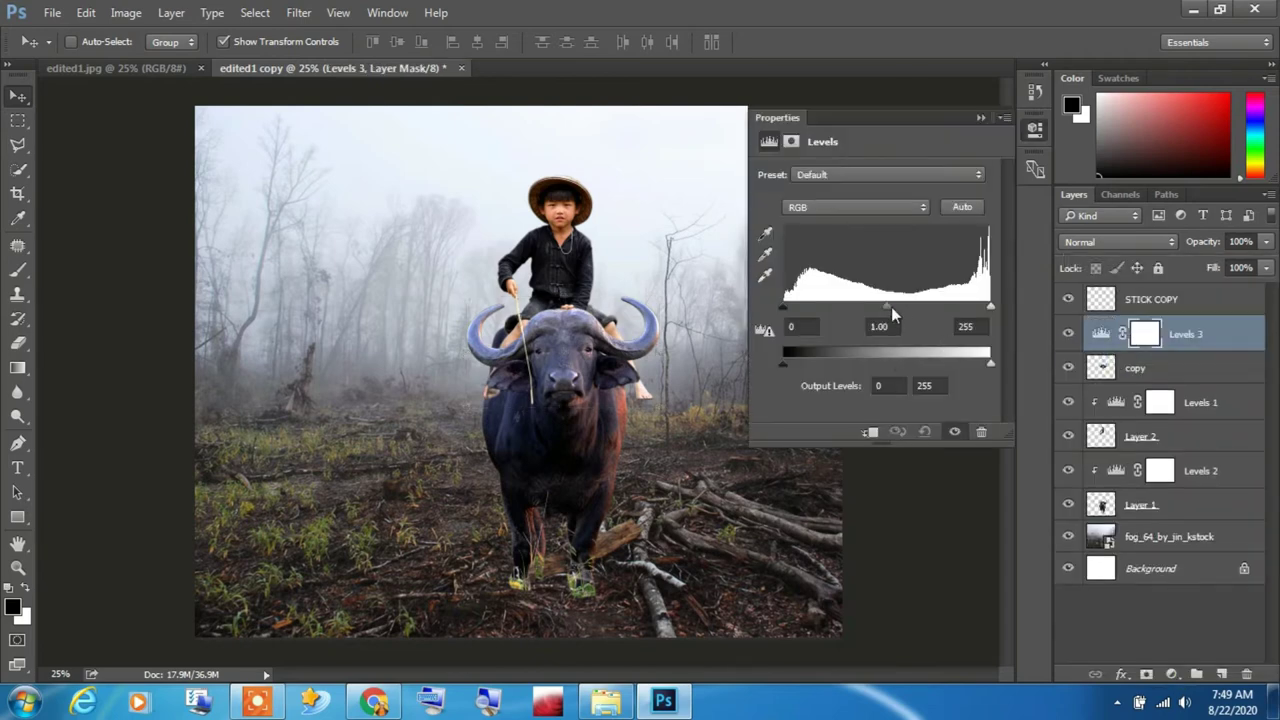
pyautogui.click(870, 431)
pyautogui.moveTo(885, 304); pyautogui.dragTo(917, 318)
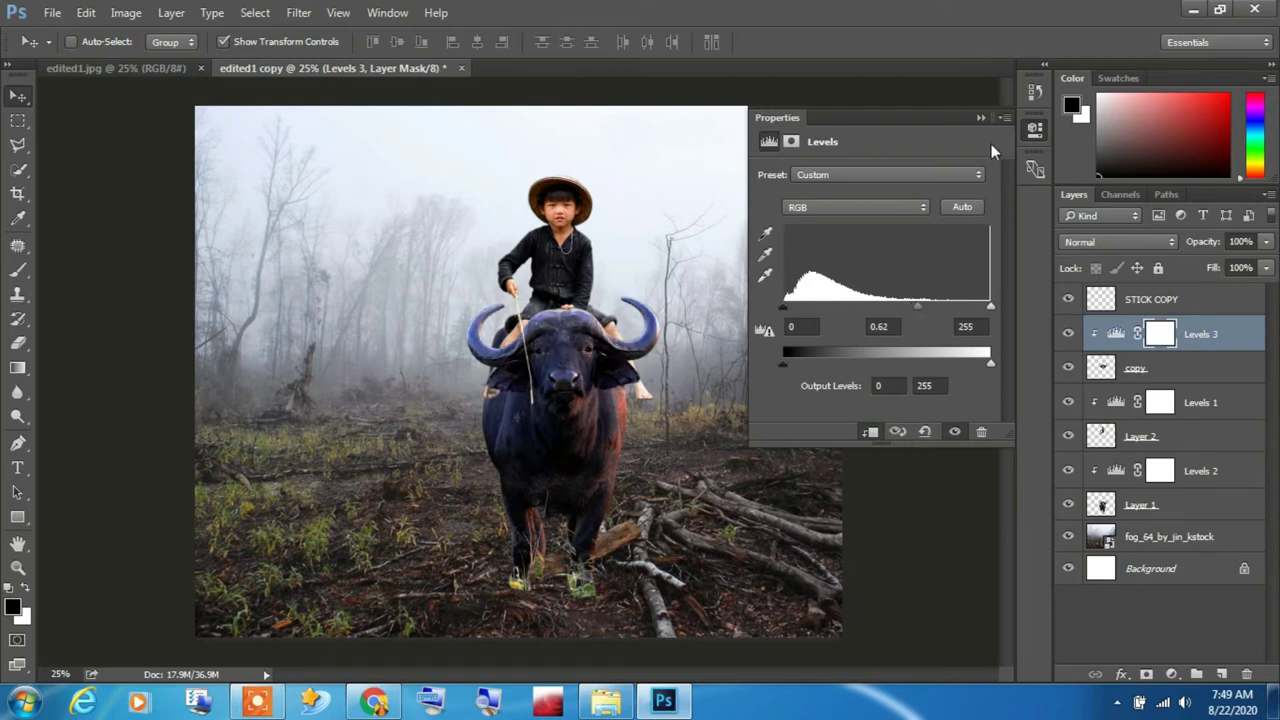
pyautogui.click(979, 118)
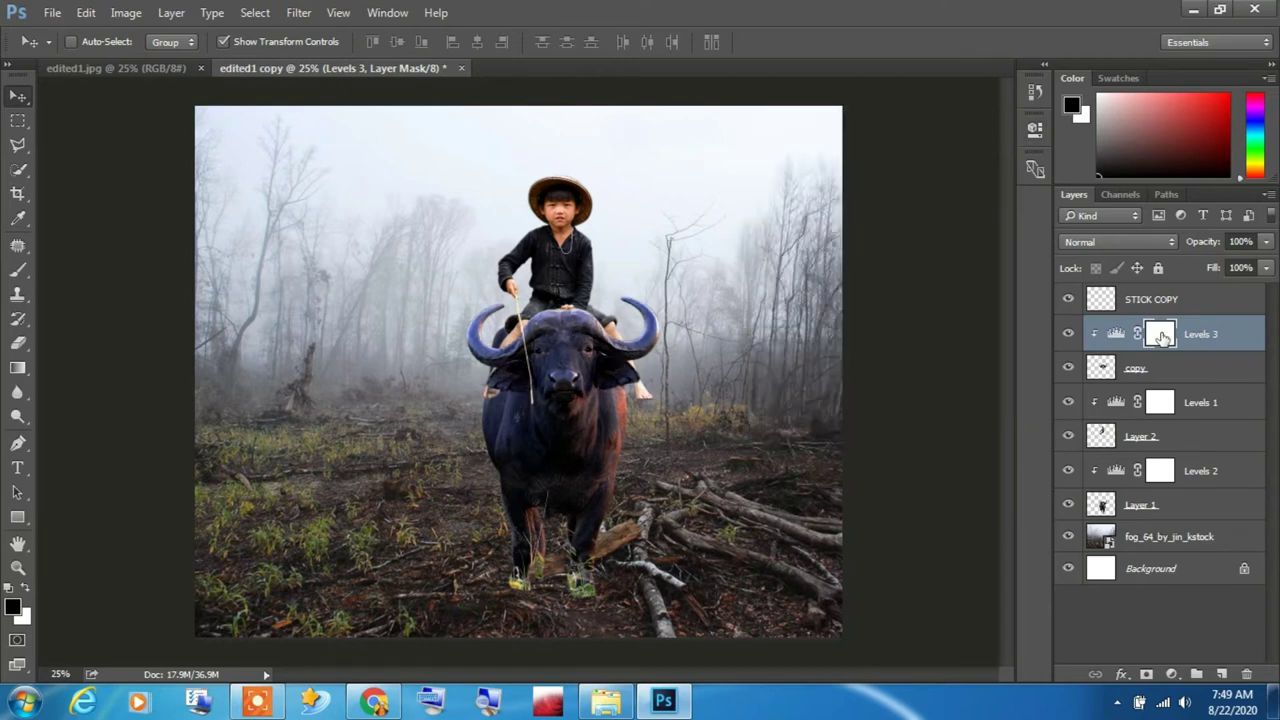
pyautogui.click(18, 270)
# - Paint the Levels 3 mask over the buffalo's horn edges, right eye and forehead
pyautogui.scroll(3, 601, 301)
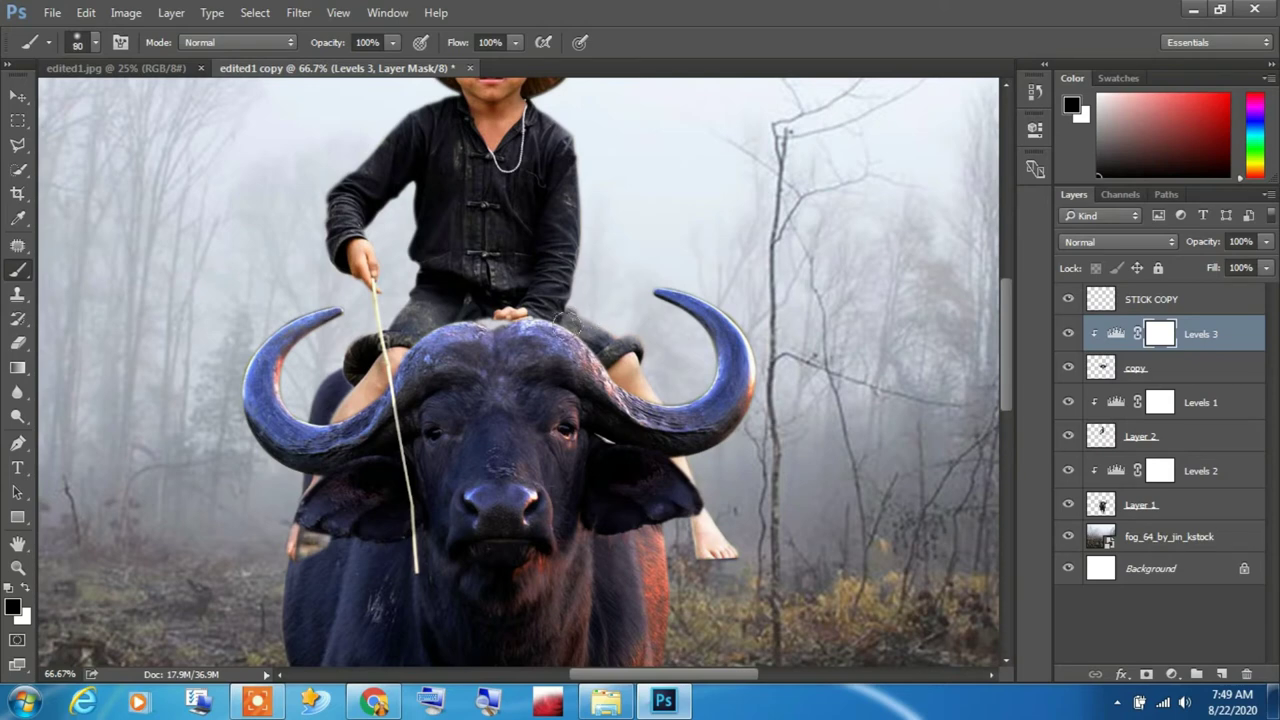
pyautogui.press('[')
pyautogui.press('[')
pyautogui.press('[')
pyautogui.moveTo(545, 341); pyautogui.dragTo(652, 405)
pyautogui.press(']')
pyautogui.press(']')
pyautogui.press(']')
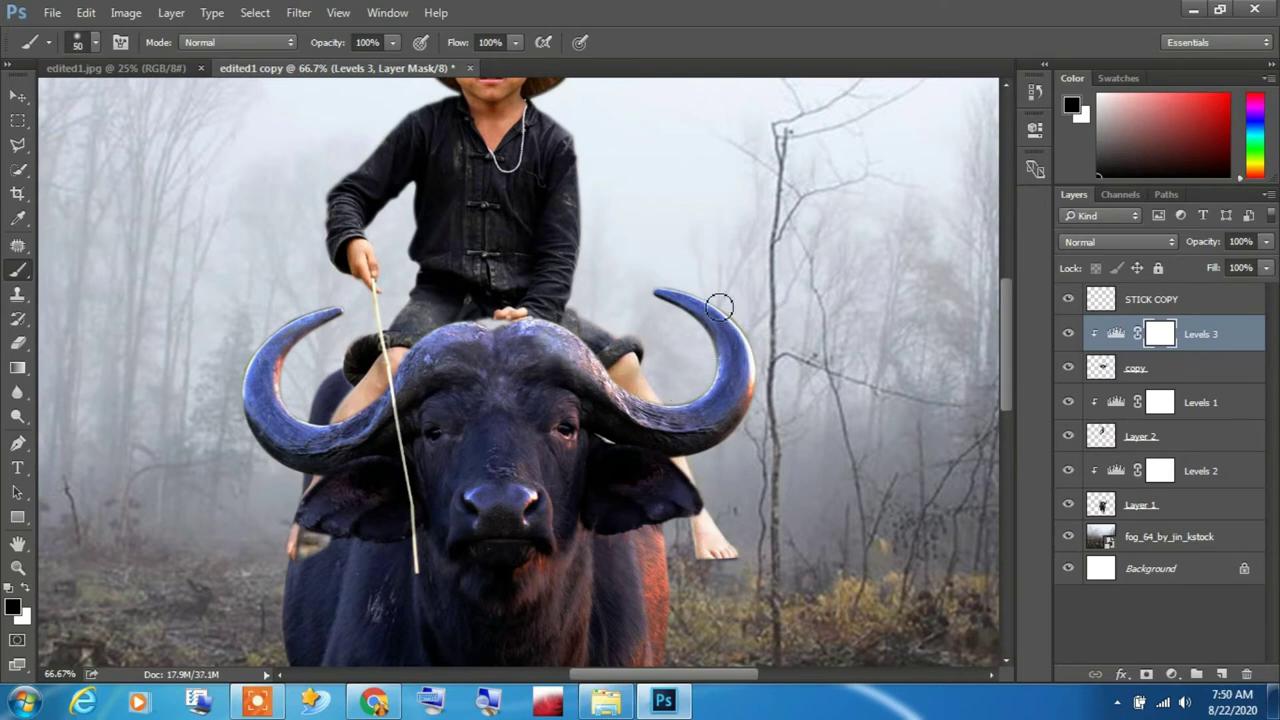
pyautogui.moveTo(758, 348); pyautogui.dragTo(735, 448)
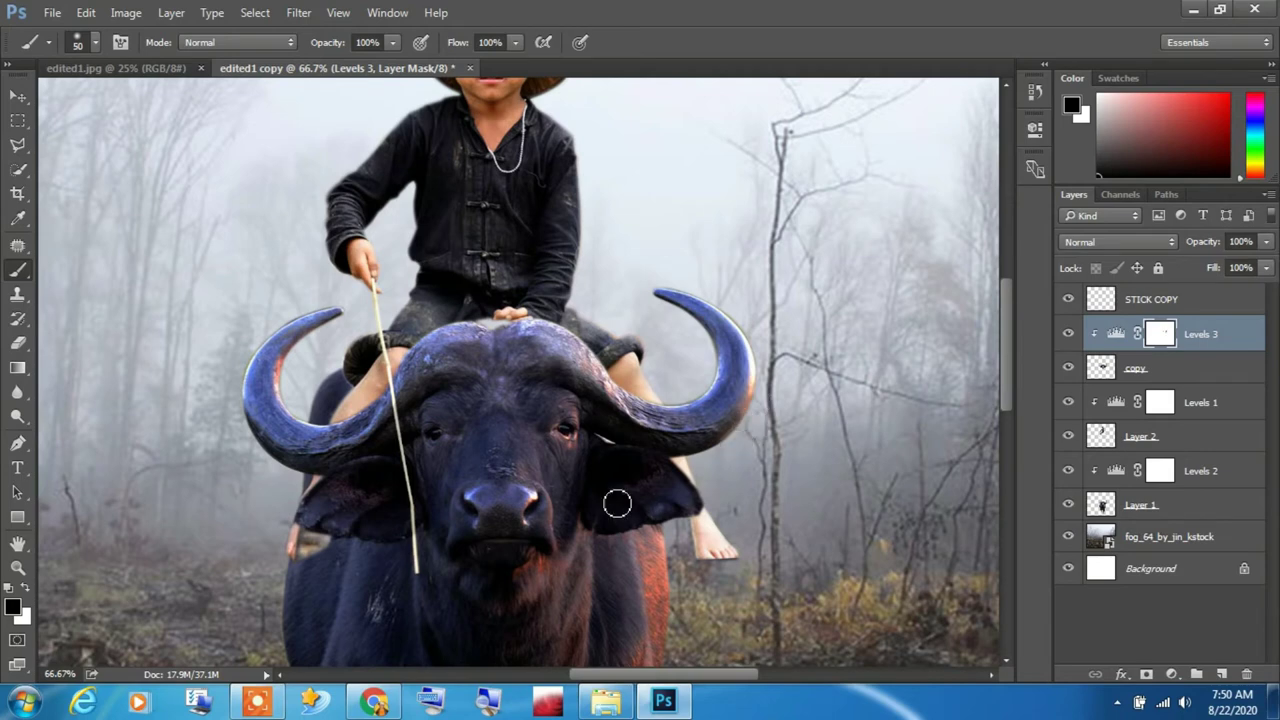
pyautogui.press('[')
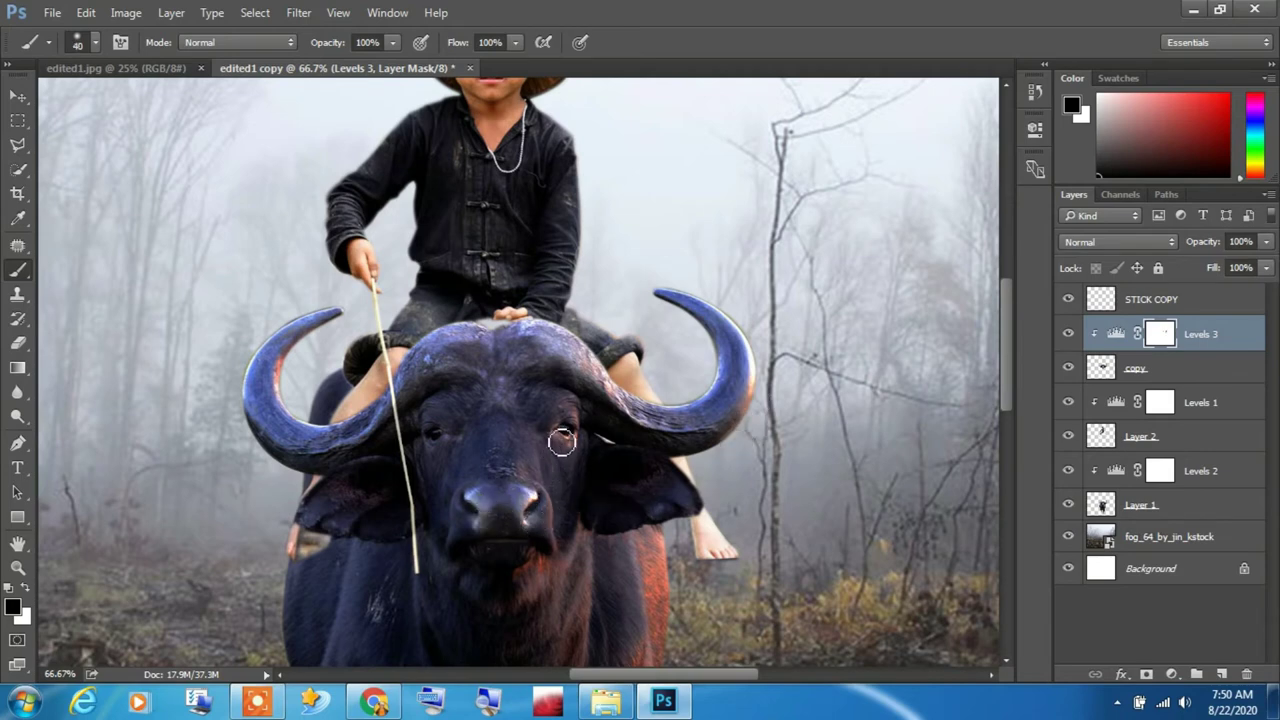
pyautogui.moveTo(563, 440); pyautogui.dragTo(577, 448)
pyautogui.press('[')
pyautogui.press('[')
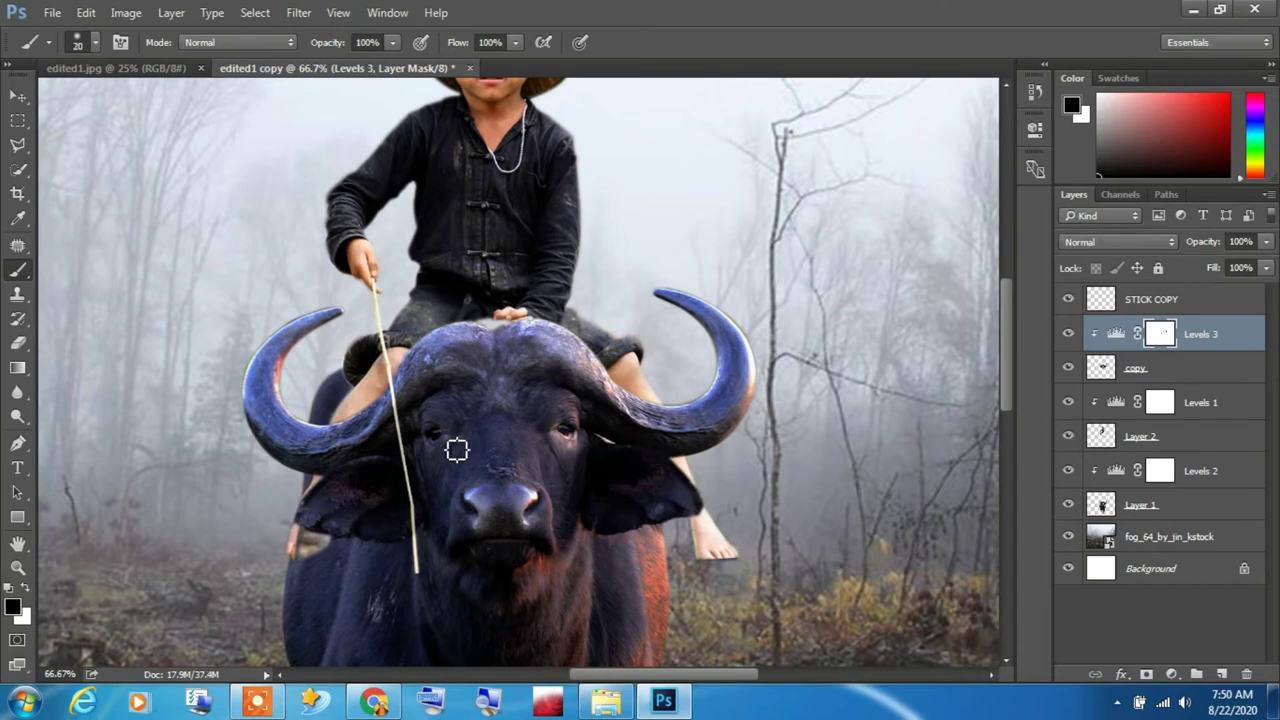
pyautogui.press('[')
pyautogui.press(']')
pyautogui.press(']')
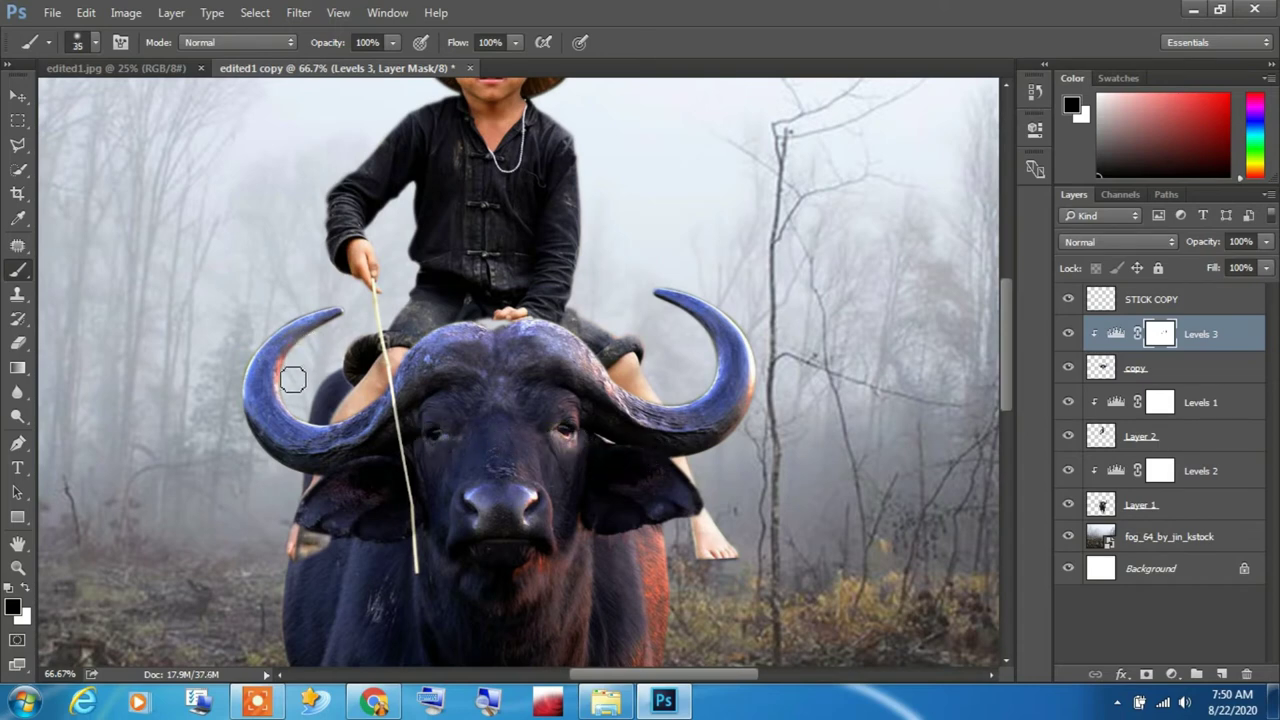
pyautogui.moveTo(303, 418)
pyautogui.mouseDown()
pyautogui.moveTo(275, 345)
pyautogui.moveTo(320, 318)
pyautogui.moveTo(283, 333)
pyautogui.moveTo(261, 370)
pyautogui.moveTo(256, 428)
pyautogui.mouseUp()
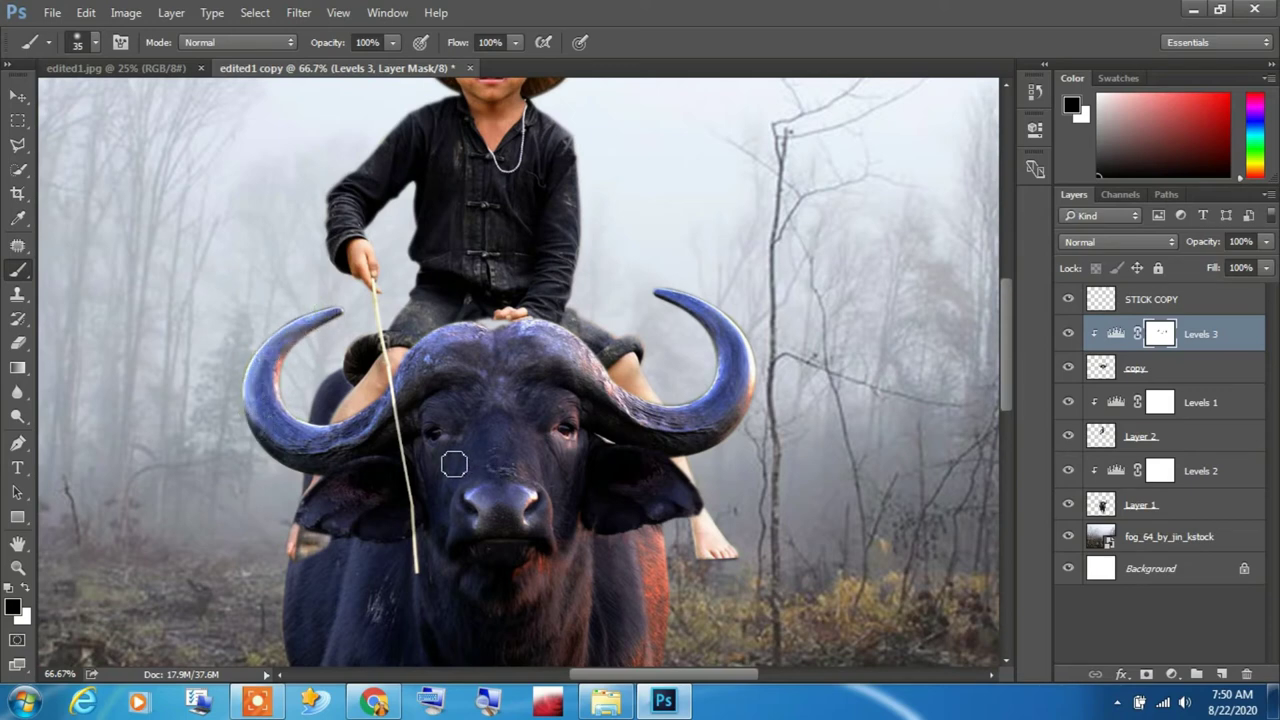
pyautogui.moveTo(446, 350); pyautogui.dragTo(522, 331)
# - Drag the ClipartKey_1529041 grass image from the source folder into the composite
pyautogui.keyDown('alt'); pyautogui.click(600, 360); pyautogui.keyUp('alt')
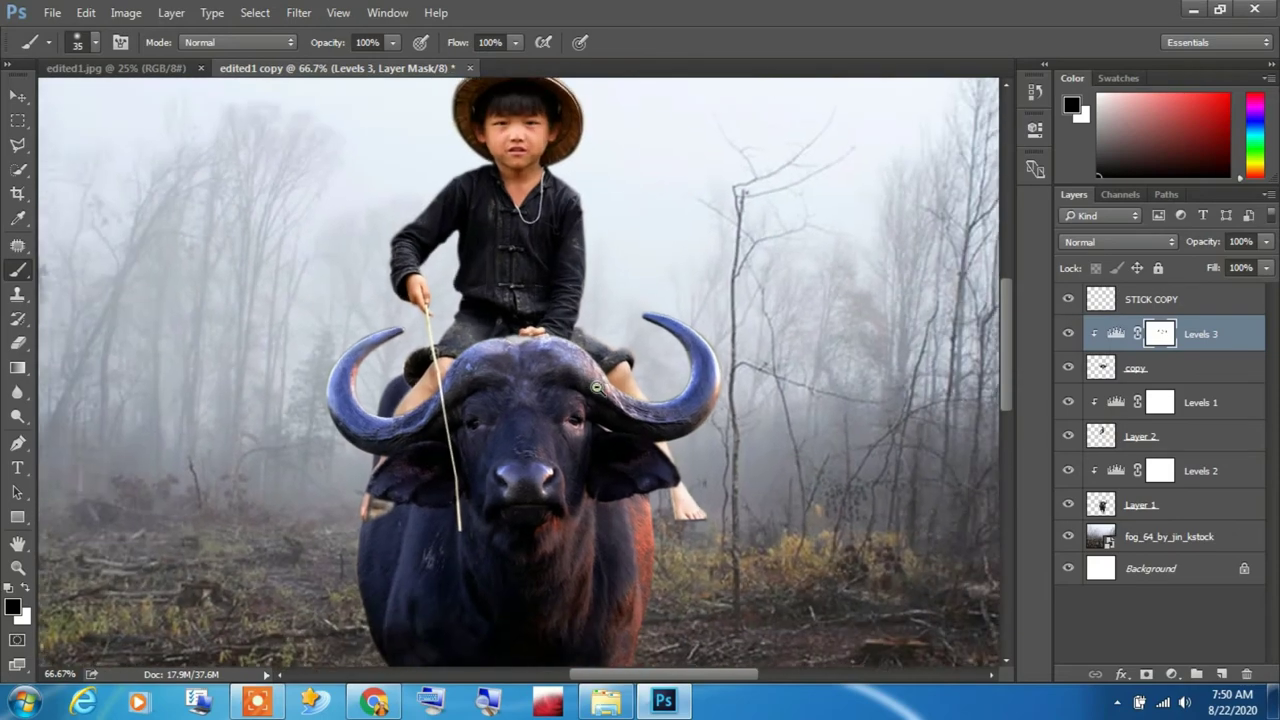
pyautogui.keyDown('alt'); pyautogui.click(678, 397); pyautogui.keyUp('alt')
pyautogui.keyDown('alt'); pyautogui.click(678, 397); pyautogui.keyUp('alt')
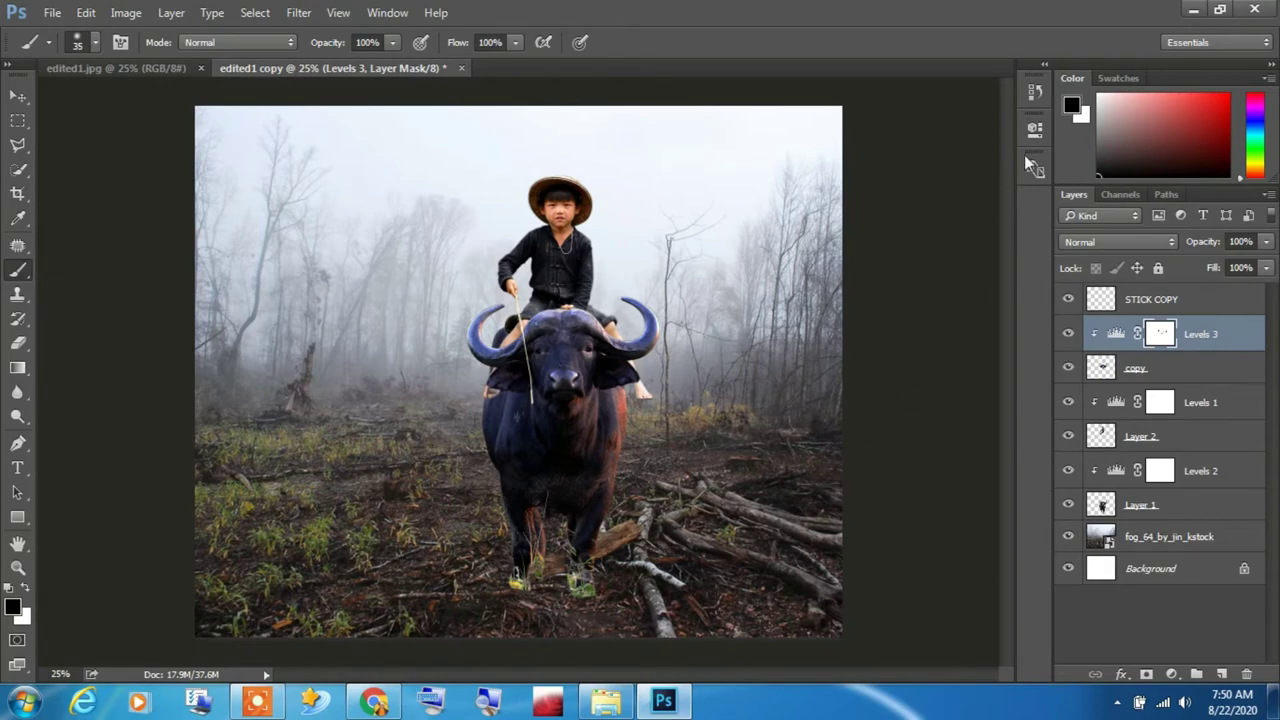
pyautogui.click(605, 701)
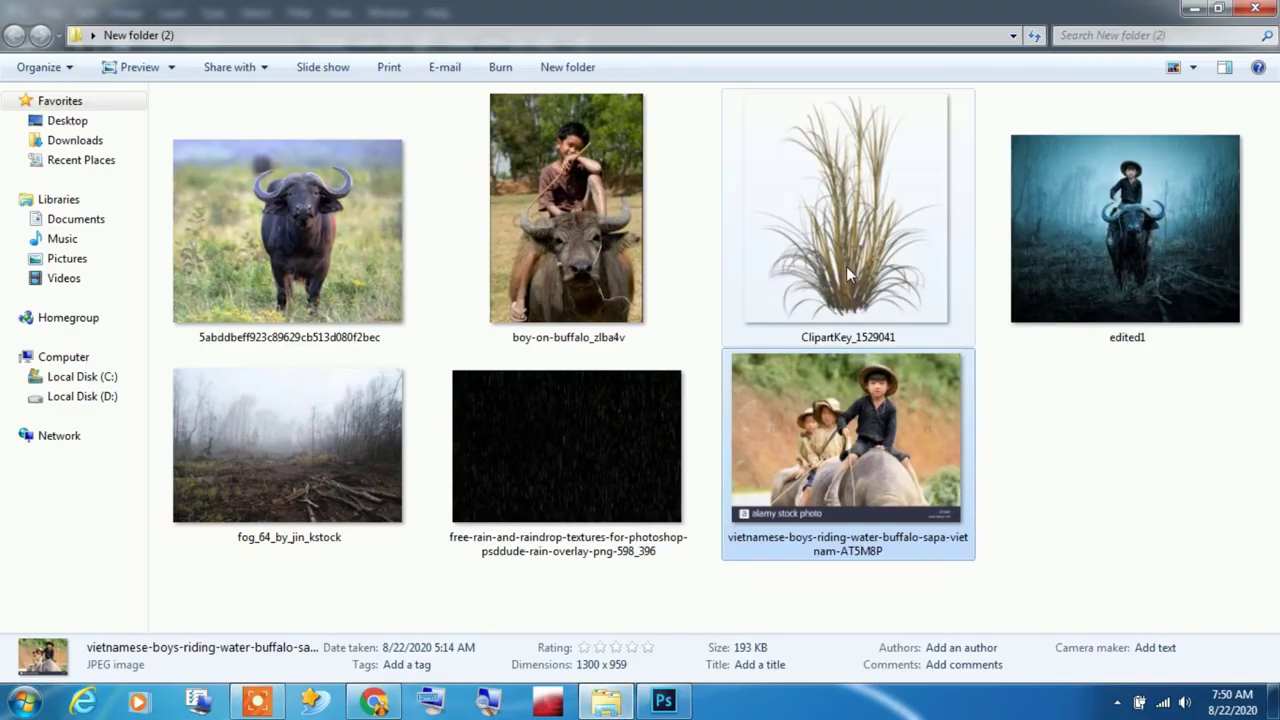
pyautogui.moveTo(848, 276)
pyautogui.mouseDown()
pyautogui.moveTo(621, 620)
pyautogui.moveTo(555, 587)
pyautogui.moveTo(613, 597)
pyautogui.mouseUp()
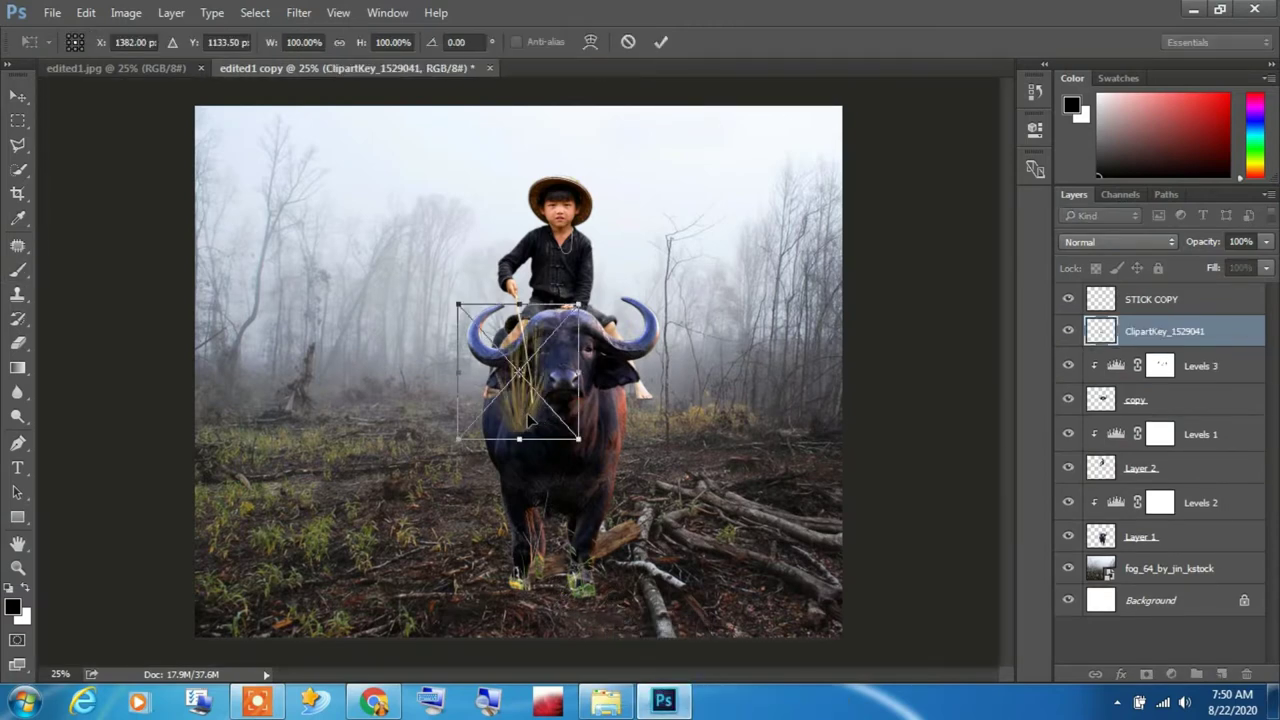
# - Place the grass at the buffalo's feet and scale it down
pyautogui.moveTo(530, 422); pyautogui.dragTo(533, 588)
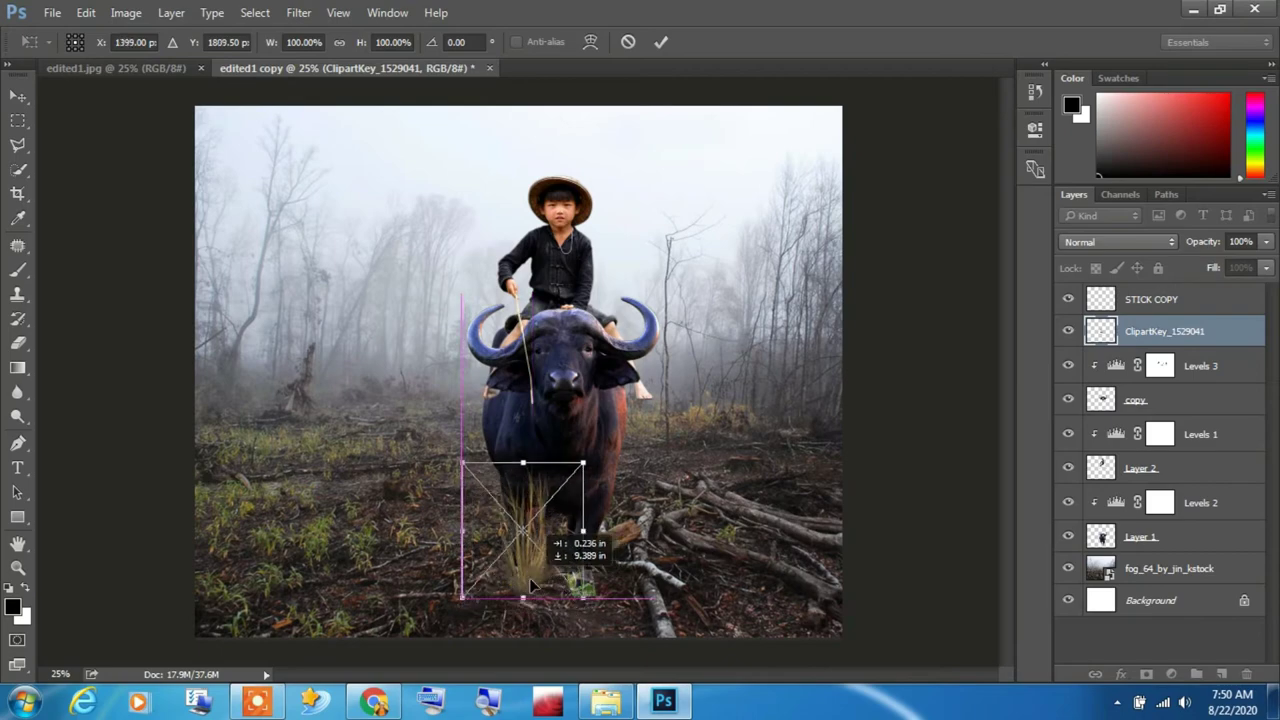
pyautogui.press('Return')
pyautogui.press('b')
pyautogui.scroll(1, 533, 565)
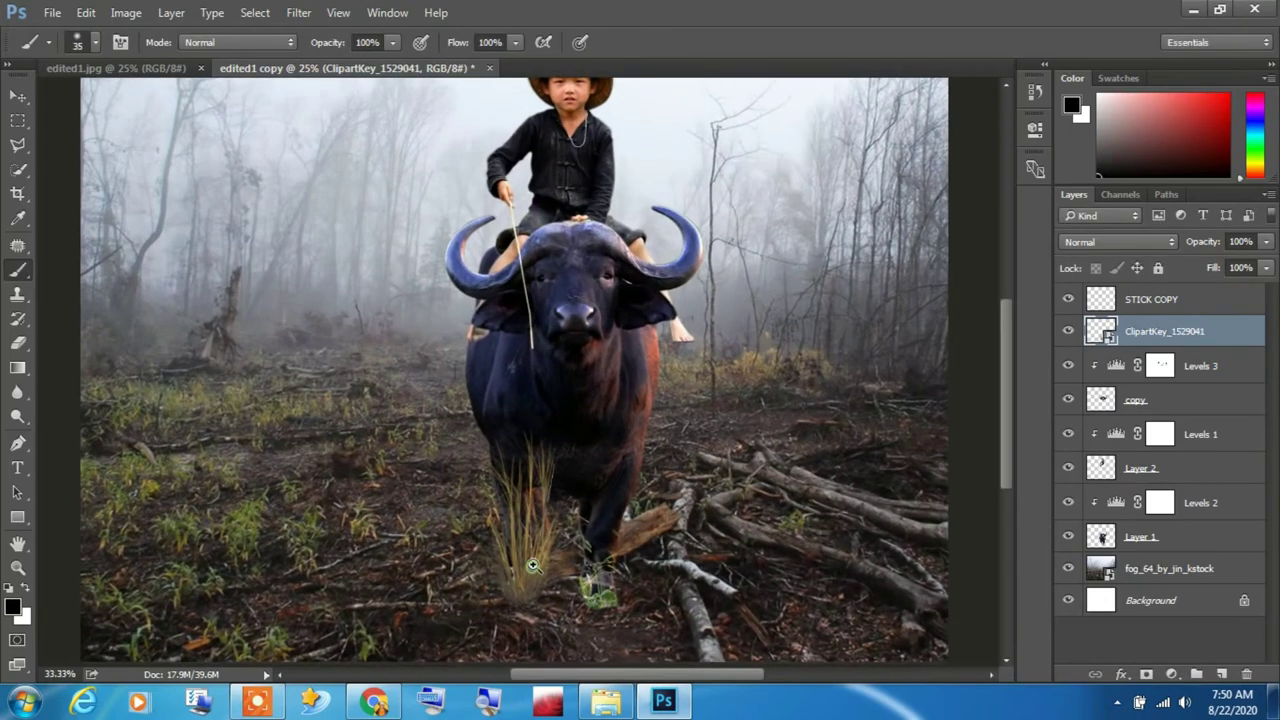
pyautogui.scroll(1, 533, 565)
pyautogui.press('v')
pyautogui.moveTo(638, 355); pyautogui.dragTo(585, 414)
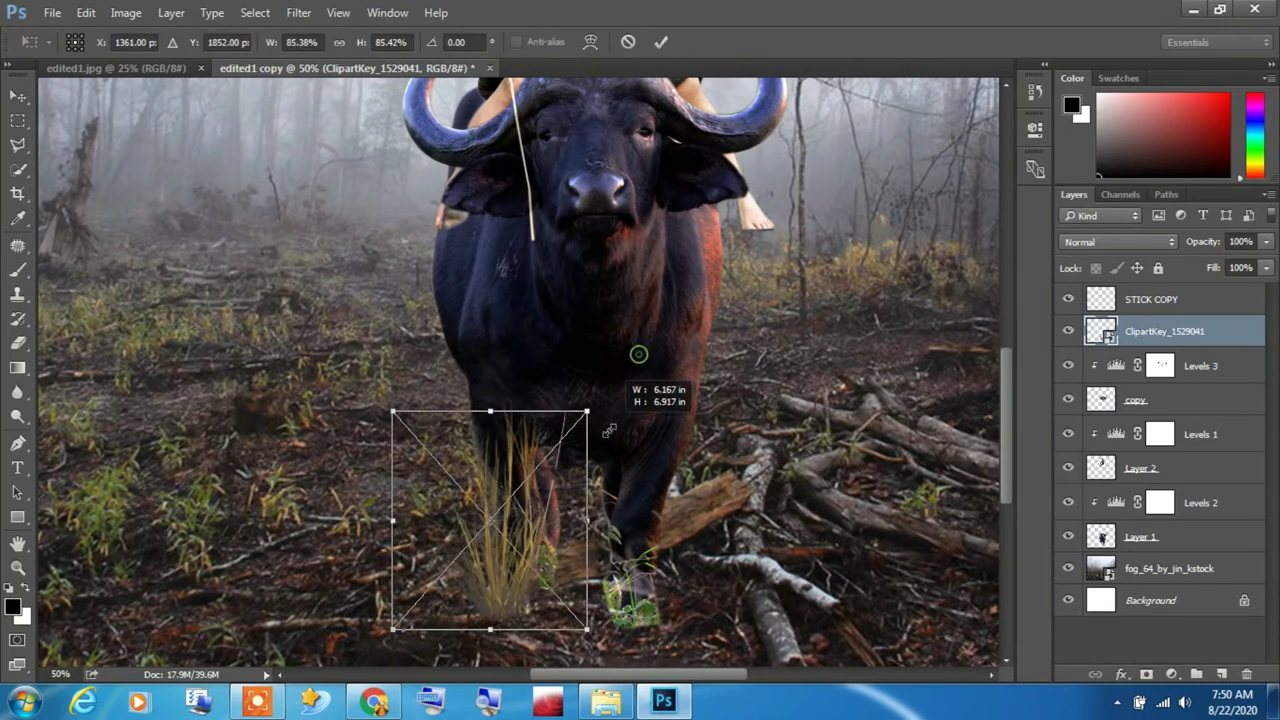
pyautogui.press('Return')
# - Duplicate the grass clump beside the first, keeping the copy upright
pyautogui.moveTo(516, 592); pyautogui.dragTo(486, 580)
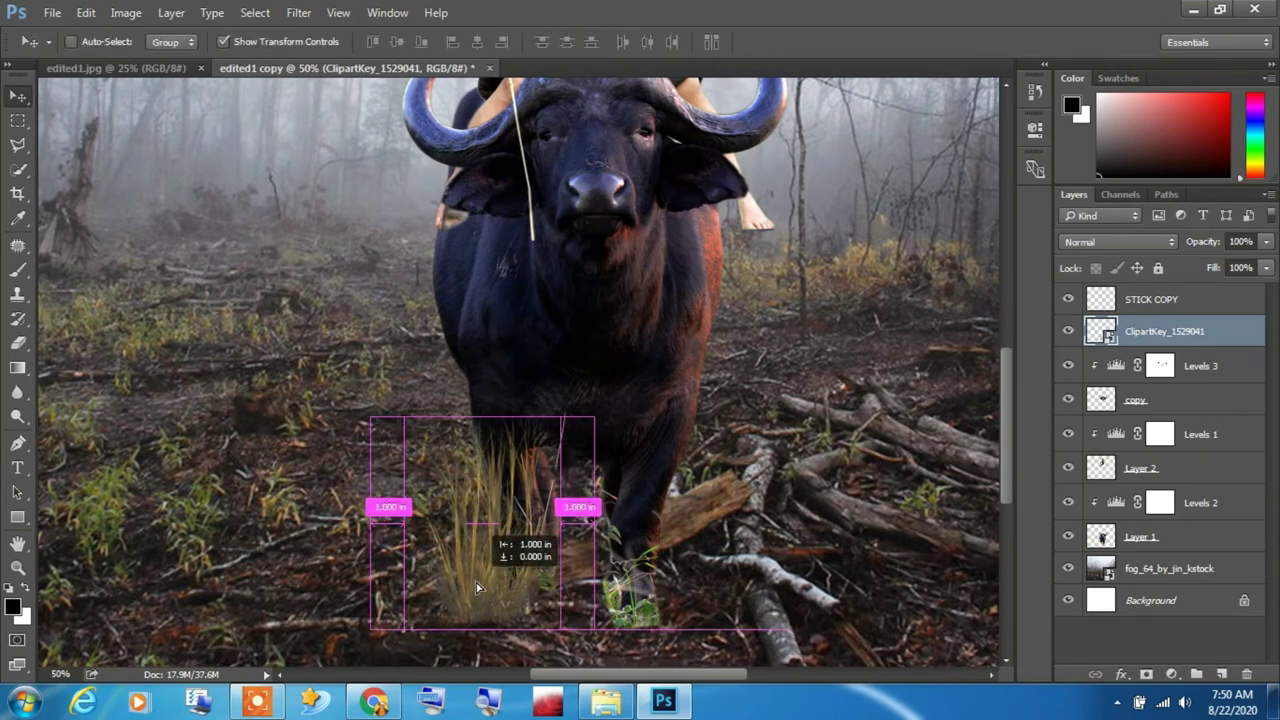
pyautogui.hotkey('ctrl', 't')
pyautogui.moveTo(600, 635); pyautogui.dragTo(611, 569)
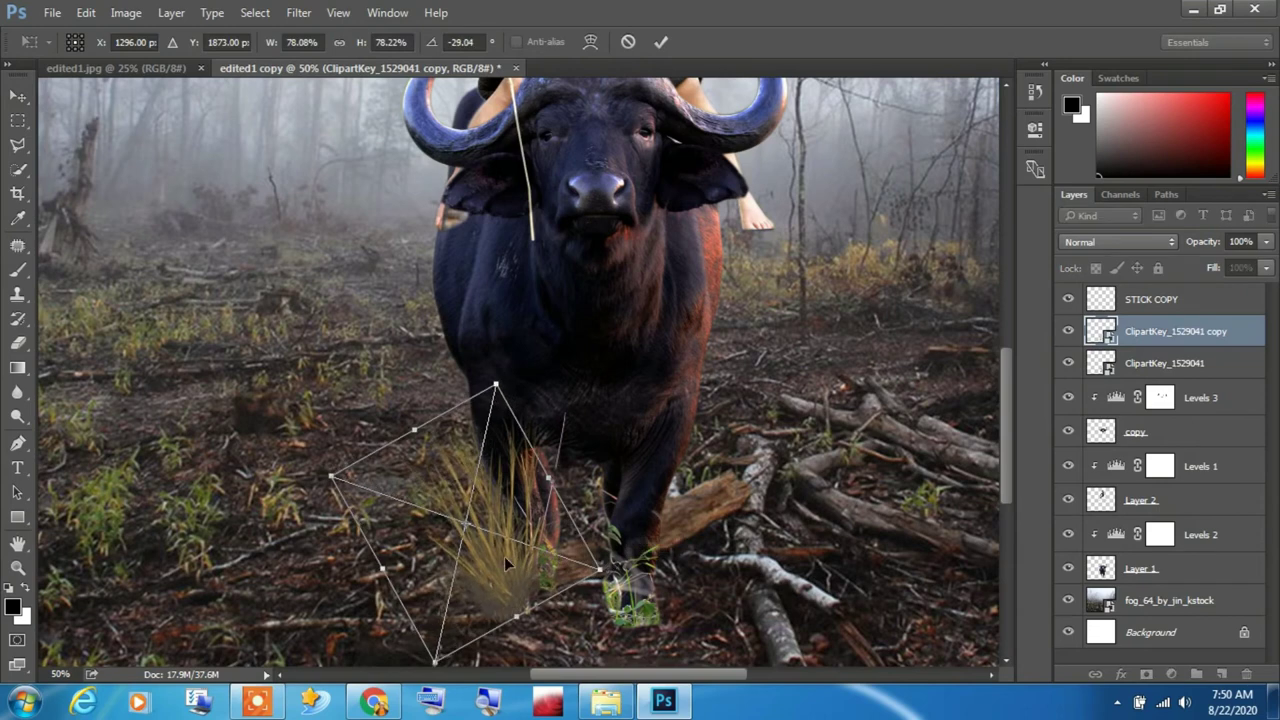
pyautogui.press('Escape')
pyautogui.moveTo(504, 556); pyautogui.dragTo(505, 560)
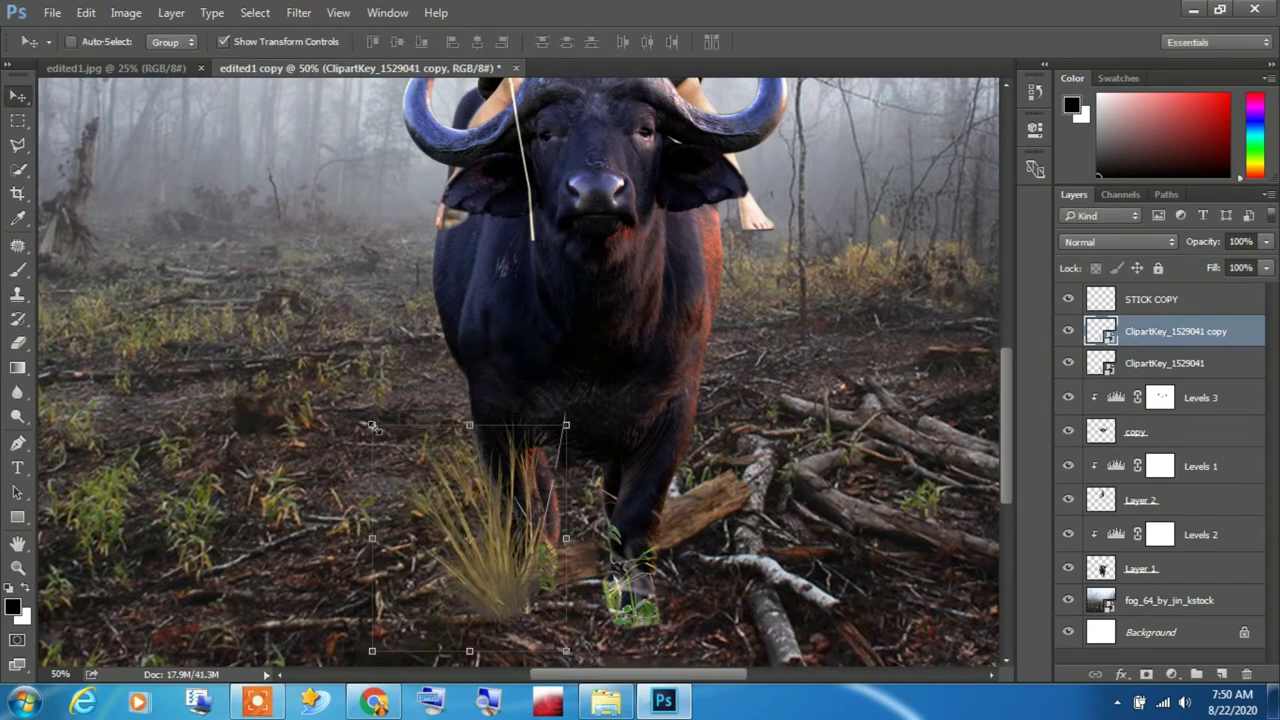
pyautogui.moveTo(372, 427)
pyautogui.mouseDown()
pyautogui.moveTo(478, 425)
pyautogui.moveTo(486, 385)
pyautogui.mouseUp()
pyautogui.press('Escape')
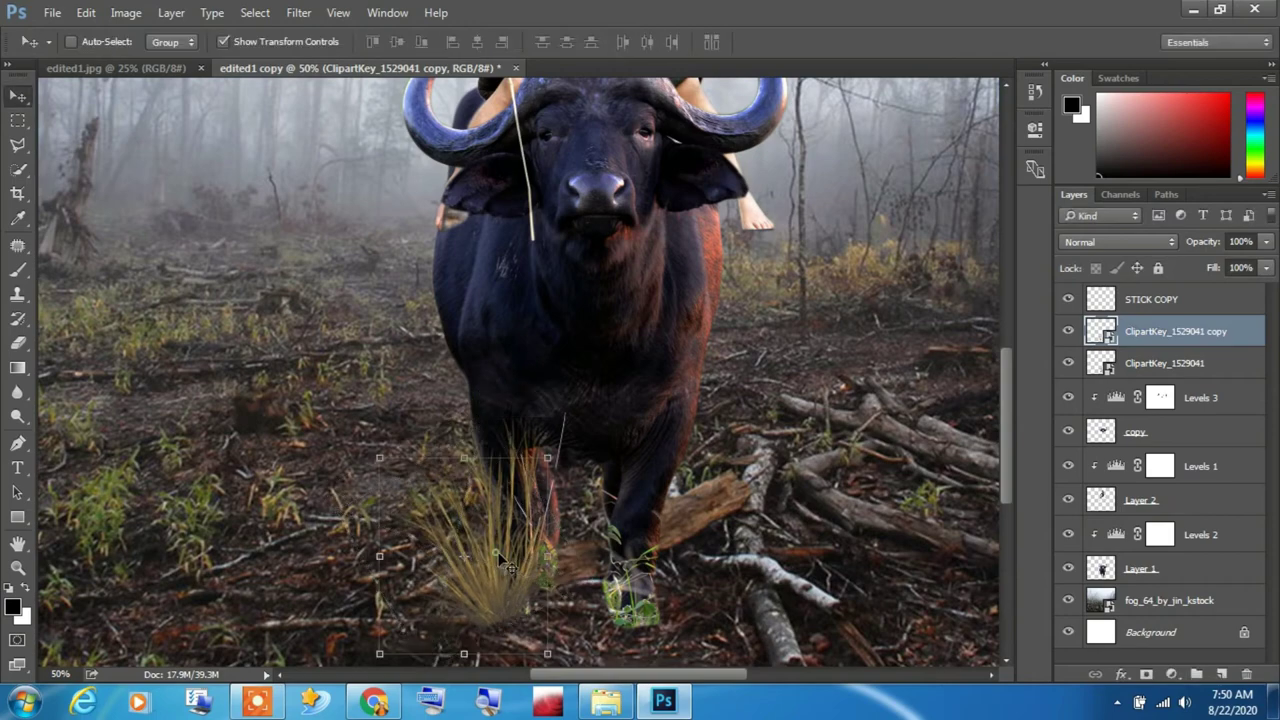
# - Add another grass copy, tilt it, and stretch it into place to the right
pyautogui.keyDown('alt'); pyautogui.moveTo(489, 587); pyautogui.dragTo(514, 578); pyautogui.keyUp('alt')
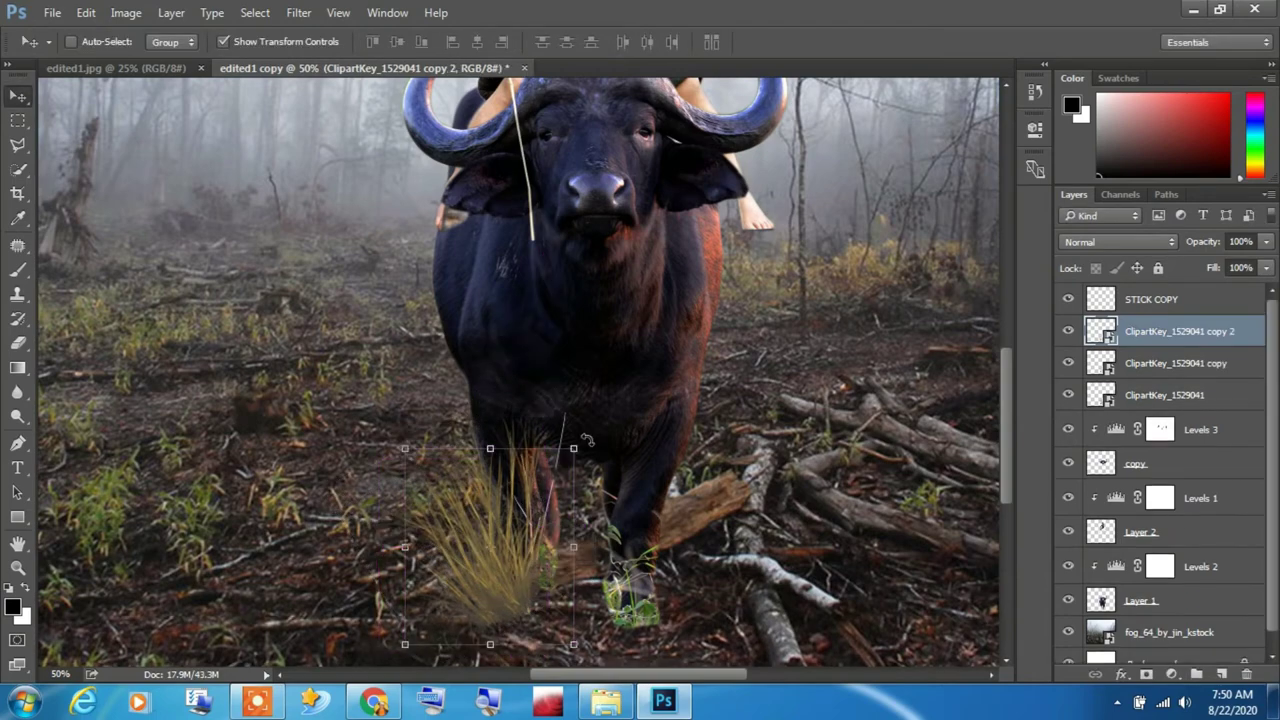
pyautogui.moveTo(587, 440); pyautogui.dragTo(575, 456)
pyautogui.press('Return')
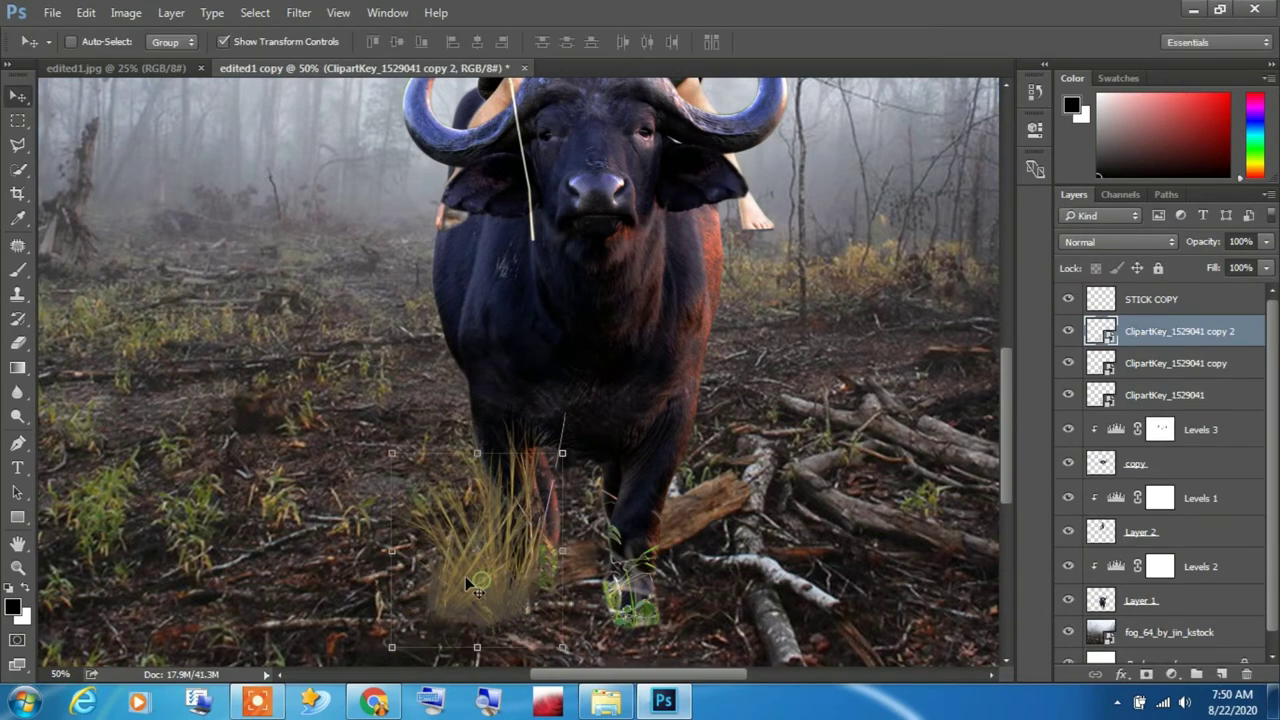
pyautogui.moveTo(466, 580); pyautogui.dragTo(540, 587)
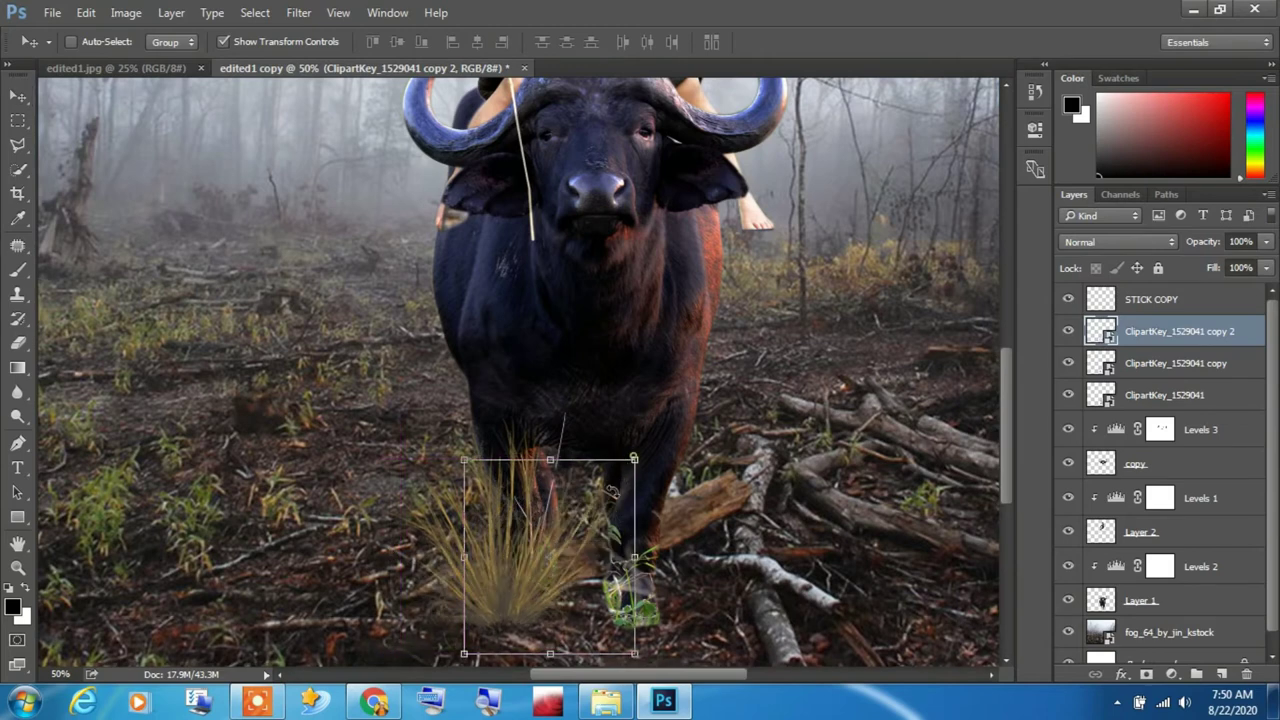
pyautogui.moveTo(614, 490)
pyautogui.mouseDown()
pyautogui.moveTo(668, 542)
pyautogui.moveTo(550, 551)
pyautogui.moveTo(527, 591)
pyautogui.mouseUp()
pyautogui.press('Return')
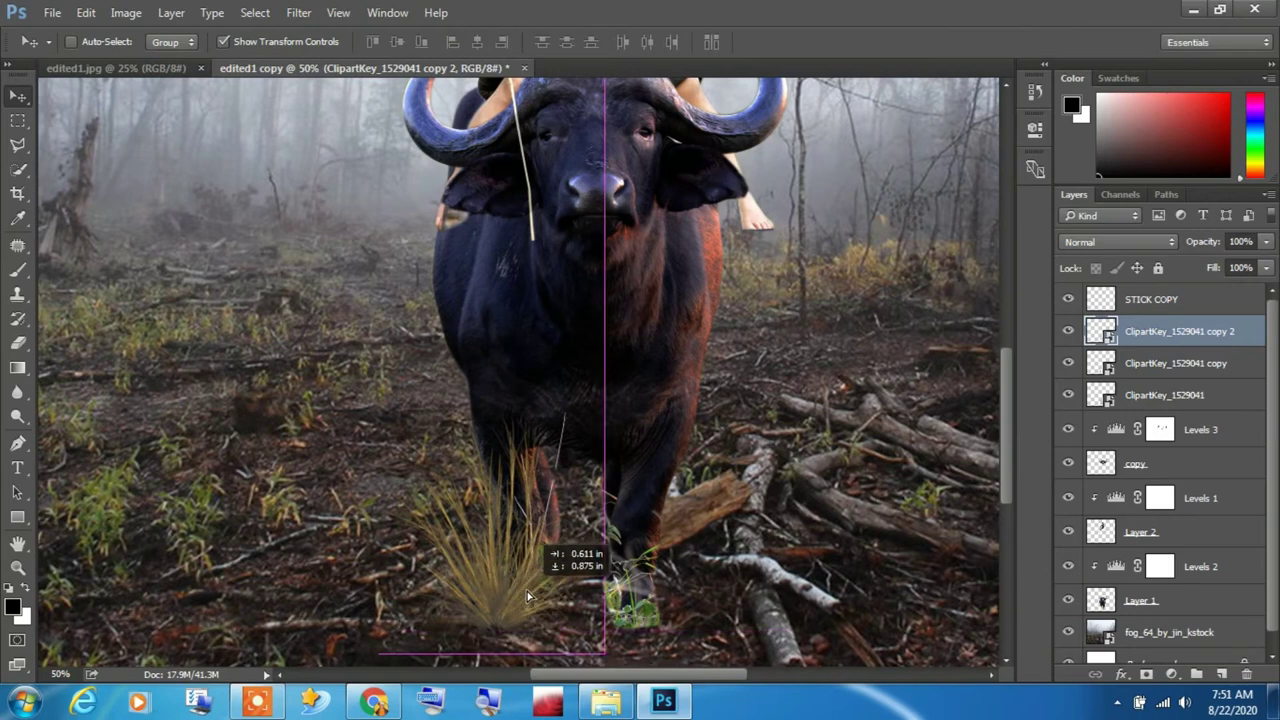
pyautogui.moveTo(598, 530); pyautogui.dragTo(620, 578)
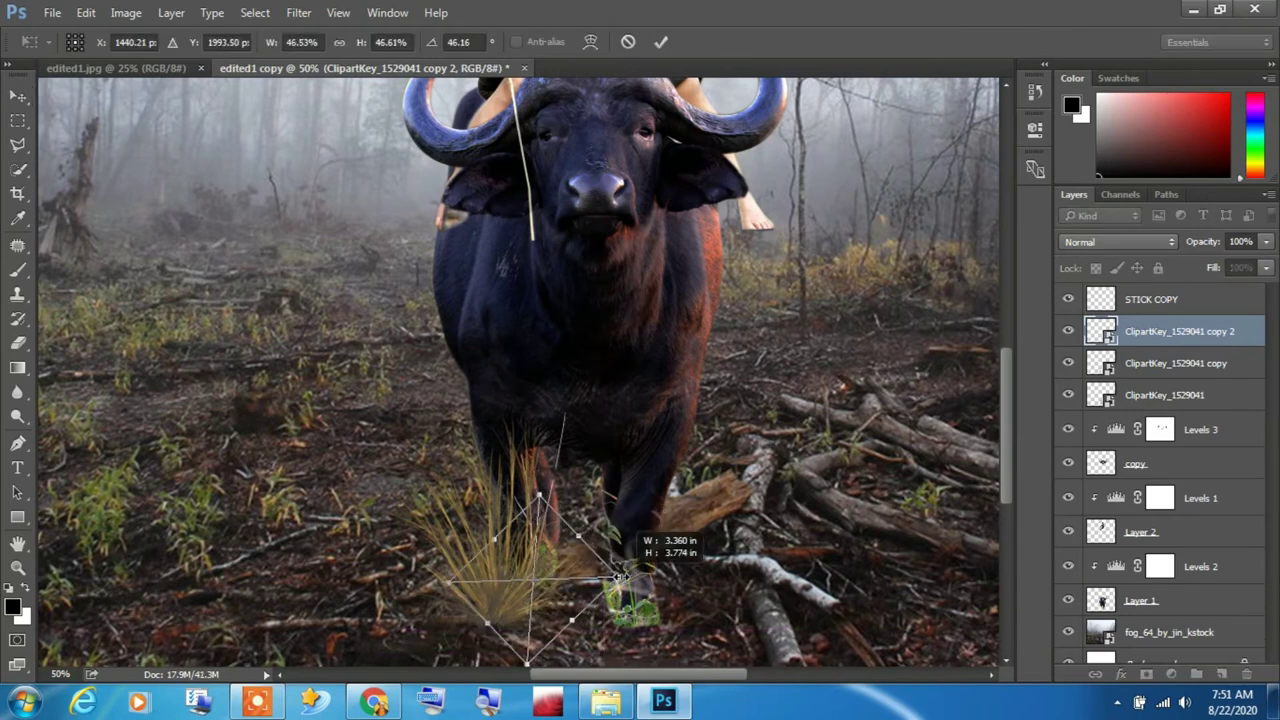
pyautogui.press('Escape')
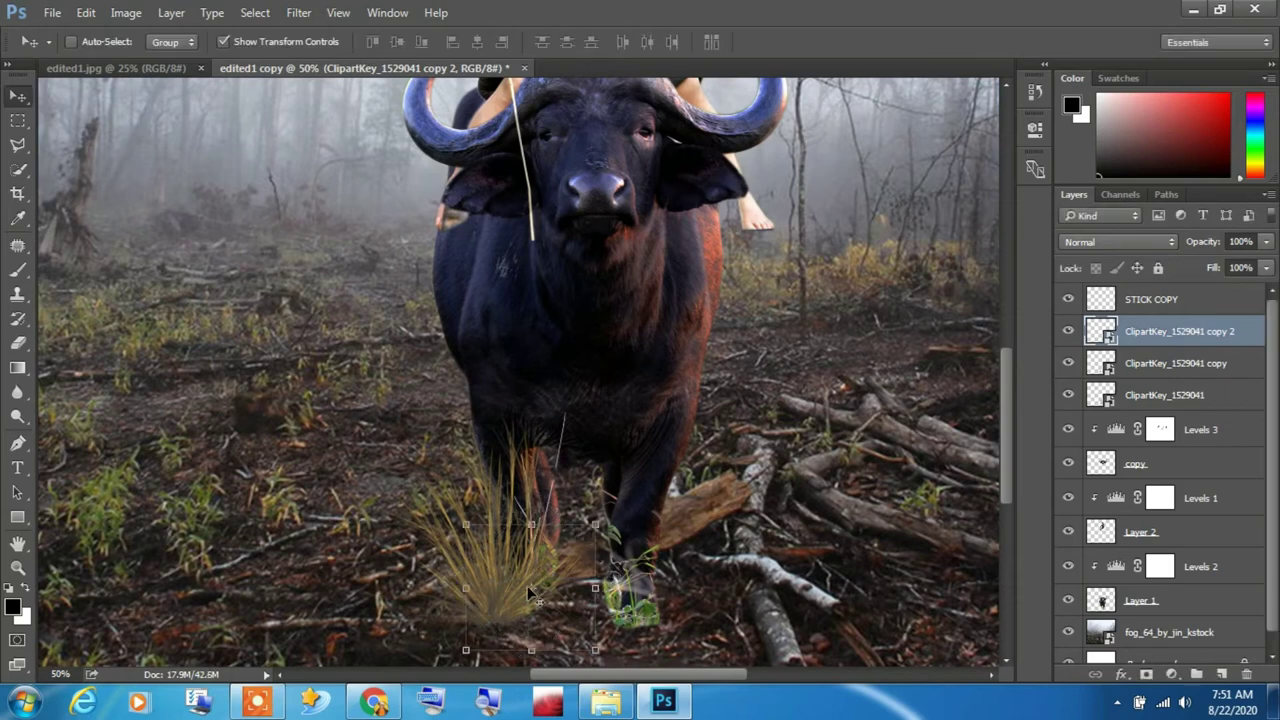
pyautogui.moveTo(530, 592)
pyautogui.mouseDown()
pyautogui.moveTo(516, 585)
pyautogui.moveTo(639, 595)
pyautogui.mouseUp()
# - Duplicate a grass clump, rotate it about 16° and move it left
pyautogui.press('Return')
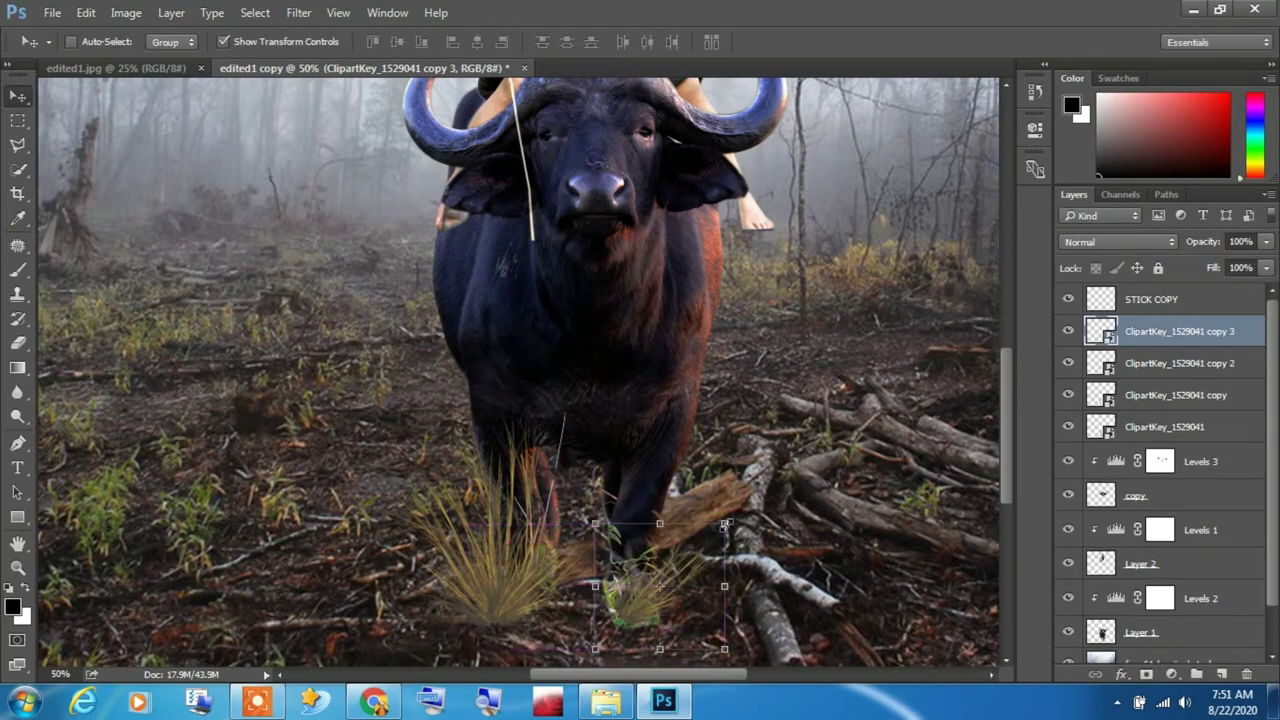
pyautogui.moveTo(727, 523)
pyautogui.mouseDown()
pyautogui.moveTo(700, 470)
pyautogui.moveTo(660, 466)
pyautogui.mouseUp()
pyautogui.press('Return')
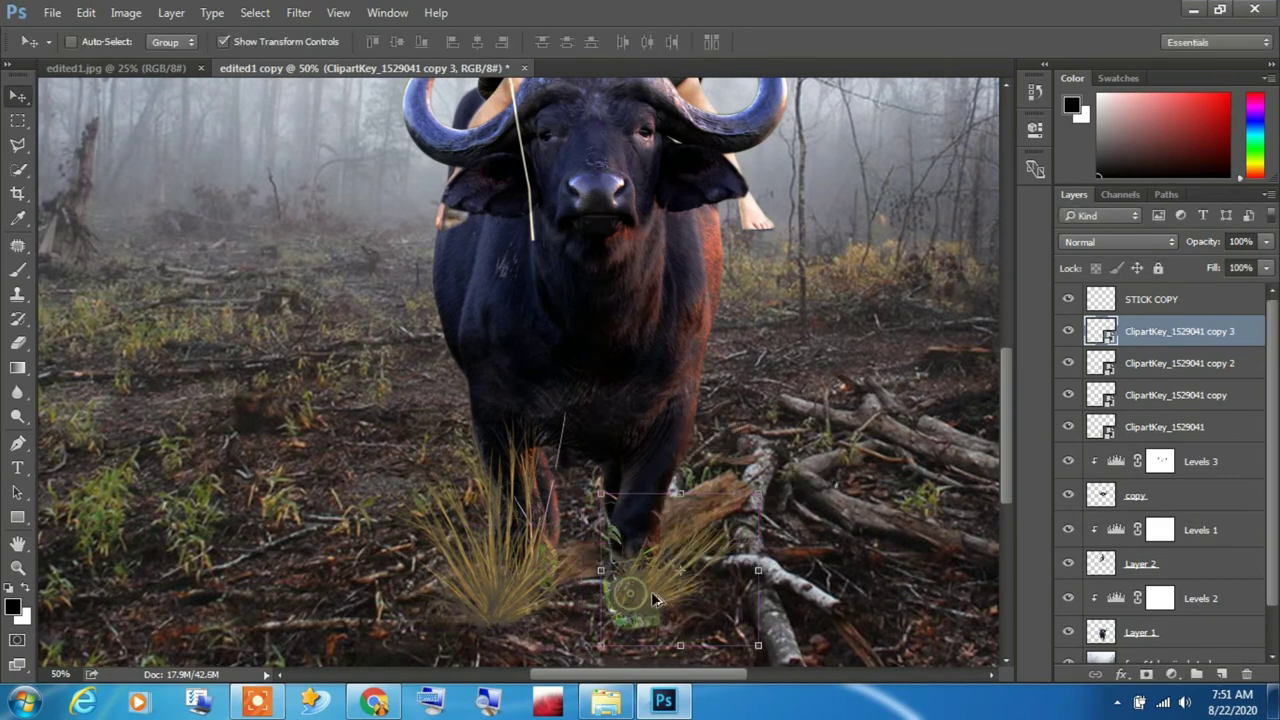
pyautogui.hotkey('ctrl', 'j')
pyautogui.hotkey('ctrl', 't')
pyautogui.moveTo(790, 556); pyautogui.dragTo(807, 592)
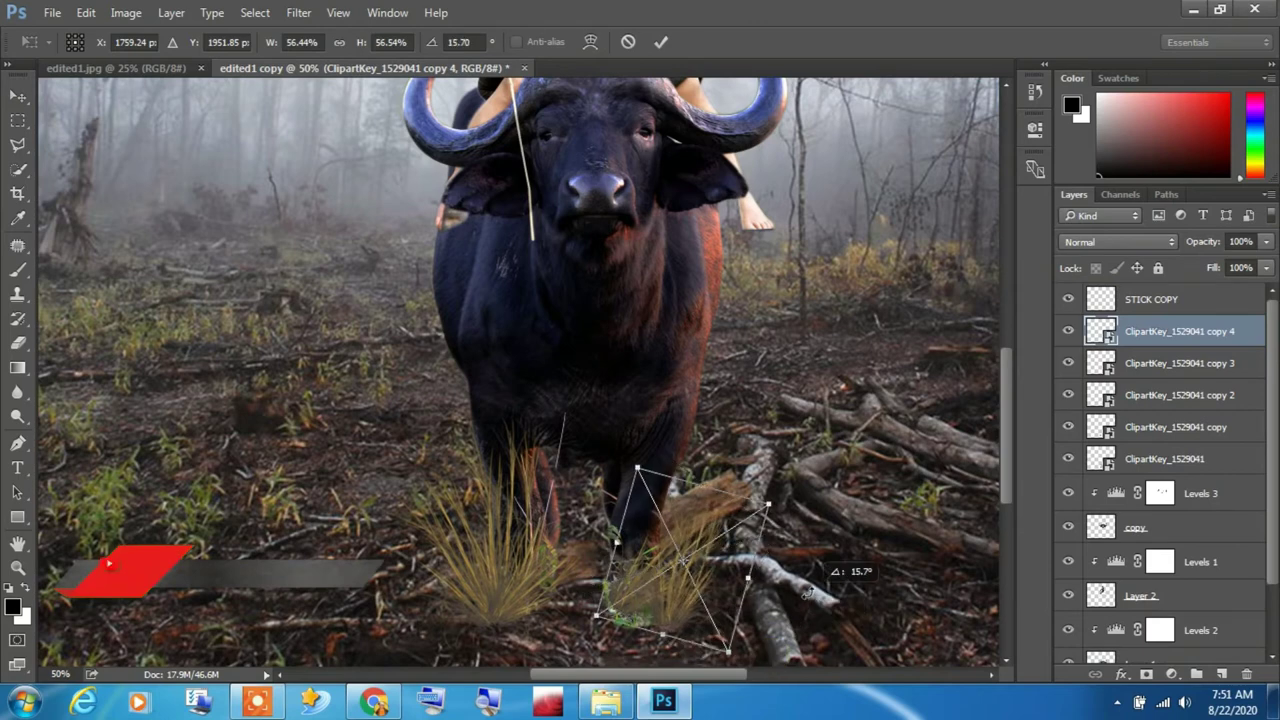
pyautogui.moveTo(695, 582); pyautogui.dragTo(650, 580)
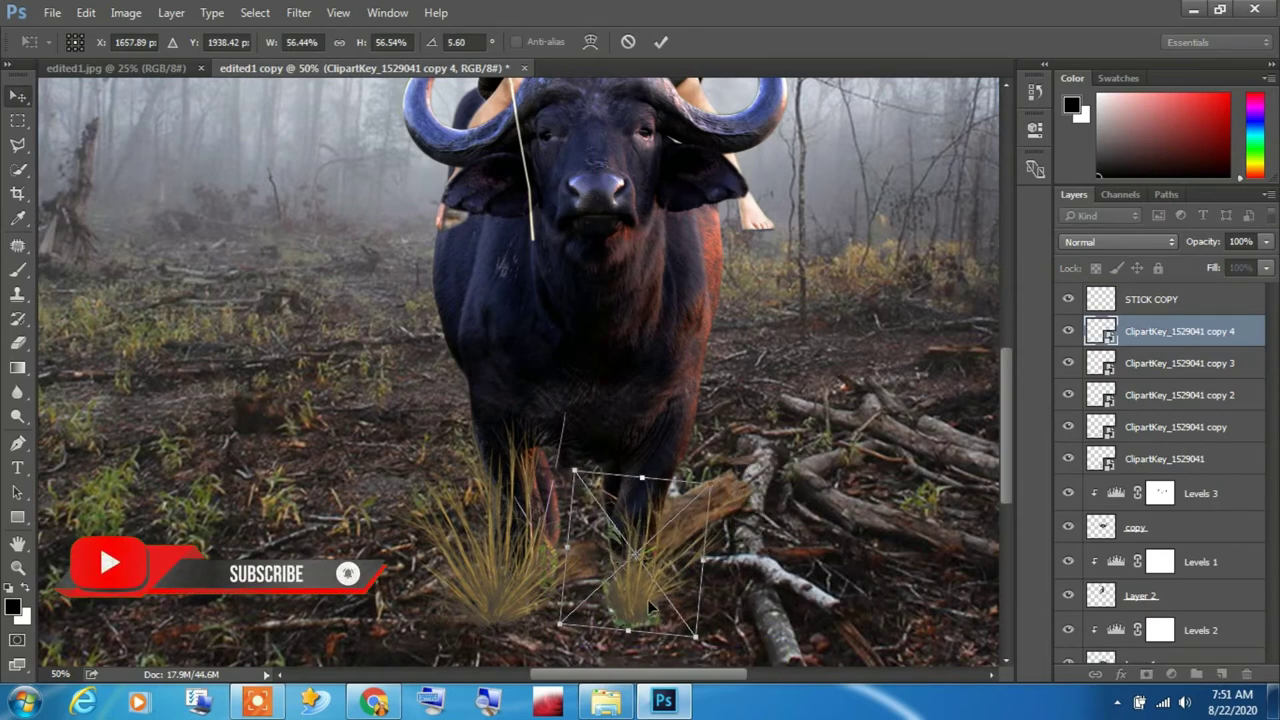
pyautogui.press('Return')
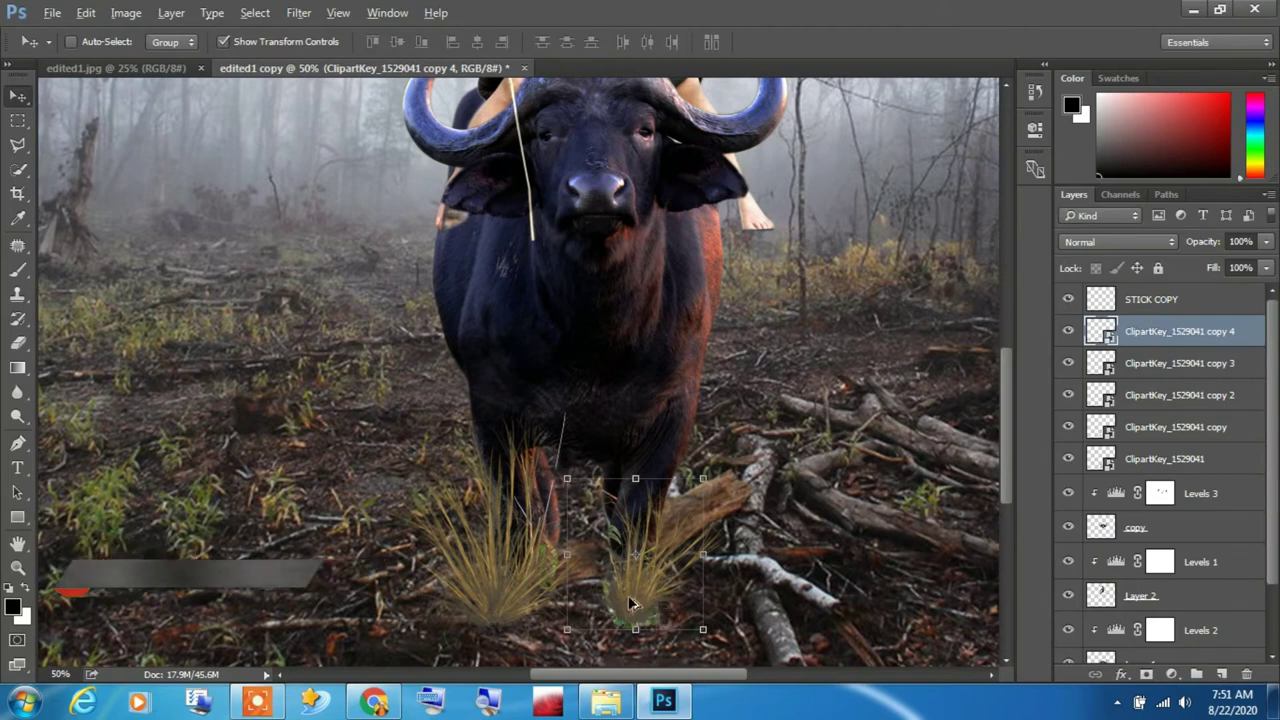
# - Add one more grass clump rotated about -19° and scaled to roughly 47%
pyautogui.moveTo(645, 605); pyautogui.dragTo(620, 610)
pyautogui.hotkey('ctrl', 't')
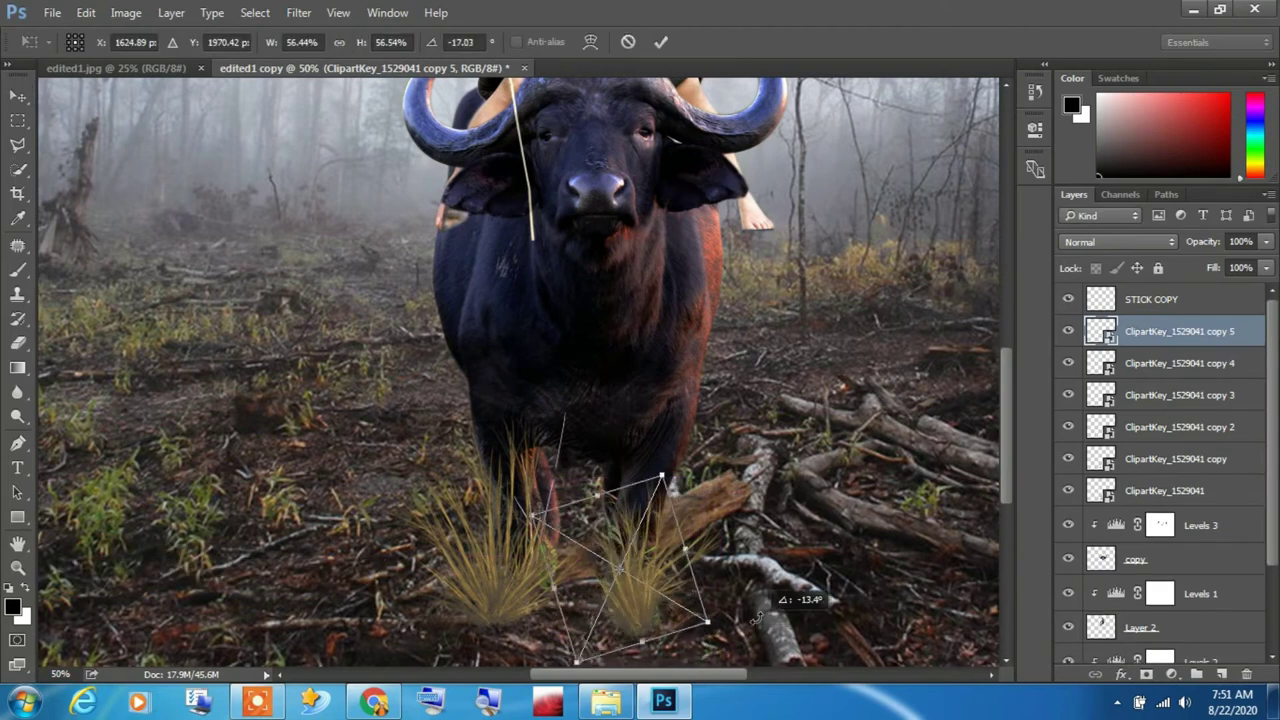
pyautogui.moveTo(690, 495)
pyautogui.mouseDown()
pyautogui.moveTo(637, 497)
pyautogui.moveTo(646, 502)
pyautogui.mouseUp()
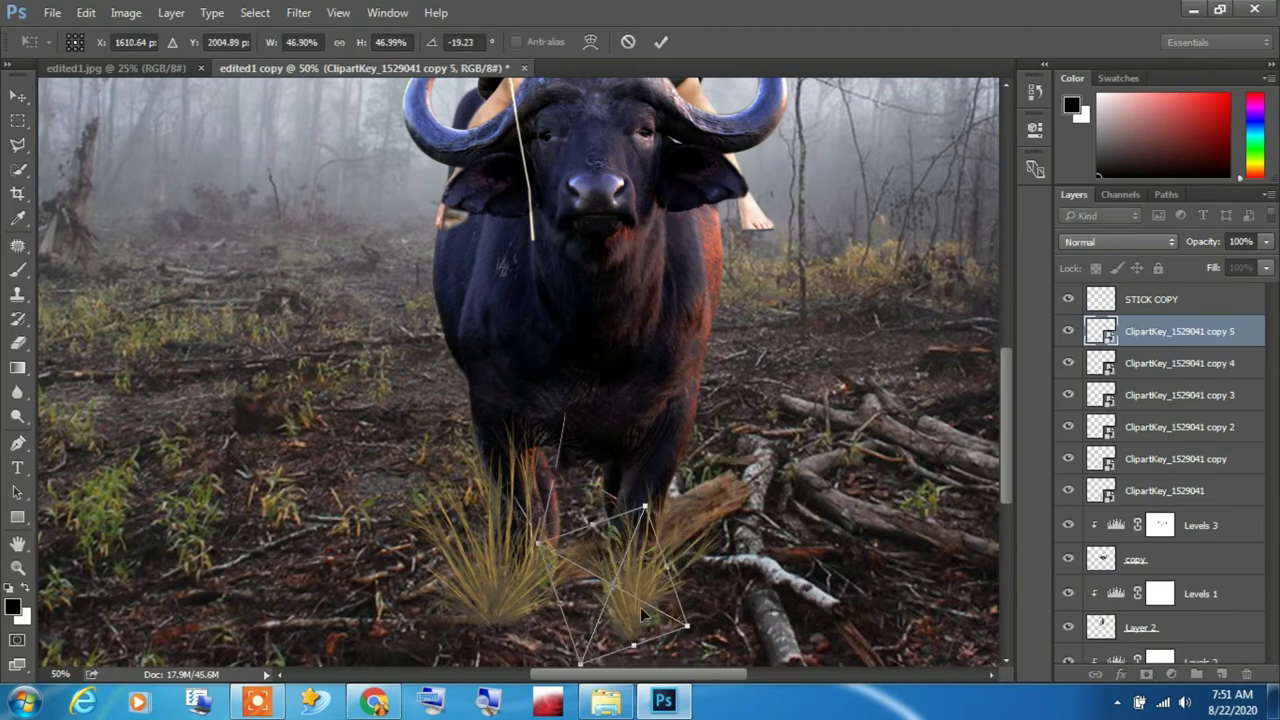
pyautogui.moveTo(640, 607)
pyautogui.mouseDown()
pyautogui.moveTo(626, 593)
pyautogui.moveTo(636, 617)
pyautogui.moveTo(634, 605)
pyautogui.mouseUp()
pyautogui.press('Return')
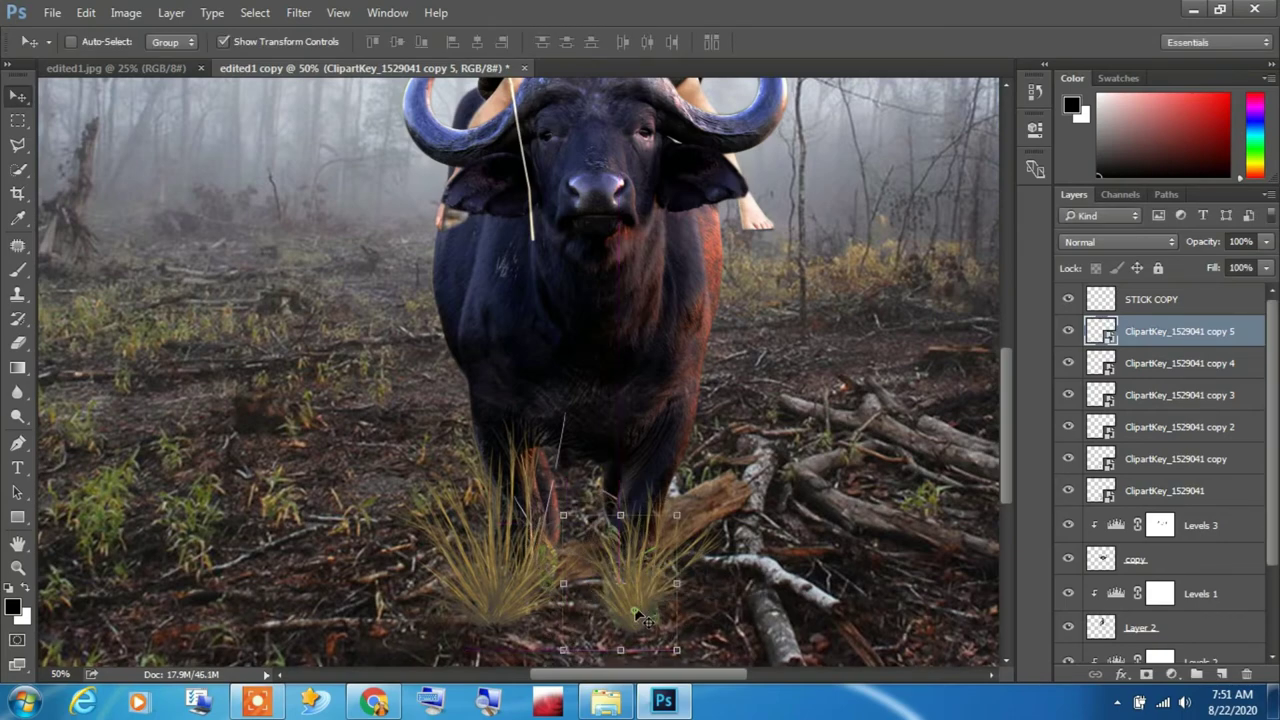
pyautogui.hotkey('ctrl', '-')
pyautogui.hotkey('ctrl', '-')
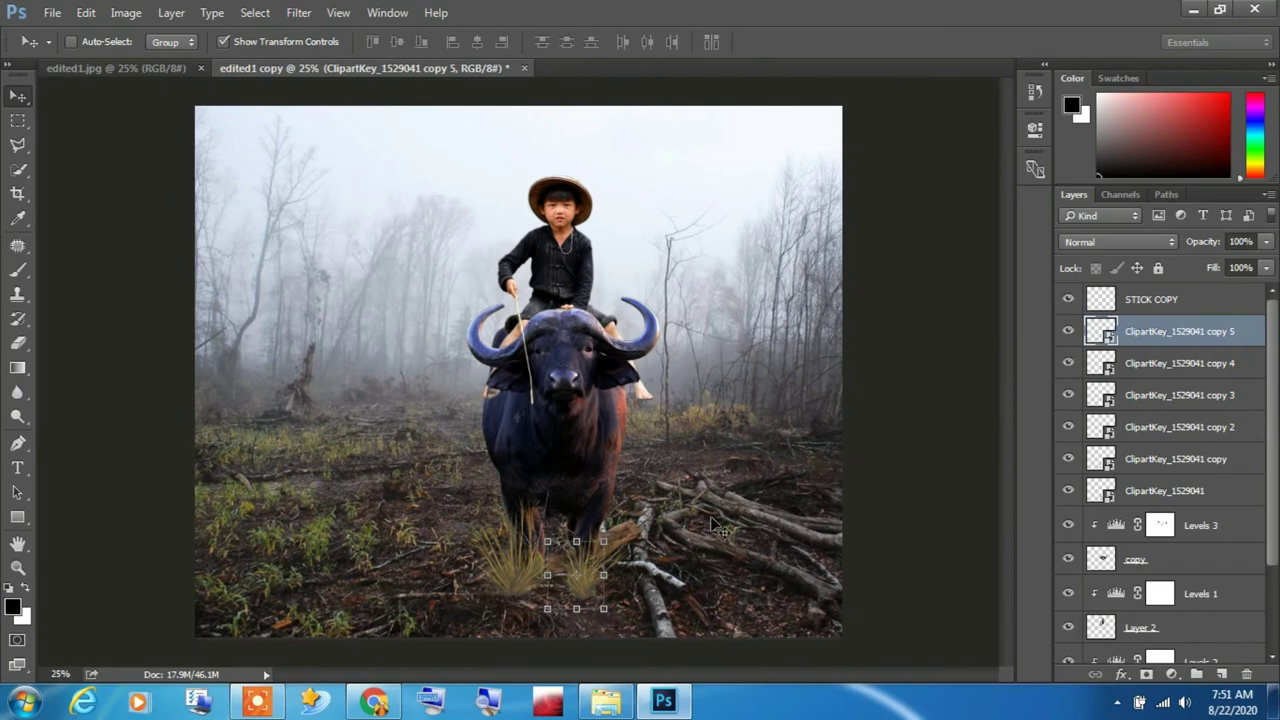
# - Erase both of the boy's dangling legs from Layer 2 with the Eraser
pyautogui.hotkey('ctrl', '+')
pyautogui.hotkey('ctrl', '+')
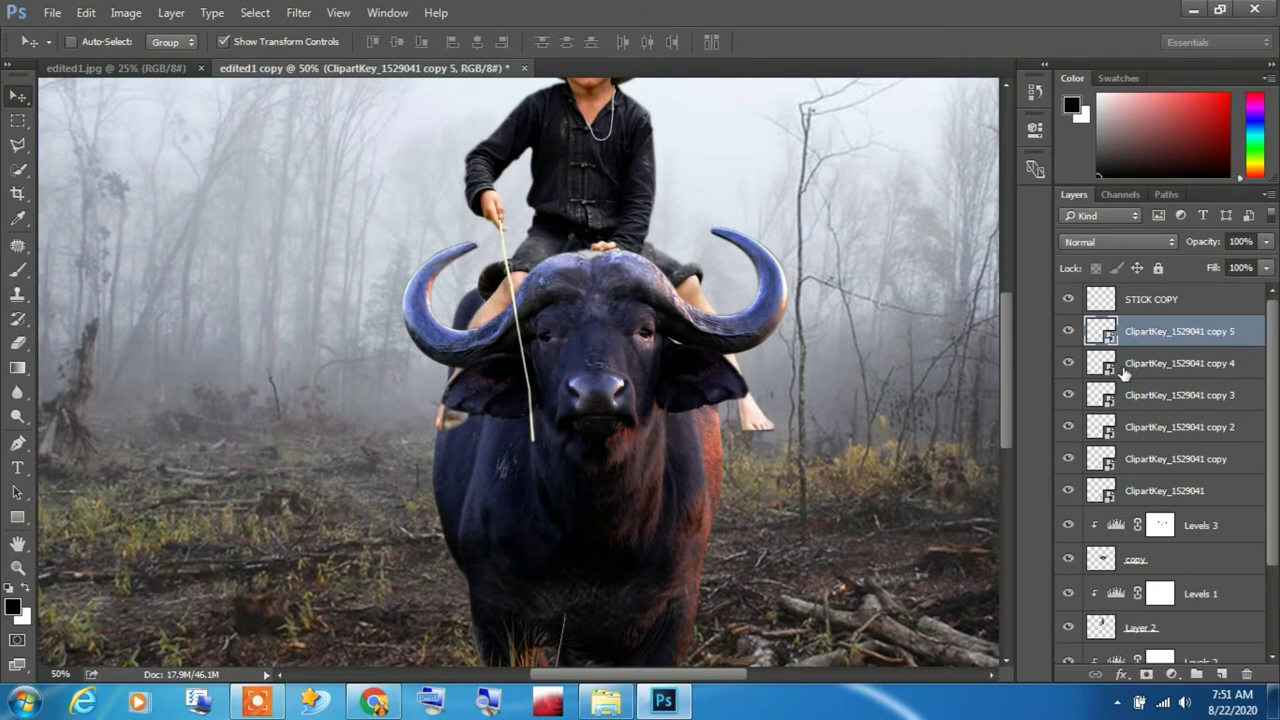
pyautogui.scroll(-1, 1168, 440)
pyautogui.scroll(-1, 1166, 440)
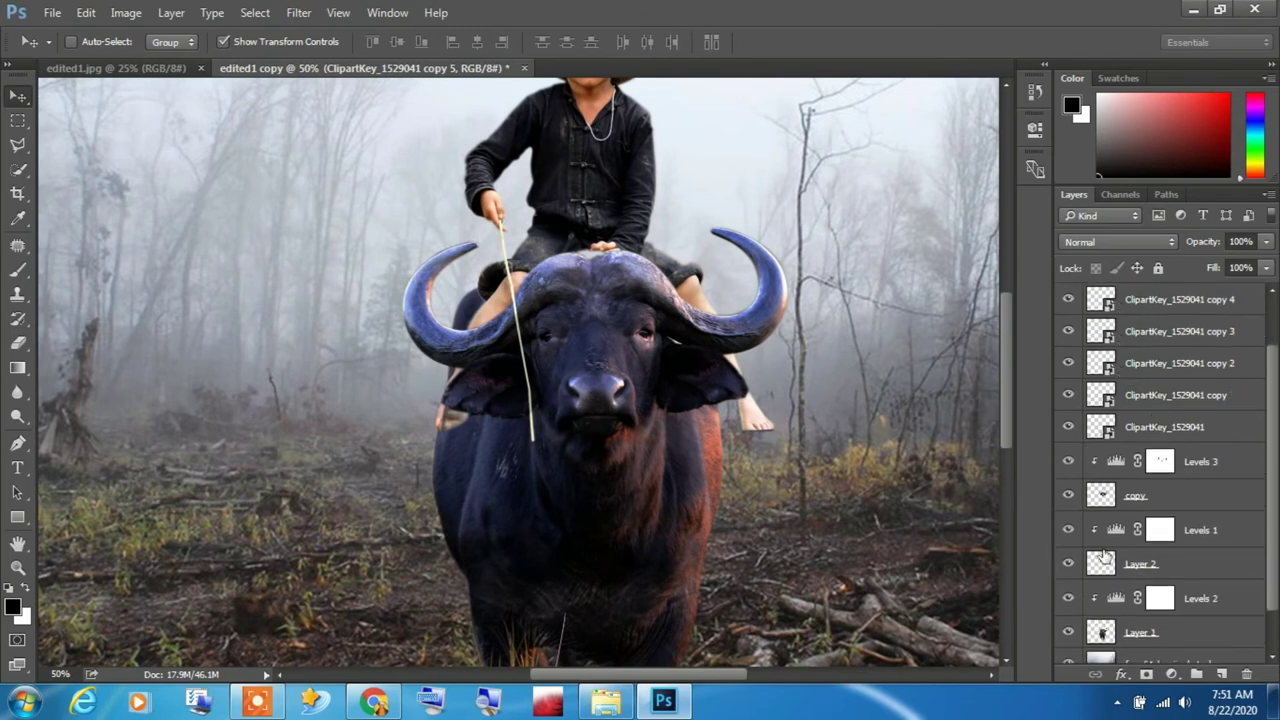
pyautogui.click(1068, 565)
pyautogui.click(1068, 565)
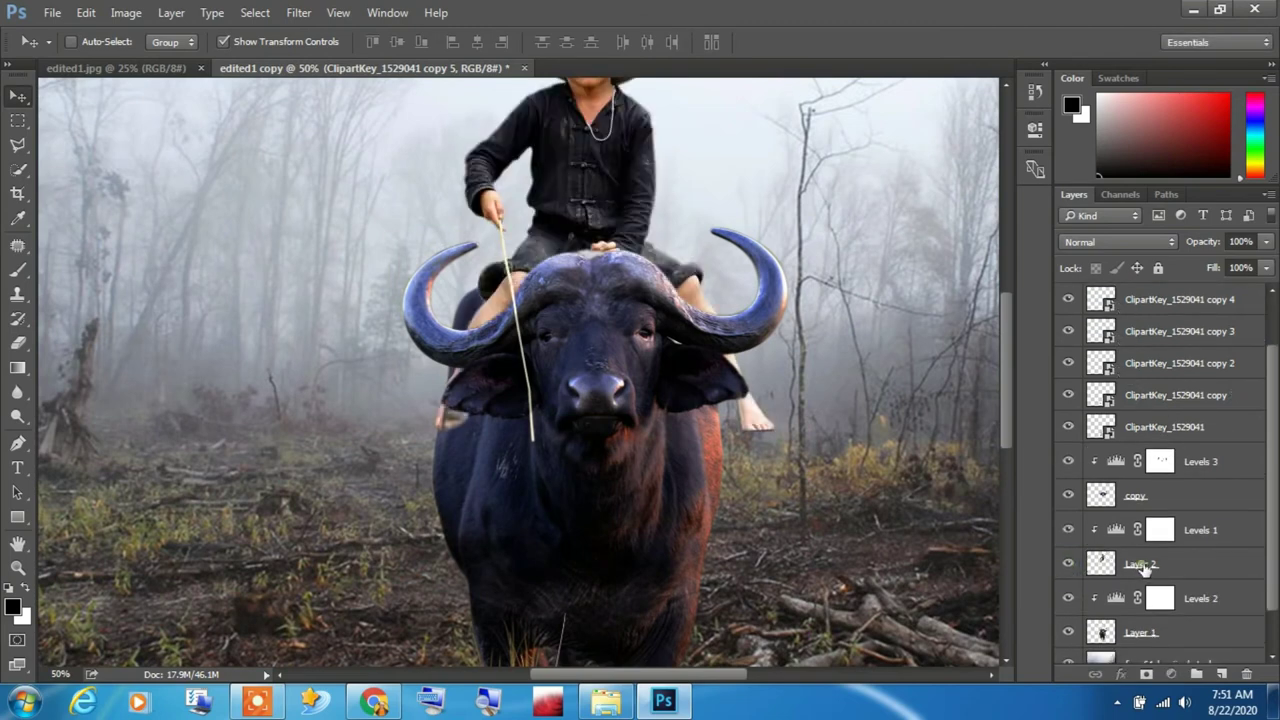
pyautogui.click(1146, 568)
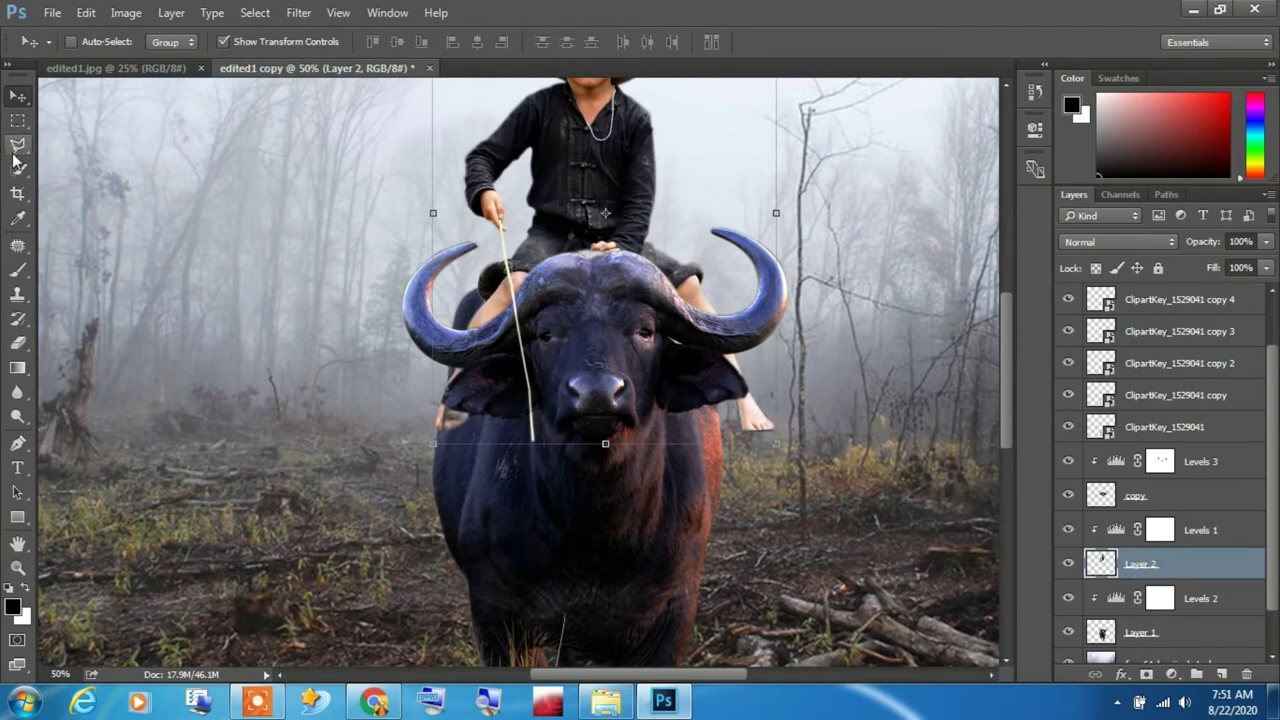
pyautogui.click(18, 342)
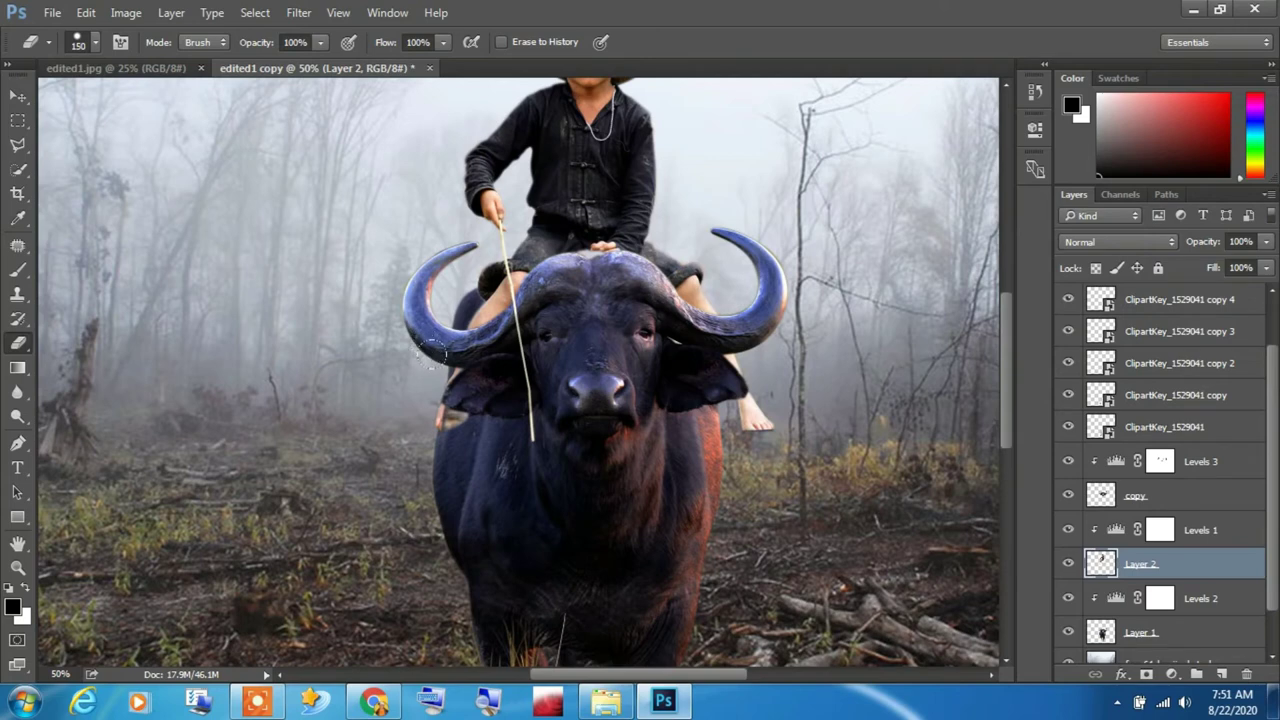
pyautogui.moveTo(428, 380); pyautogui.dragTo(427, 392)
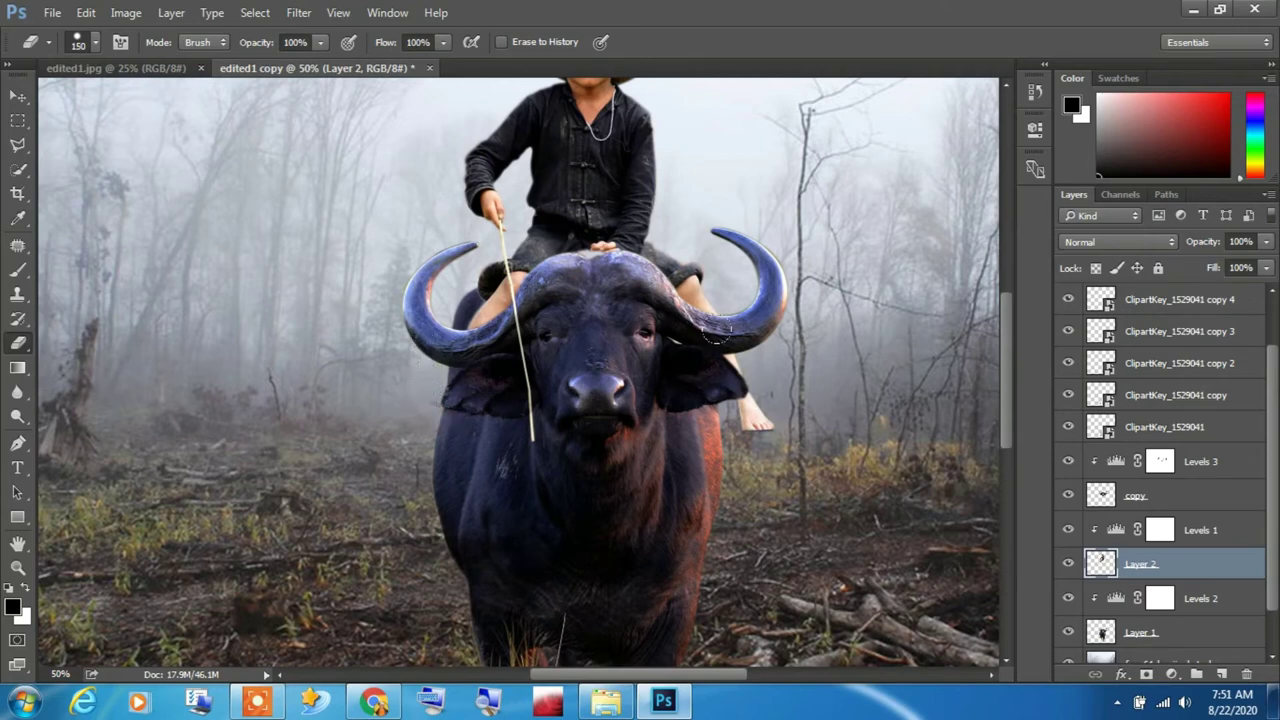
pyautogui.moveTo(718, 340); pyautogui.dragTo(735, 383)
# - Open boy-on-buffalo_zlba4v.jpg from its folder as a new Photoshop document
pyautogui.hotkey('ctrl', '-')
pyautogui.moveTo(654, 340); pyautogui.dragTo(632, 366)
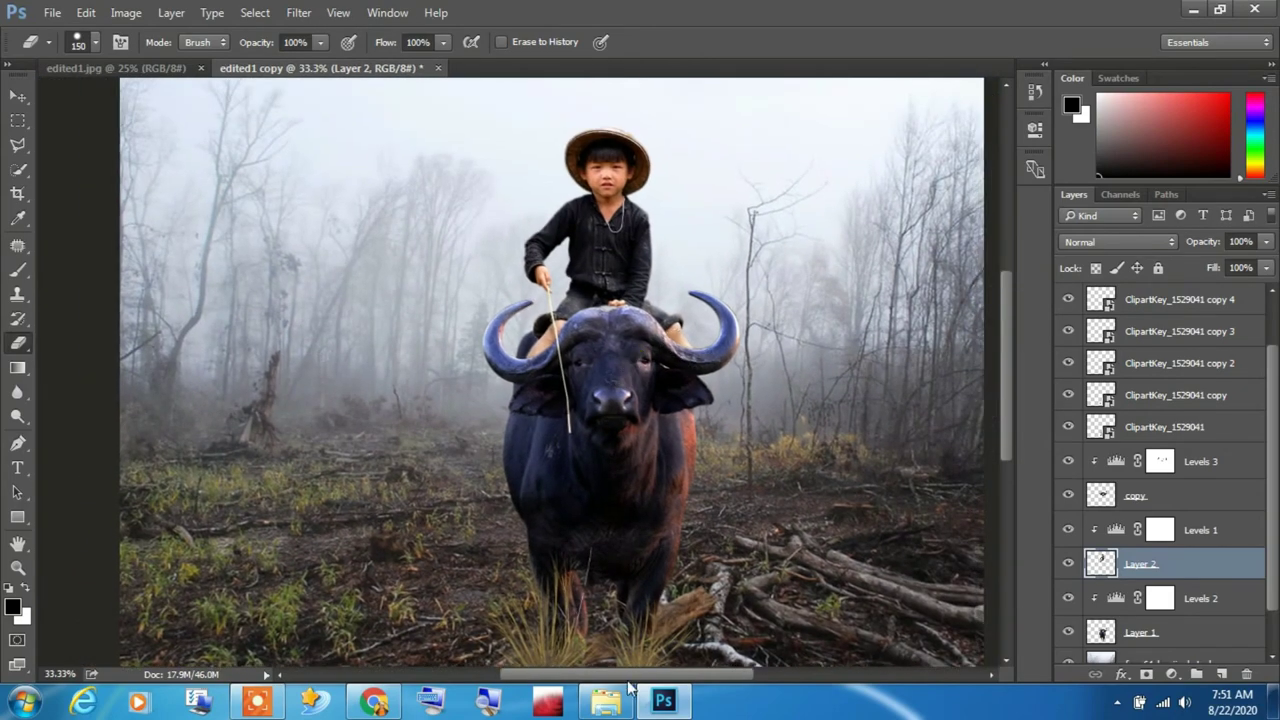
pyautogui.click(606, 702)
pyautogui.moveTo(674, 280)
pyautogui.mouseDown()
pyautogui.moveTo(675, 711)
pyautogui.moveTo(668, 78)
pyautogui.mouseUp()
pyautogui.click(457, 502)
# - Trace a Pen path down the boy's leg and around the sandal's edge
pyautogui.scroll(-5, 460, 508)
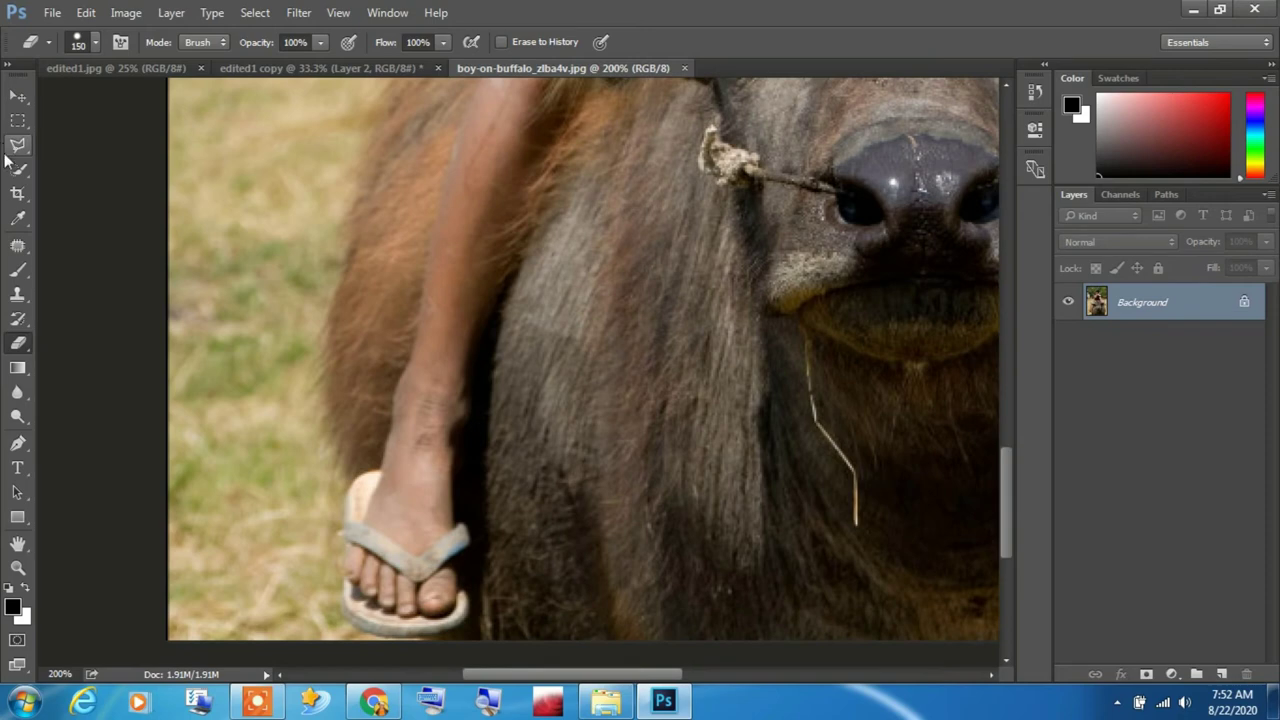
pyautogui.click(18, 443)
pyautogui.moveTo(383, 277)
pyautogui.mouseDown()
pyautogui.moveTo(494, 426)
pyautogui.moveTo(492, 458)
pyautogui.mouseUp()
pyautogui.click(484, 204)
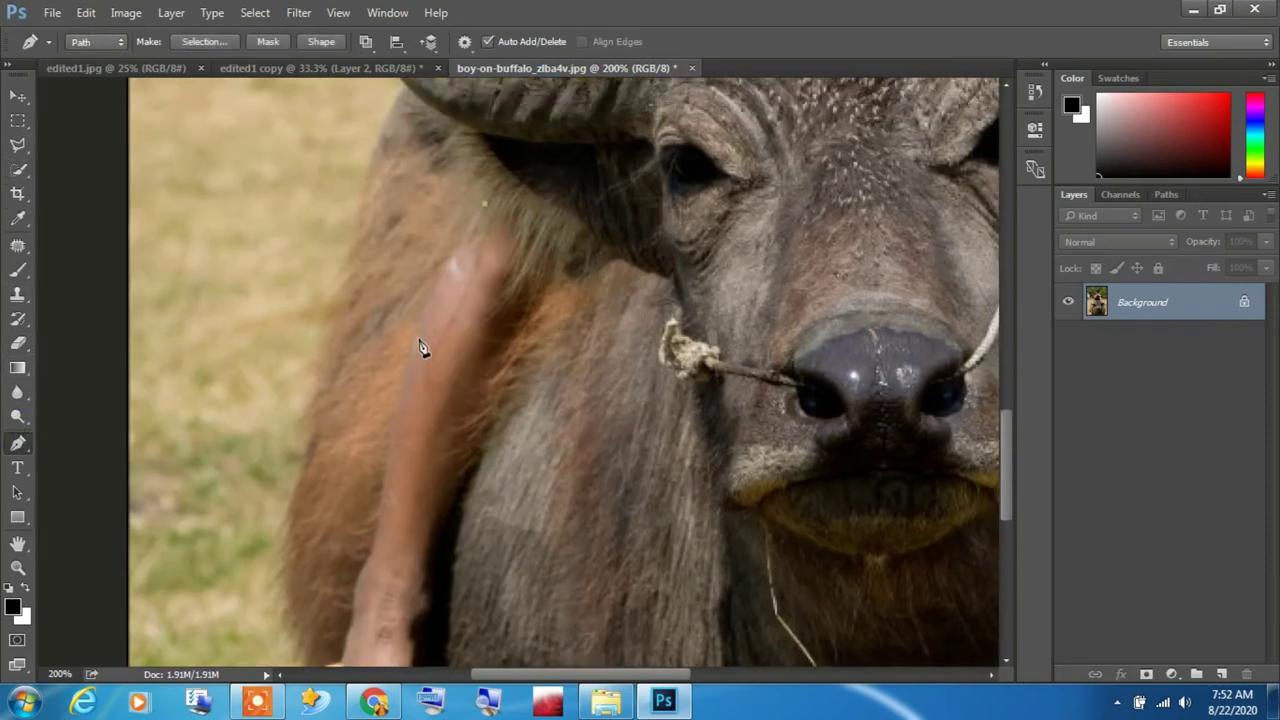
pyautogui.moveTo(402, 466); pyautogui.dragTo(394, 464)
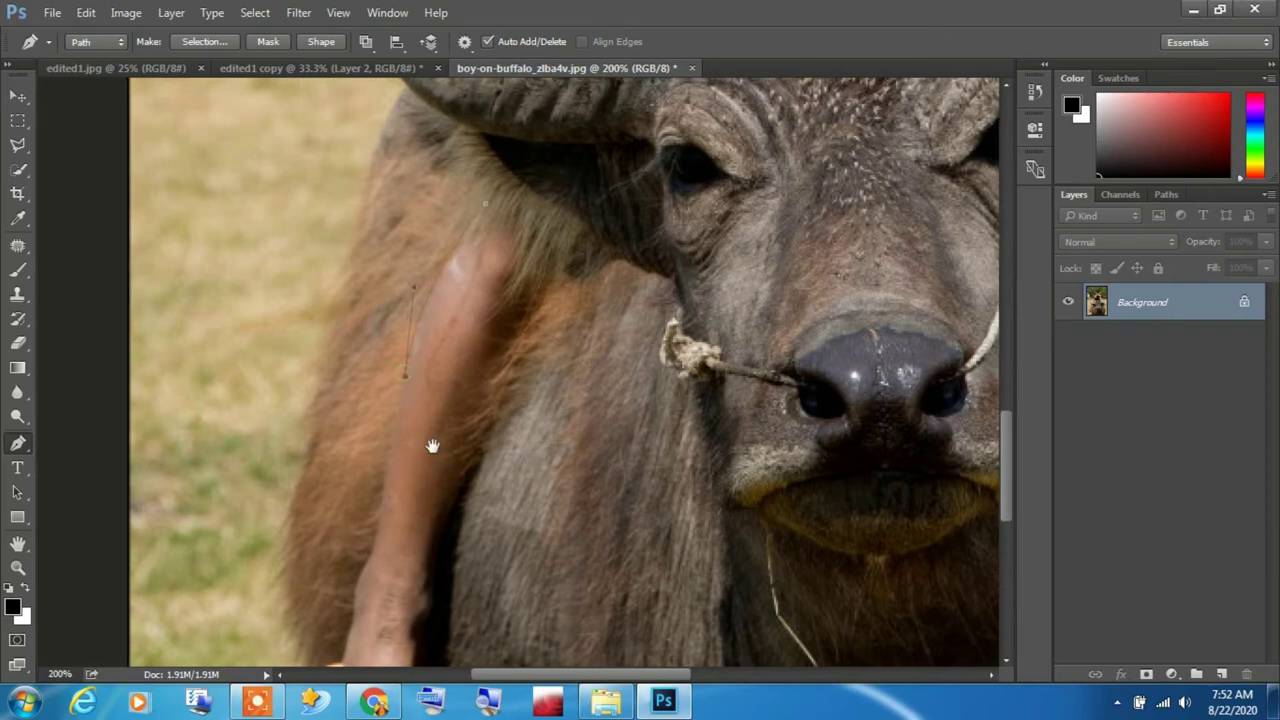
pyautogui.scroll(-3, 420, 390)
pyautogui.hscroll(-1, 420, 390)
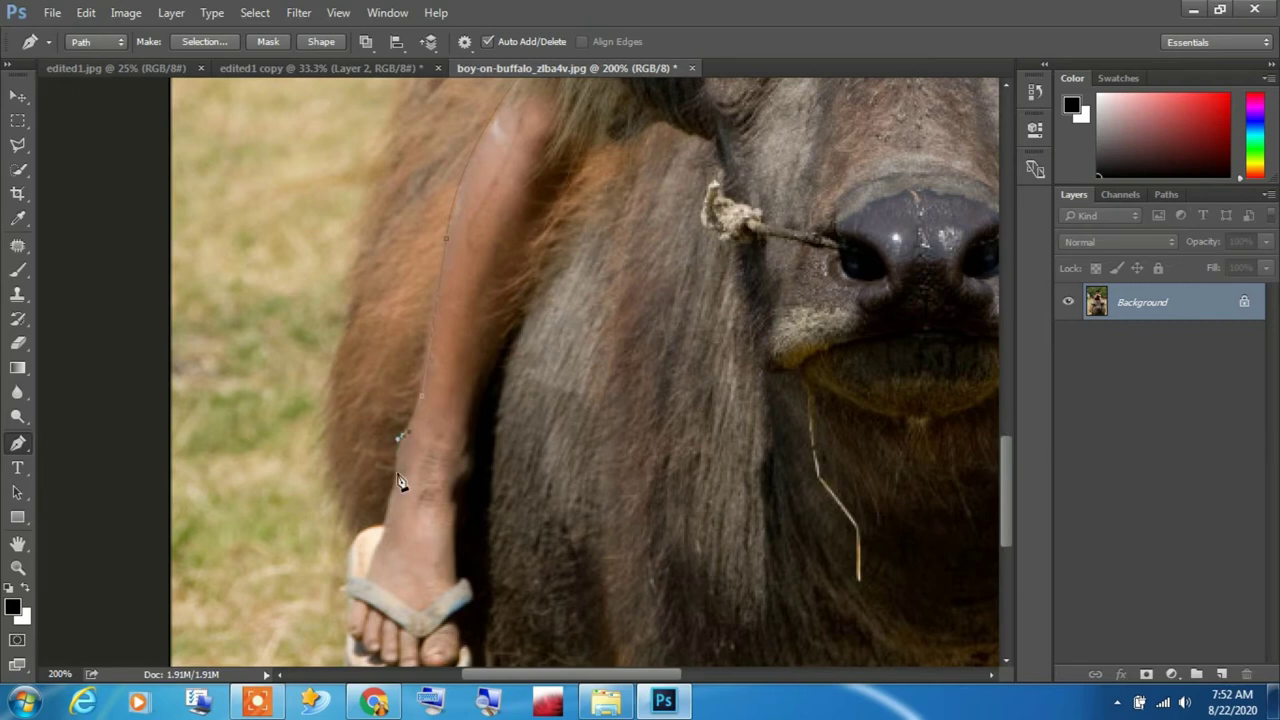
pyautogui.moveTo(400, 484); pyautogui.dragTo(390, 507)
pyautogui.click(386, 517)
pyautogui.scroll(-3, 390, 527)
pyautogui.moveTo(348, 464); pyautogui.dragTo(352, 488)
pyautogui.moveTo(348, 558)
pyautogui.mouseDown()
pyautogui.moveTo(364, 576)
pyautogui.moveTo(478, 557)
pyautogui.moveTo(474, 567)
pyautogui.mouseUp()
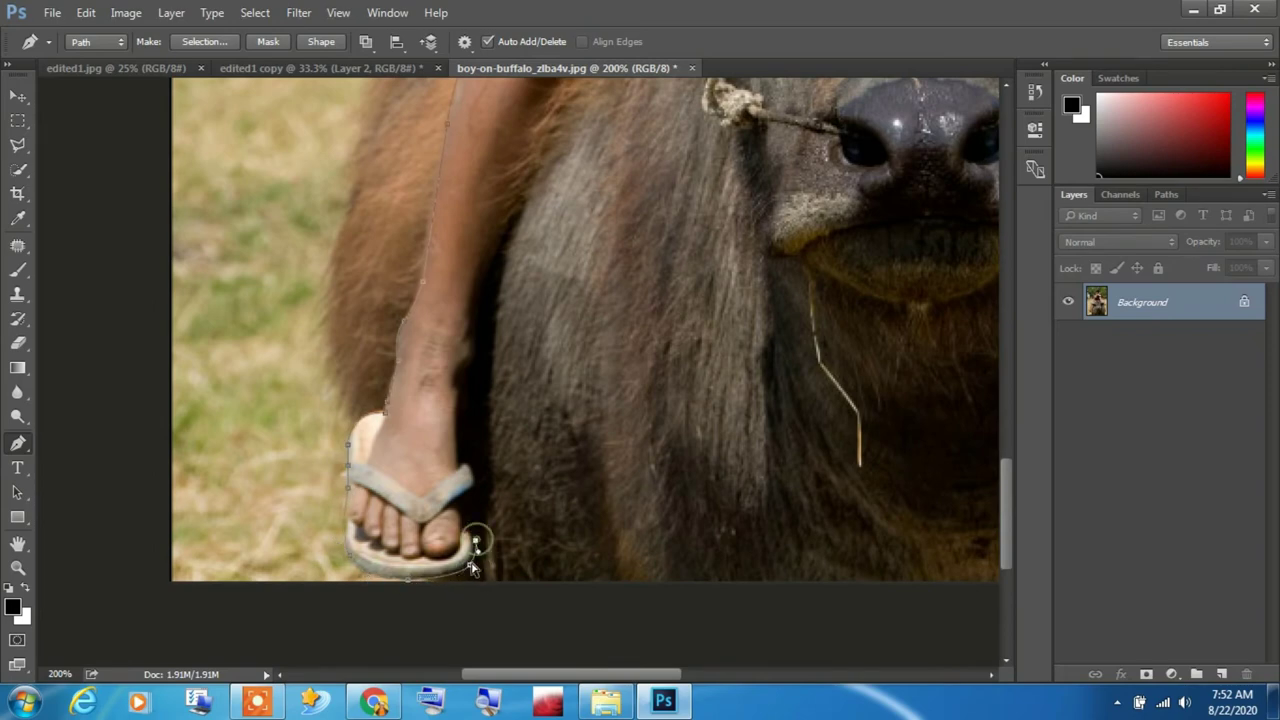
# - Continue the path up the leg's right edge and close the outline
pyautogui.click(465, 383)
pyautogui.click(481, 344)
pyautogui.click(493, 287)
pyautogui.moveTo(521, 285); pyautogui.dragTo(512, 530)
pyautogui.click(541, 402)
pyautogui.click(597, 283)
pyautogui.click(636, 245)
pyautogui.click(634, 187)
pyautogui.click(567, 165)
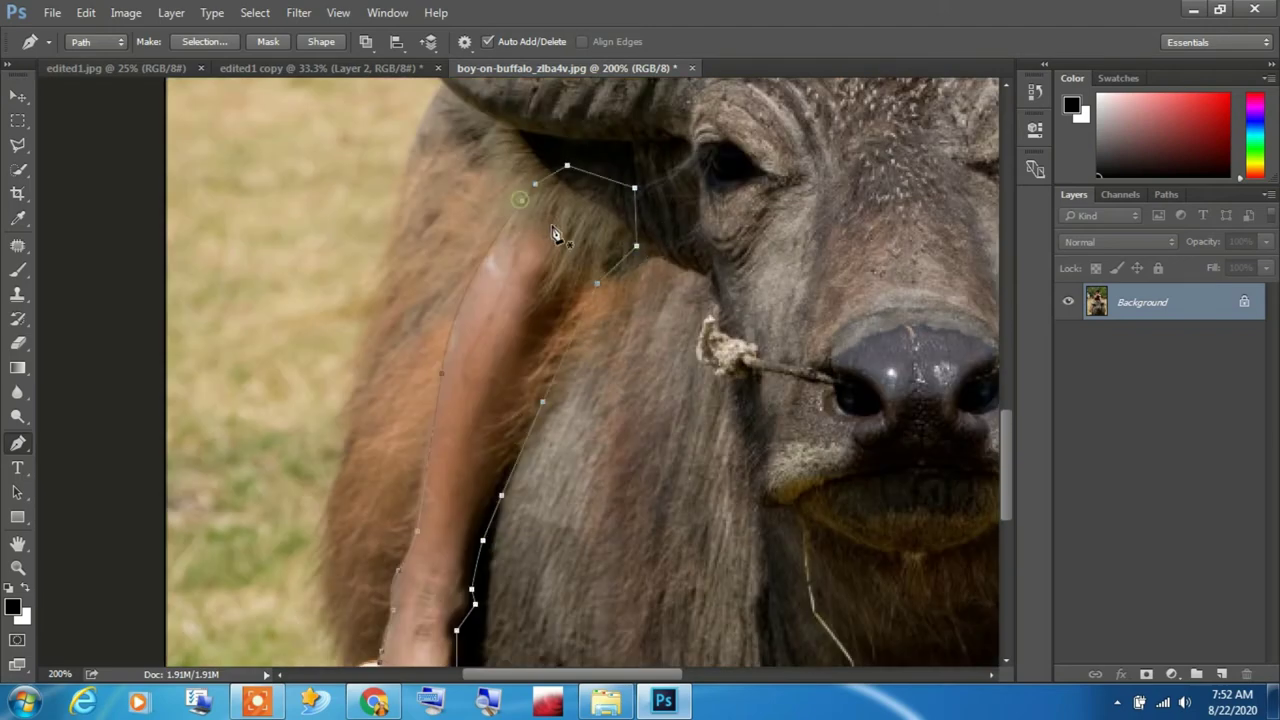
# - Convert the leg path into a selection with a 2-pixel feather radius
pyautogui.rightClick(556, 234)
pyautogui.click(632, 312)
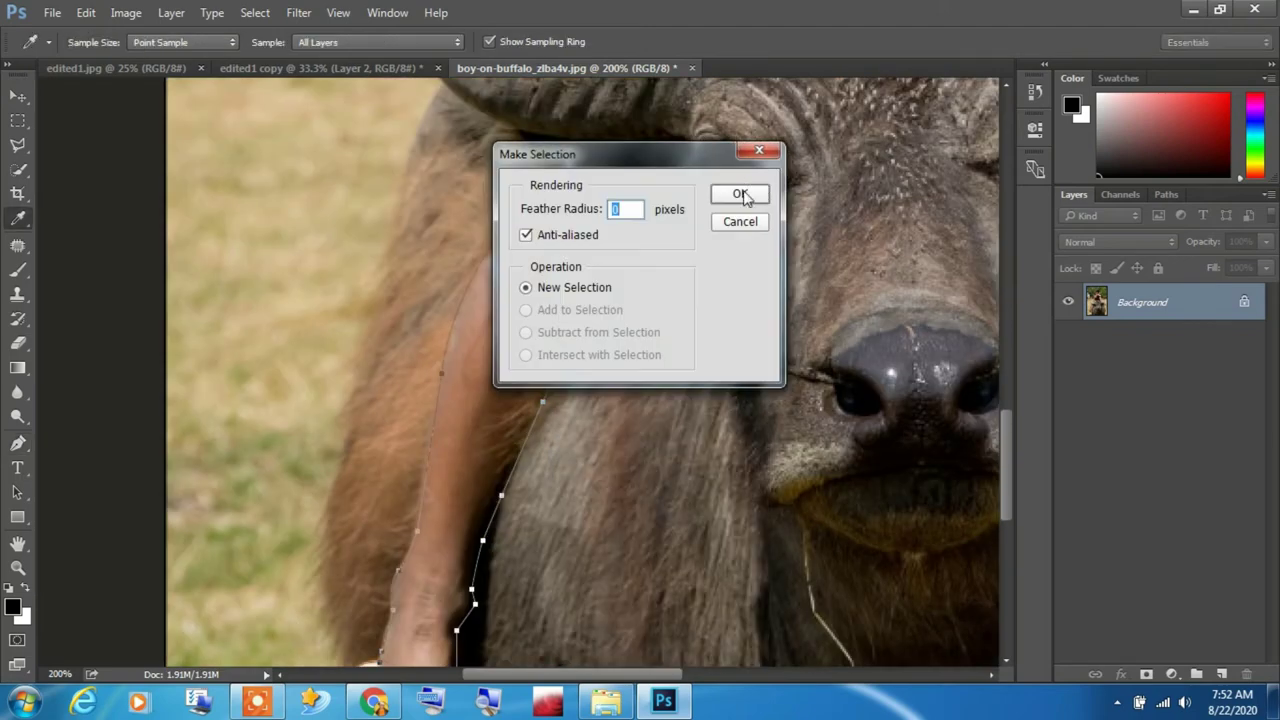
pyautogui.click(740, 194)
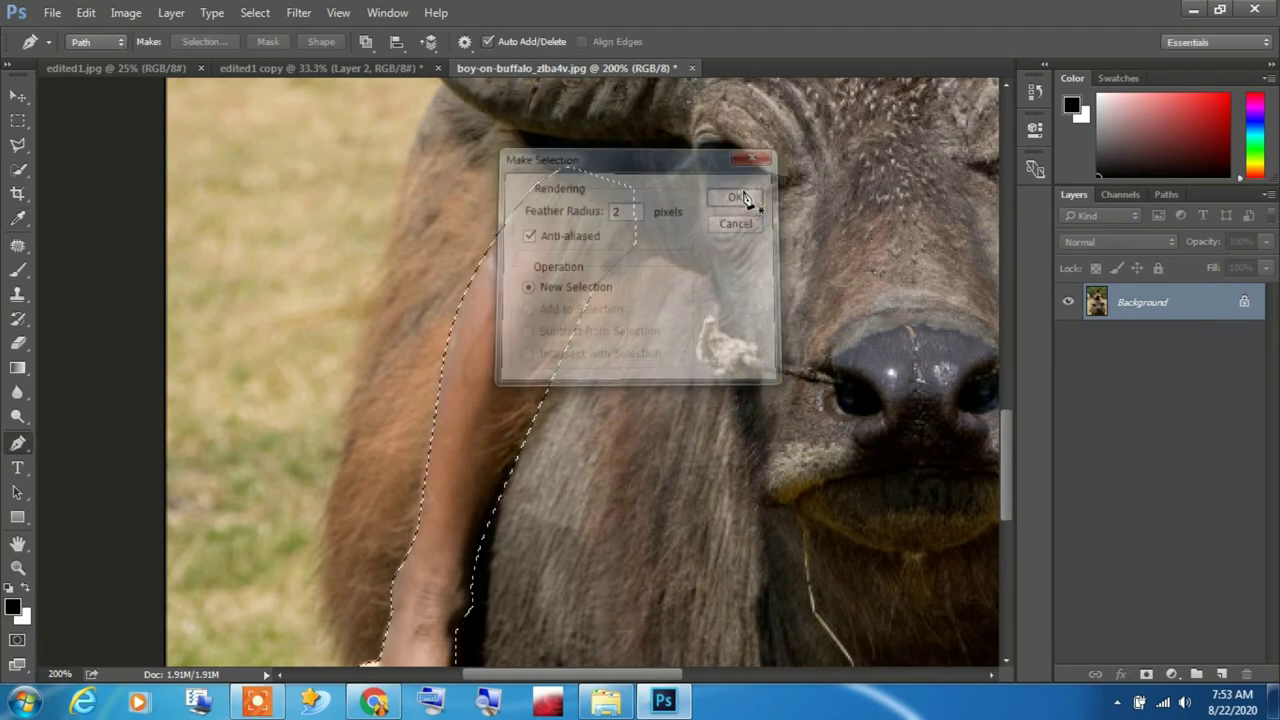
# - Drag the selected leg into the composite, then undo that placement
pyautogui.press('v')
pyautogui.moveTo(733, 207)
pyautogui.mouseDown()
pyautogui.moveTo(378, 77)
pyautogui.moveTo(462, 346)
pyautogui.moveTo(508, 382)
pyautogui.moveTo(437, 399)
pyautogui.mouseUp()
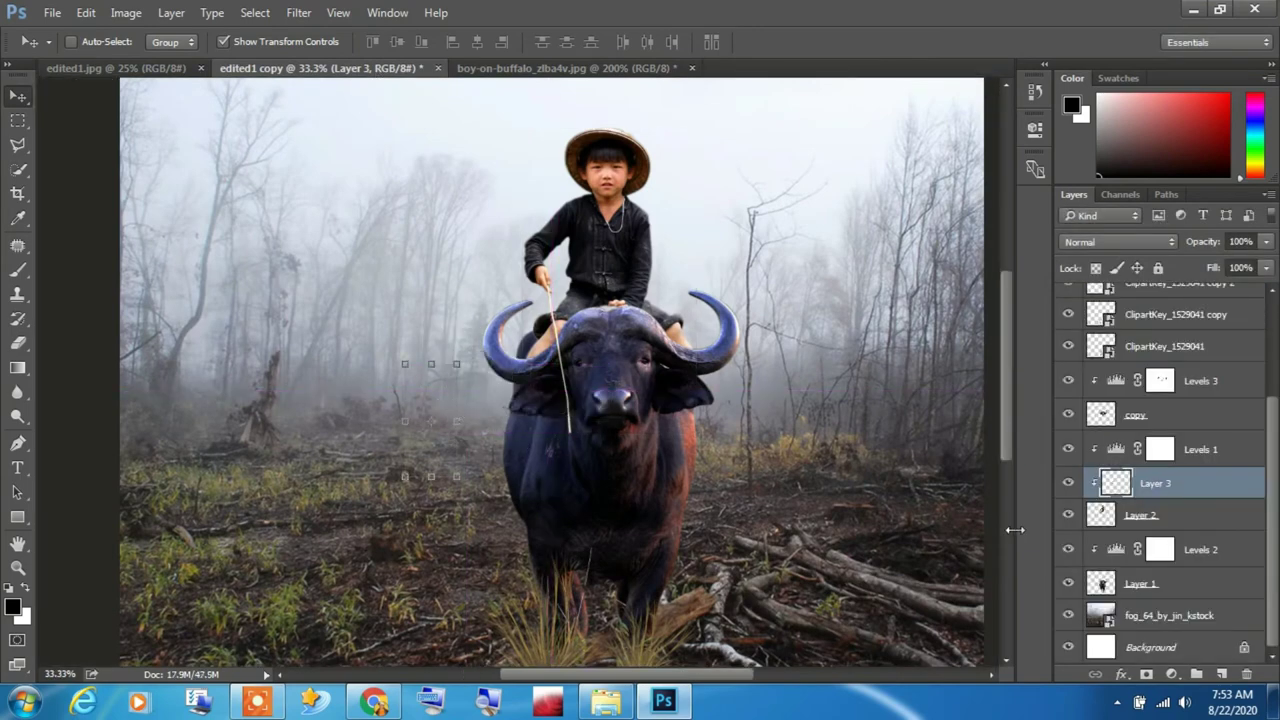
pyautogui.press('ctrl')
pyautogui.hotkey('ctrl', 'e')
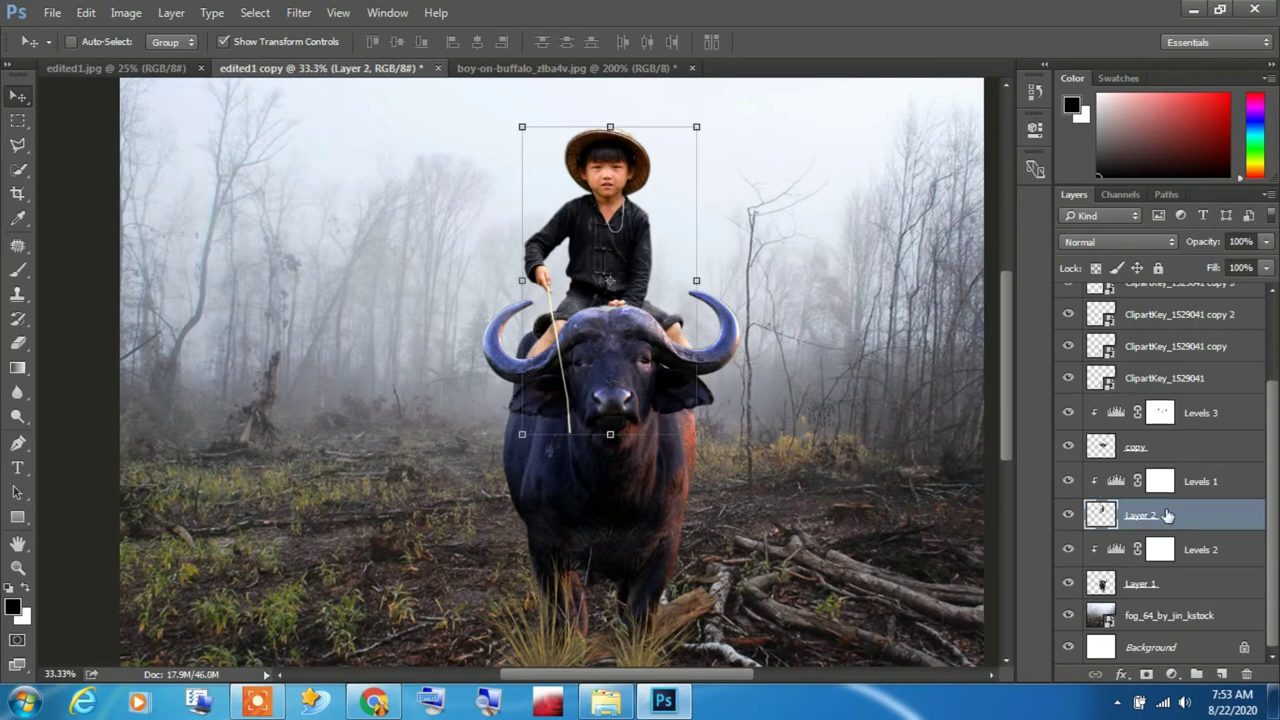
# - Merge Layer 2 with Levels 1 and Layer 1 with Levels 2, then bring the leg over
pyautogui.keyDown('shift'); pyautogui.click(1200, 488); pyautogui.keyUp('shift')
pyautogui.rightClick(1189, 515)
pyautogui.click(1000, 630)
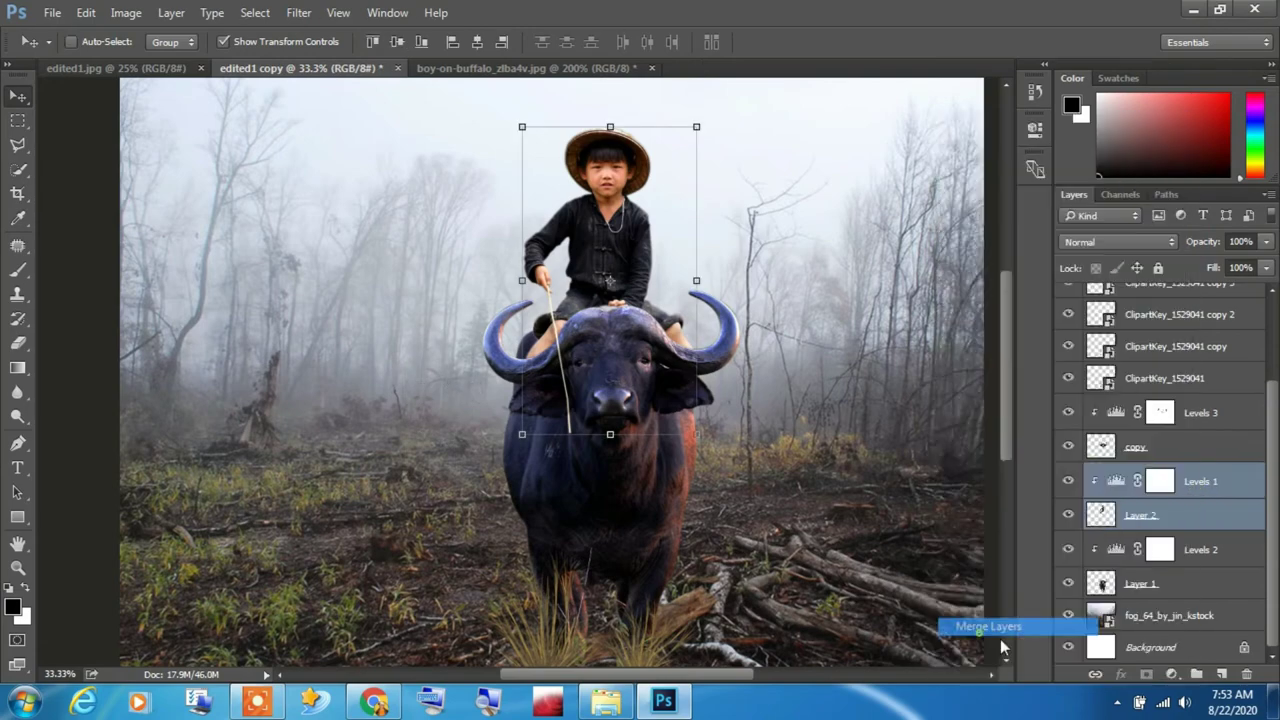
pyautogui.click(1198, 552)
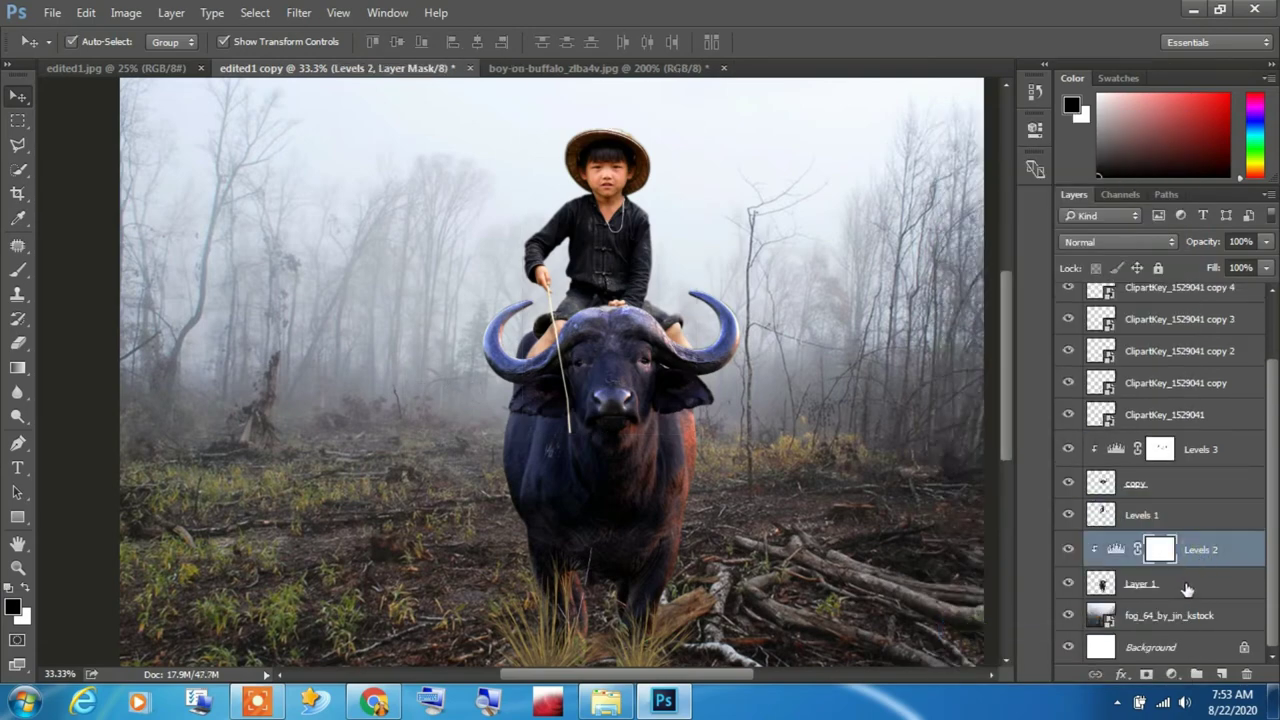
pyautogui.keyDown('shift'); pyautogui.click(1187, 588); pyautogui.keyUp('shift')
pyautogui.rightClick(1187, 587)
pyautogui.click(1088, 522)
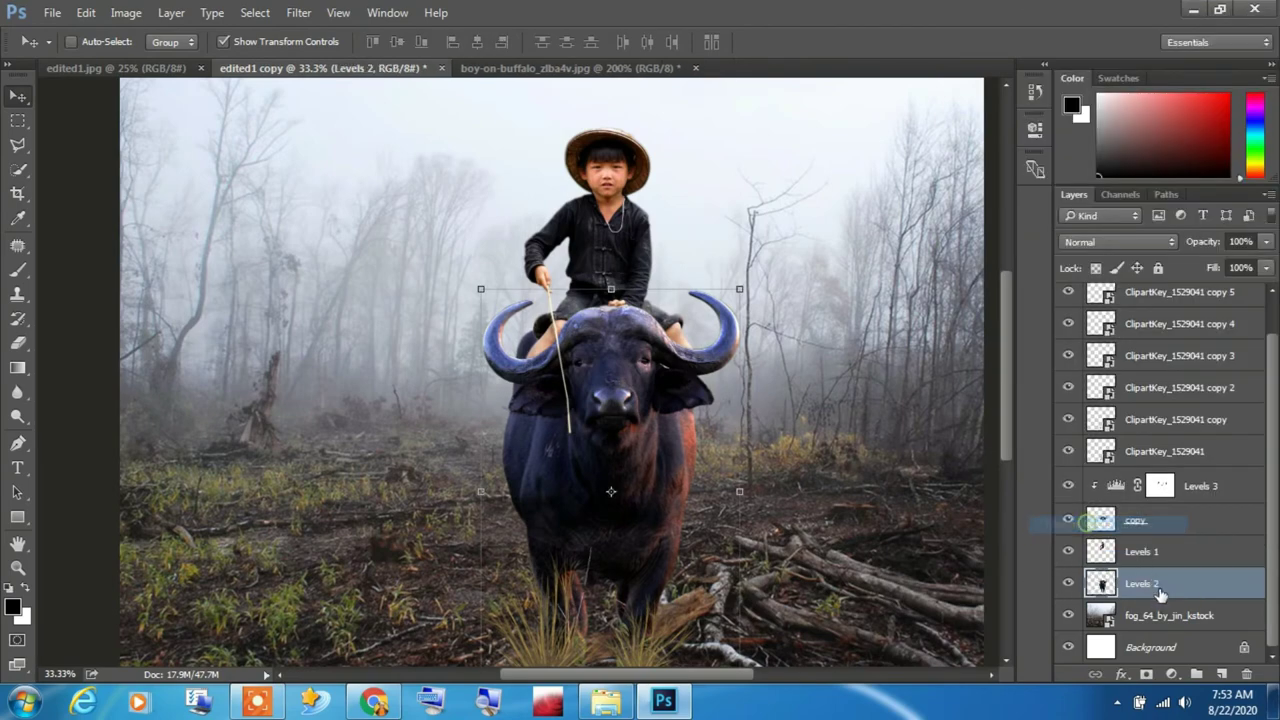
pyautogui.click(530, 68)
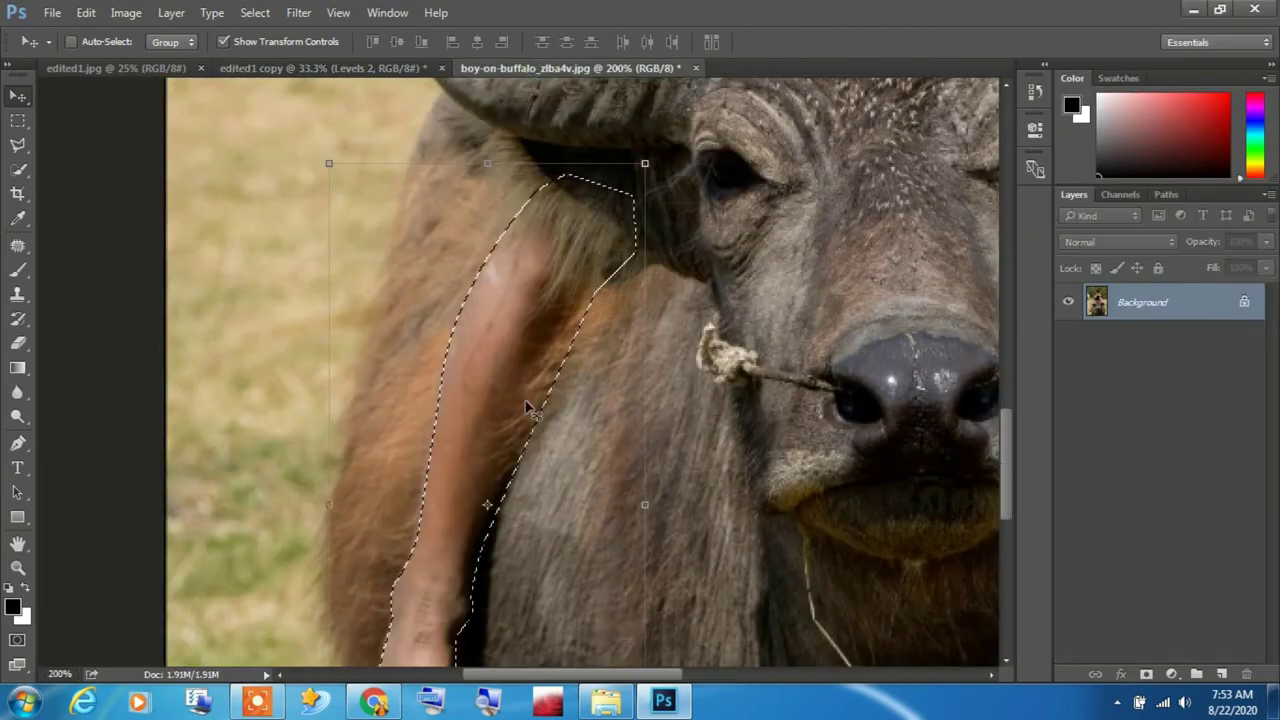
pyautogui.moveTo(527, 407)
pyautogui.mouseDown()
pyautogui.moveTo(424, 87)
pyautogui.moveTo(372, 62)
pyautogui.moveTo(455, 390)
pyautogui.moveTo(518, 448)
pyautogui.mouseUp()
# - Rotate the leg -3.55°, scale it to 108.42%, and set it on the buffalo's left flank
pyautogui.moveTo(570, 490); pyautogui.dragTo(563, 484)
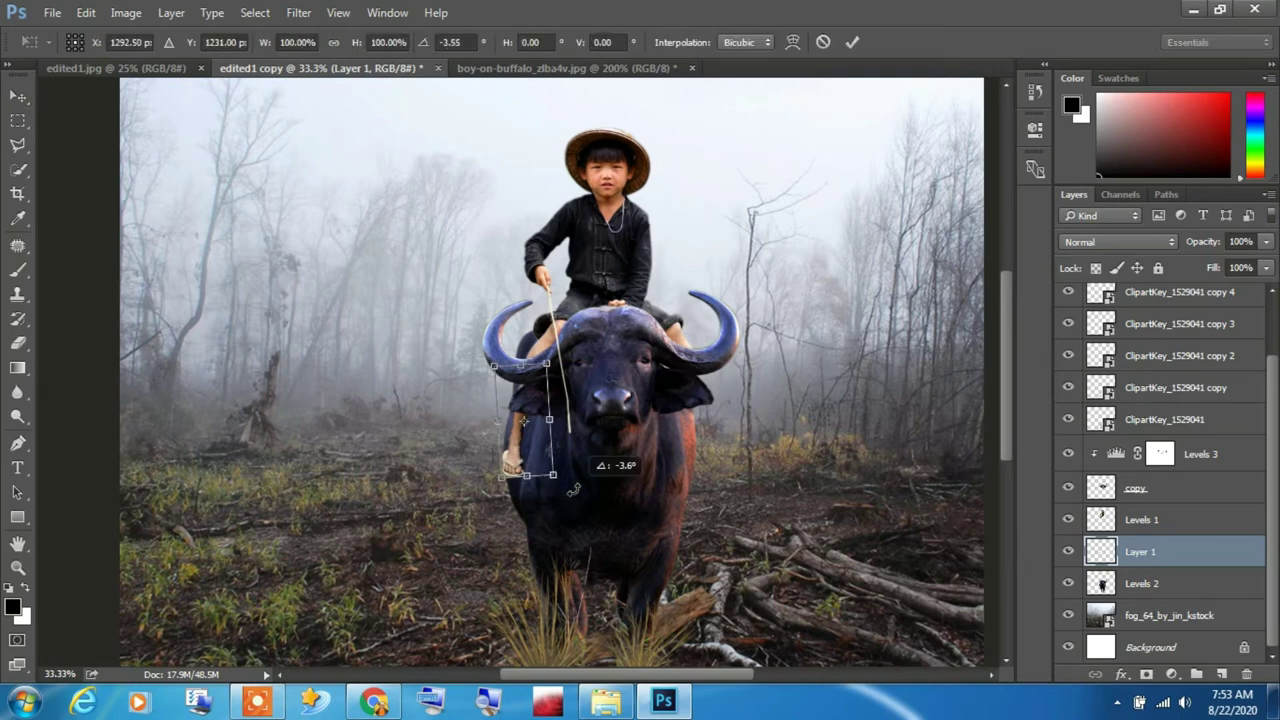
pyautogui.moveTo(516, 423); pyautogui.dragTo(523, 426)
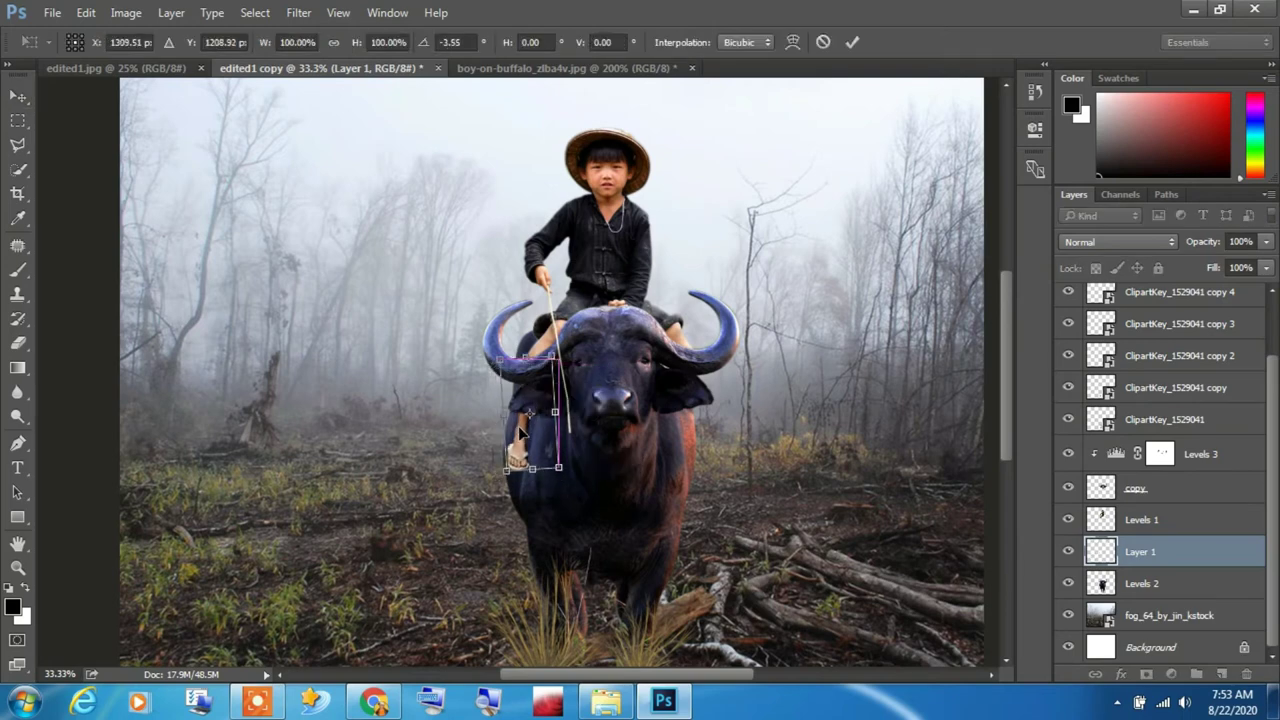
pyautogui.moveTo(557, 476); pyautogui.dragTo(562, 477)
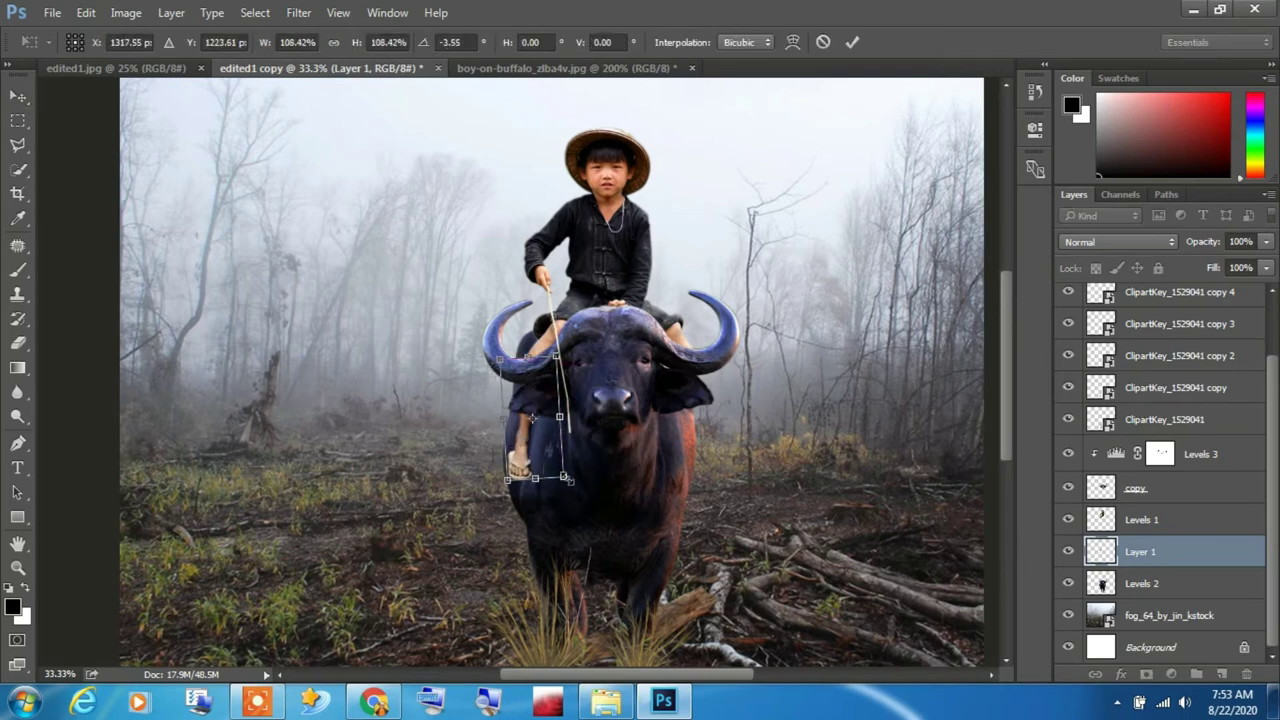
pyautogui.press('Return')
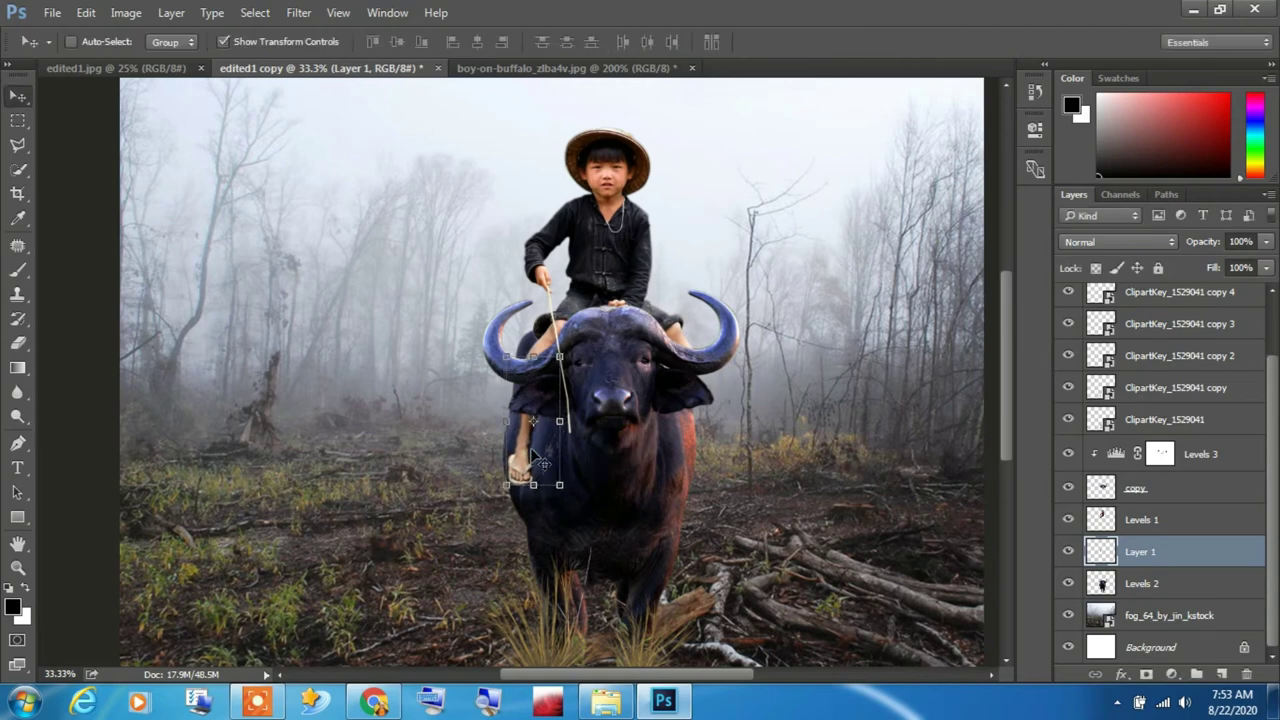
pyautogui.moveTo(531, 438); pyautogui.dragTo(536, 448)
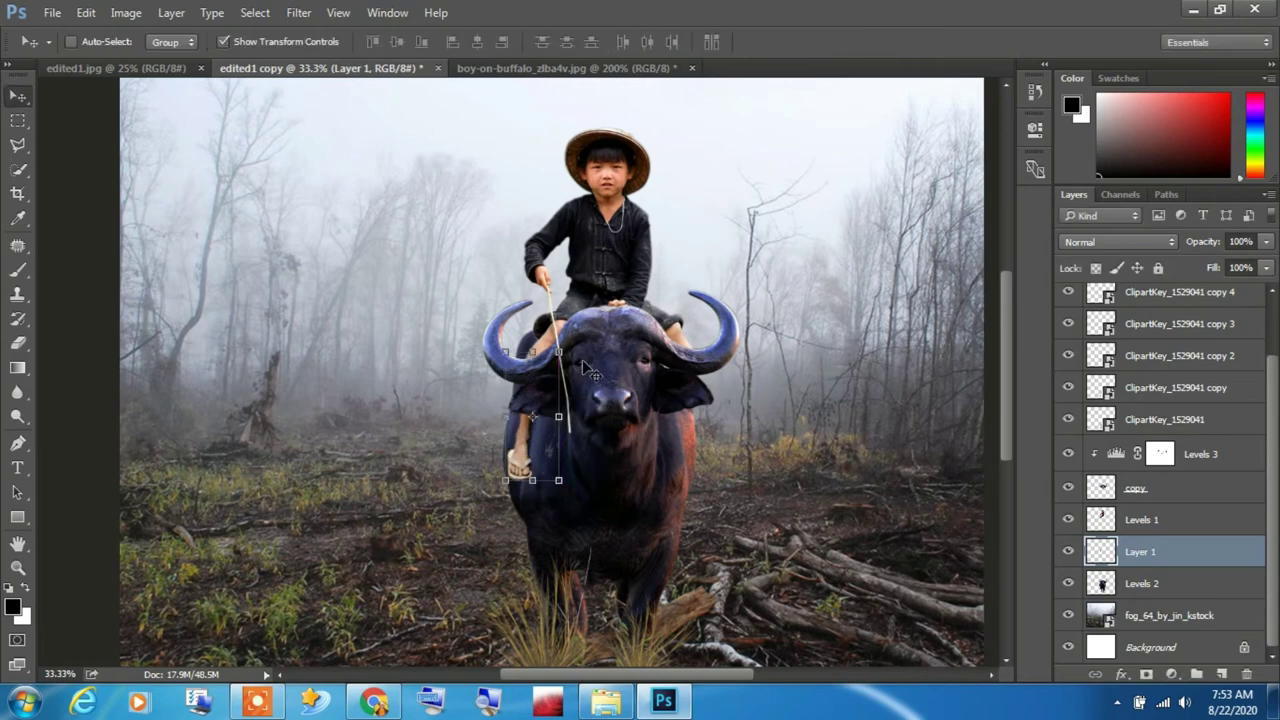
# - Add a Levels adjustment clipped to the leg layer with midtones at 0.86
pyautogui.click(1174, 673)
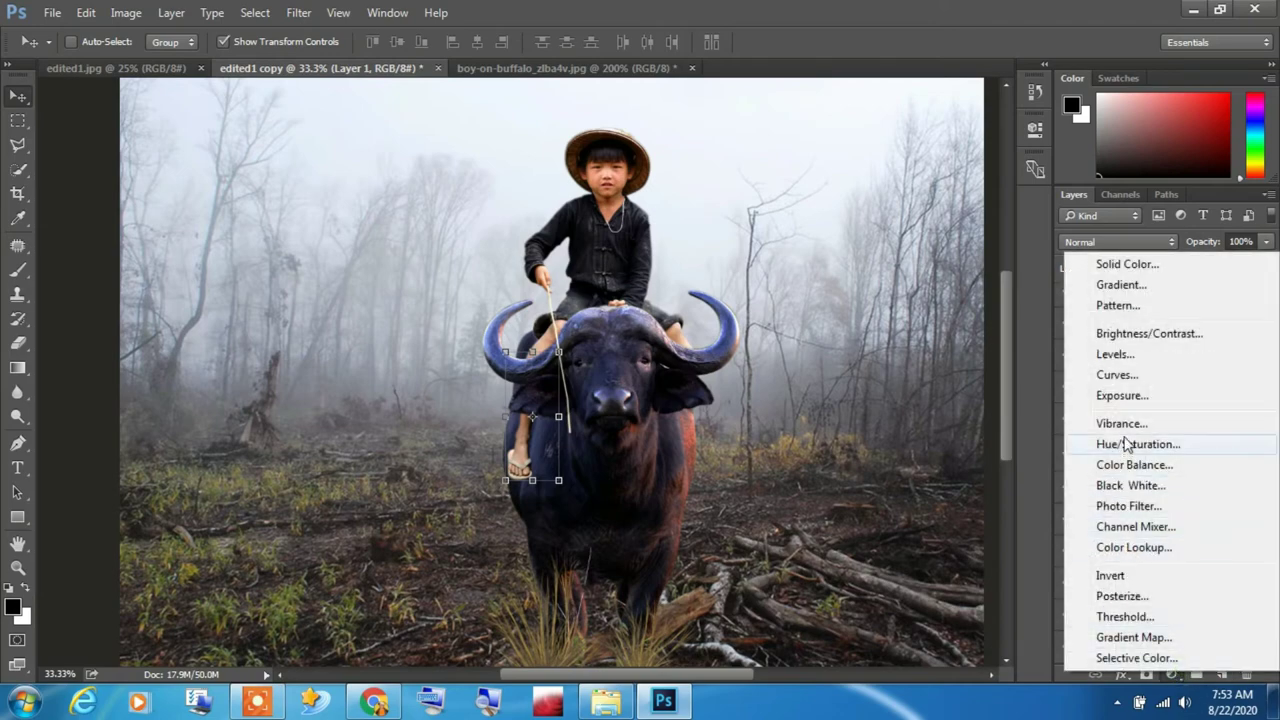
pyautogui.click(1116, 355)
pyautogui.click(869, 432)
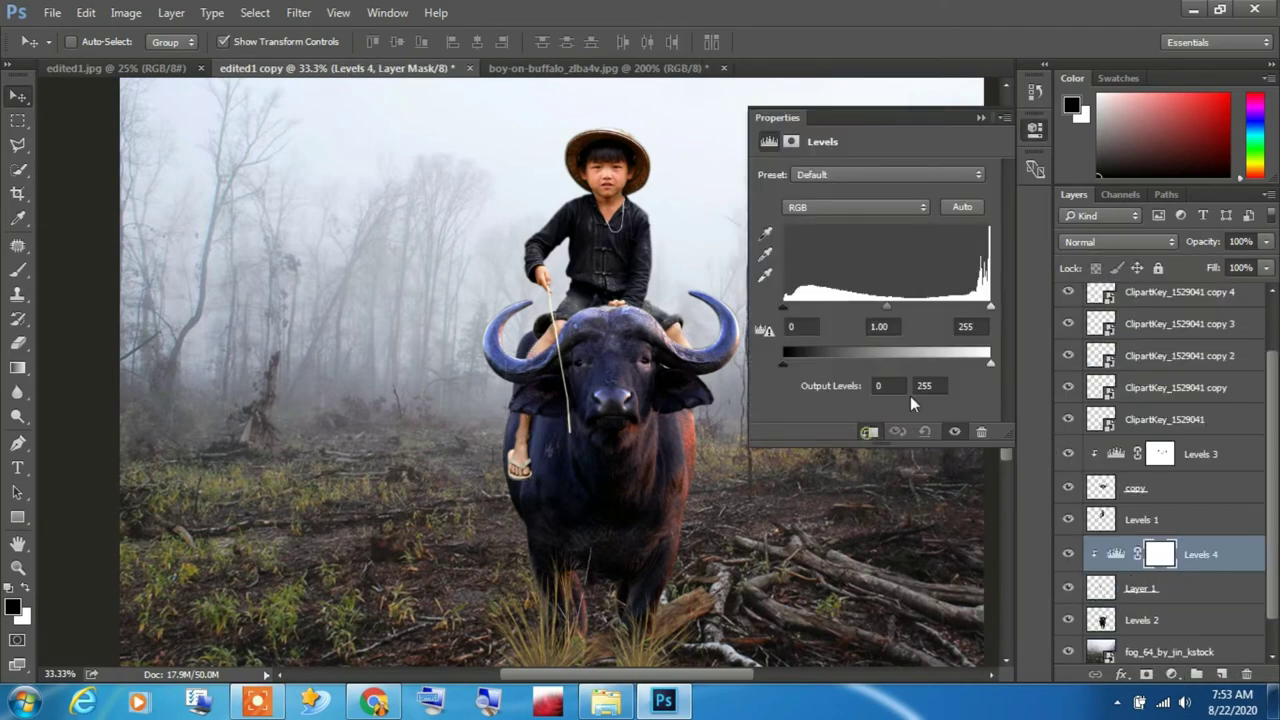
pyautogui.moveTo(892, 309); pyautogui.dragTo(903, 305)
pyautogui.click(980, 118)
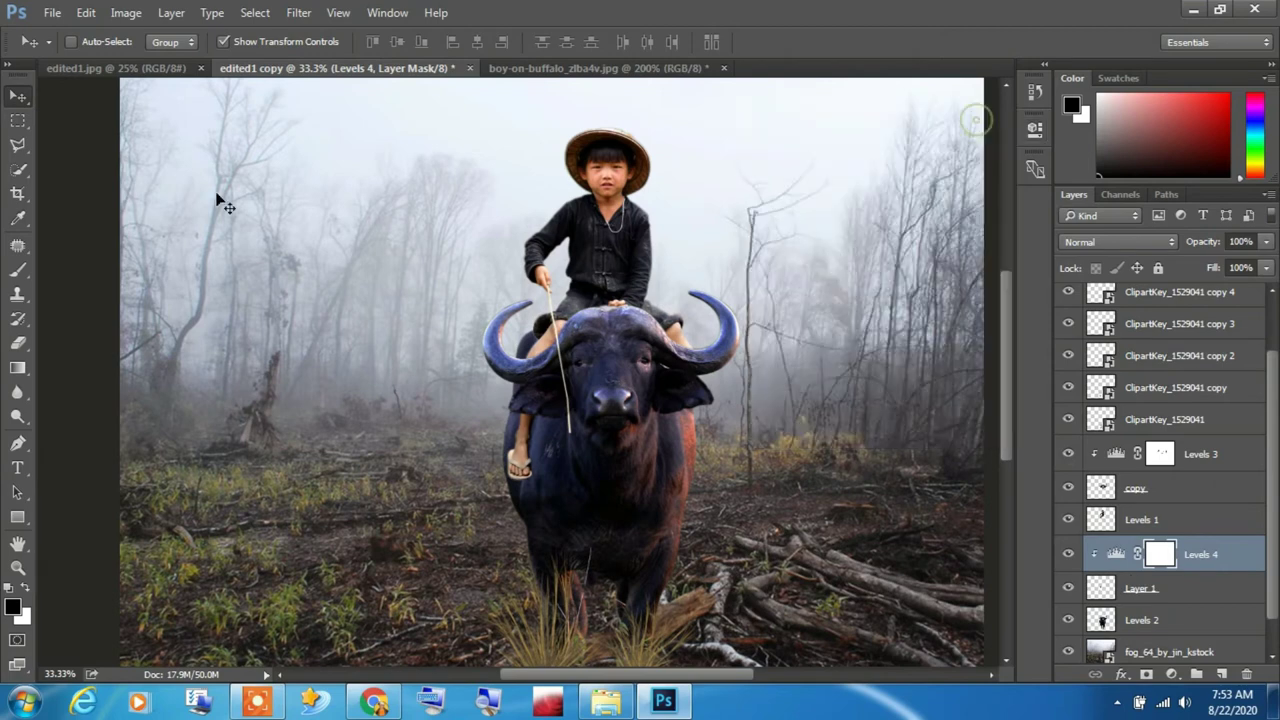
# - Merge Levels 4 with Layer 1 into a single layer
pyautogui.rightClick(519, 472)
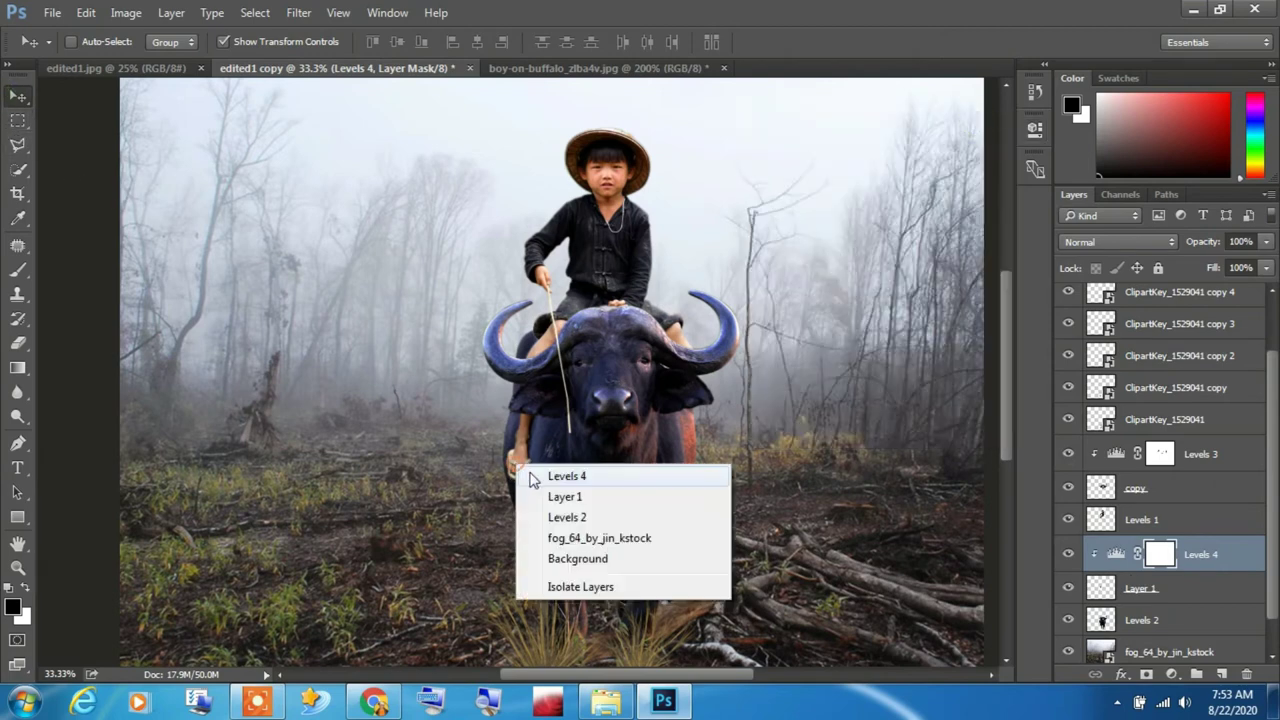
pyautogui.click(545, 483)
pyautogui.keyDown('ctrl'); pyautogui.click(1181, 557); pyautogui.keyUp('ctrl')
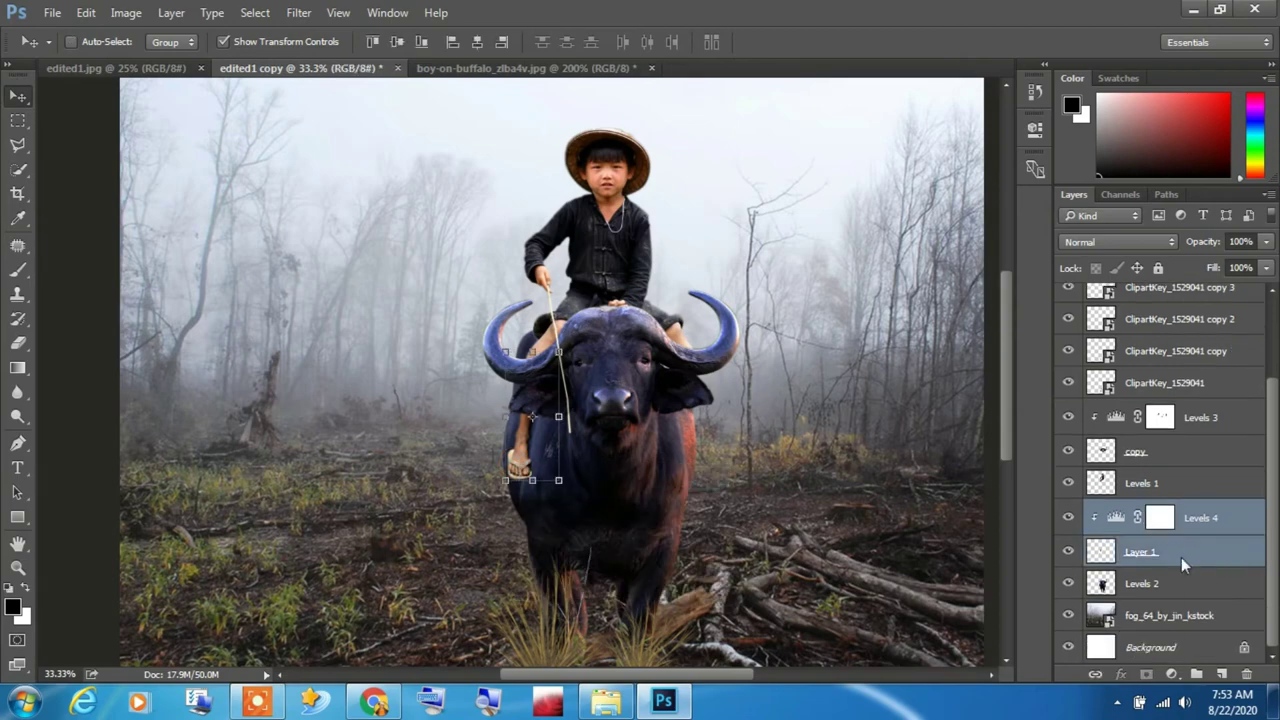
pyautogui.rightClick(1181, 557)
pyautogui.click(966, 620)
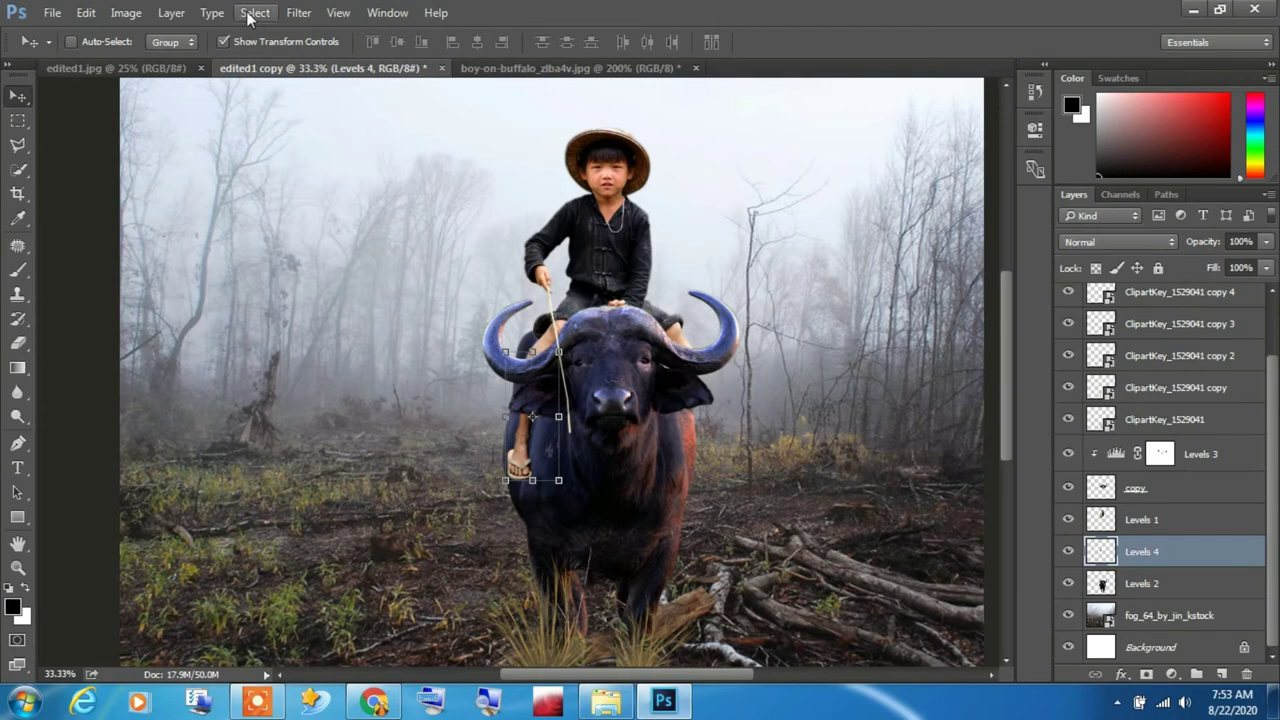
# - Duplicate the leg via Layer Via Copy, flip it horizontally, and tilt it onto the buffalo's right side
pyautogui.click(171, 12)
pyautogui.moveTo(223, 12)
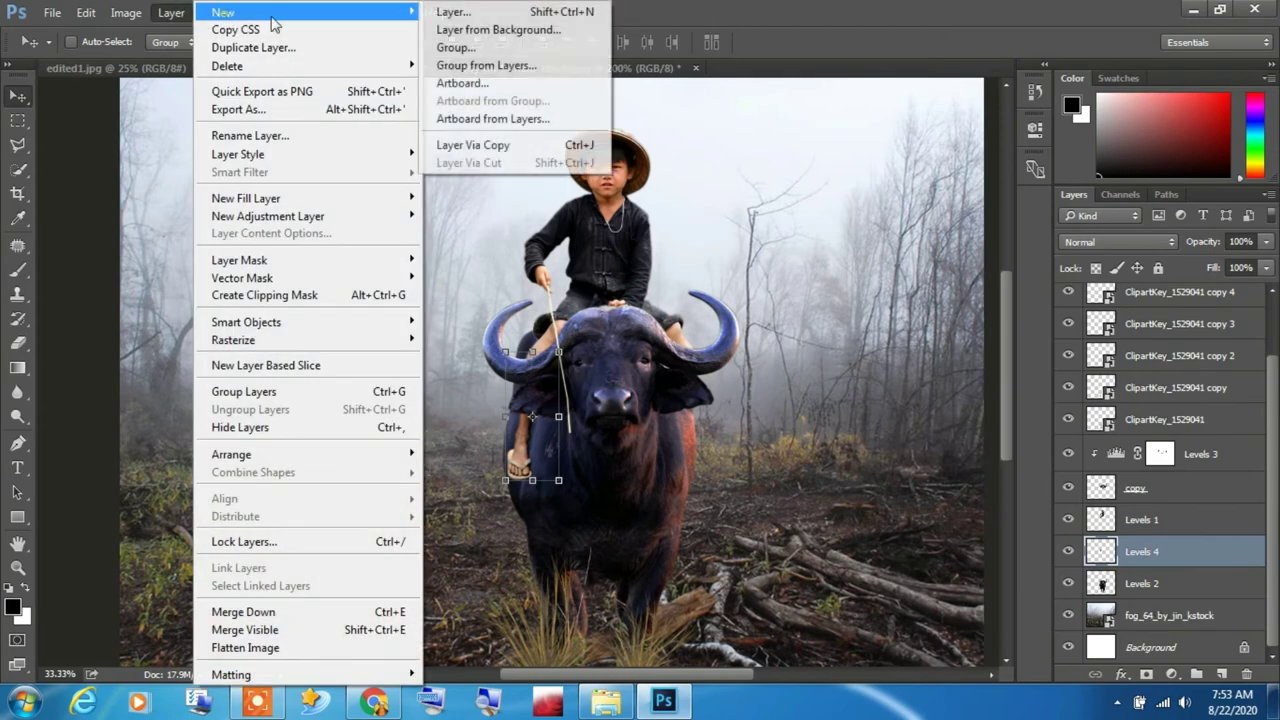
pyautogui.click(465, 146)
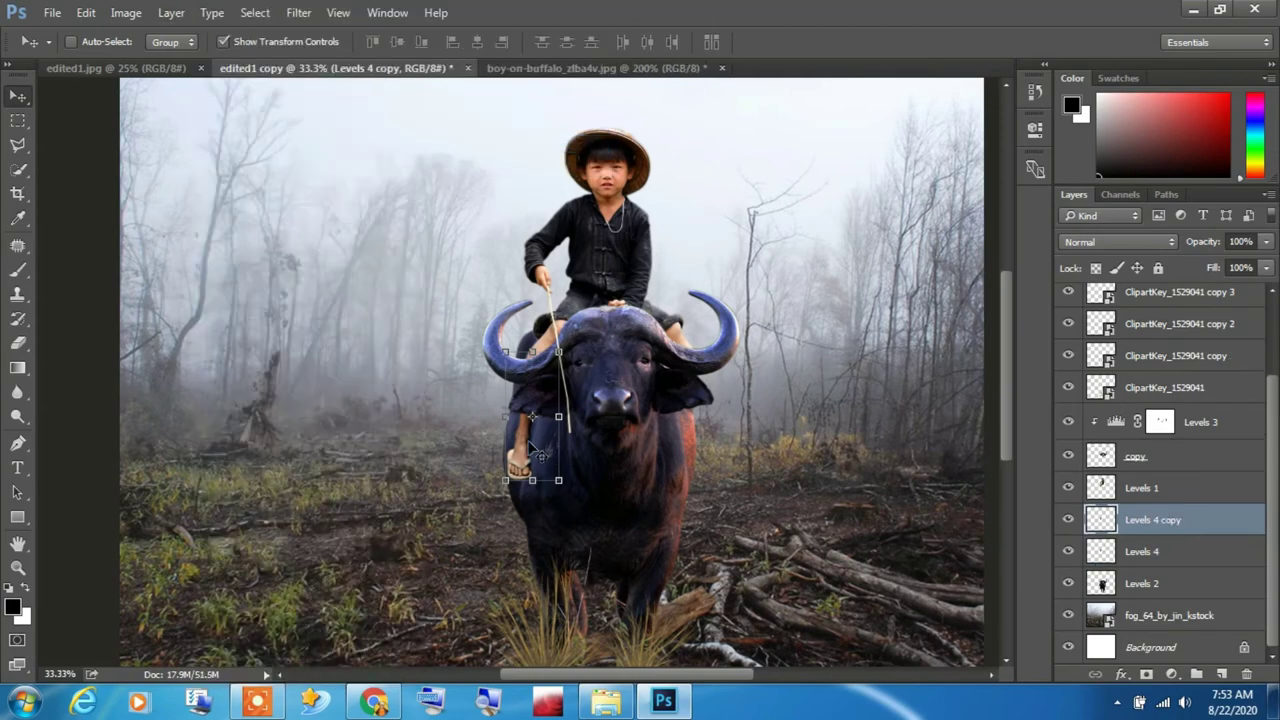
pyautogui.moveTo(539, 455); pyautogui.dragTo(691, 464)
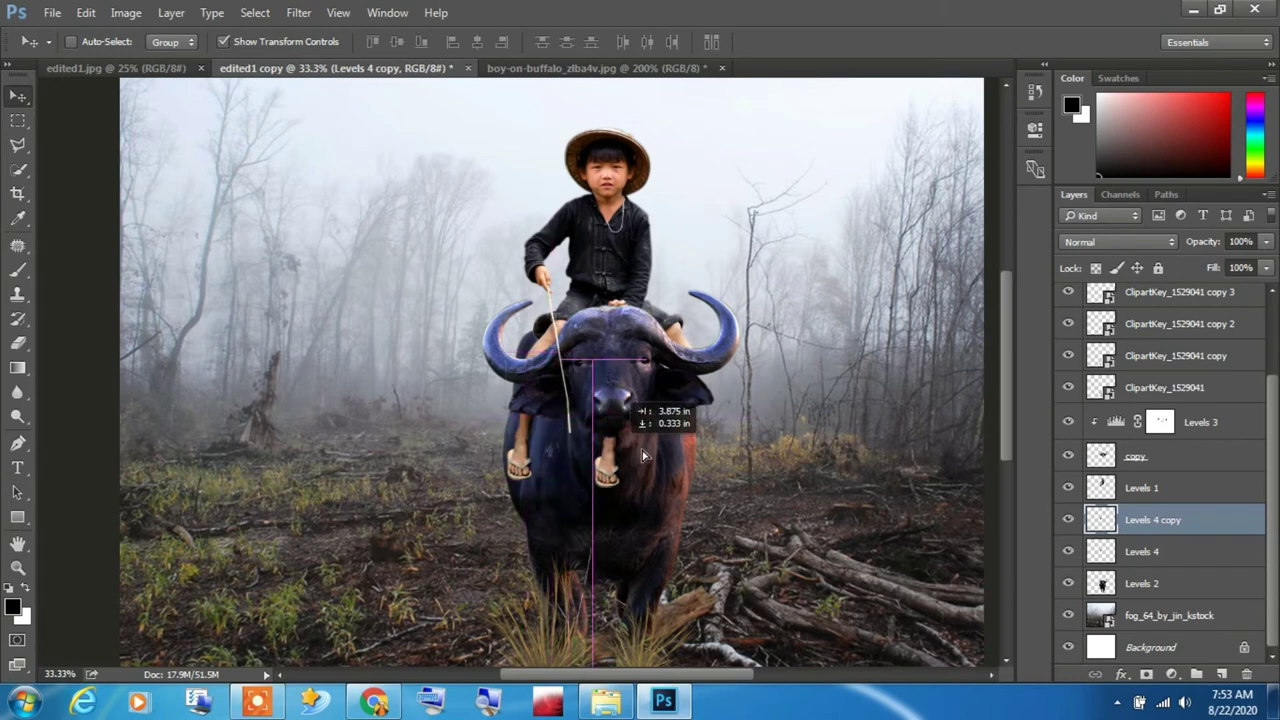
pyautogui.hotkey('ctrl', 't')
pyautogui.rightClick(704, 438)
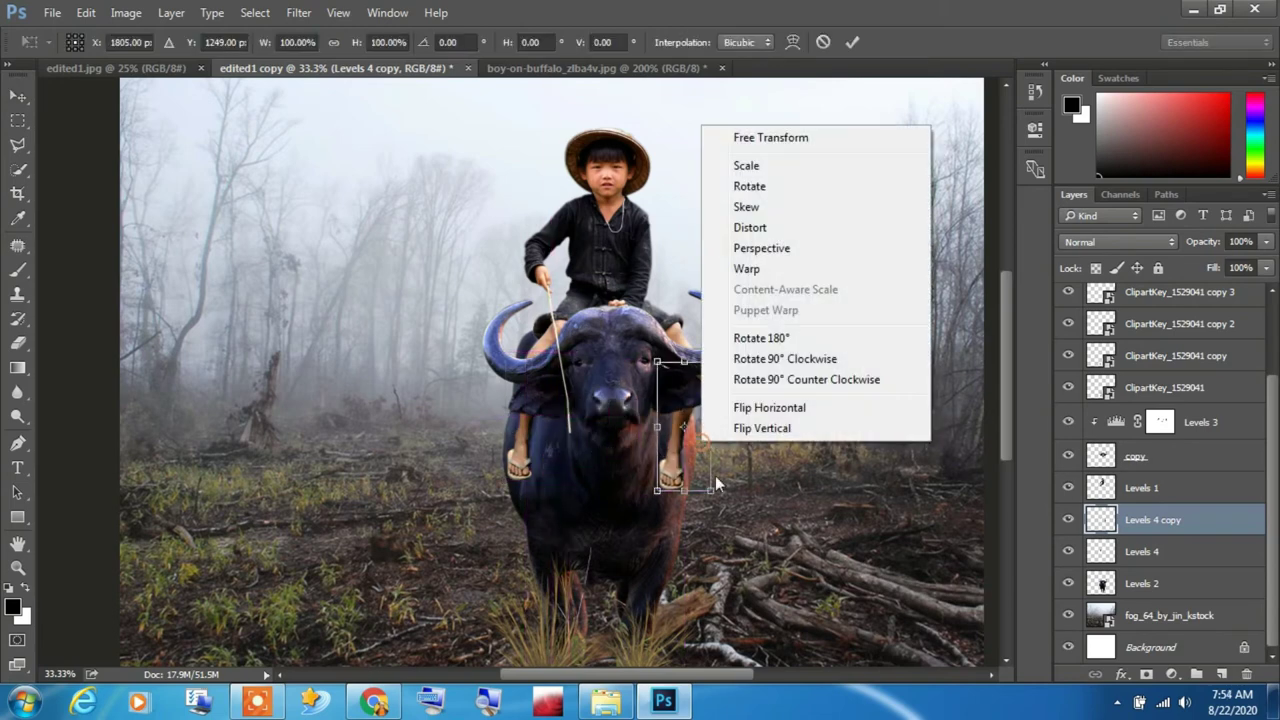
pyautogui.click(748, 409)
pyautogui.moveTo(697, 432)
pyautogui.mouseDown()
pyautogui.moveTo(685, 429)
pyautogui.moveTo(697, 503)
pyautogui.mouseUp()
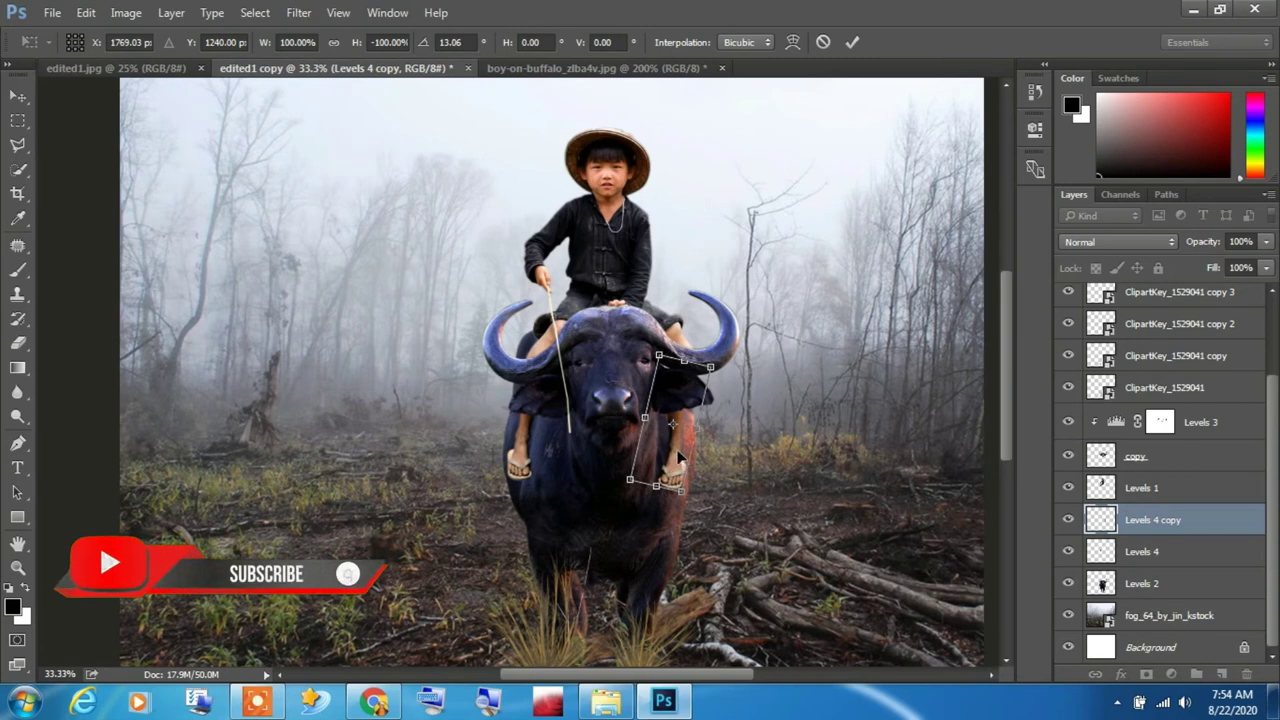
pyautogui.moveTo(678, 460)
pyautogui.mouseDown()
pyautogui.moveTo(683, 444)
pyautogui.moveTo(690, 452)
pyautogui.mouseUp()
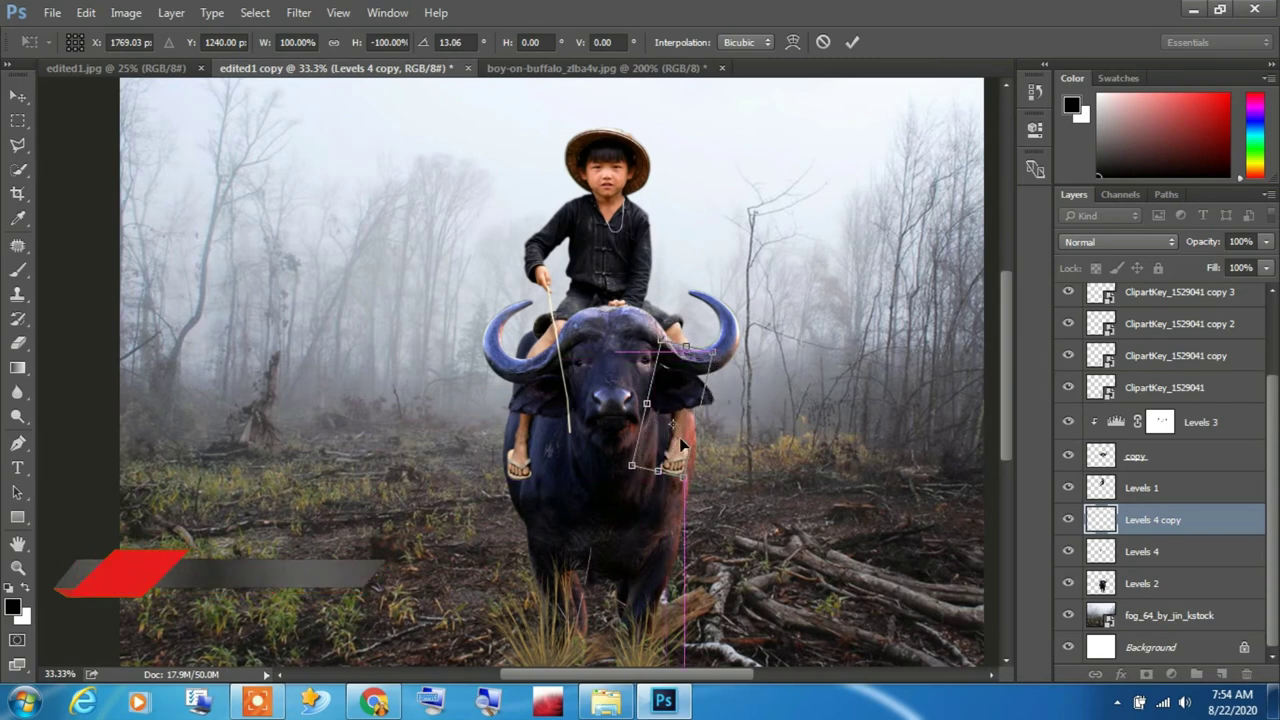
pyautogui.press('Return')
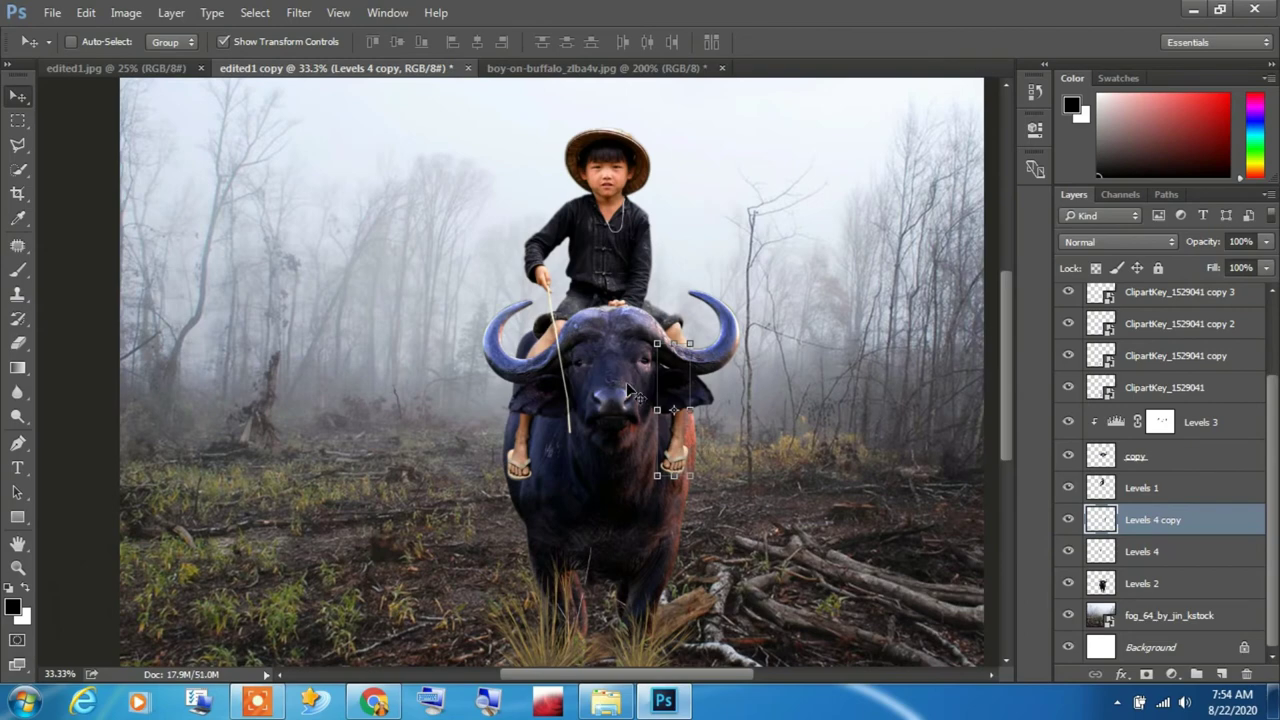
# - Zoom out and select the STICK COPY layer
pyautogui.hotkey('ctrl', '-')
pyautogui.rightClick(585, 352)
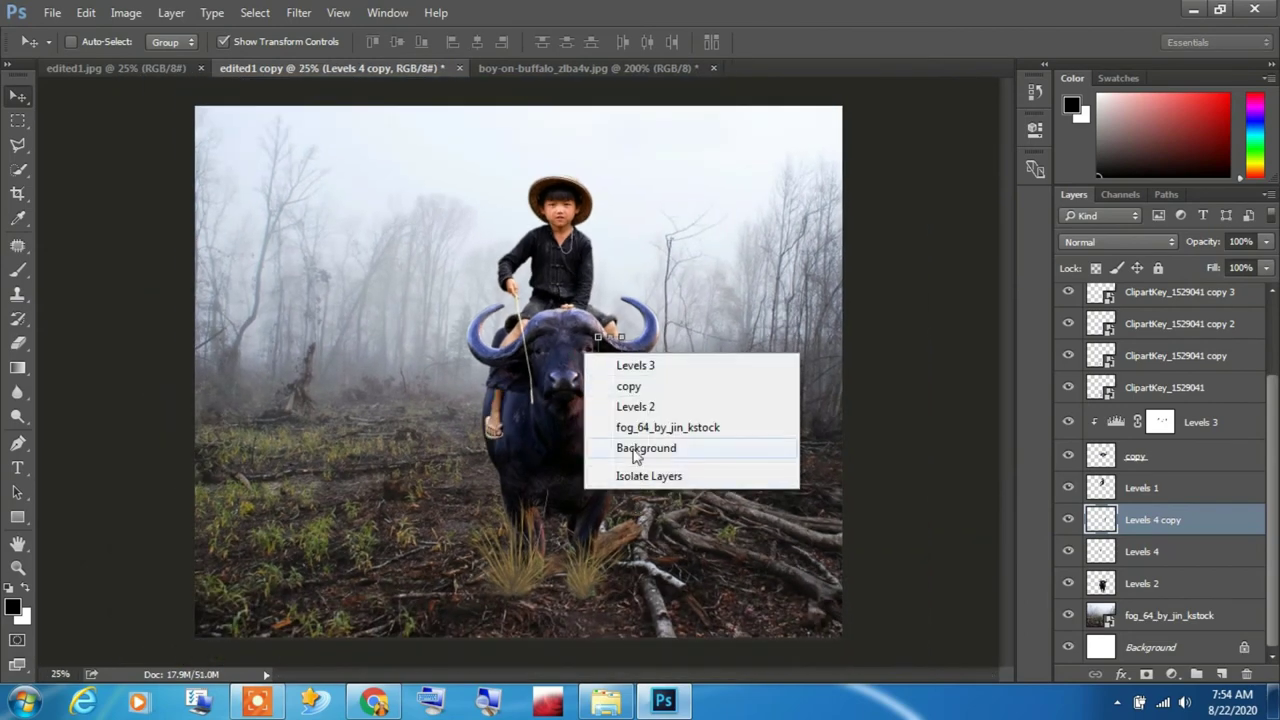
pyautogui.click(634, 452)
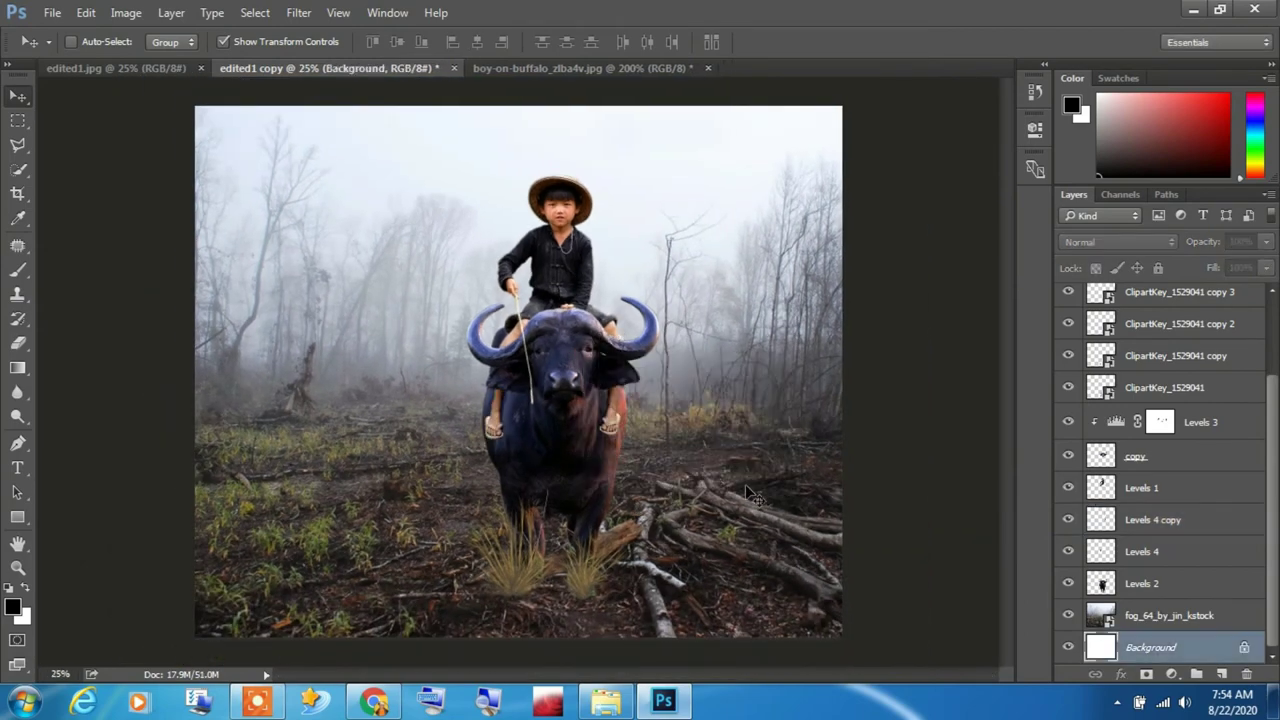
pyautogui.scroll(3, 1234, 584)
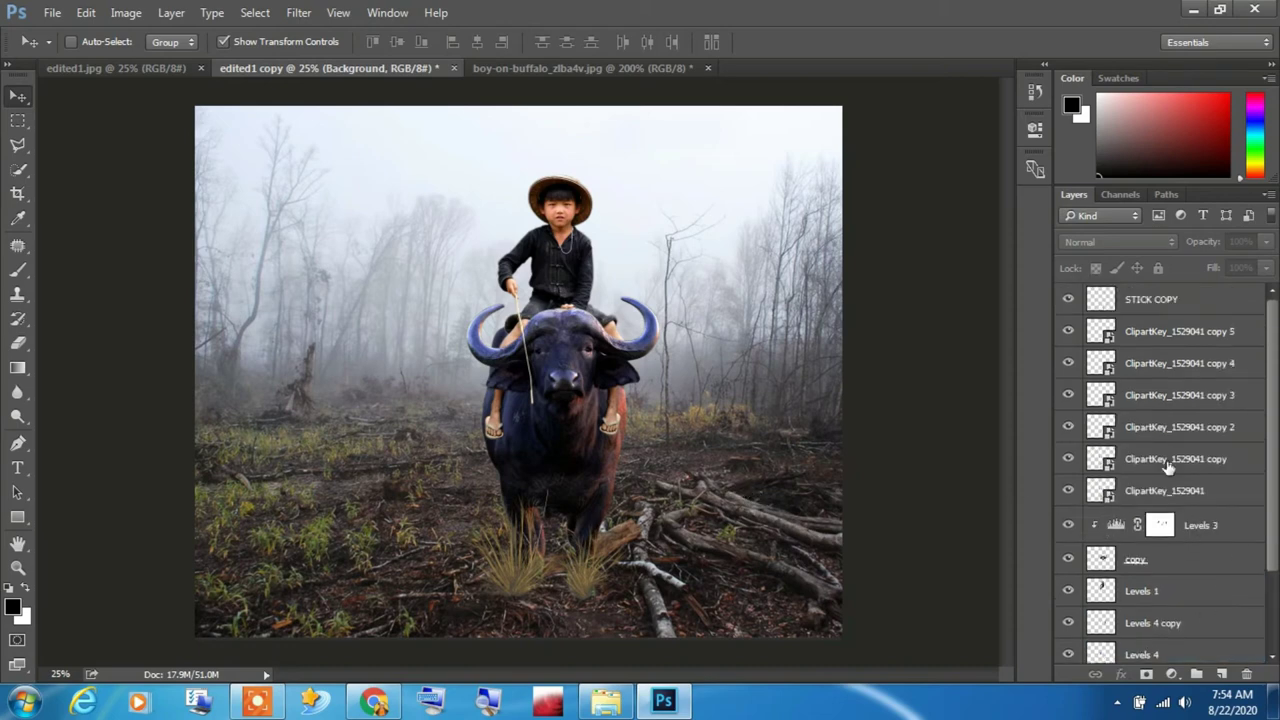
pyautogui.click(1175, 302)
# - Add a Solid Color fill layer in teal #0cc8c6
pyautogui.click(1174, 678)
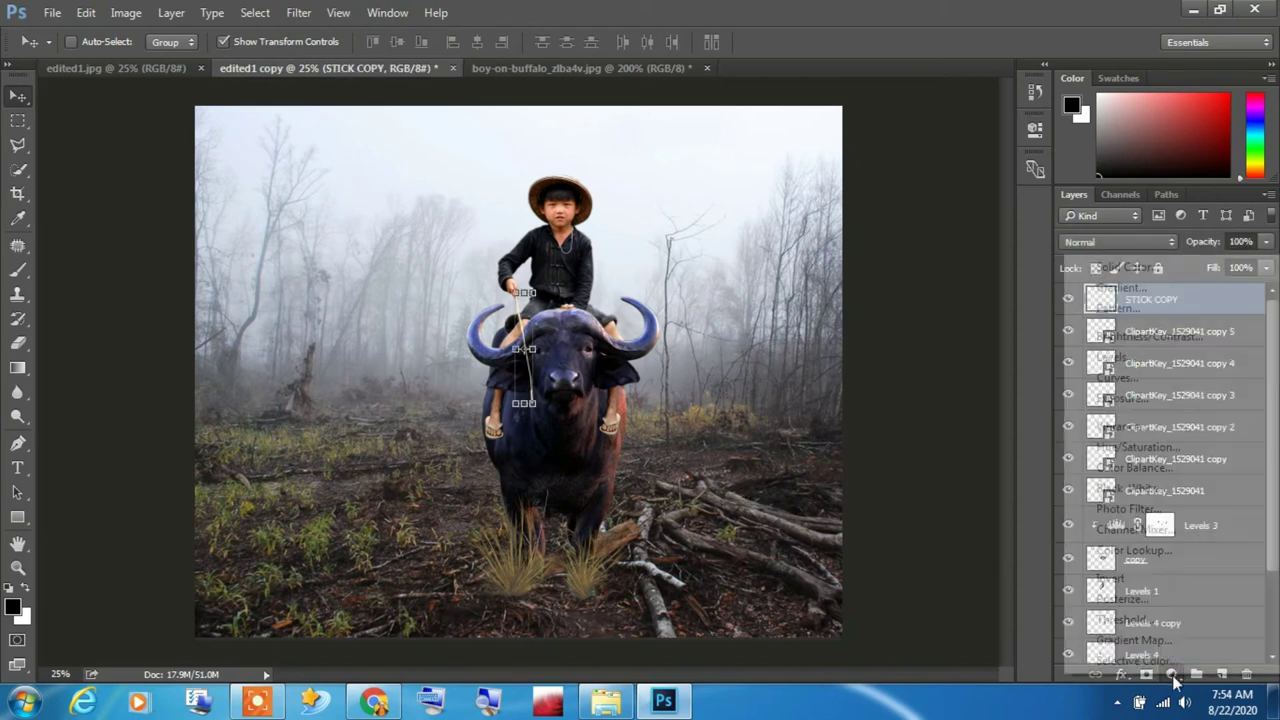
pyautogui.click(1128, 268)
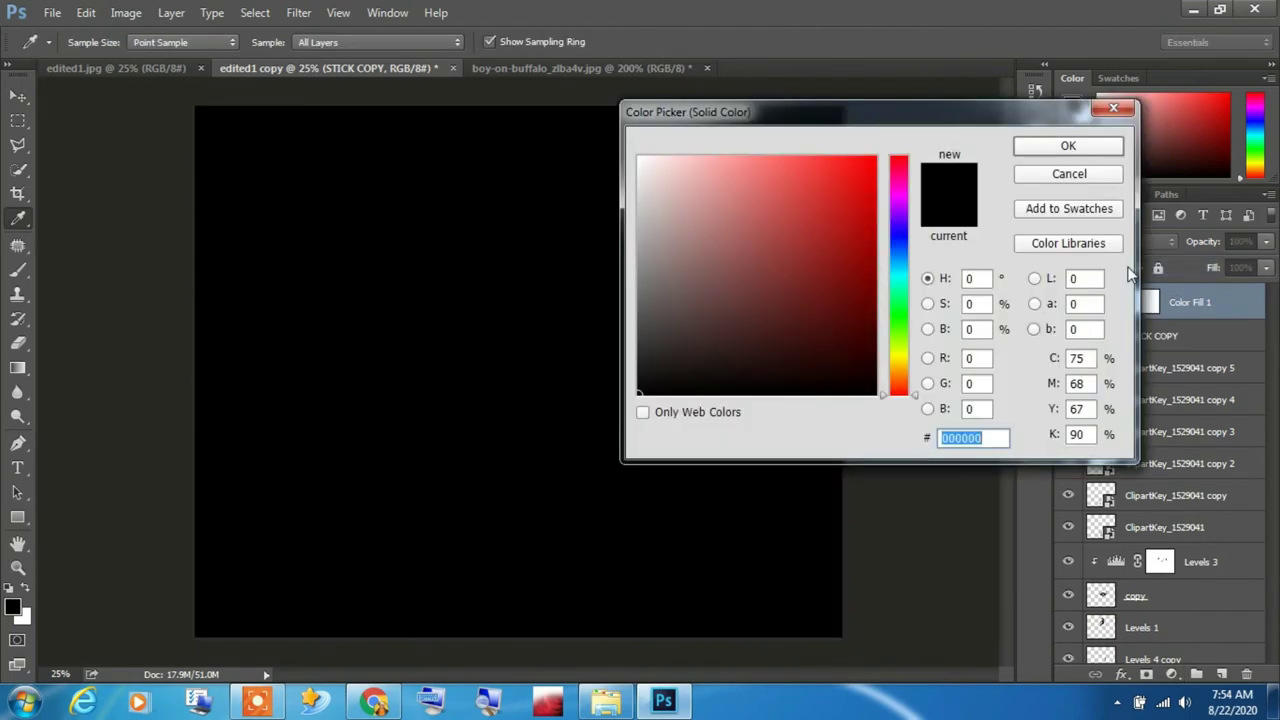
pyautogui.click(898, 276)
pyautogui.click(840, 176)
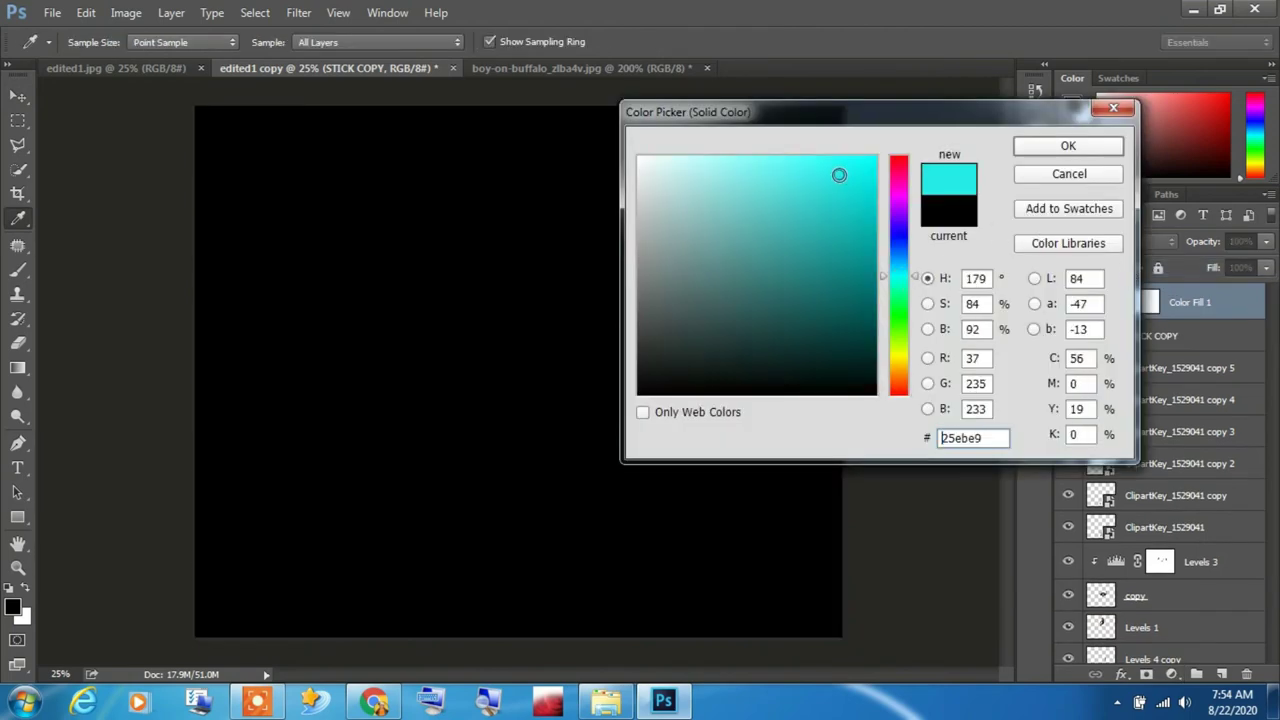
pyautogui.click(864, 225)
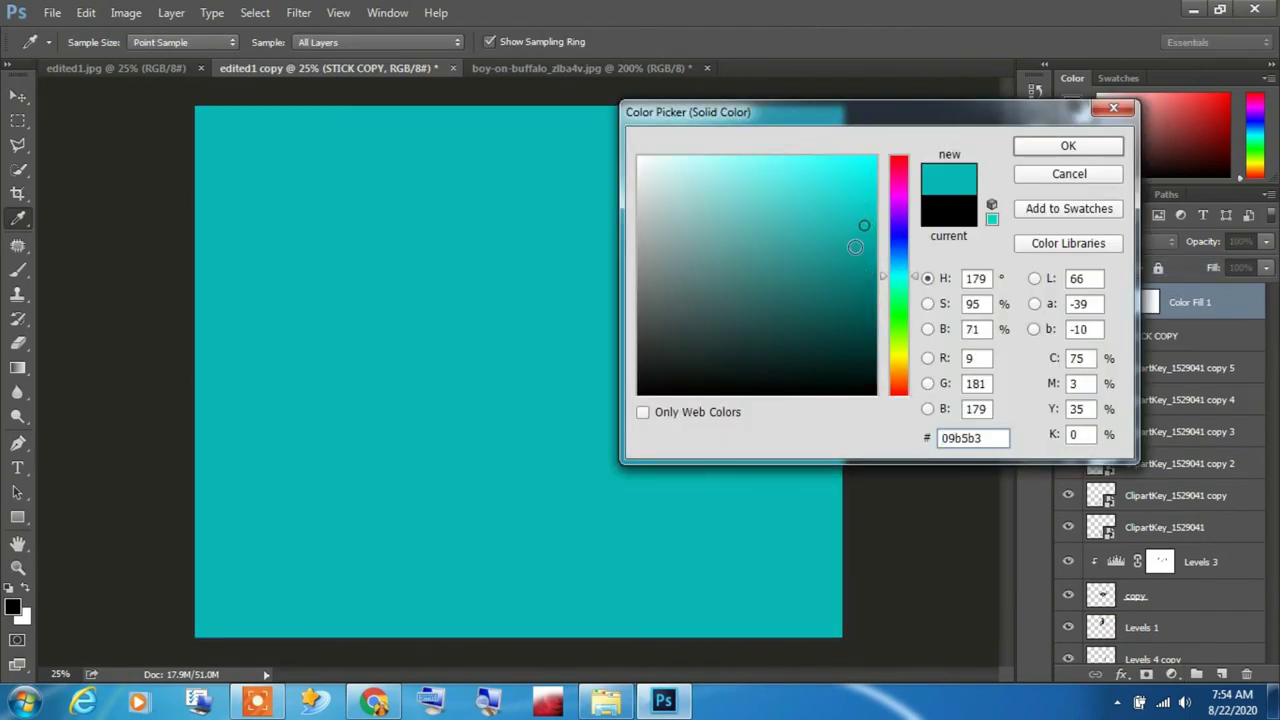
pyautogui.moveTo(855, 247); pyautogui.dragTo(856, 207)
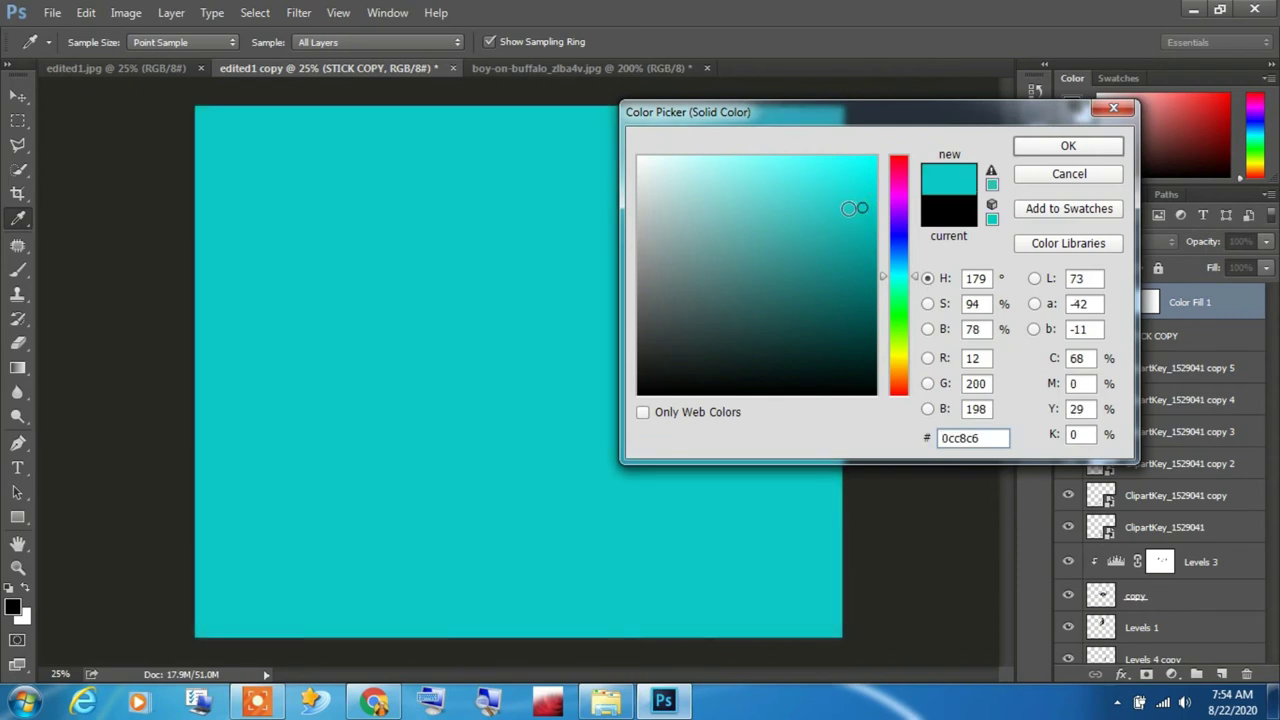
pyautogui.click(1085, 148)
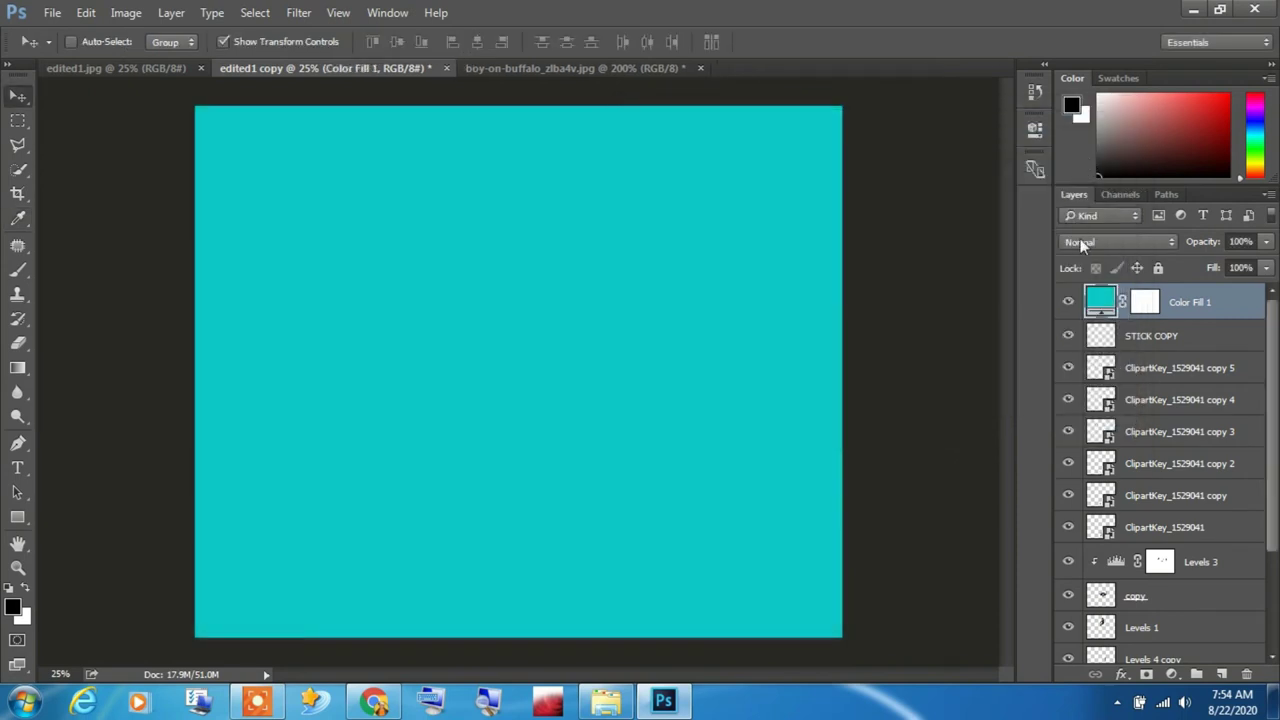
# - Set Color Fill 1 to Color blend mode and lower its opacity
pyautogui.click(1080, 241)
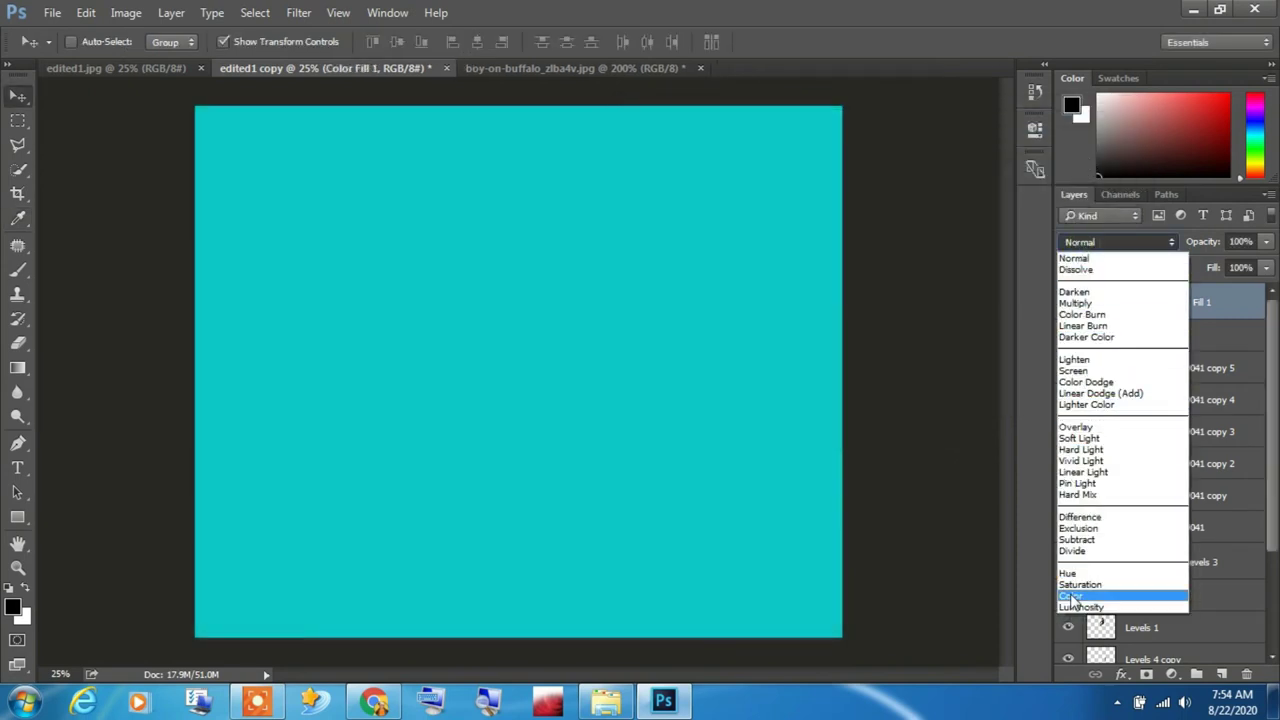
pyautogui.click(1070, 595)
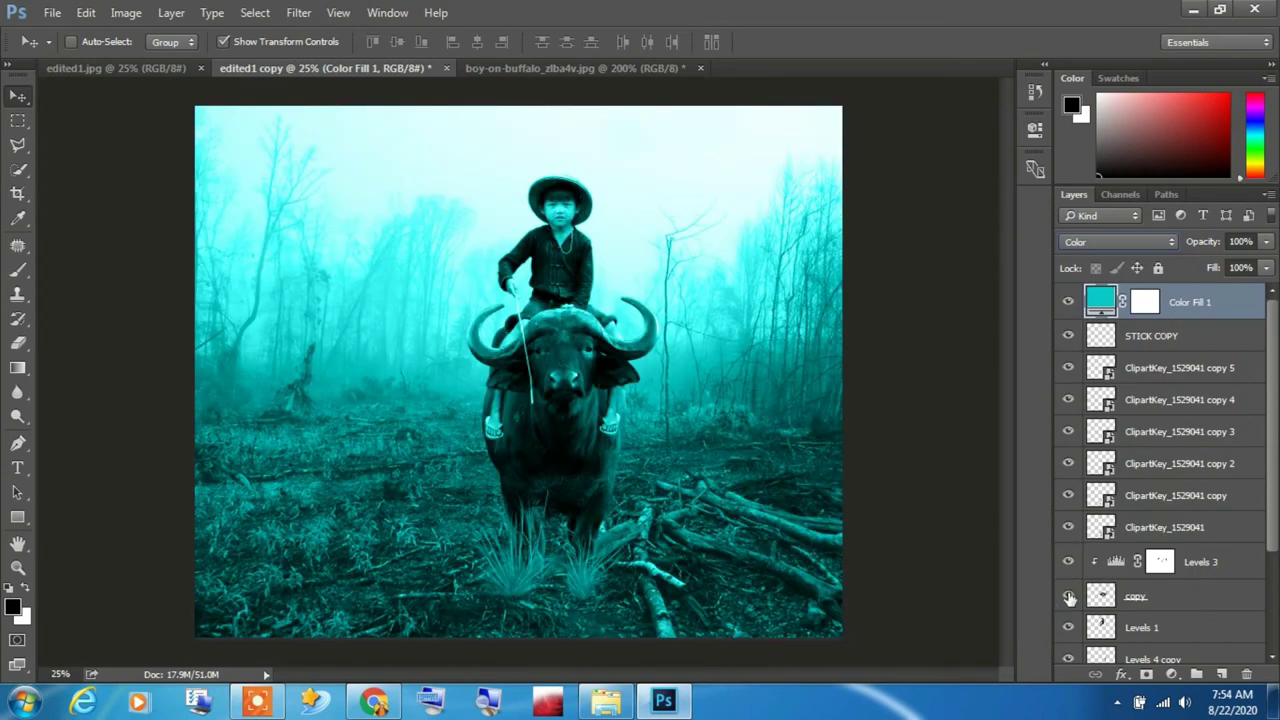
pyautogui.moveTo(1207, 247); pyautogui.dragTo(1179, 249)
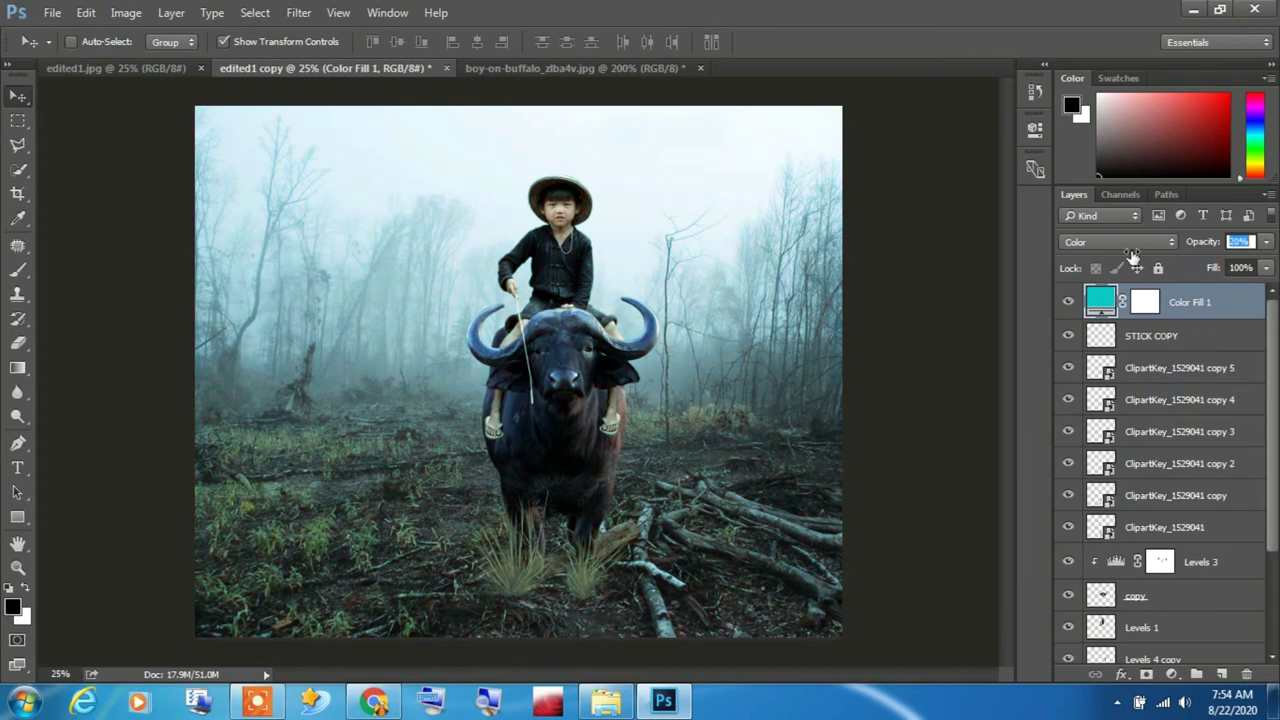
# - Add a Radial Gradient Fill layer with Reverse checked and Scale 318%
pyautogui.click(1171, 674)
pyautogui.click(1115, 289)
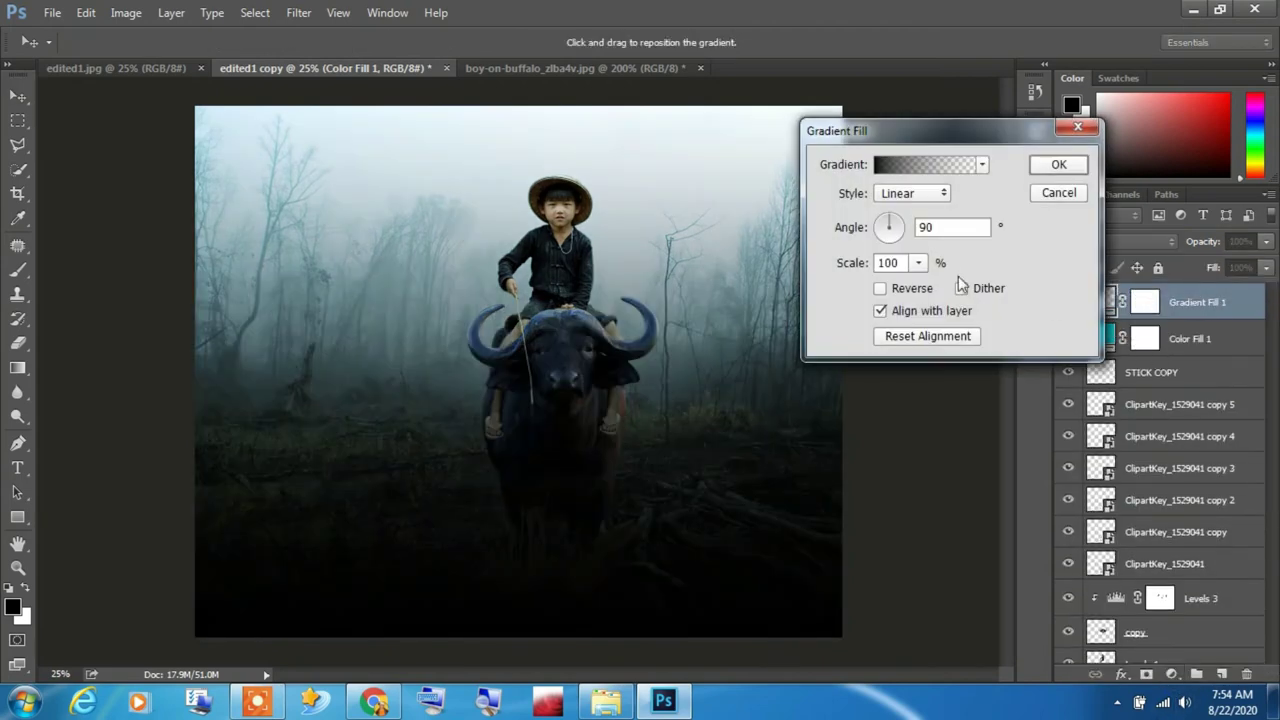
pyautogui.click(923, 196)
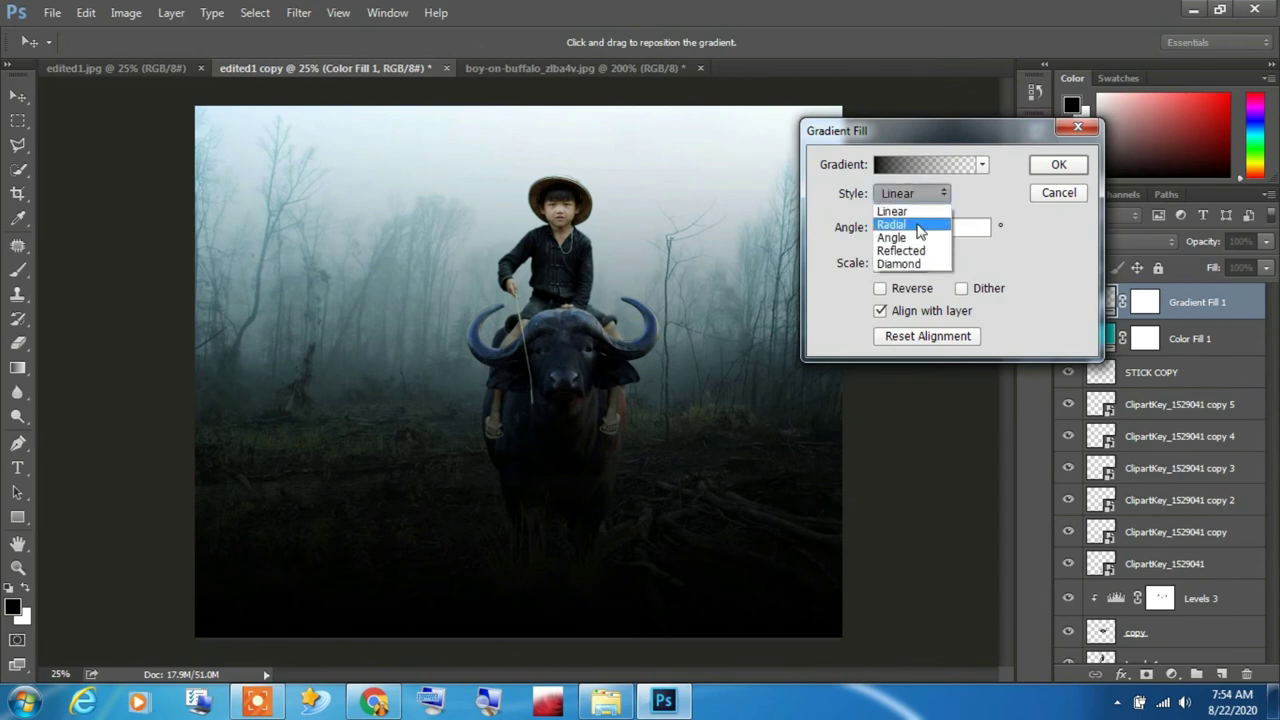
pyautogui.click(919, 226)
pyautogui.click(880, 288)
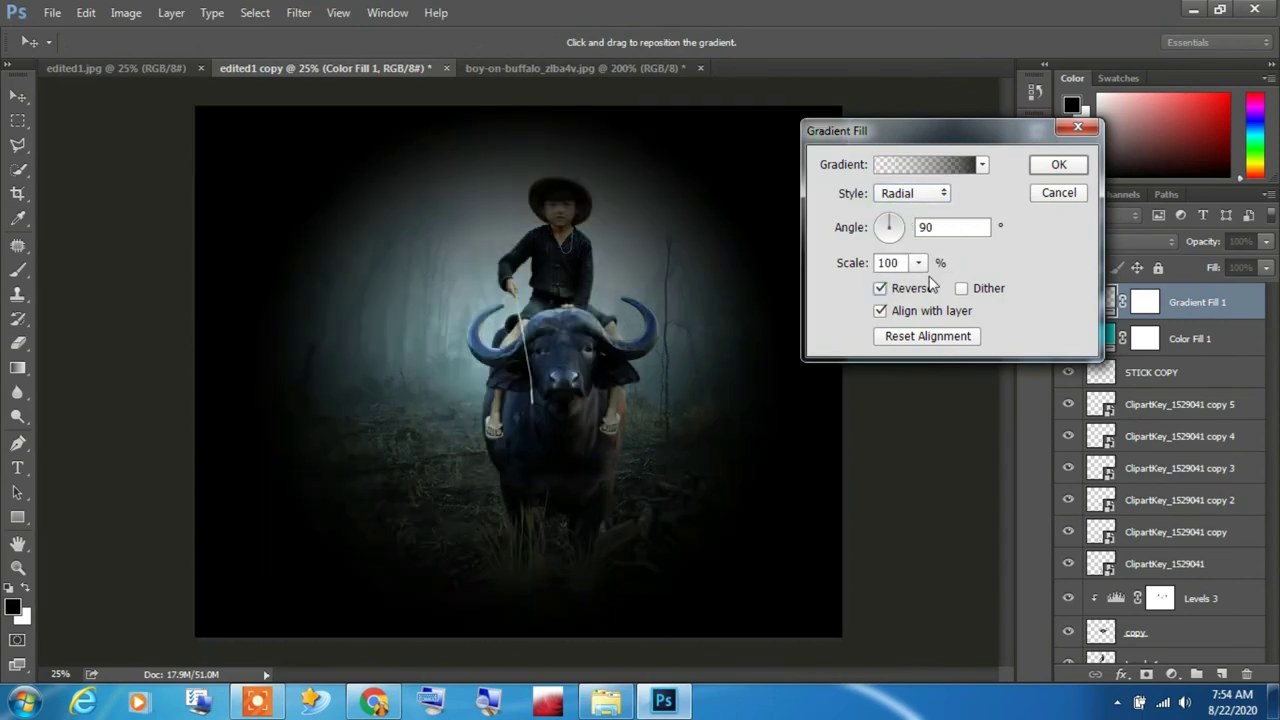
pyautogui.click(918, 262)
pyautogui.moveTo(910, 286); pyautogui.dragTo(946, 290)
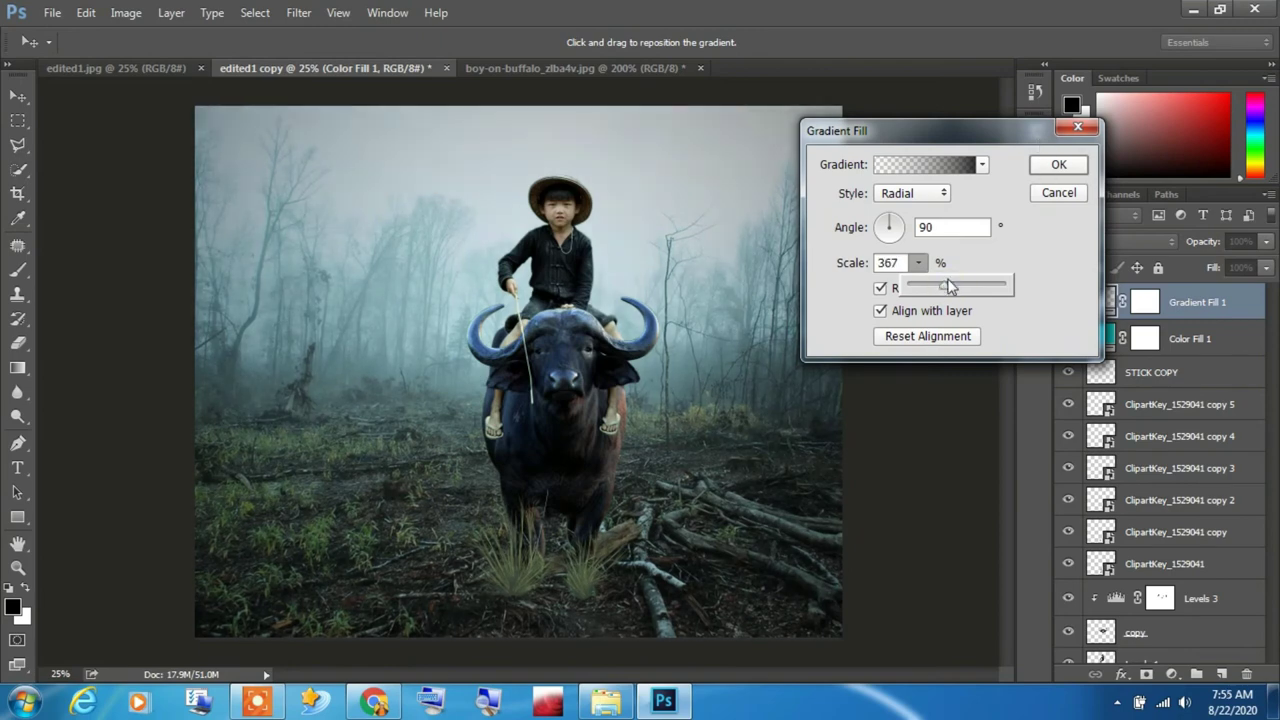
pyautogui.moveTo(941, 286); pyautogui.dragTo(939, 286)
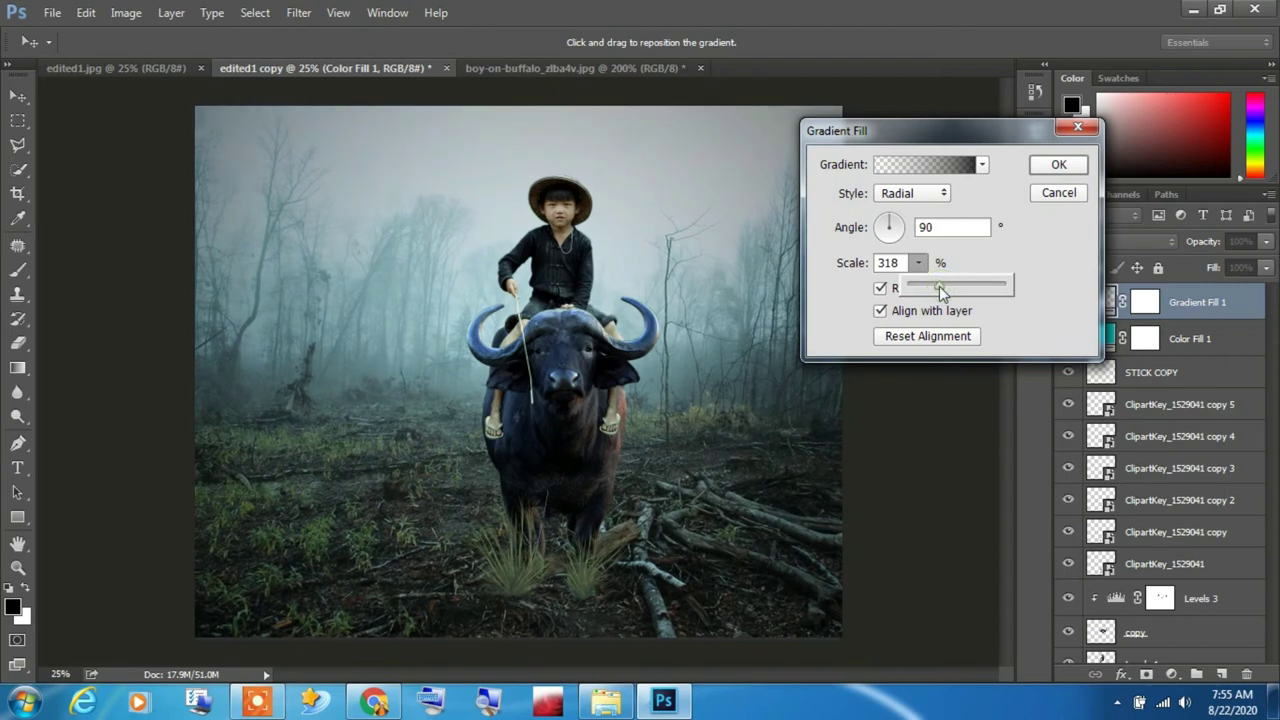
pyautogui.click(1044, 163)
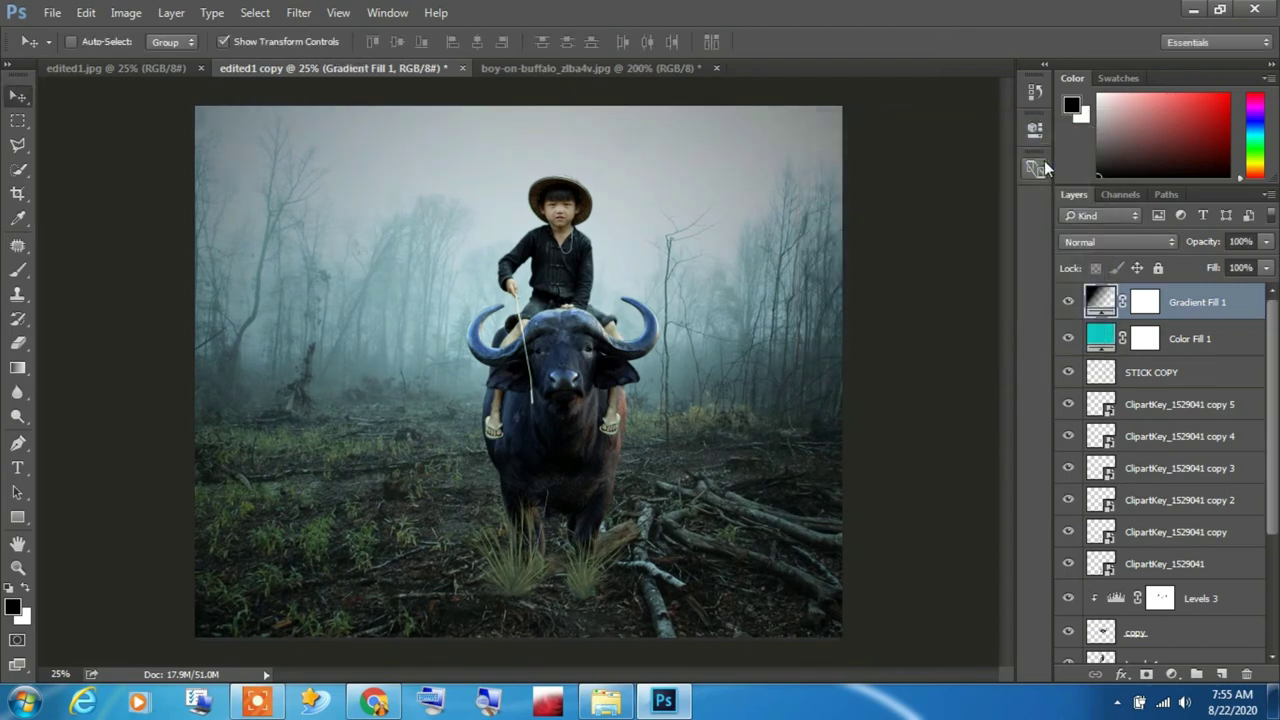
# - Recolor Color Fill 1 to a deeper teal, #0aa79e
pyautogui.doubleClick(1105, 338)
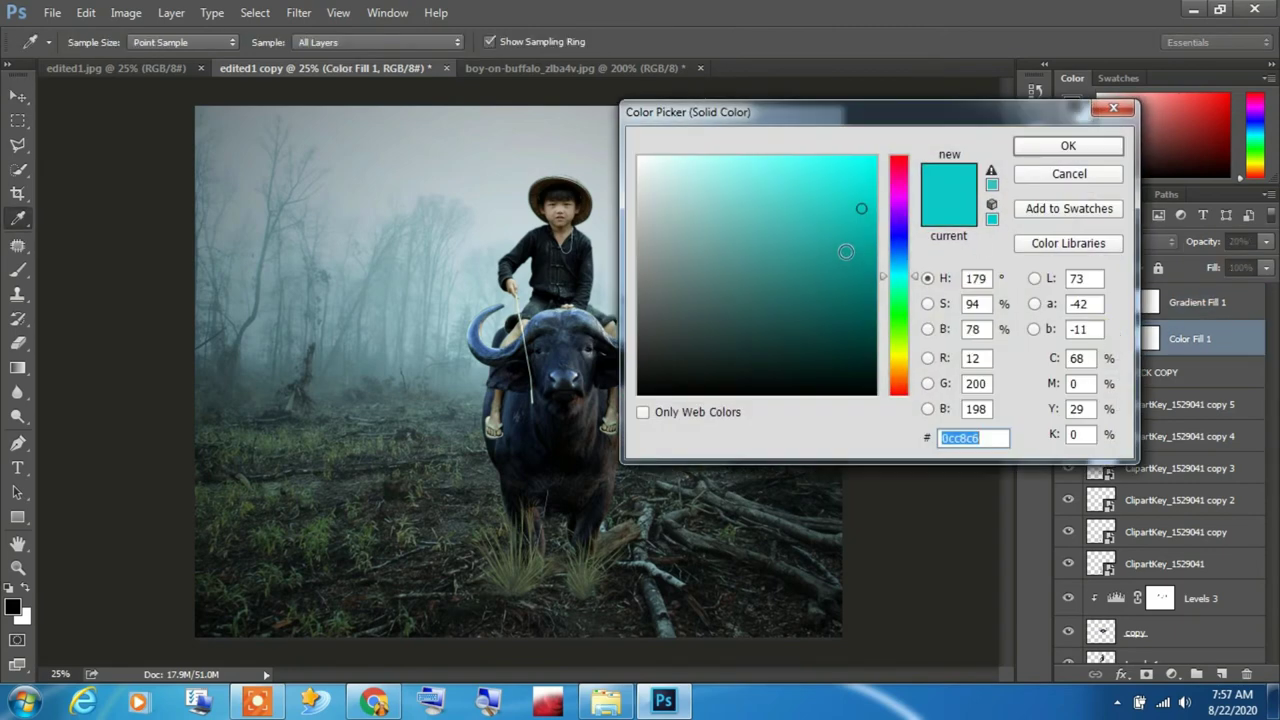
pyautogui.moveTo(846, 251); pyautogui.dragTo(818, 258)
pyautogui.moveTo(913, 278); pyautogui.dragTo(915, 284)
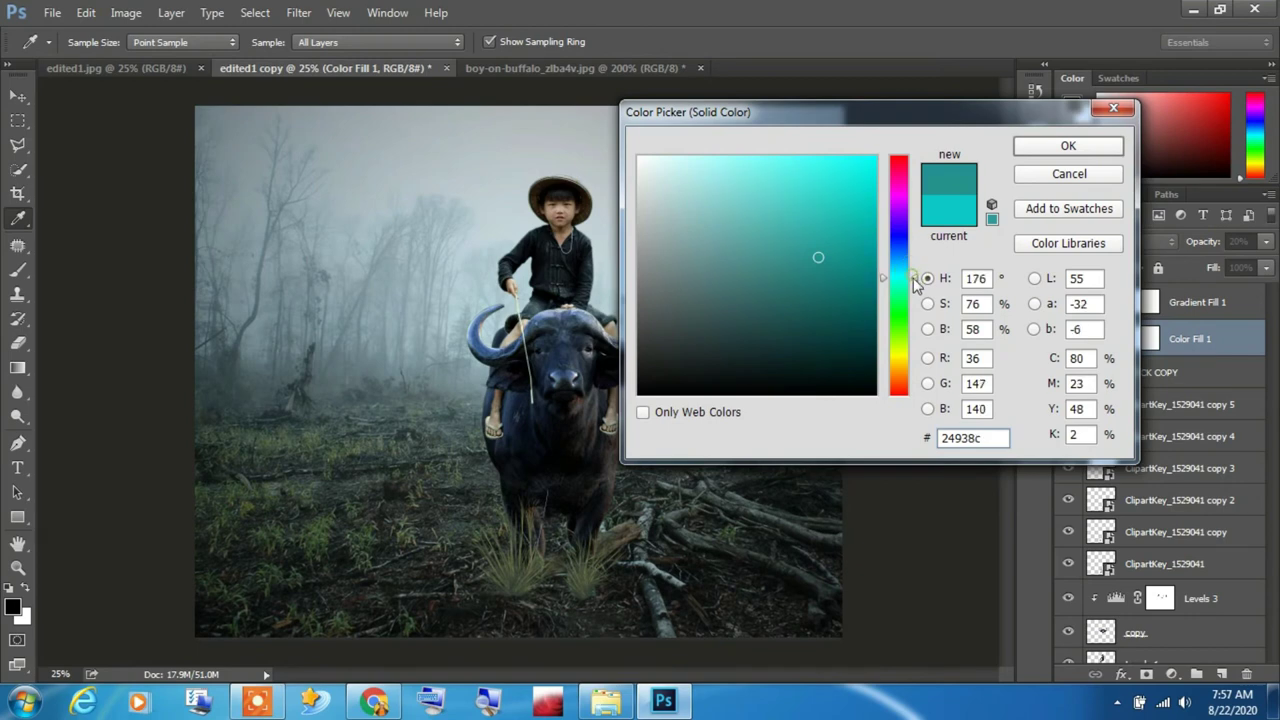
pyautogui.moveTo(866, 241); pyautogui.dragTo(857, 237)
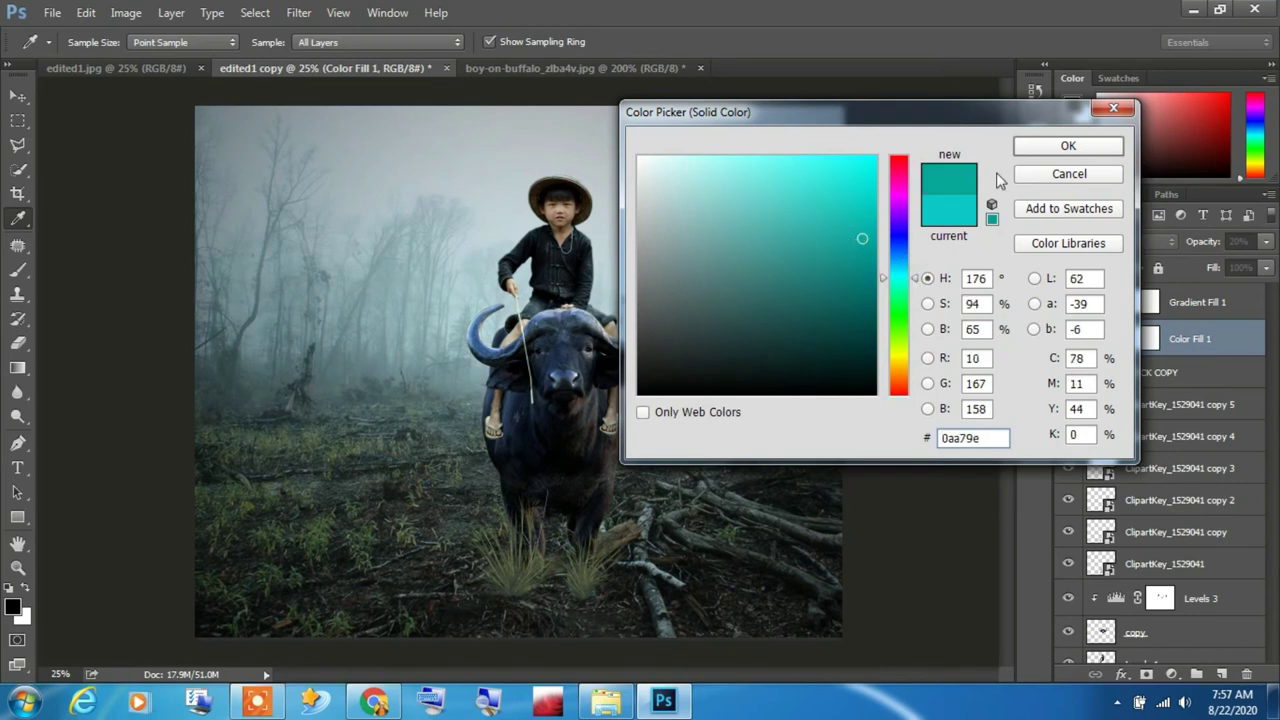
pyautogui.click(1092, 145)
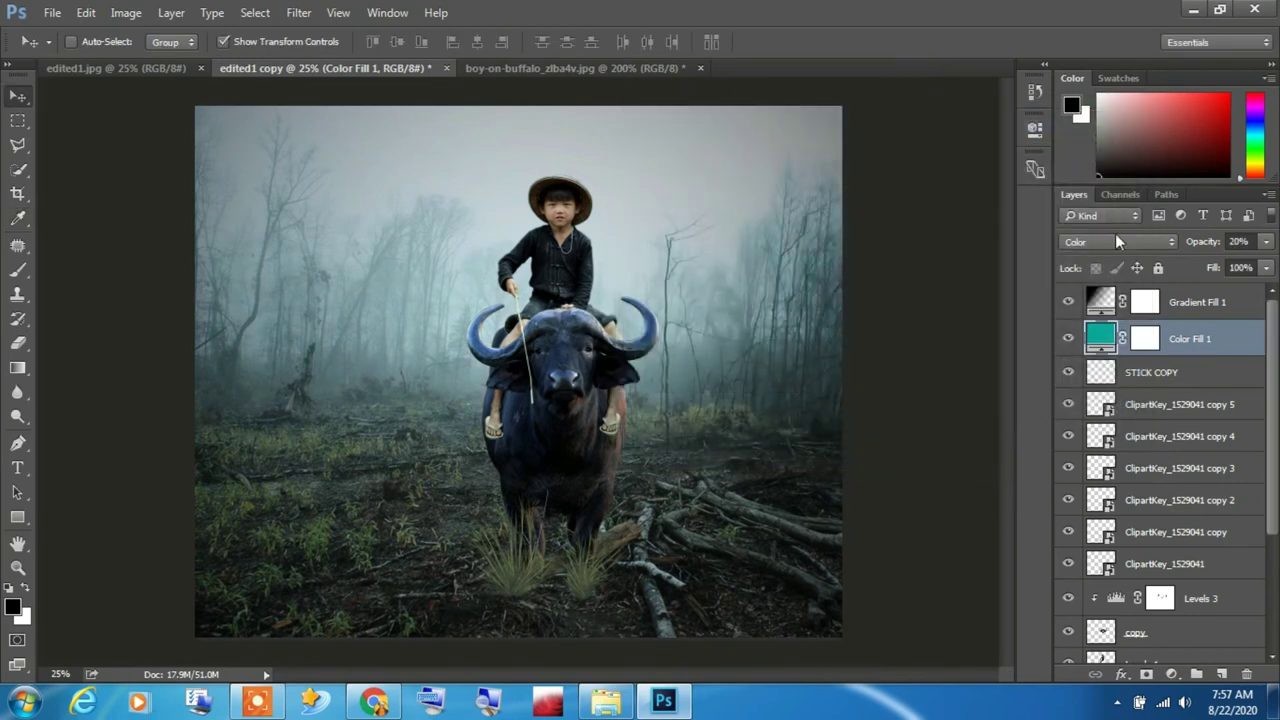
# - Add a new top layer filled with 50% gray and blended as Overlay
pyautogui.click(1220, 302)
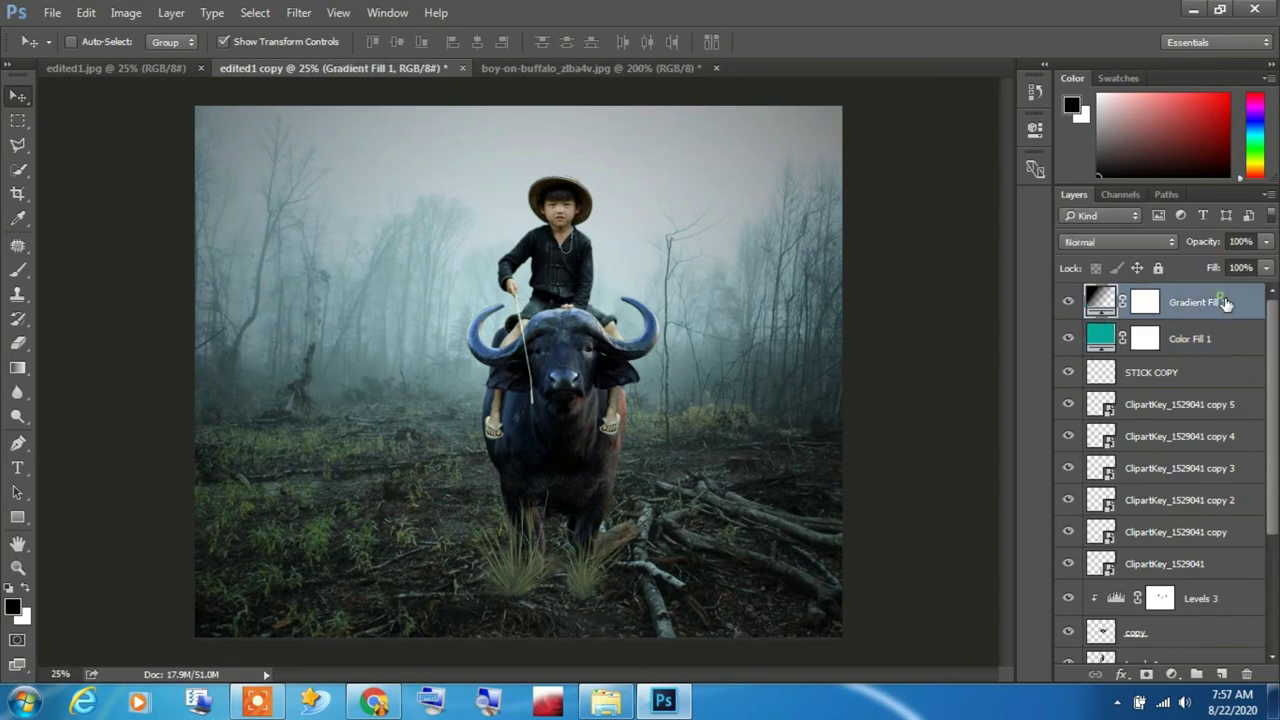
pyautogui.click(1222, 676)
pyautogui.click(98, 15)
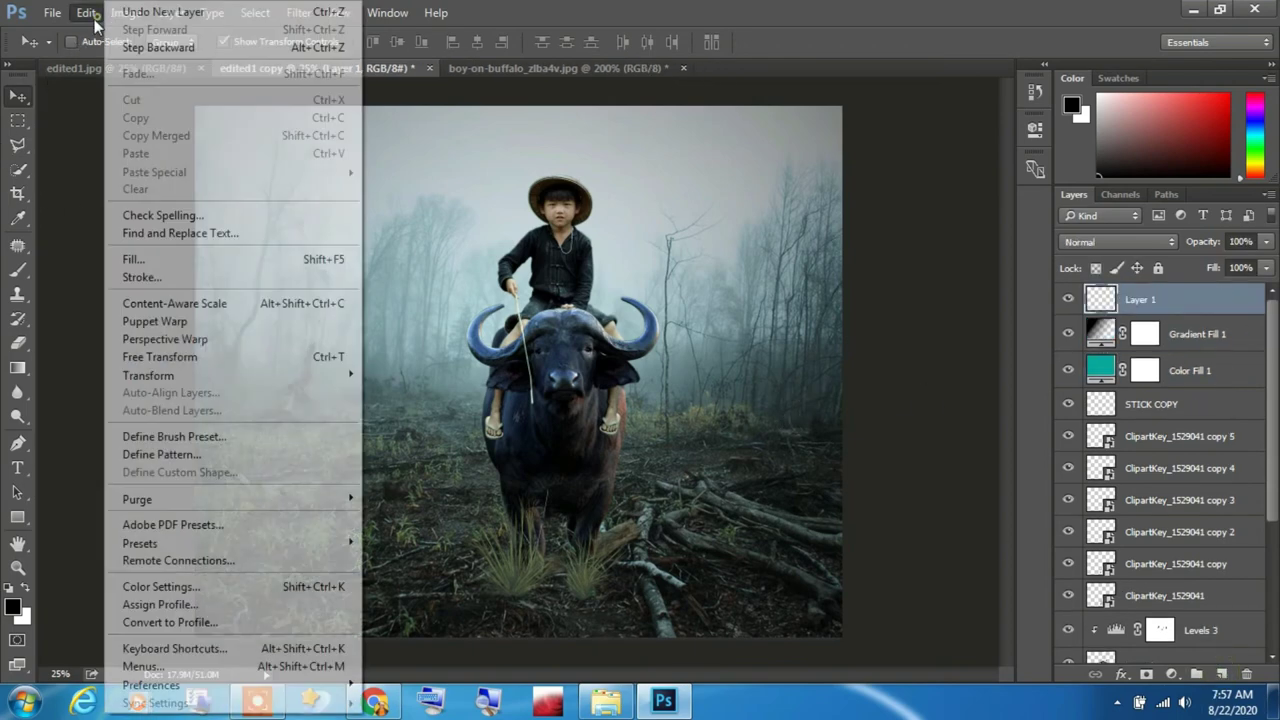
pyautogui.click(124, 259)
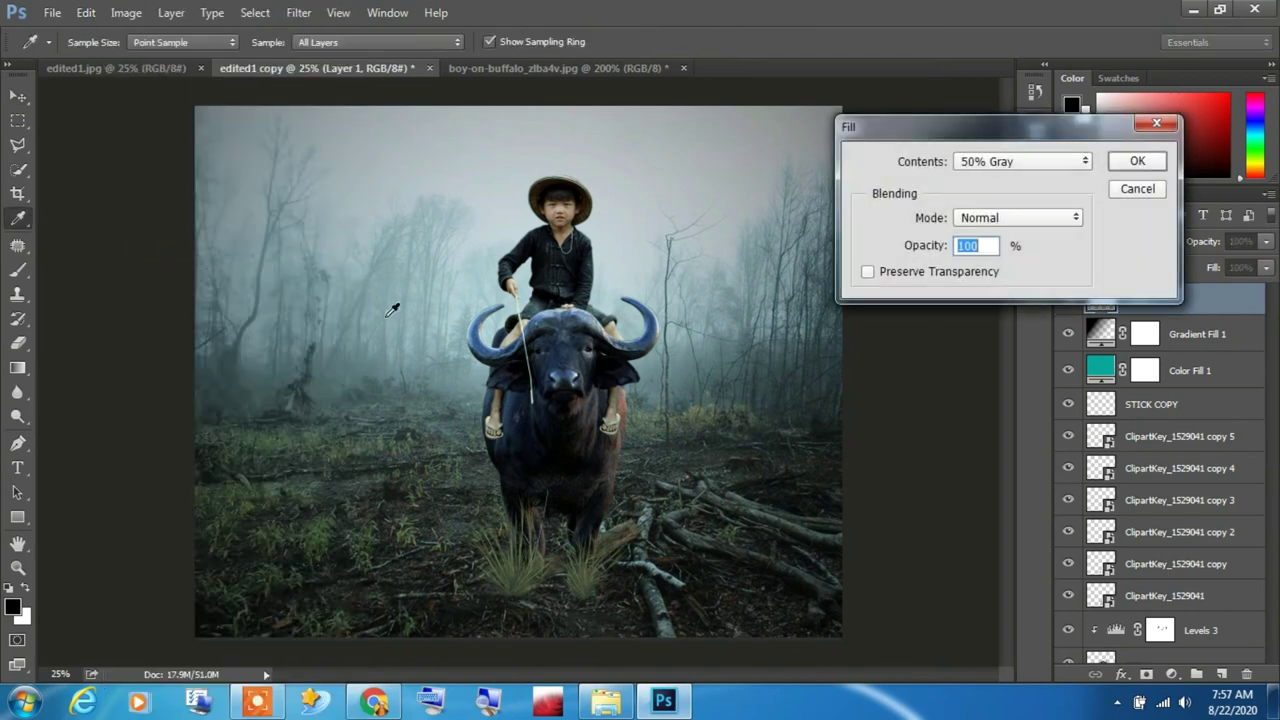
pyautogui.click(1136, 161)
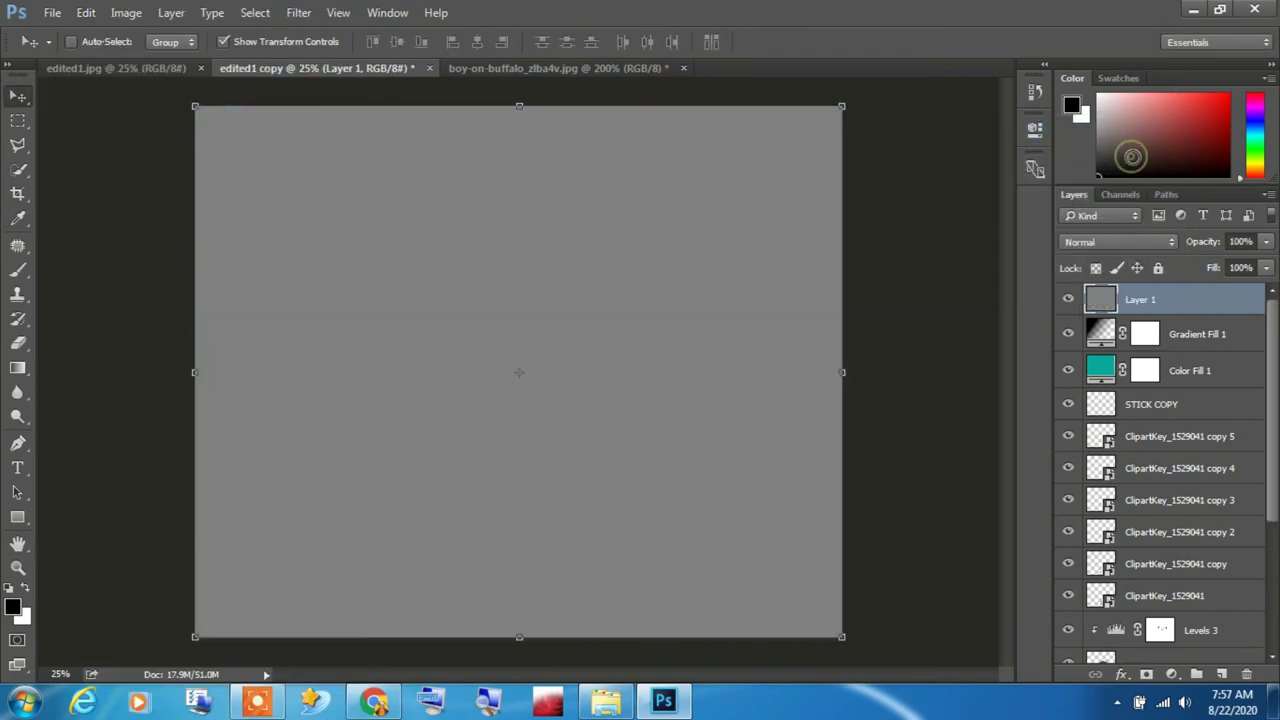
pyautogui.click(1132, 243)
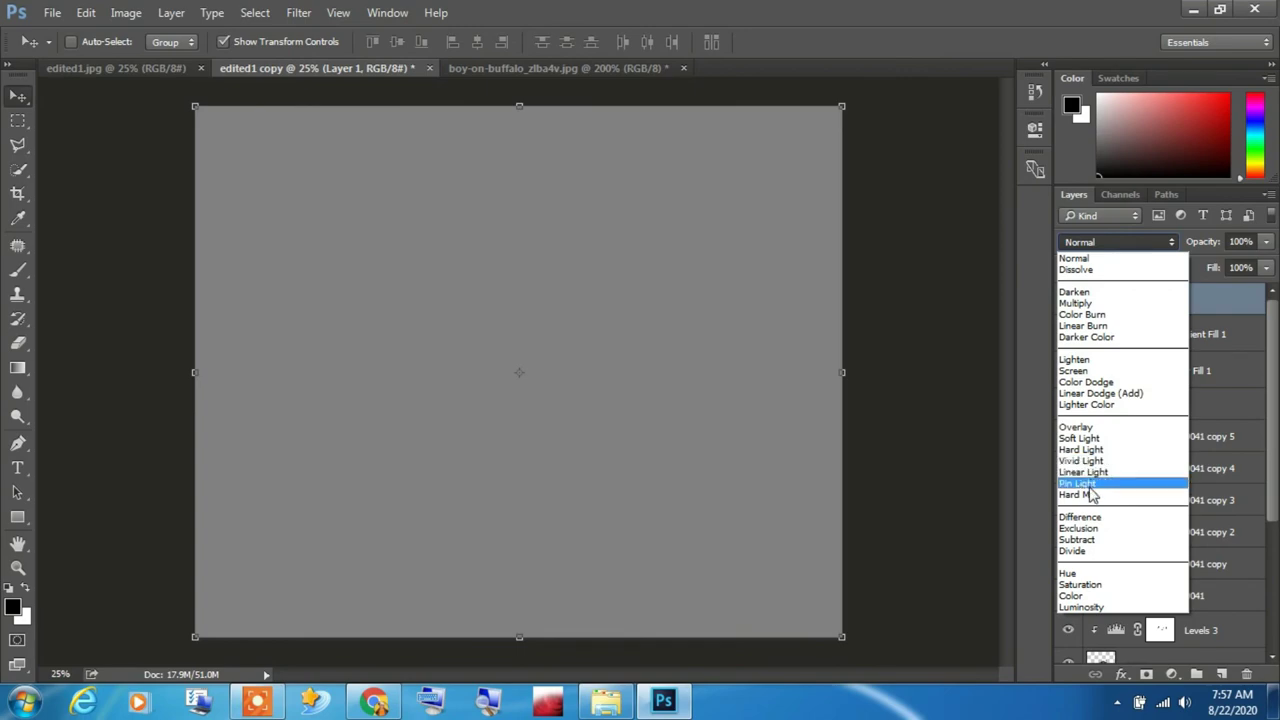
pyautogui.click(1074, 428)
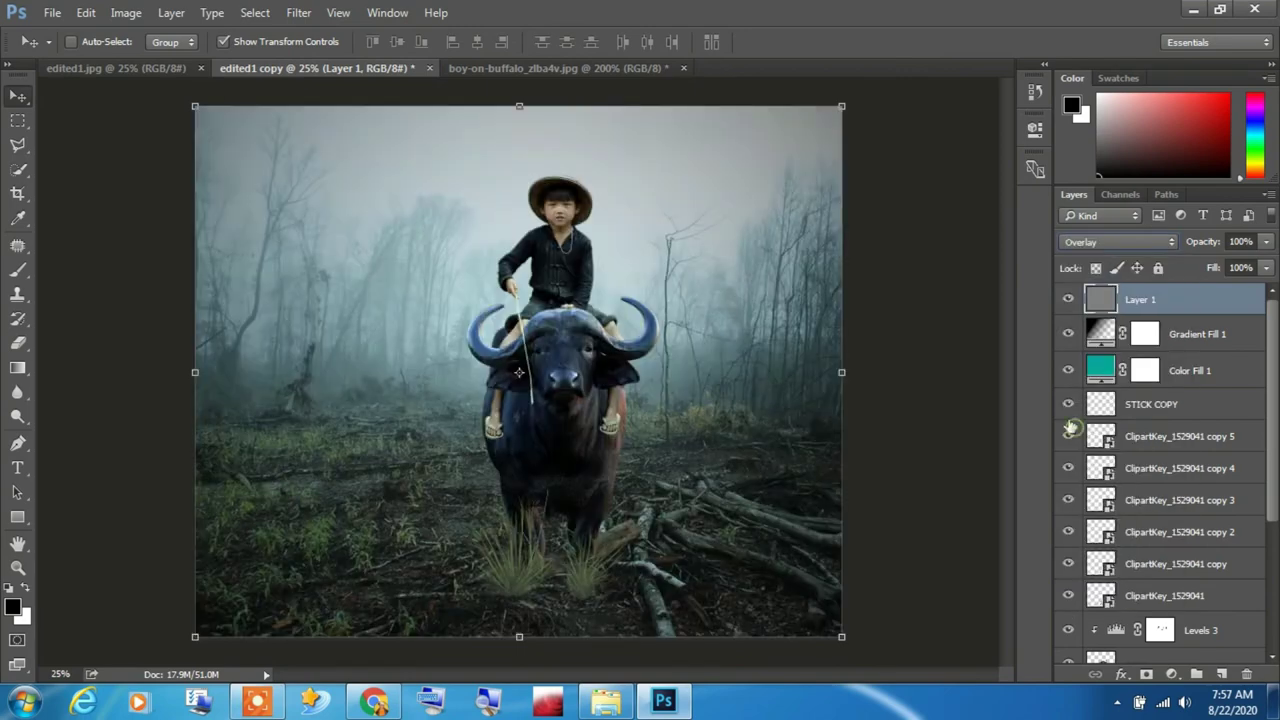
# - Dodge the boy's face, neck, hand on the stick and the buffalo's horn on the gray layer
pyautogui.press('ctrl')
pyautogui.scroll(1, 580, 210)
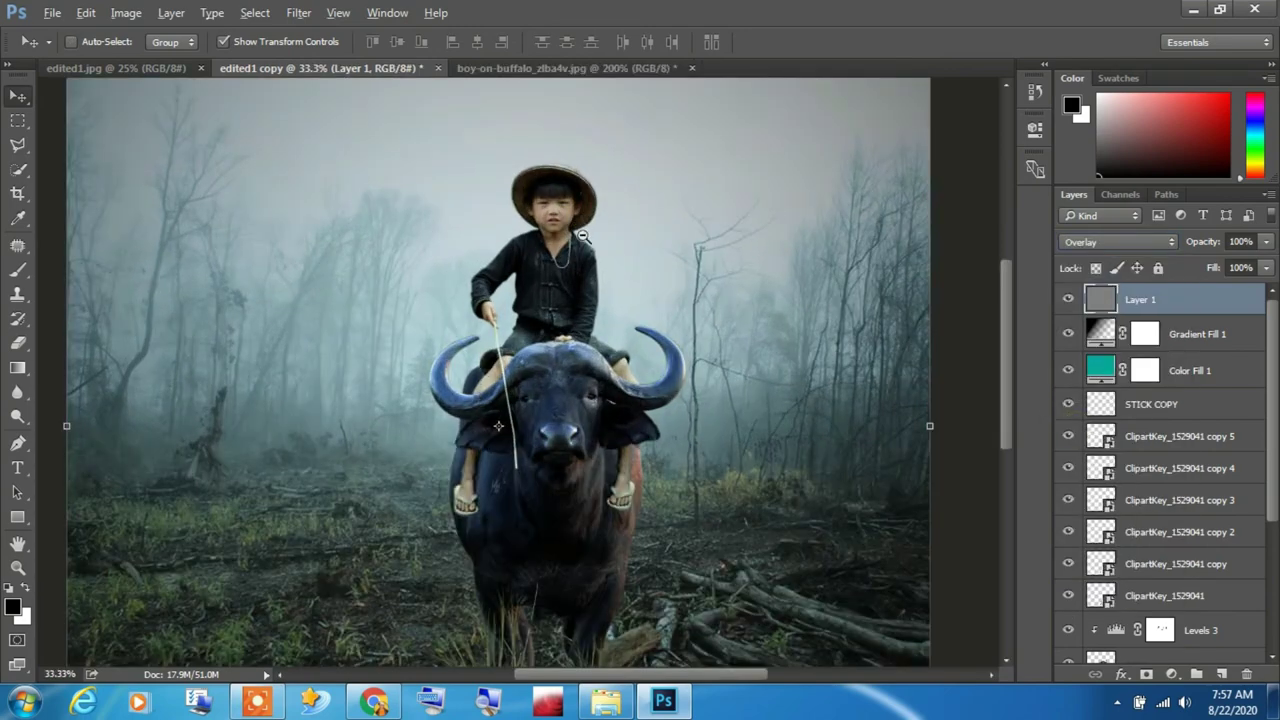
pyautogui.scroll(-2, 583, 230)
pyautogui.scroll(1, 588, 248)
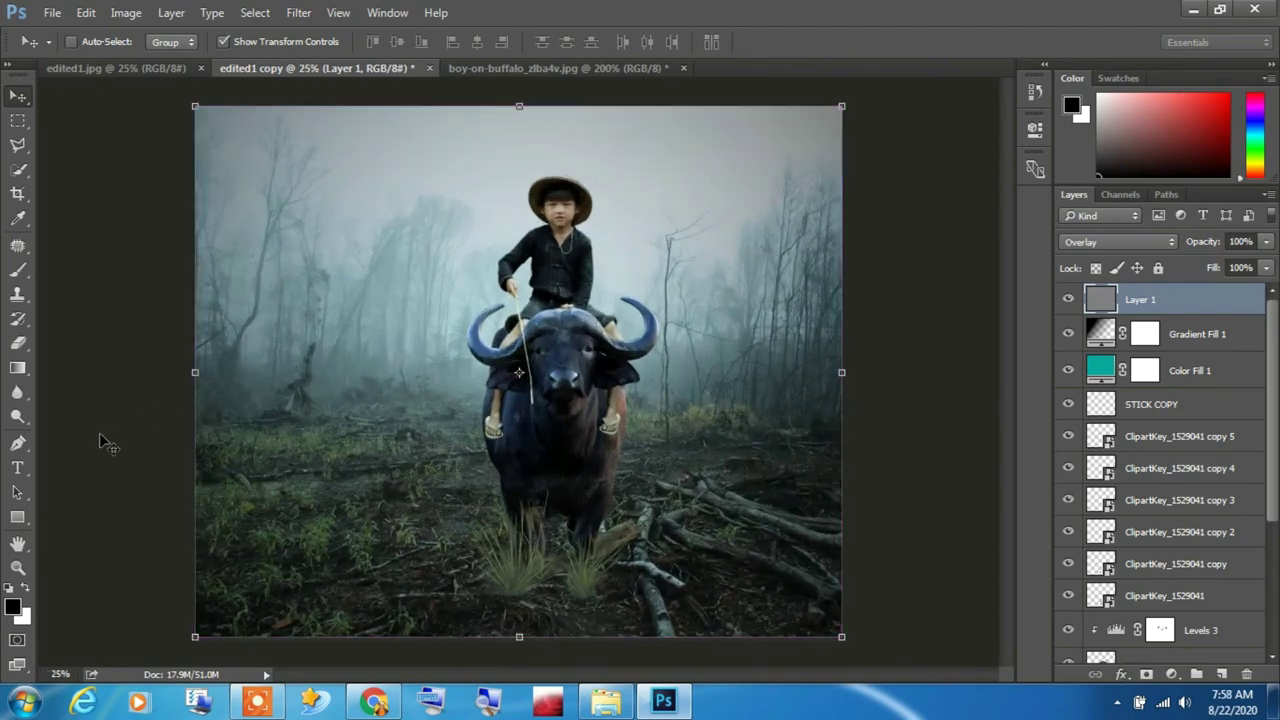
pyautogui.click(17, 416)
pyautogui.scroll(1, 516, 252)
pyautogui.scroll(2, 516, 252)
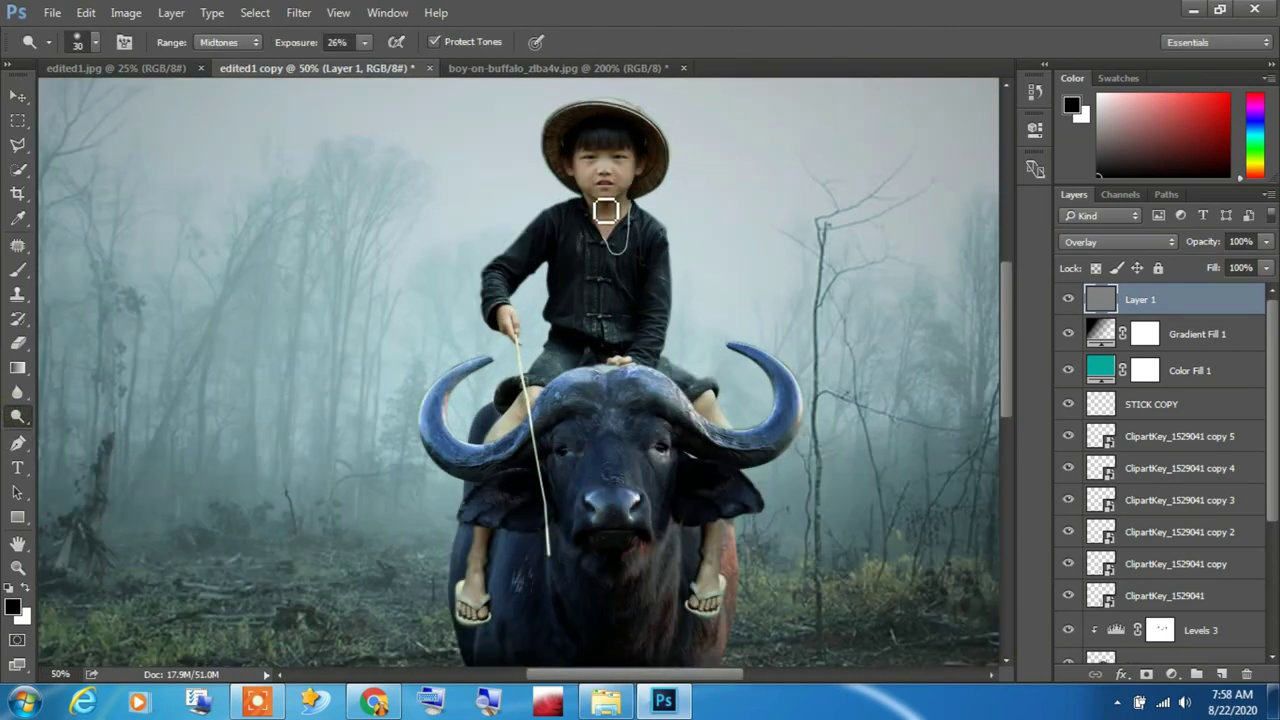
pyautogui.moveTo(625, 182); pyautogui.dragTo(632, 224)
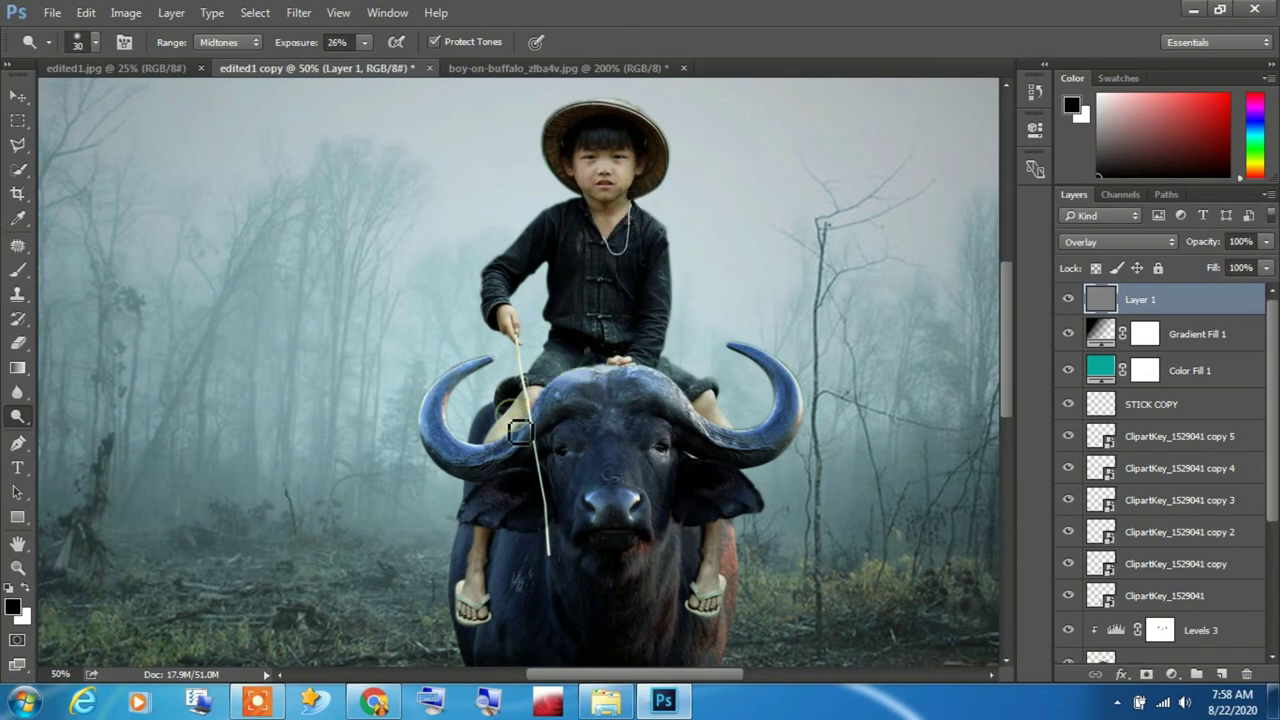
pyautogui.moveTo(517, 320); pyautogui.dragTo(520, 334)
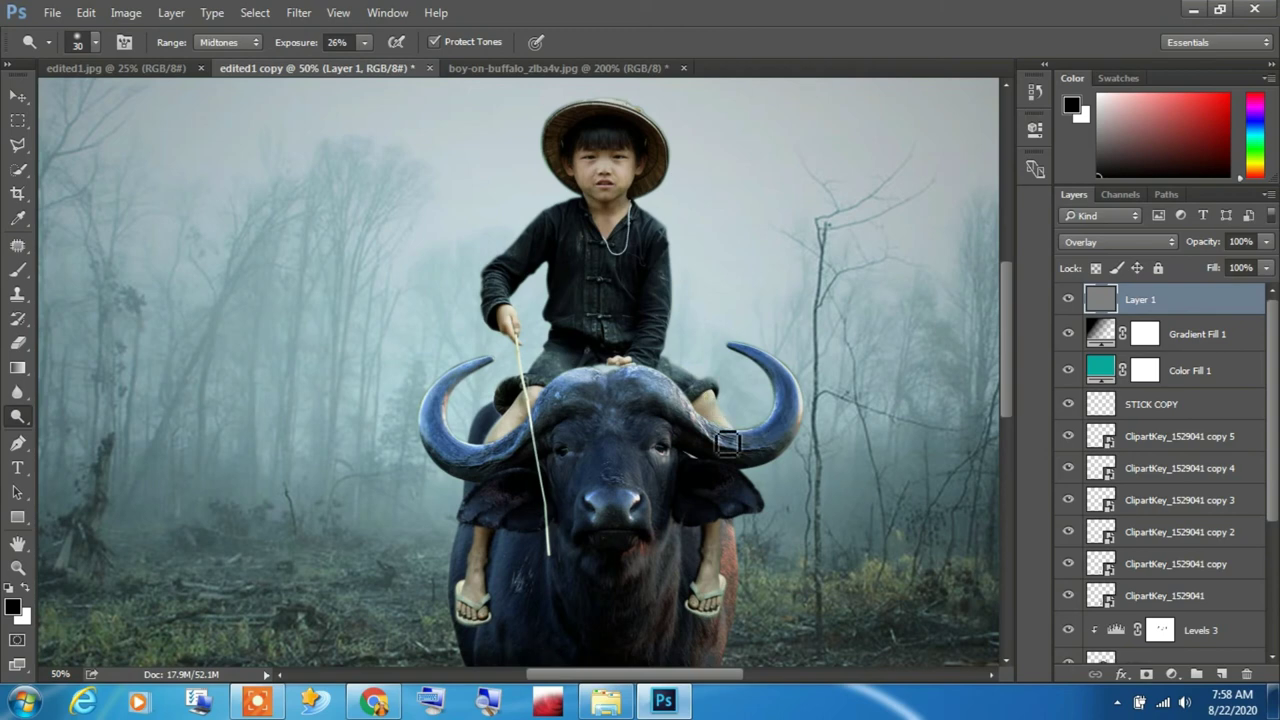
pyautogui.moveTo(756, 437)
pyautogui.mouseDown()
pyautogui.moveTo(802, 437)
pyautogui.moveTo(765, 450)
pyautogui.moveTo(684, 416)
pyautogui.moveTo(449, 444)
pyautogui.mouseUp()
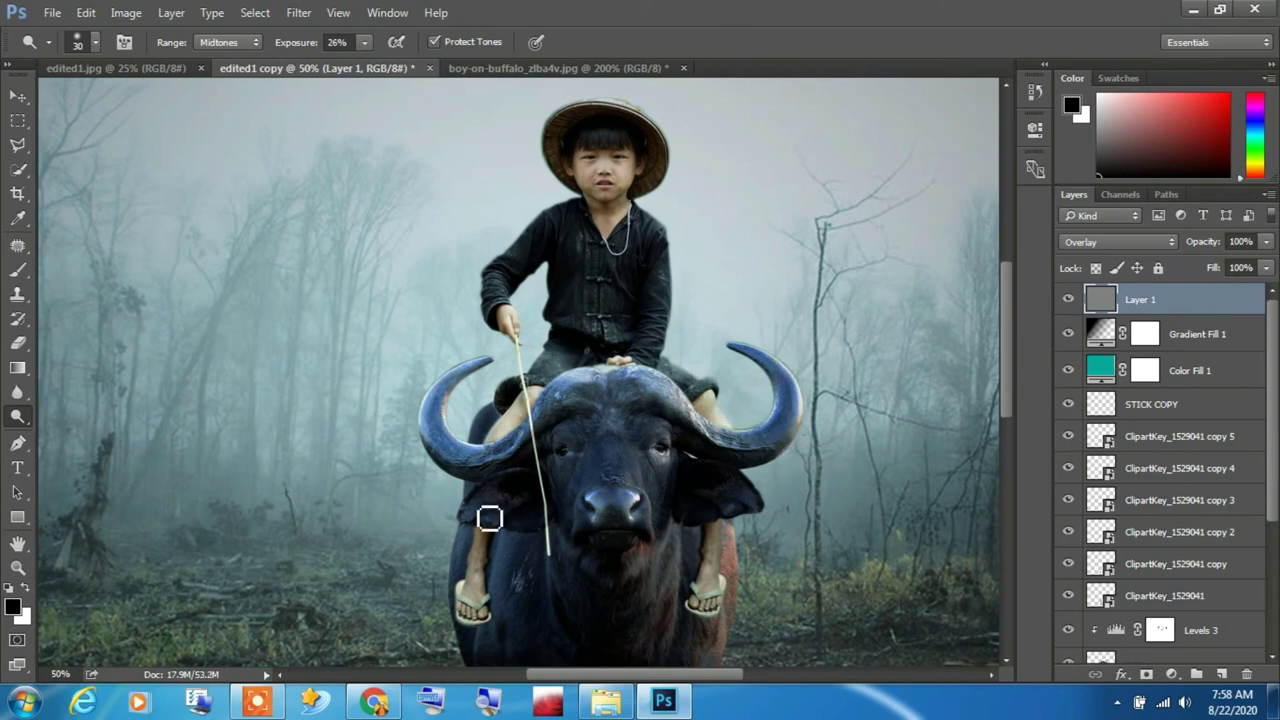
pyautogui.hotkey('ctrl', '-')
# - Create Layer 2 and stamp the merged composite into it with Apply Image
pyautogui.keyDown('alt'); pyautogui.click(649, 373); pyautogui.keyUp('alt')
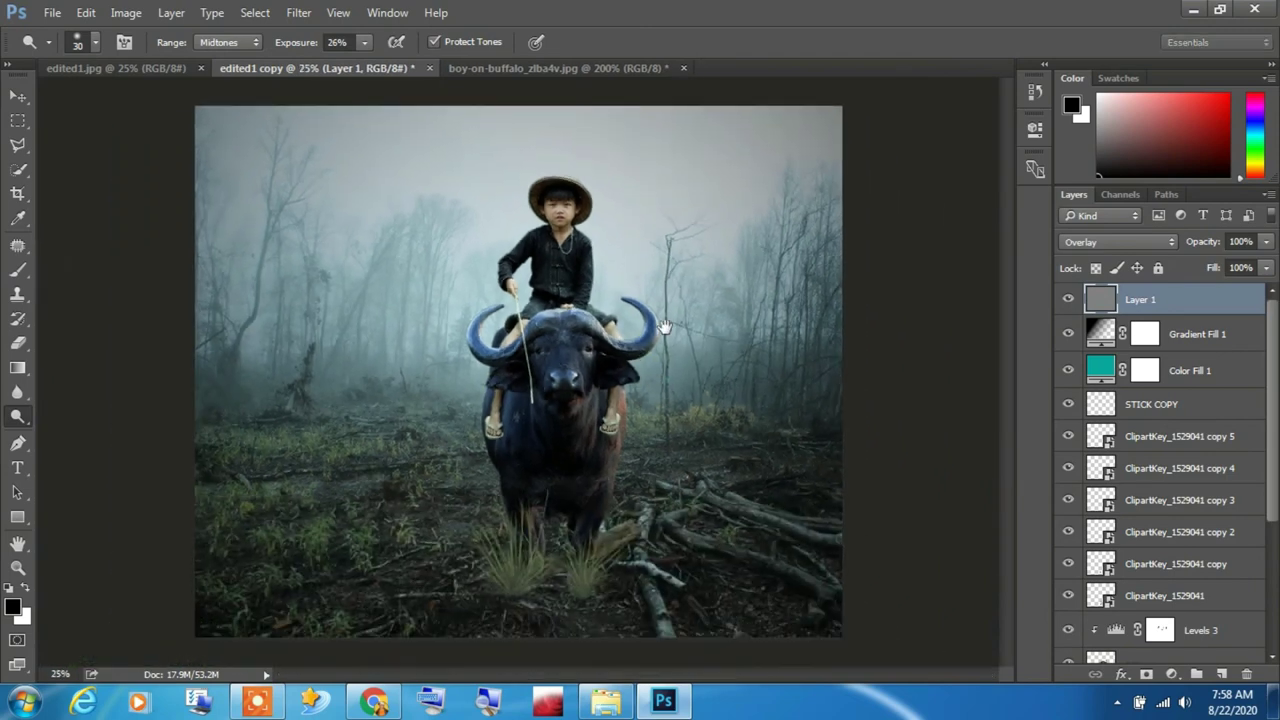
pyautogui.click(1221, 674)
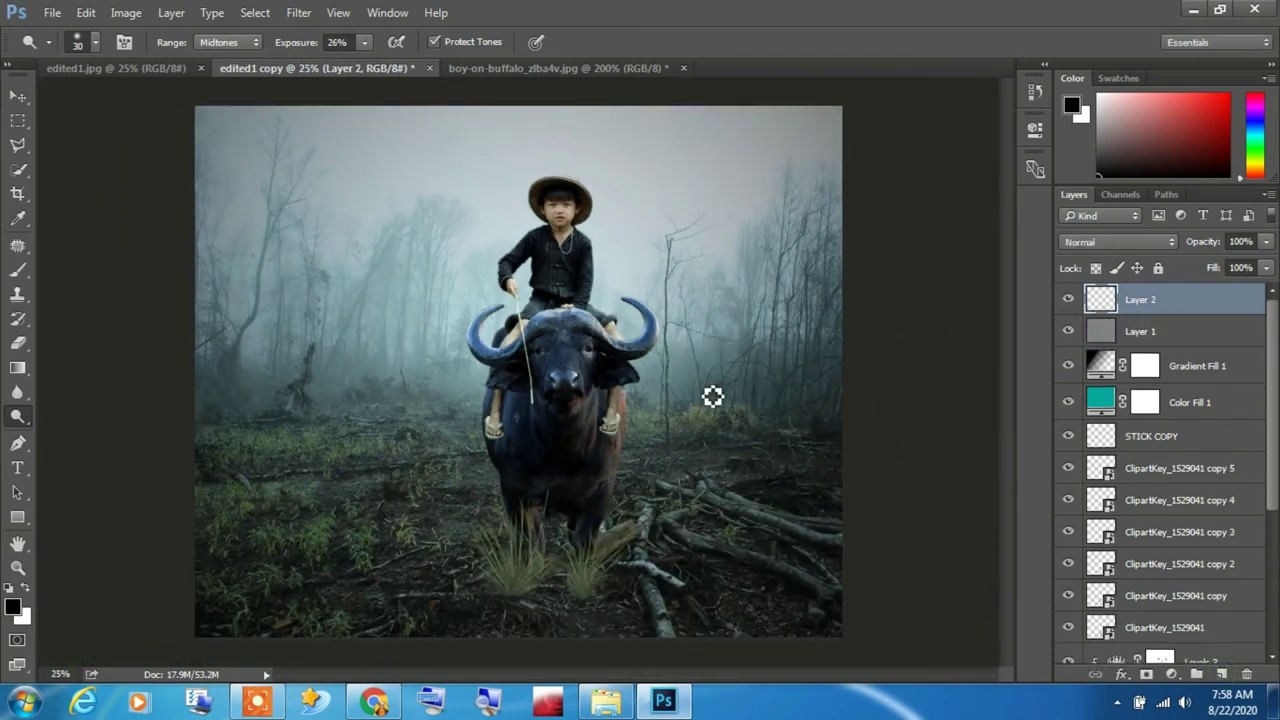
pyautogui.click(88, 12)
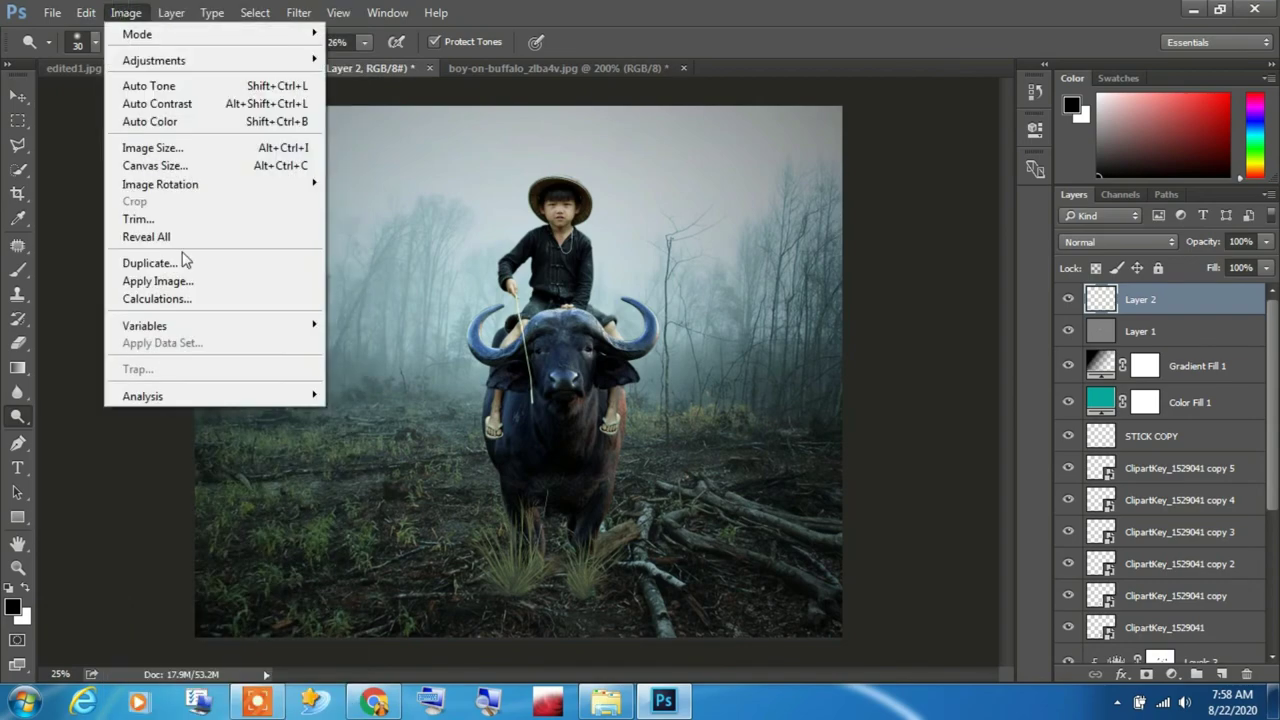
pyautogui.click(188, 278)
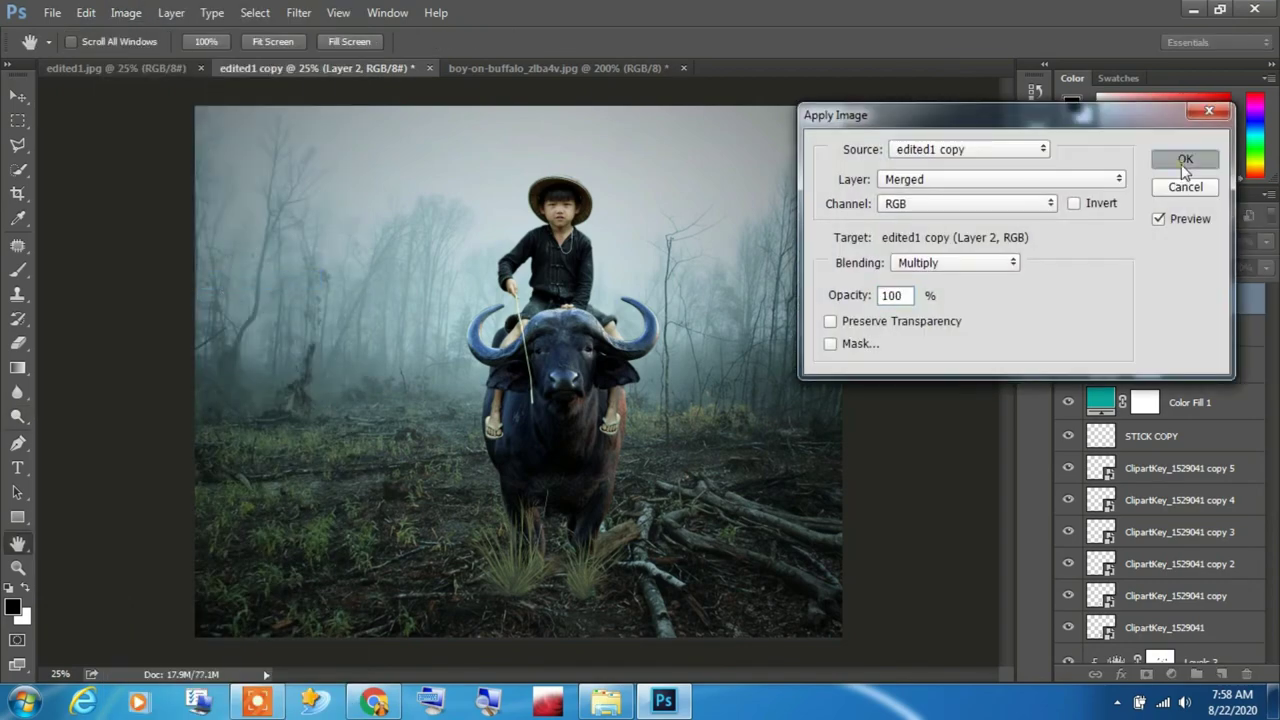
pyautogui.click(1182, 159)
pyautogui.press('o')
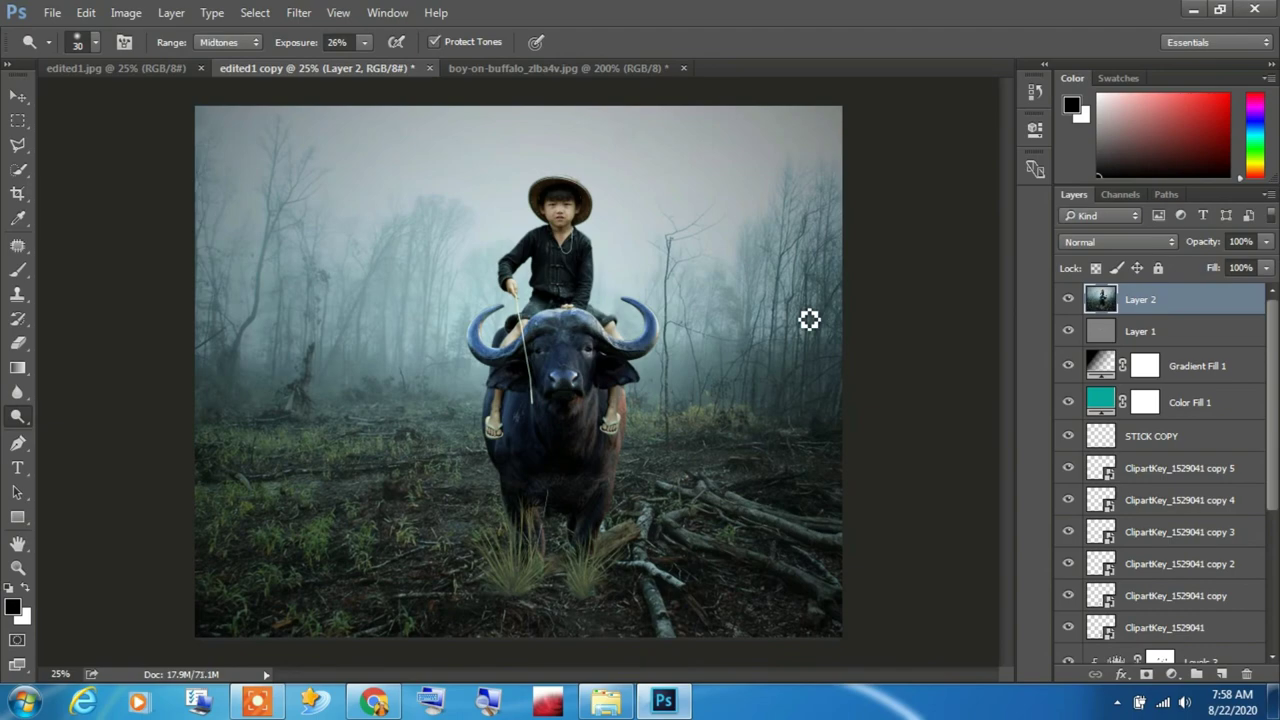
pyautogui.click(298, 12)
# - In Camera Raw, cool the temperature and raise exposure, contrast, highlights, clarity and vibrance
pyautogui.click(350, 121)
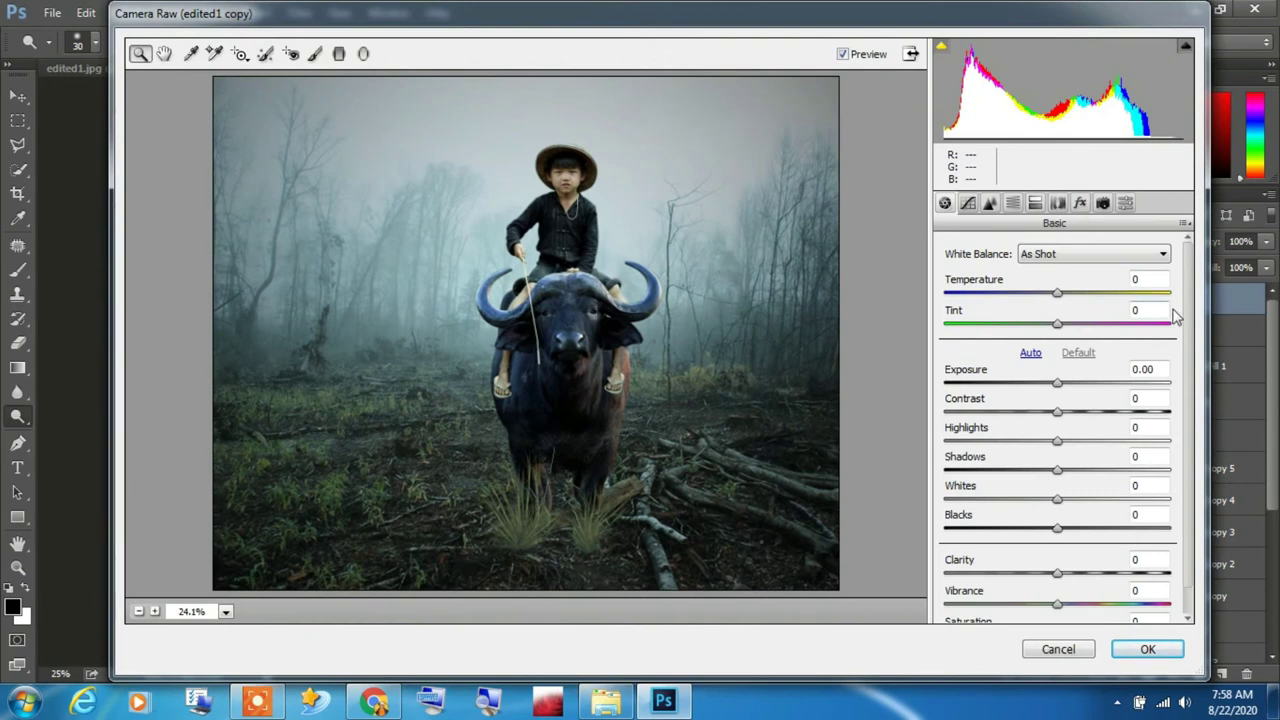
pyautogui.moveTo(1055, 297); pyautogui.dragTo(1045, 305)
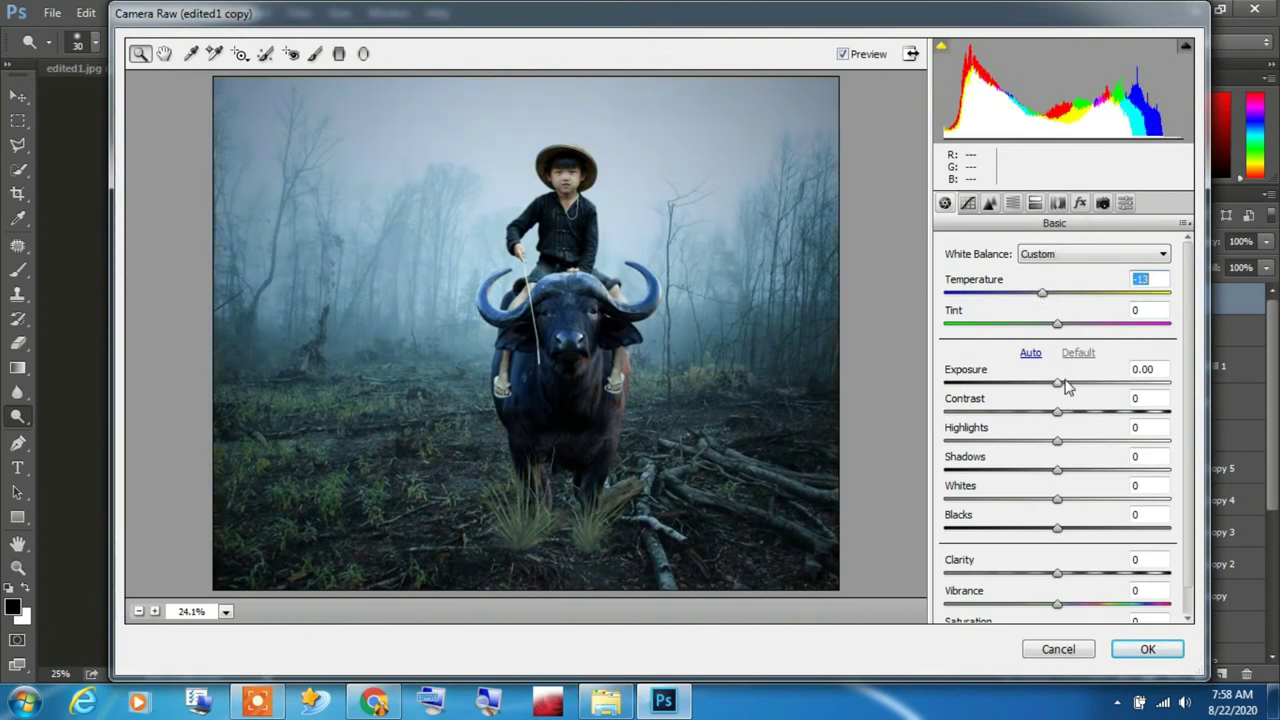
pyautogui.moveTo(1067, 385)
pyautogui.mouseDown()
pyautogui.moveTo(1068, 407)
pyautogui.moveTo(1039, 412)
pyautogui.moveTo(1068, 420)
pyautogui.mouseUp()
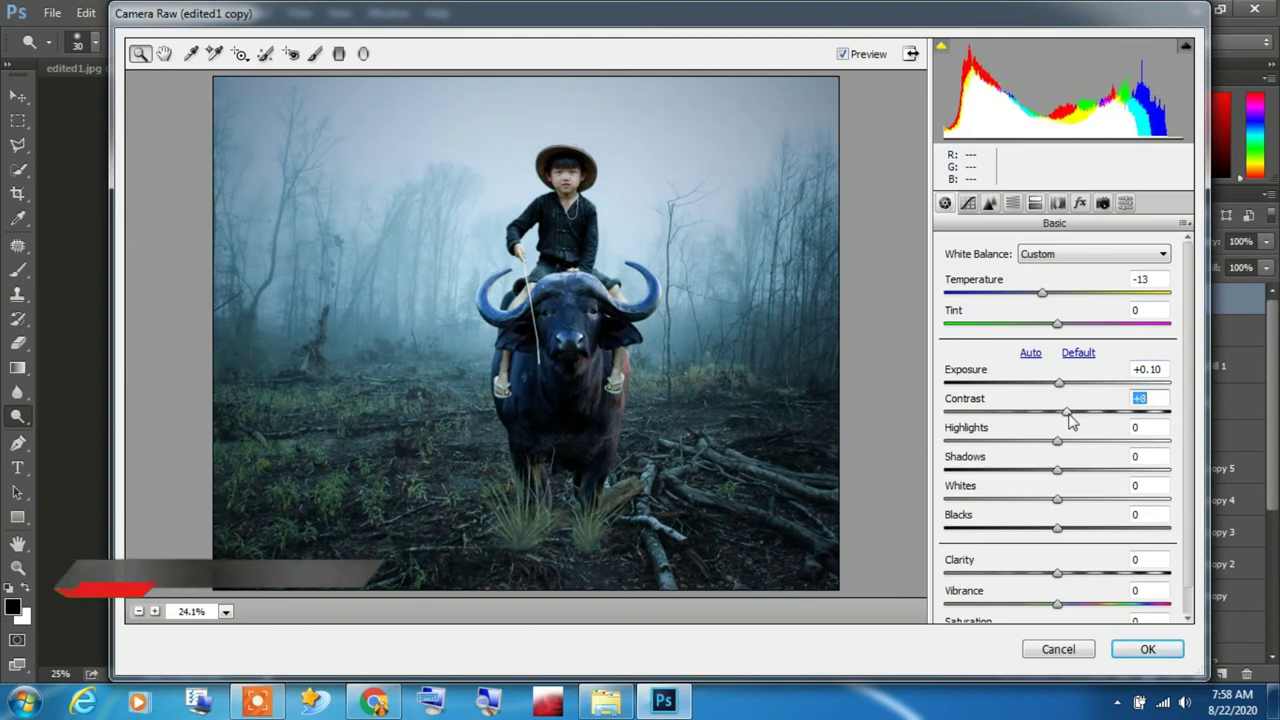
pyautogui.moveTo(1058, 445); pyautogui.dragTo(1070, 457)
pyautogui.scroll(-1, 1072, 580)
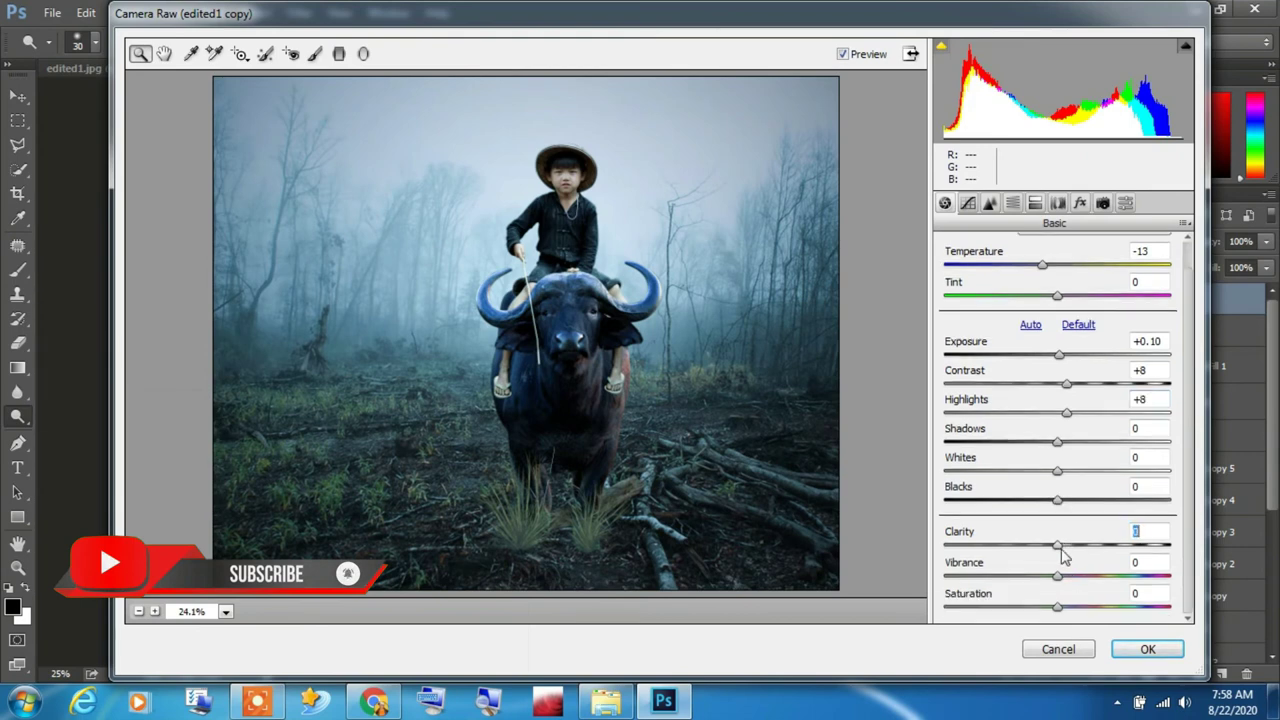
pyautogui.moveTo(1064, 557); pyautogui.dragTo(1063, 608)
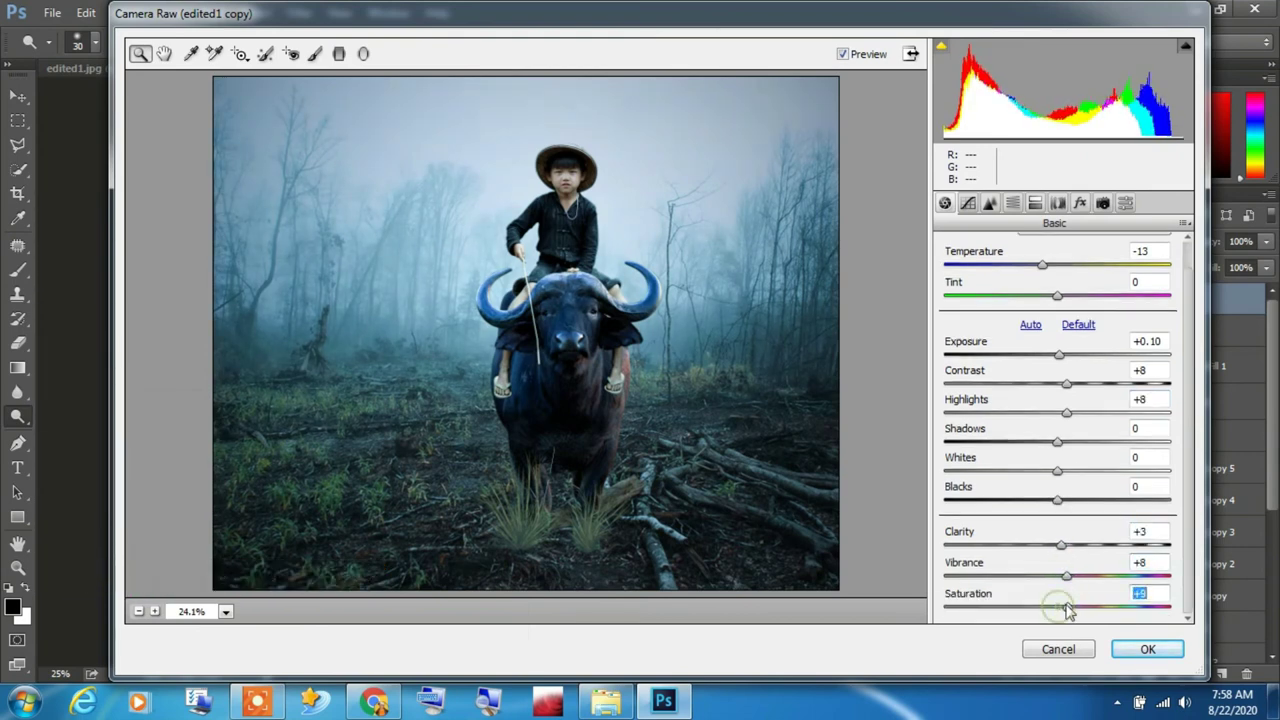
# - Sharpen moderately, darken Blues and brighten Aquas luminance, and shift the Aqua hue
pyautogui.click(990, 203)
pyautogui.moveTo(1024, 279); pyautogui.dragTo(1037, 279)
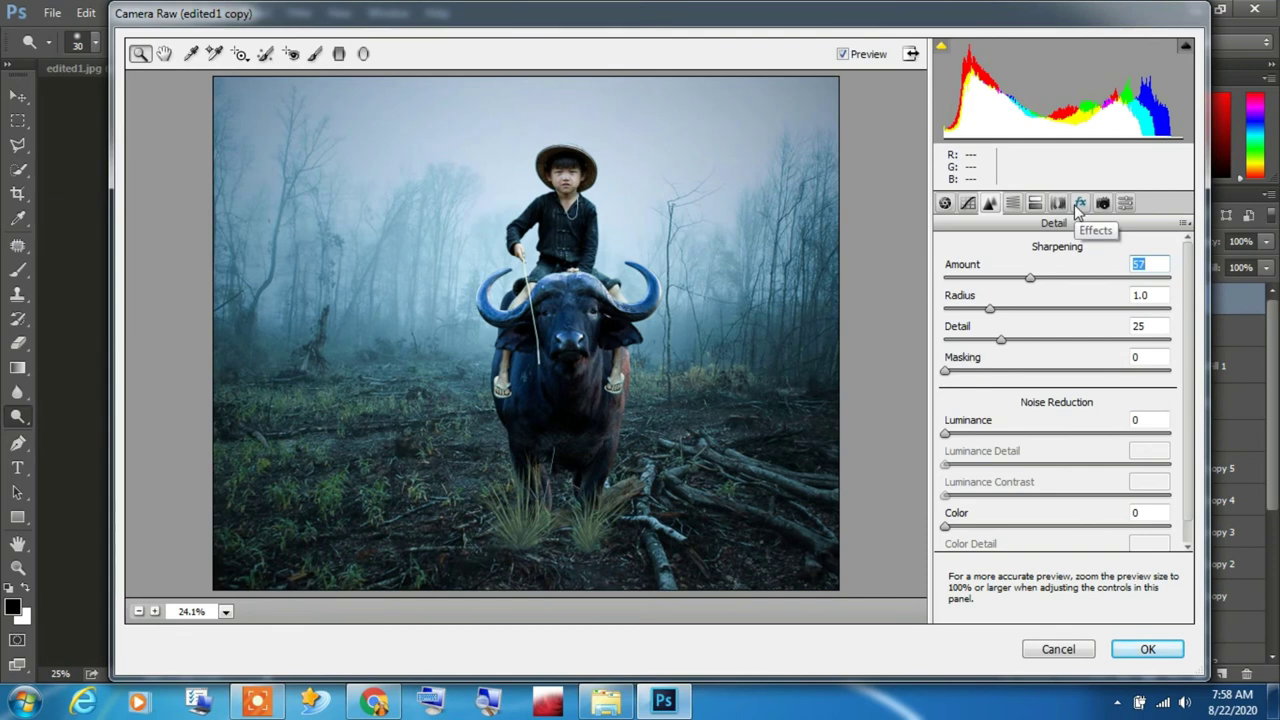
pyautogui.click(1012, 203)
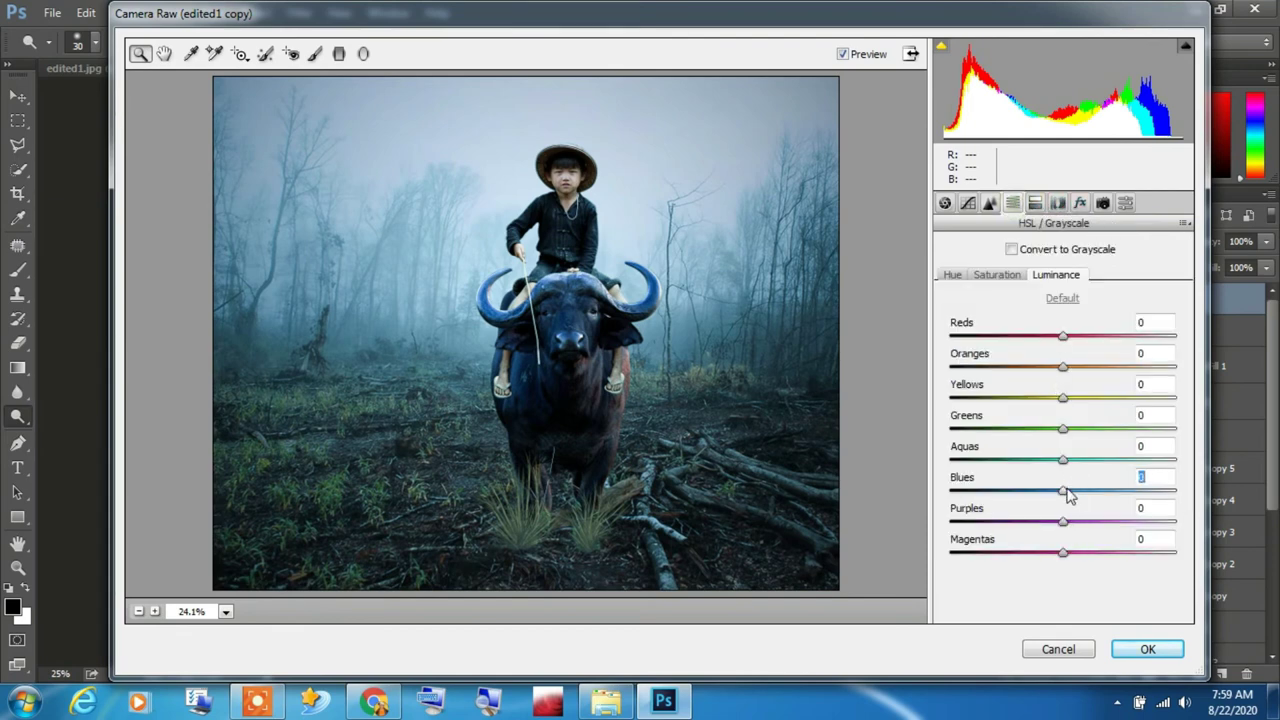
pyautogui.moveTo(1068, 493); pyautogui.dragTo(1049, 492)
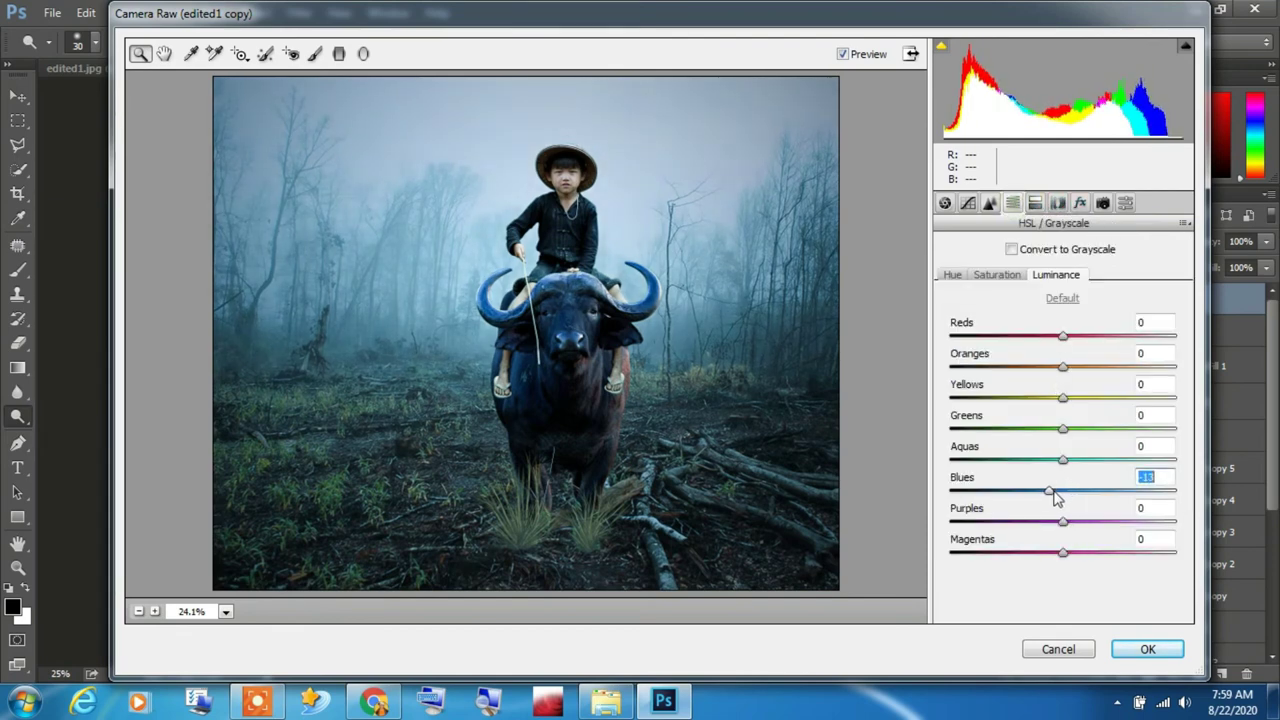
pyautogui.moveTo(1063, 459); pyautogui.dragTo(1085, 470)
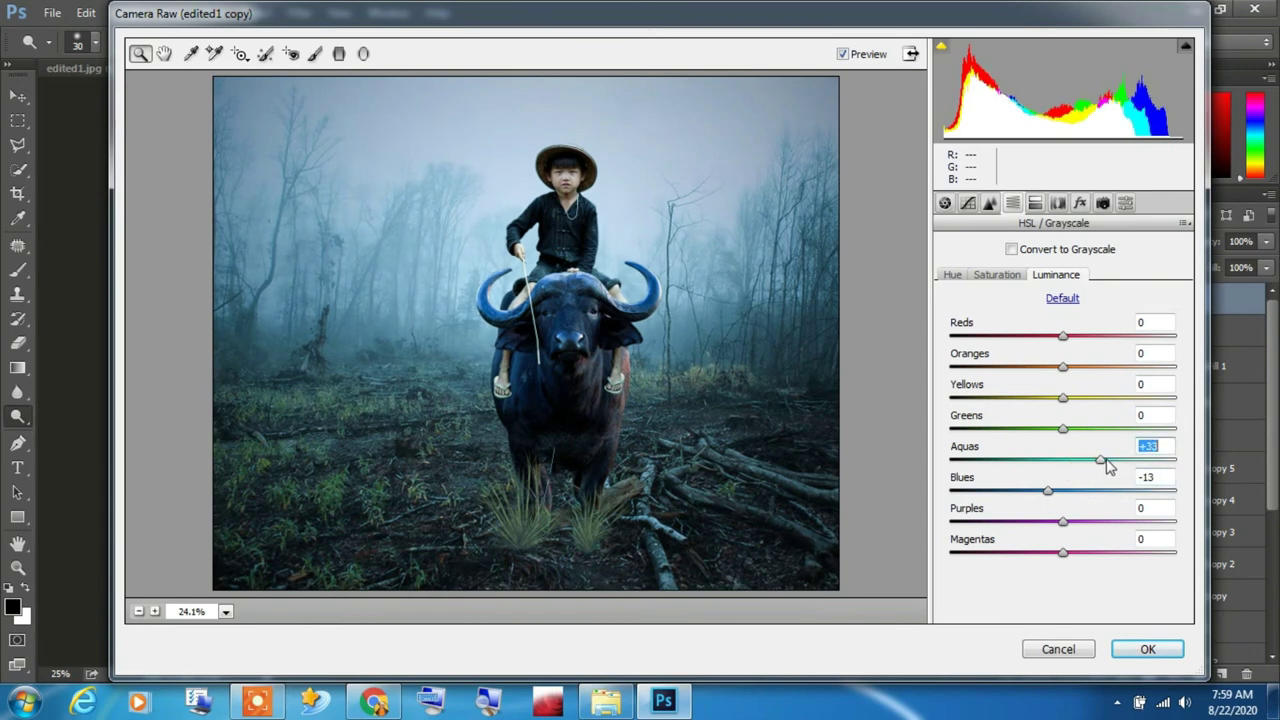
pyautogui.click(952, 274)
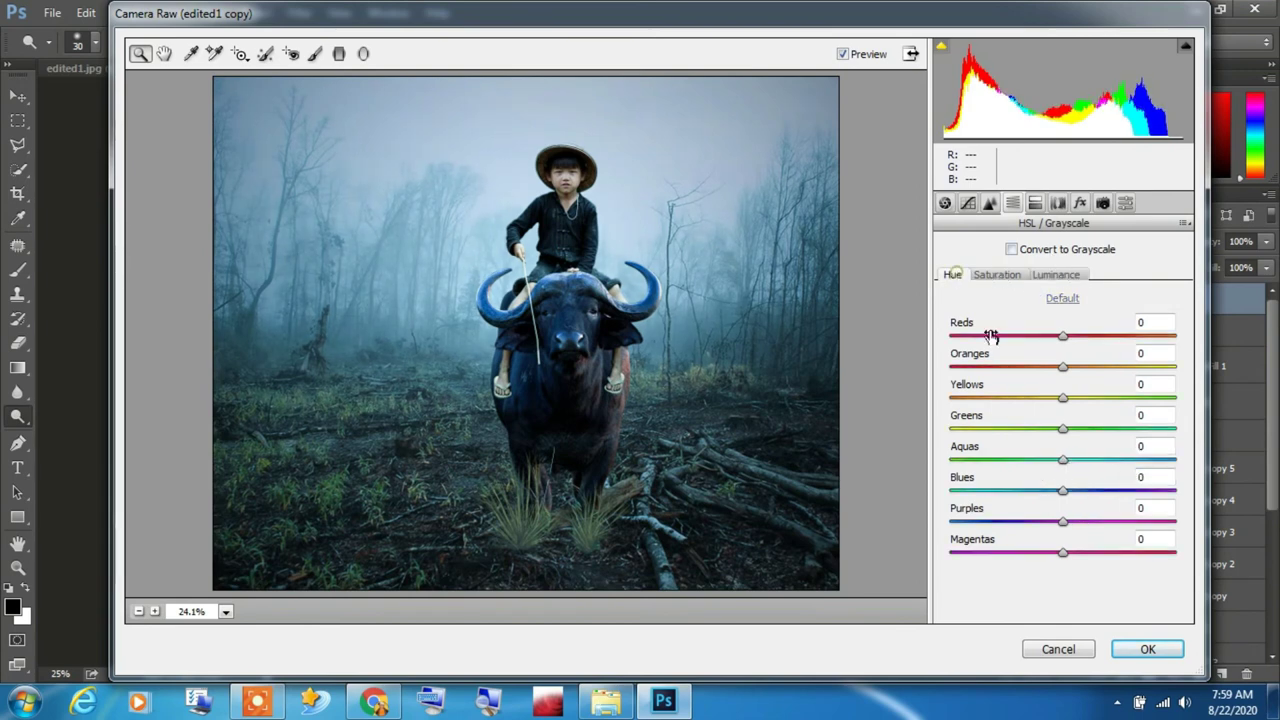
pyautogui.moveTo(1082, 461); pyautogui.dragTo(1078, 461)
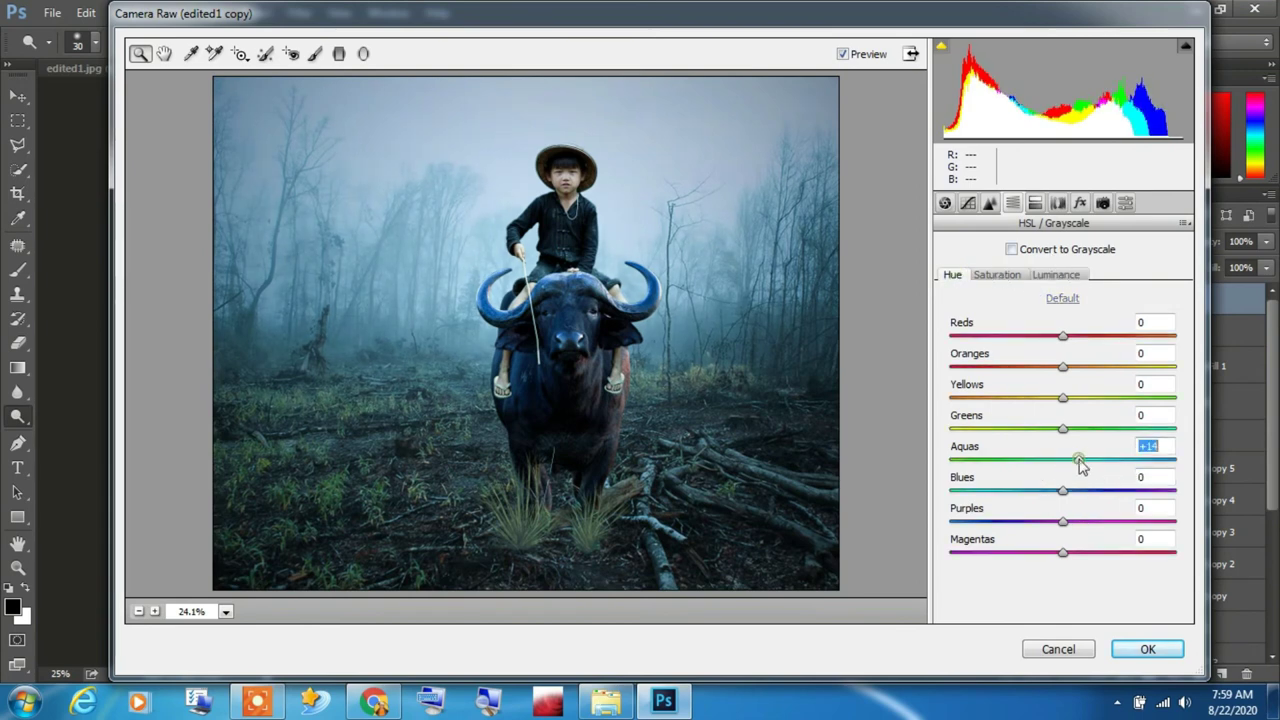
# - Add film grain, a dark corner vignette and Blue Primary hue -9, then apply
pyautogui.click(1080, 204)
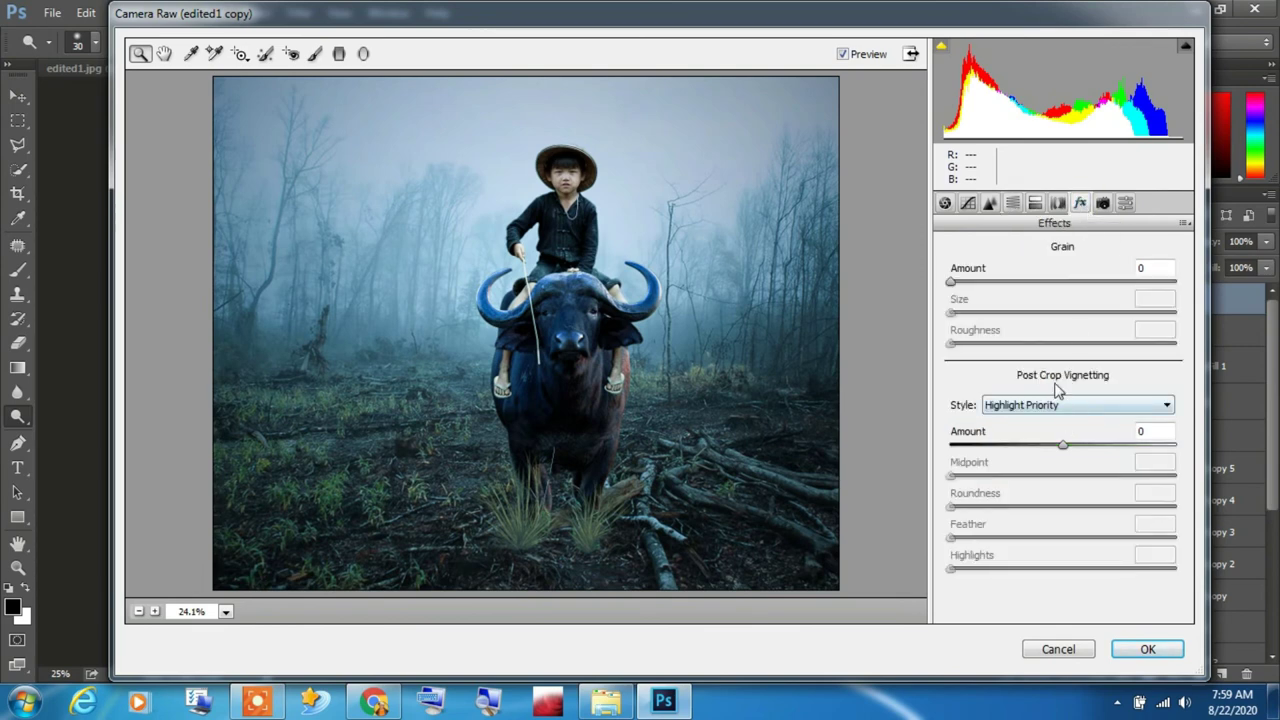
pyautogui.moveTo(985, 287); pyautogui.dragTo(1031, 291)
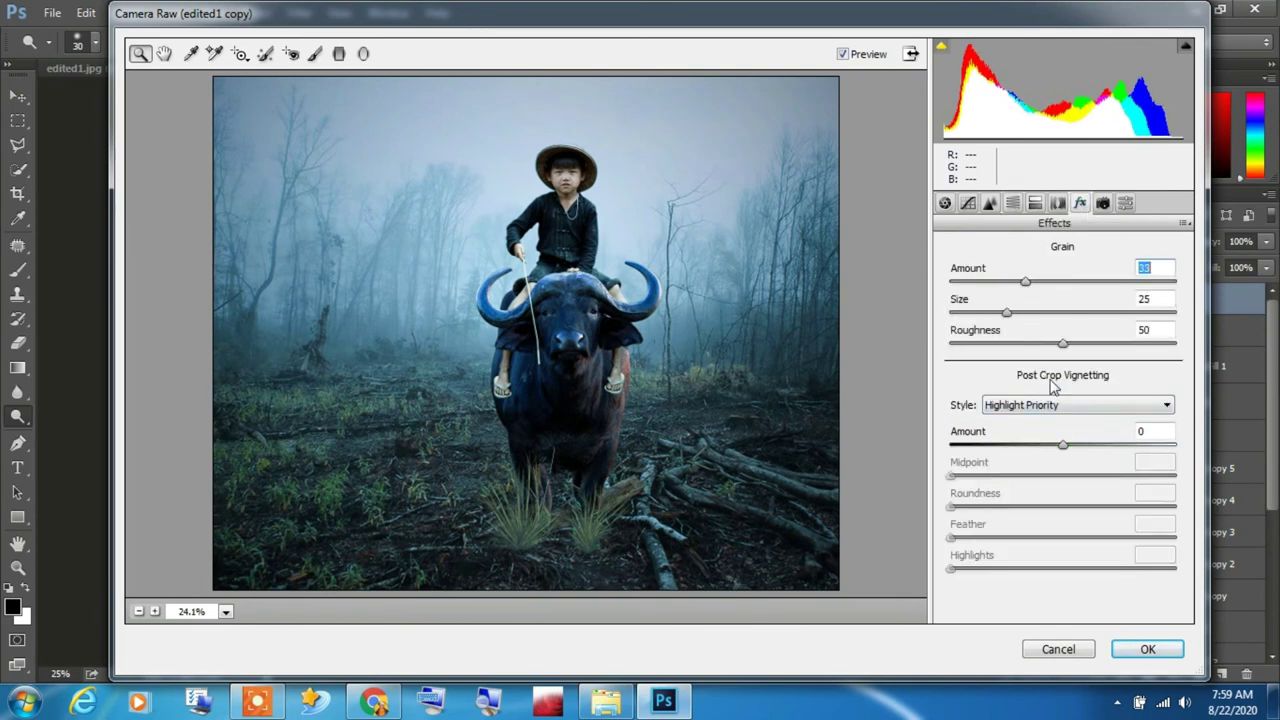
pyautogui.moveTo(1068, 447); pyautogui.dragTo(1034, 462)
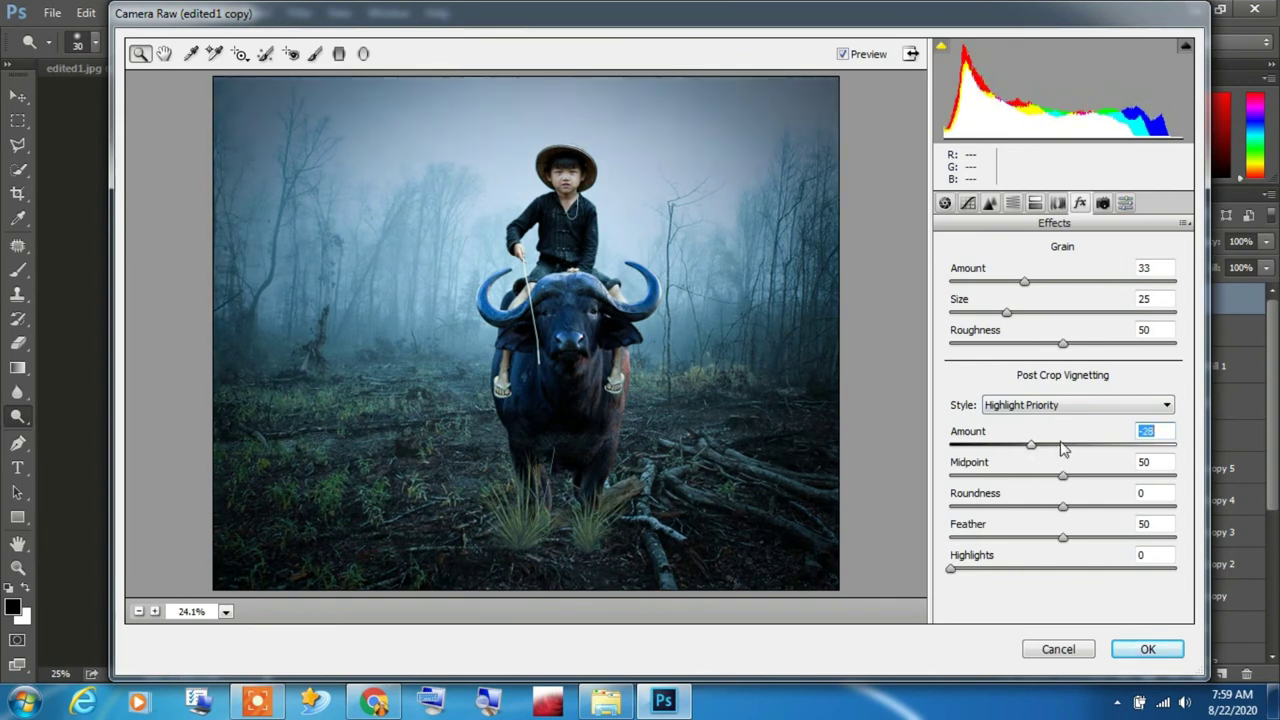
pyautogui.click(1104, 204)
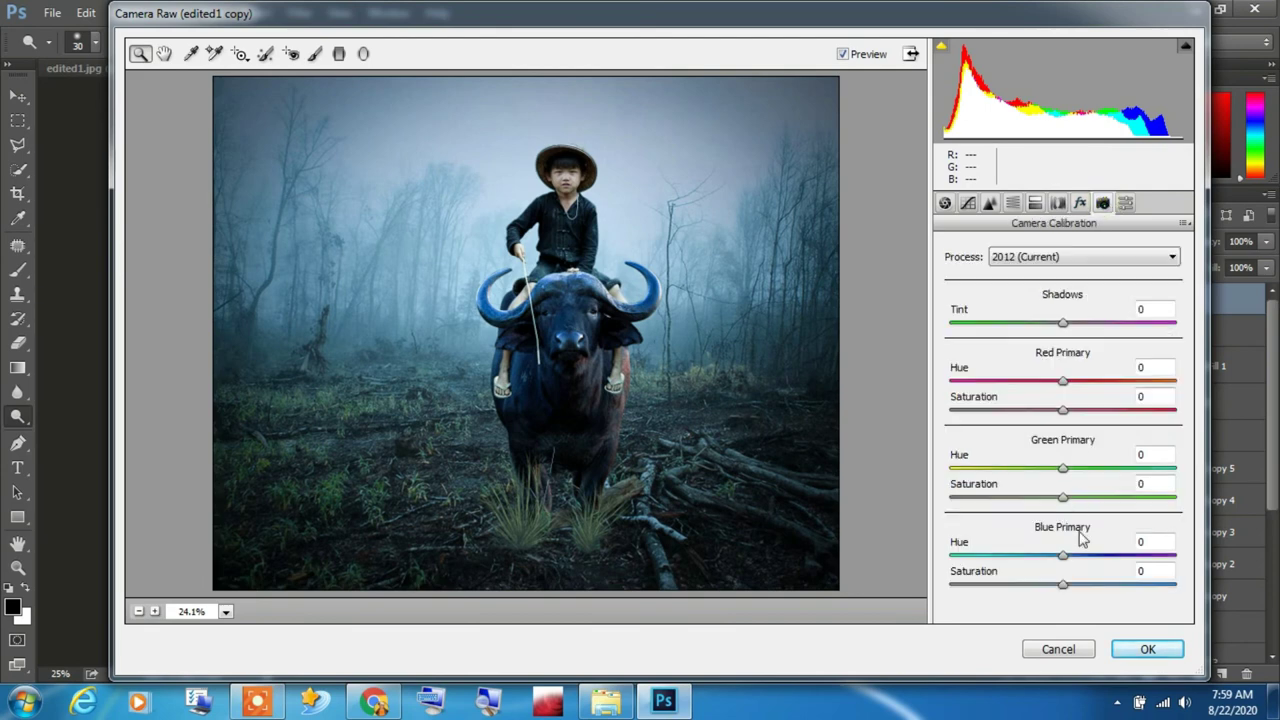
pyautogui.moveTo(1063, 558)
pyautogui.mouseDown()
pyautogui.moveTo(1014, 556)
pyautogui.moveTo(1043, 555)
pyautogui.mouseUp()
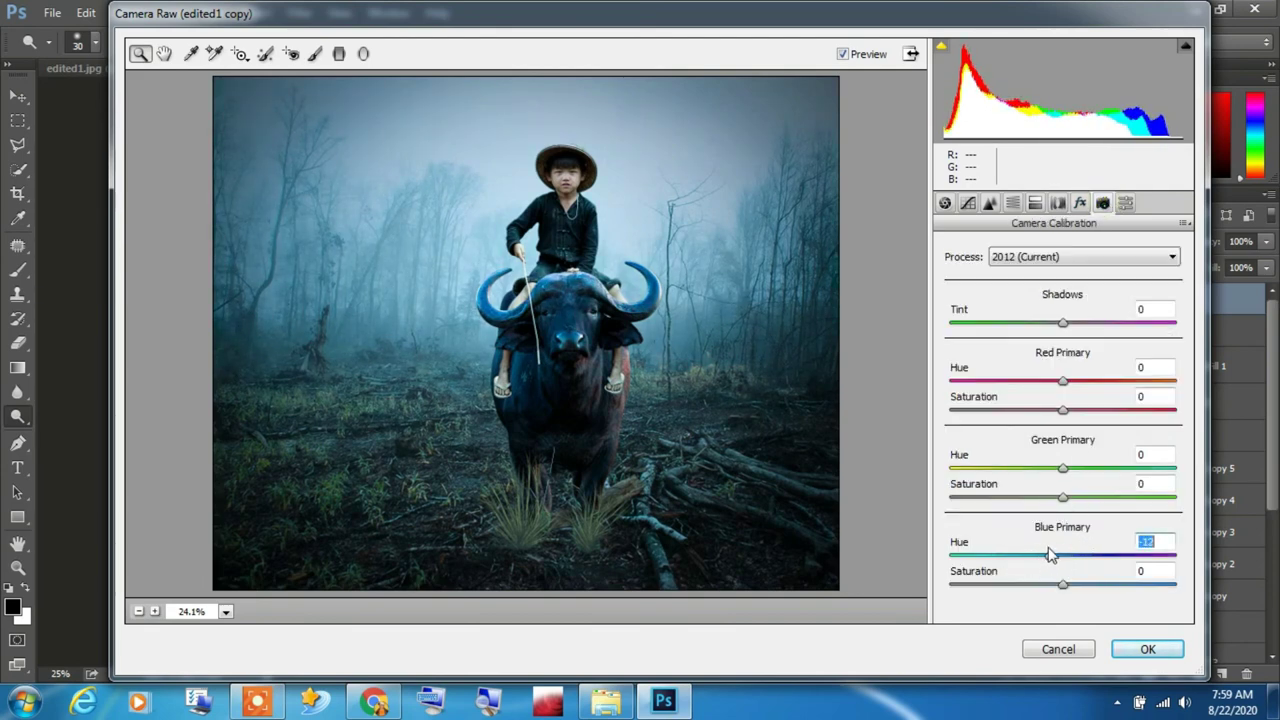
pyautogui.click(1146, 660)
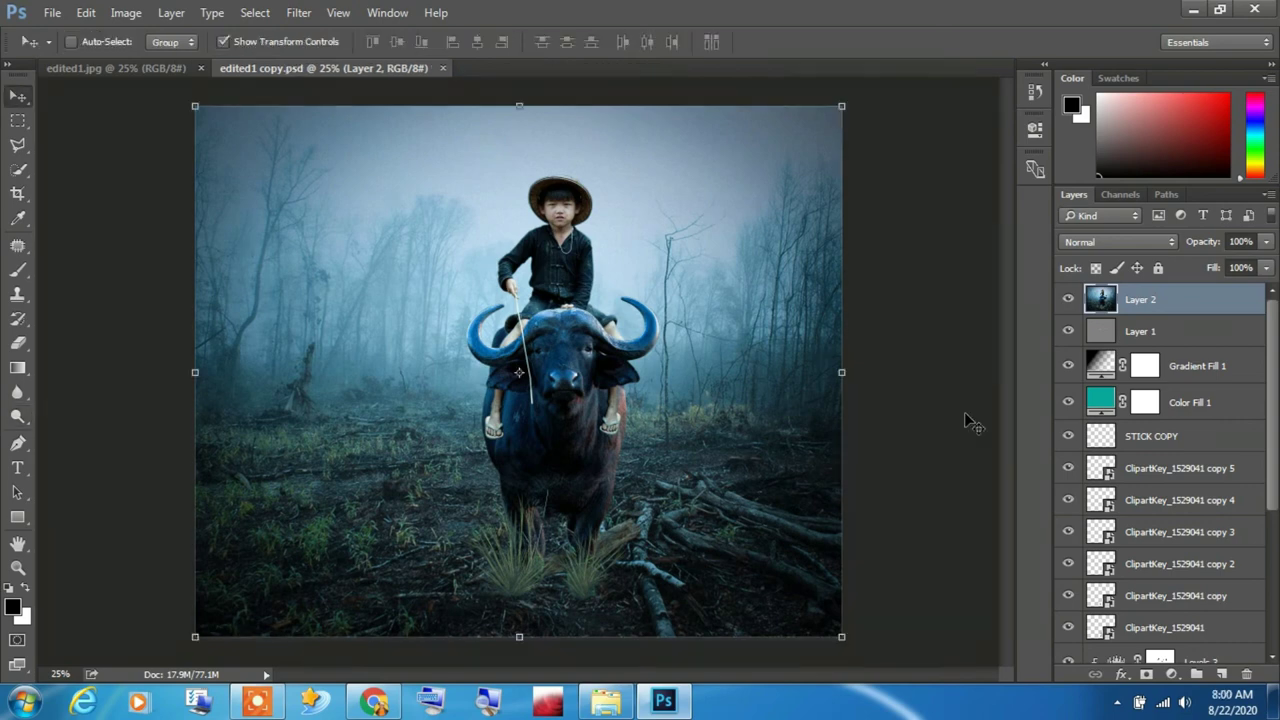
# - Drag the rain PNG into the composite and scale it to fill the canvas
pyautogui.click(618, 705)
pyautogui.moveTo(793, 514)
pyautogui.mouseDown()
pyautogui.moveTo(668, 700)
pyautogui.moveTo(628, 468)
pyautogui.mouseUp()
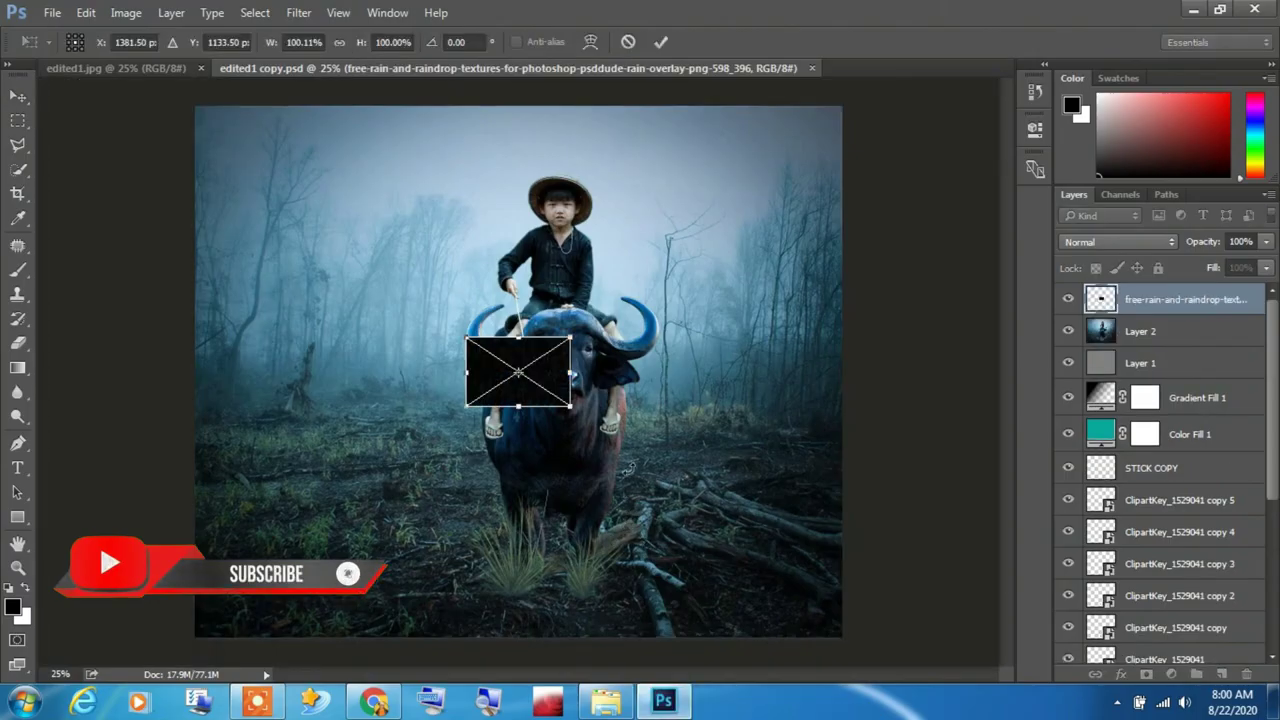
pyautogui.moveTo(556, 397); pyautogui.dragTo(284, 150)
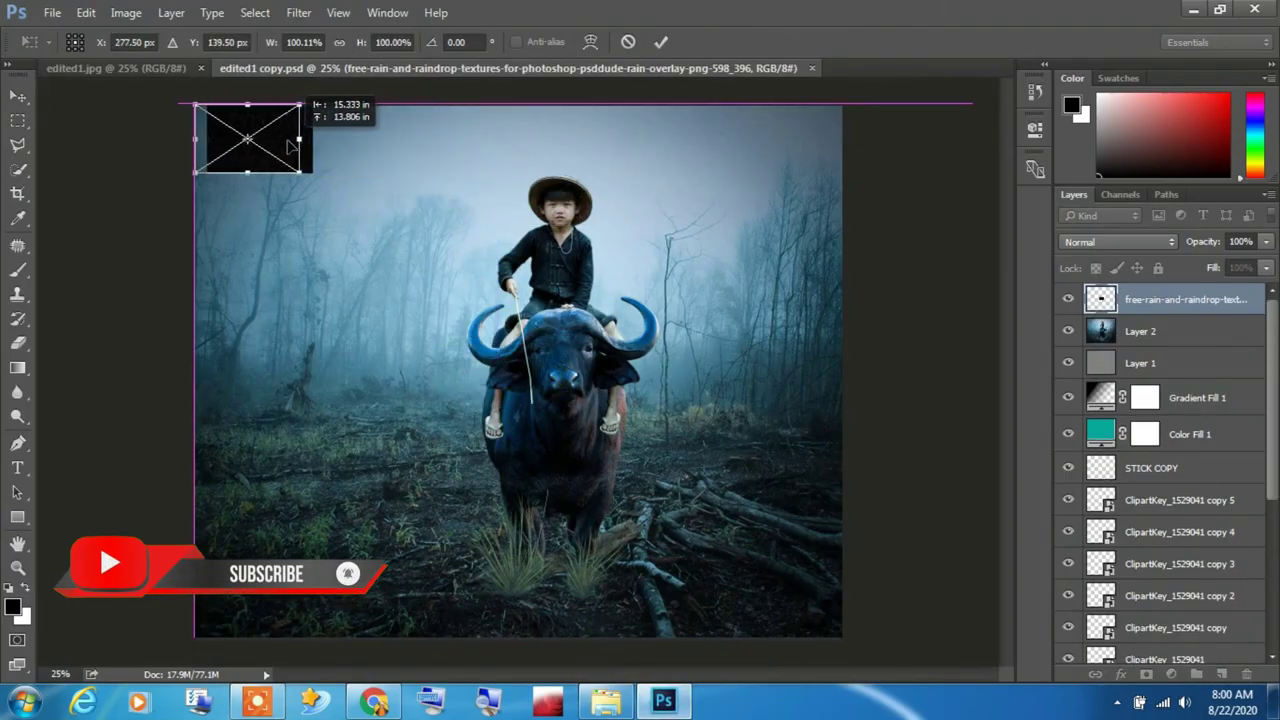
pyautogui.moveTo(298, 173)
pyautogui.mouseDown()
pyautogui.moveTo(678, 545)
pyautogui.moveTo(855, 543)
pyautogui.mouseUp()
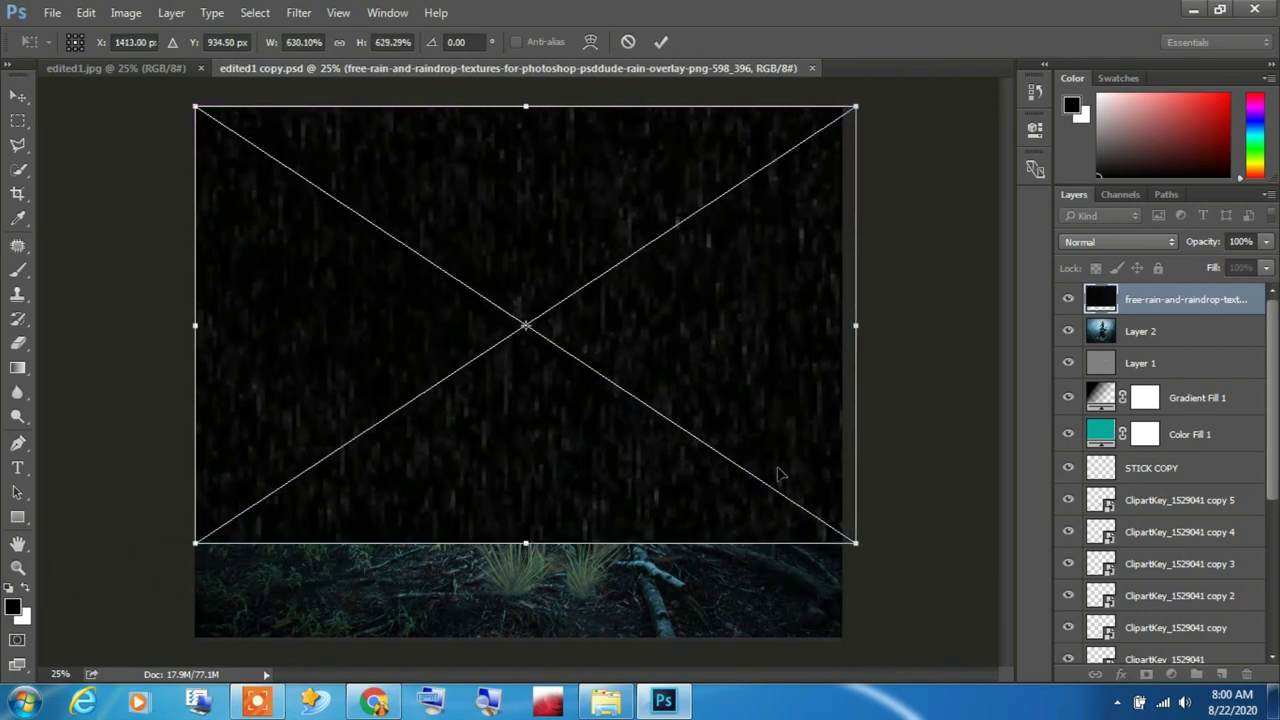
pyautogui.moveTo(857, 325); pyautogui.dragTo(843, 325)
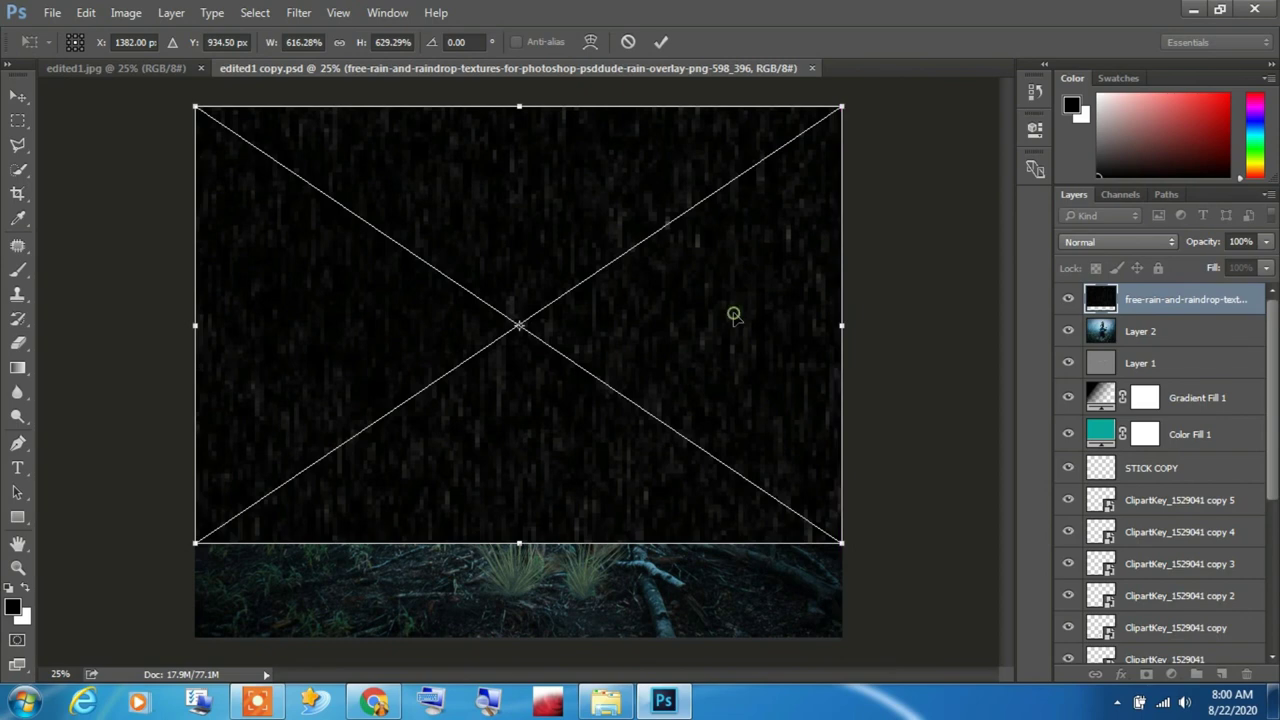
pyautogui.press('Return')
# - Set the rain layer to Screen and stretch it to cover the whole image
pyautogui.click(1131, 241)
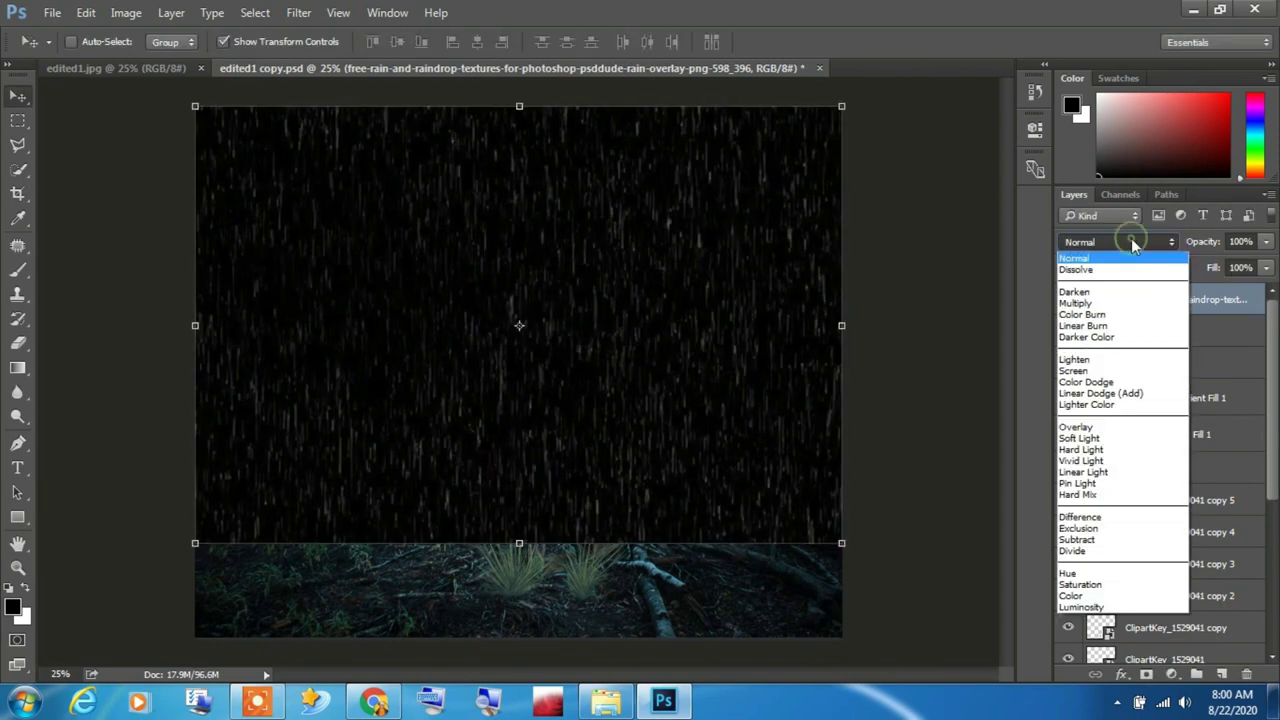
pyautogui.click(1085, 367)
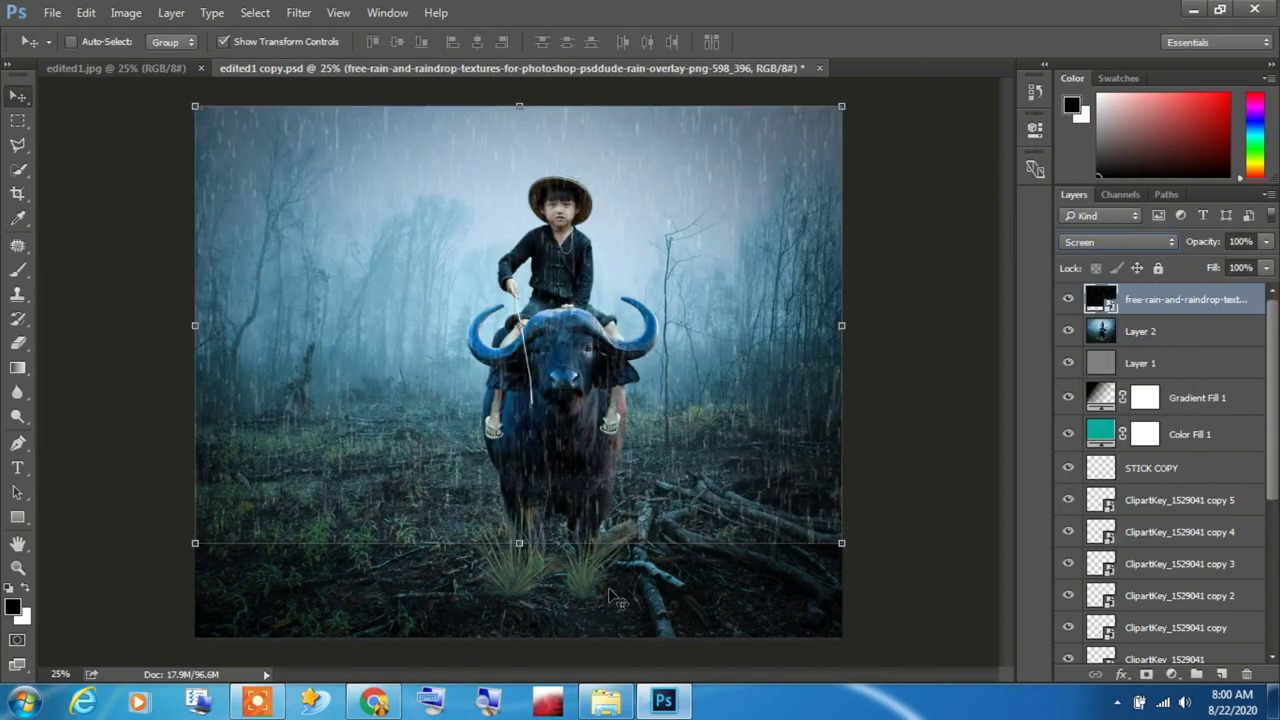
pyautogui.moveTo(519, 543); pyautogui.dragTo(519, 559)
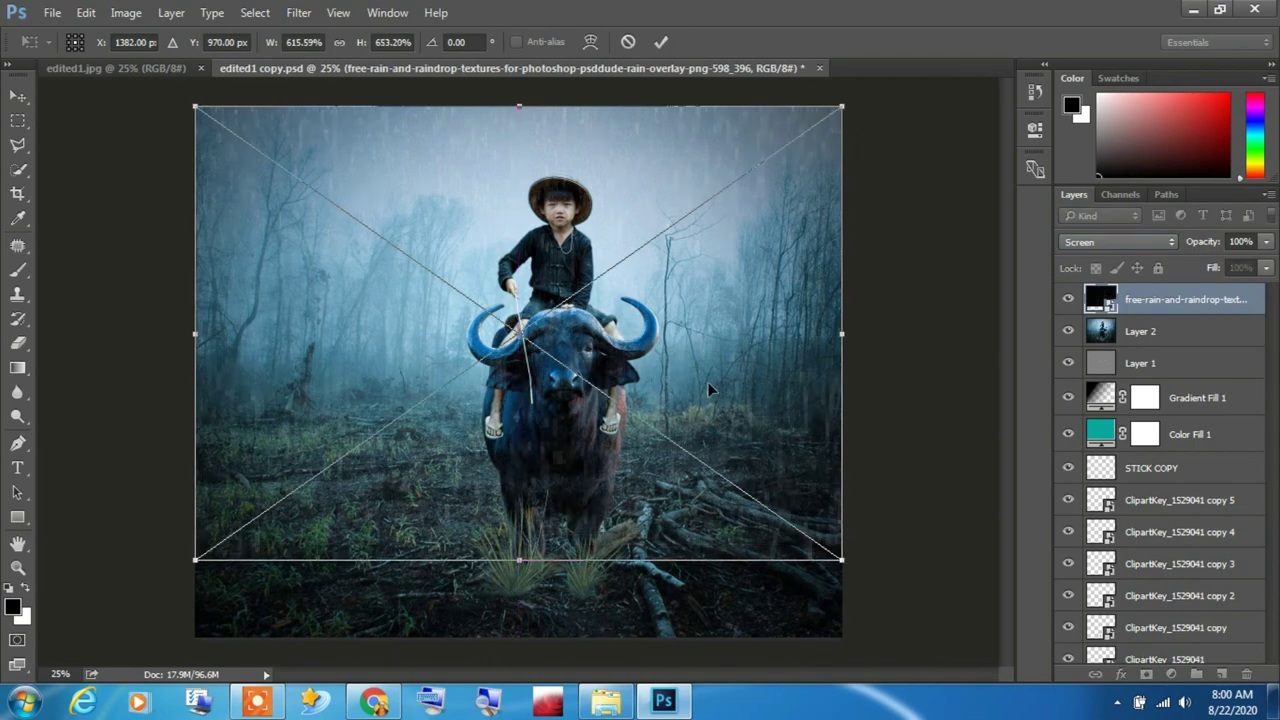
pyautogui.press('Return')
pyautogui.moveTo(842, 562); pyautogui.dragTo(877, 592)
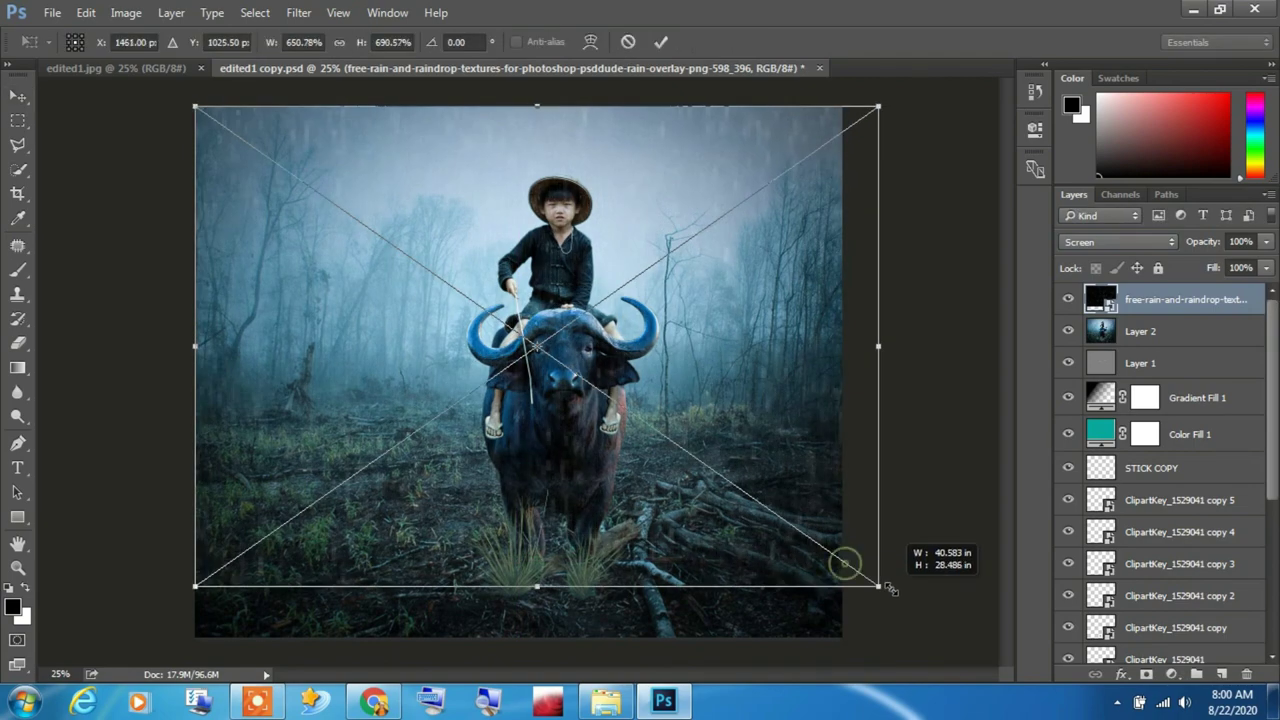
pyautogui.press('Return')
pyautogui.moveTo(783, 453); pyautogui.dragTo(777, 434)
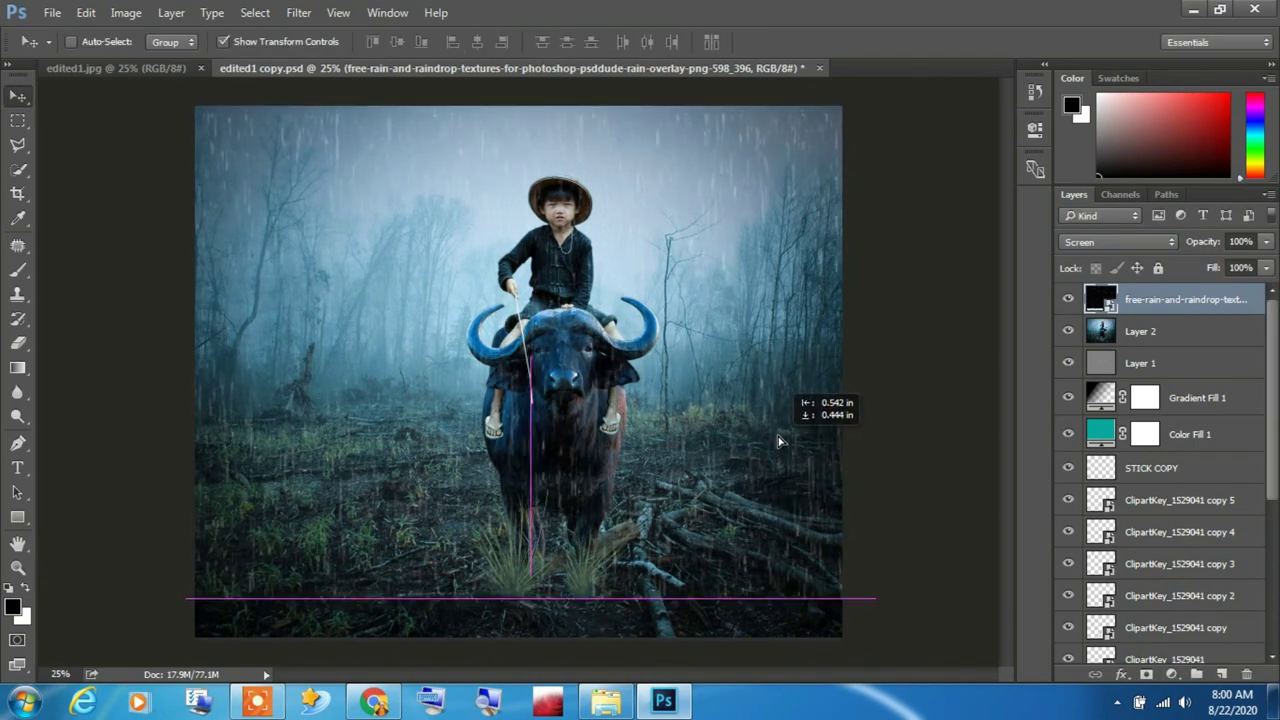
# - Rasterize the rain layer and erase the streaks over the boy's face
pyautogui.scroll(1, 566, 273)
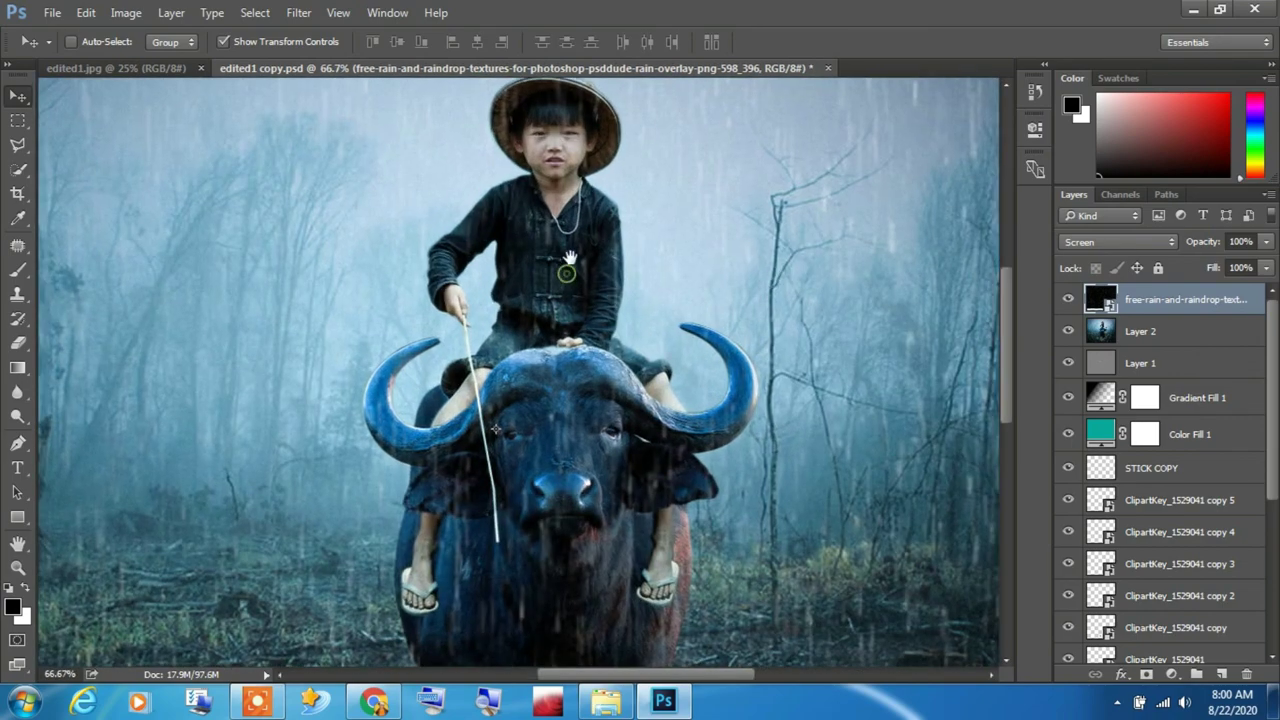
pyautogui.scroll(1, 566, 273)
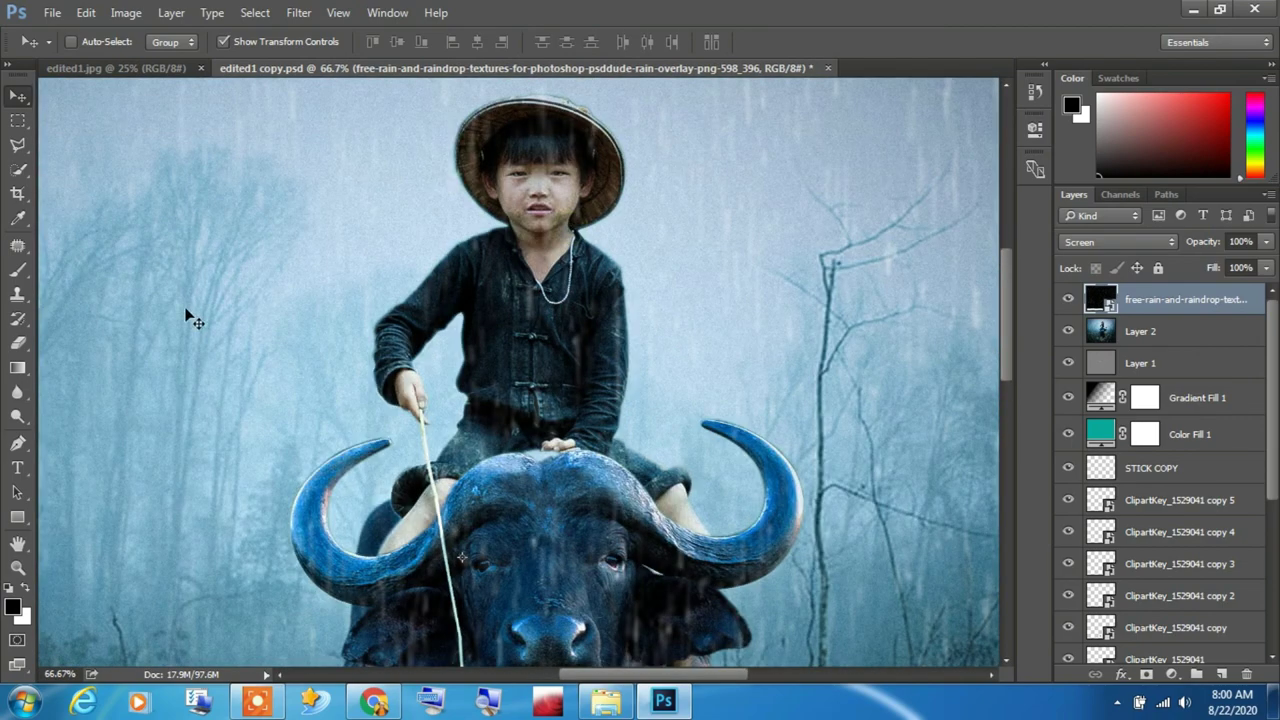
pyautogui.click(18, 342)
pyautogui.scroll(1, 501, 249)
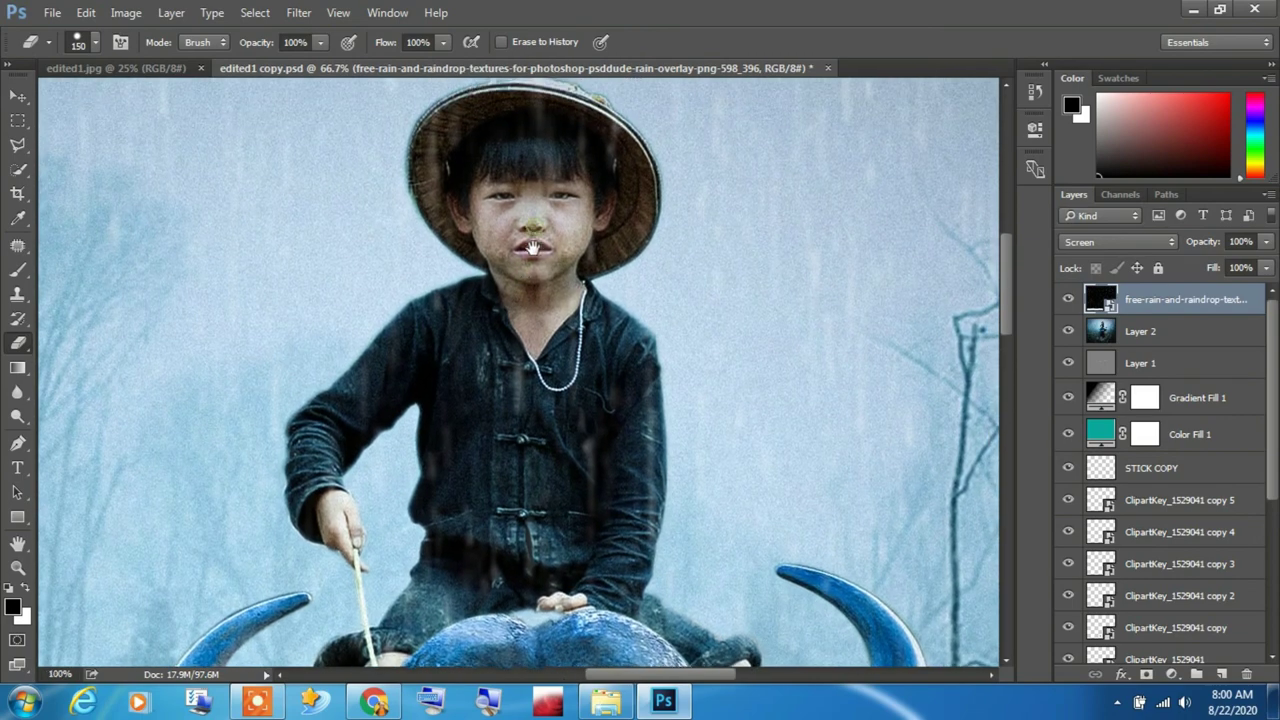
pyautogui.click(545, 212)
pyautogui.click(660, 283)
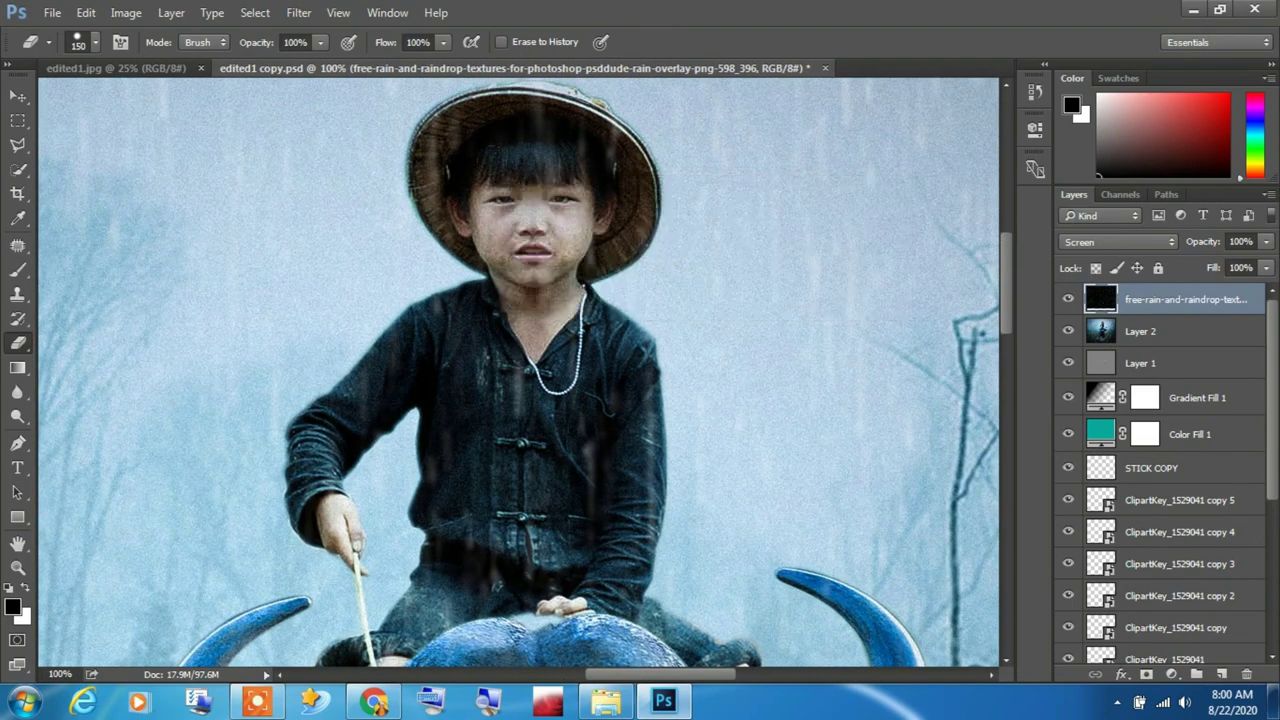
pyautogui.moveTo(550, 140); pyautogui.dragTo(550, 207)
pyautogui.scroll(-2, 565, 380)
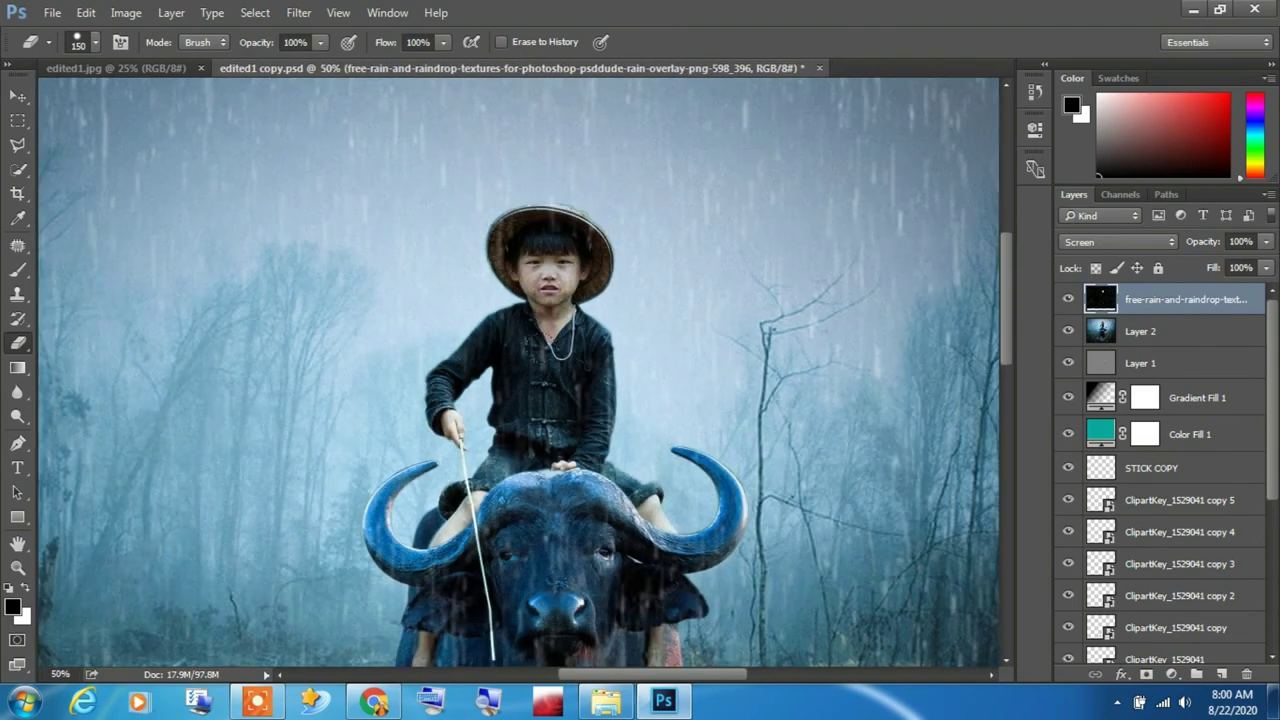
pyautogui.scroll(-3, 544, 364)
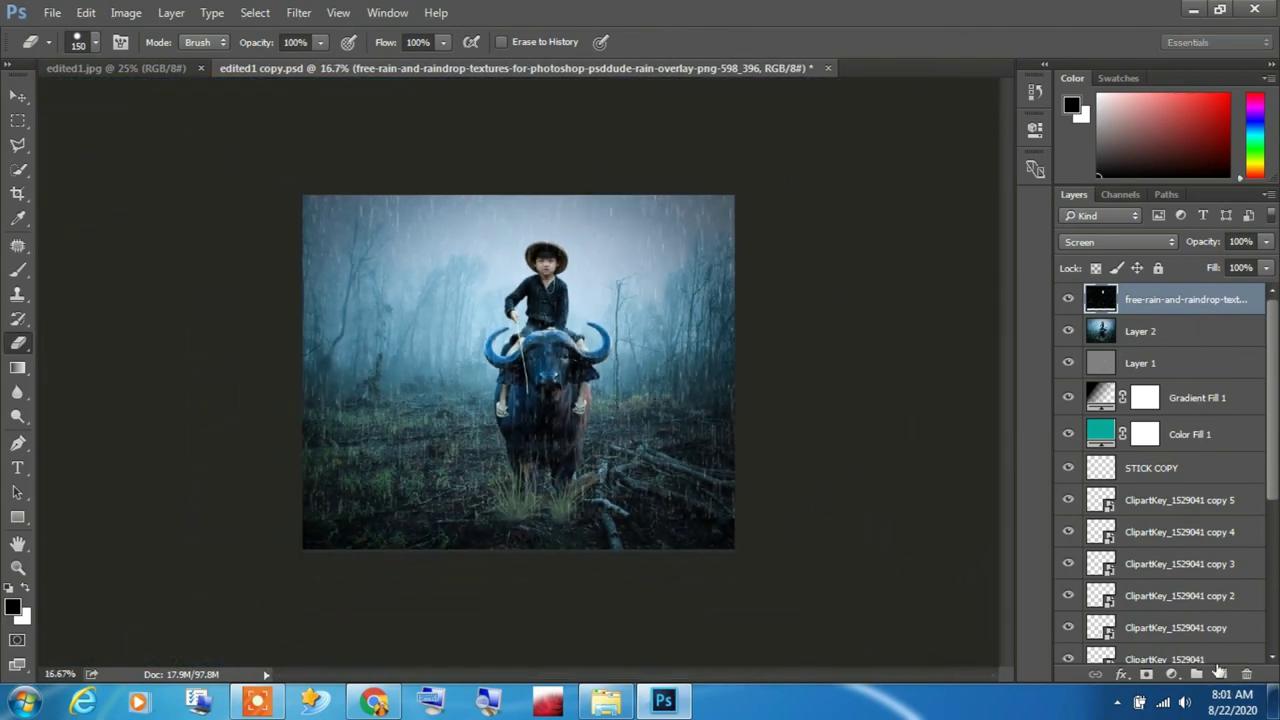
# - On new Layer 3, draw a black-to-transparent gradient up from the bottom and stretch it taller
pyautogui.click(1220, 672)
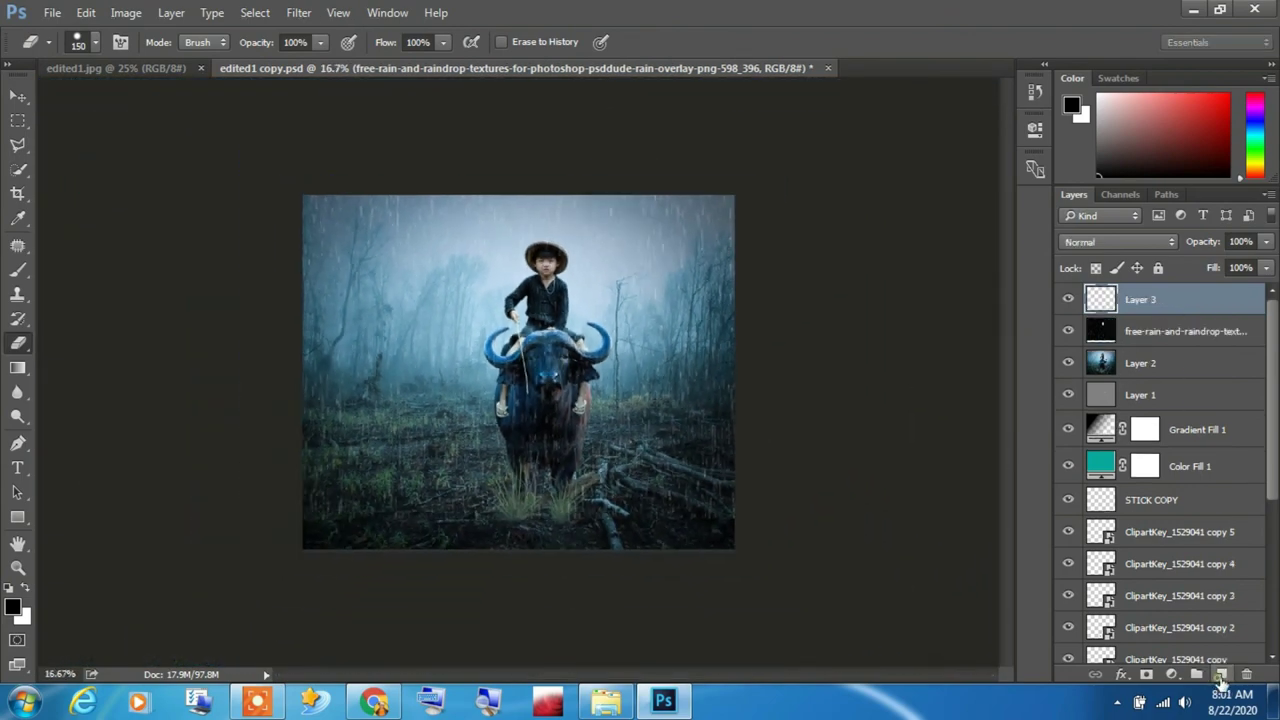
pyautogui.click(20, 369)
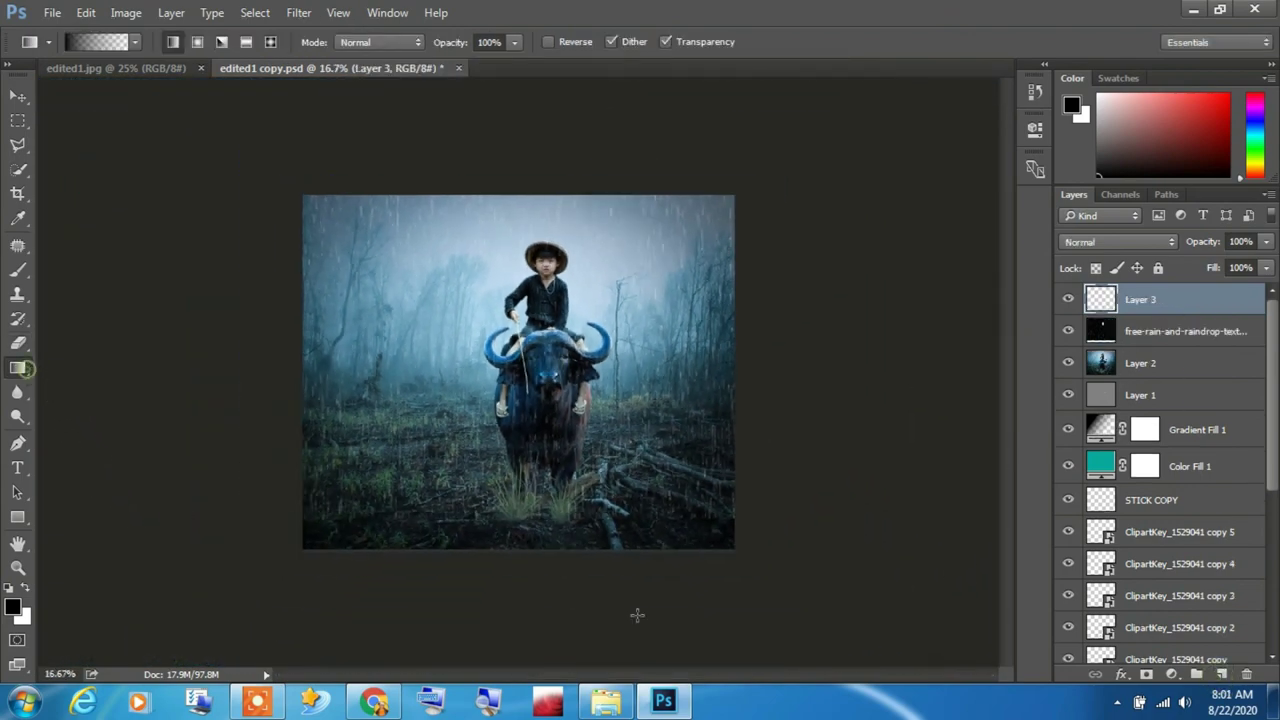
pyautogui.moveTo(536, 450); pyautogui.dragTo(519, 436)
pyautogui.press('v')
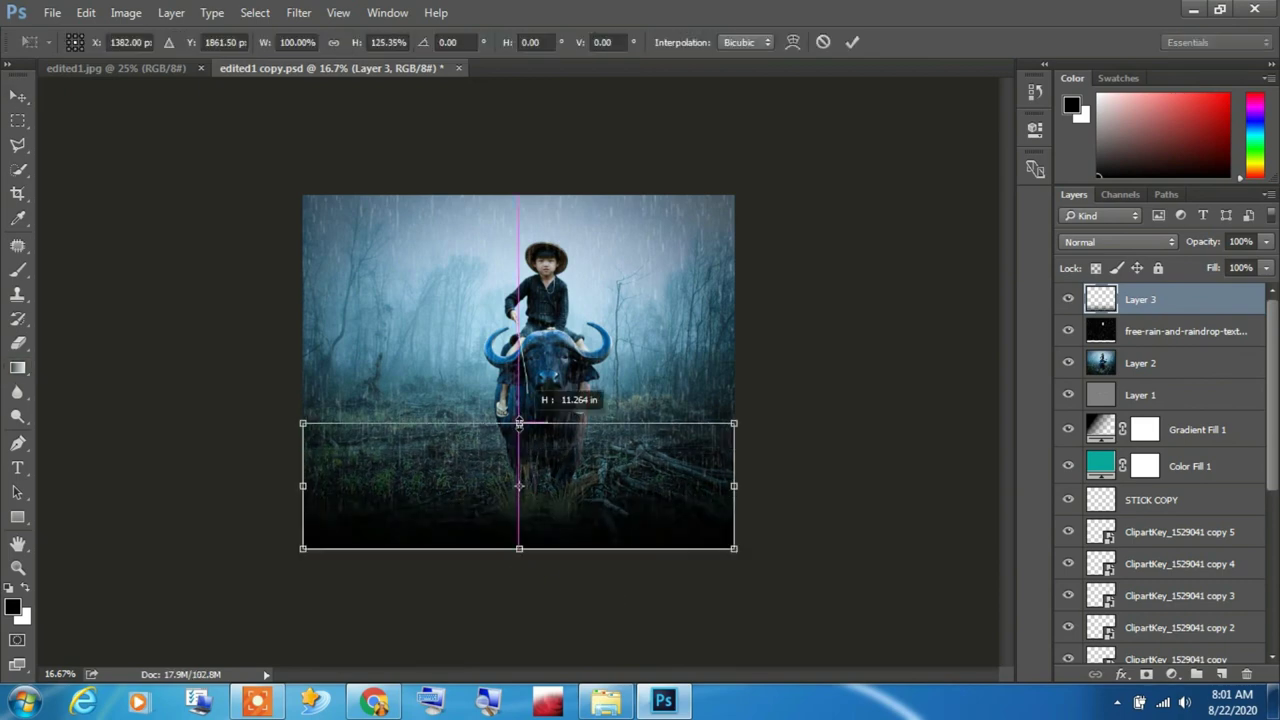
pyautogui.press('Return')
pyautogui.hotkey('ctrl', '+')
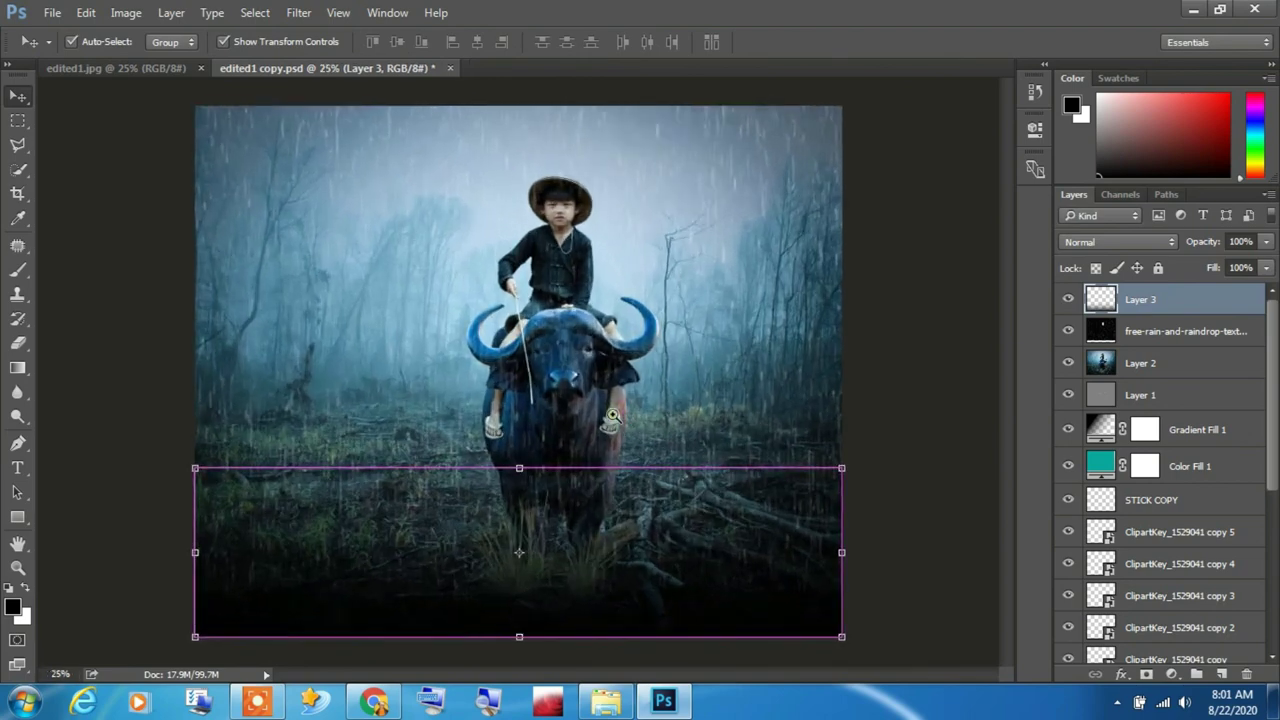
pyautogui.hotkey('ctrl', '+')
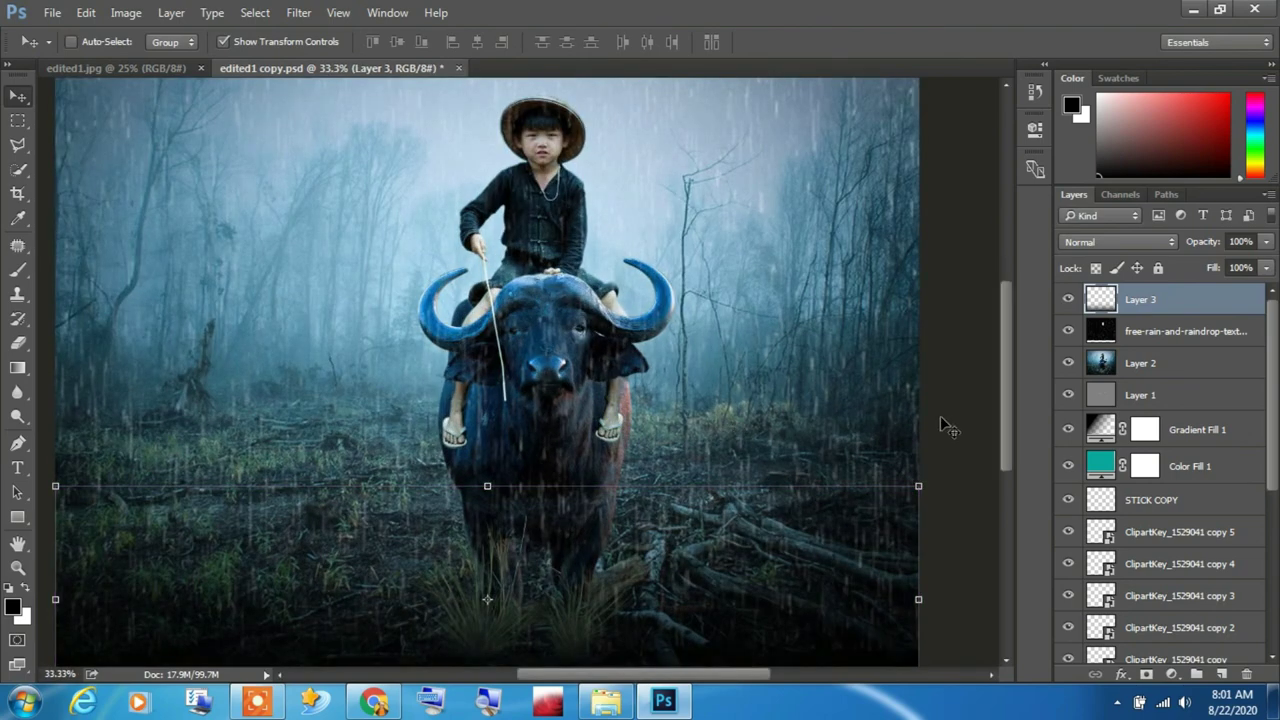